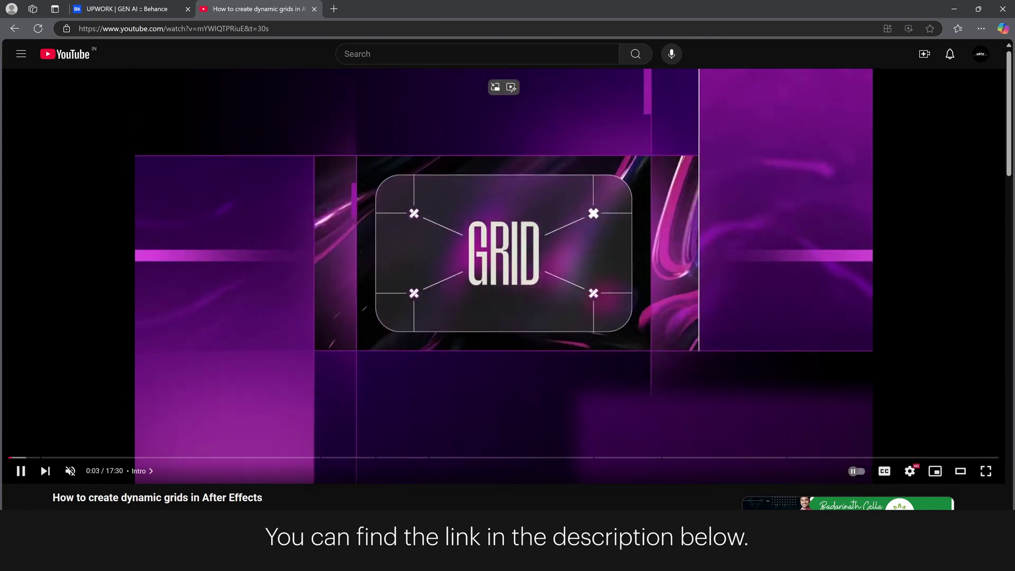
Skip ahead in the video "How to create dynamic grids in After Effects" to preview the grid animation
left_click(76, 458)
left_click_drag(76, 457, 161, 459)
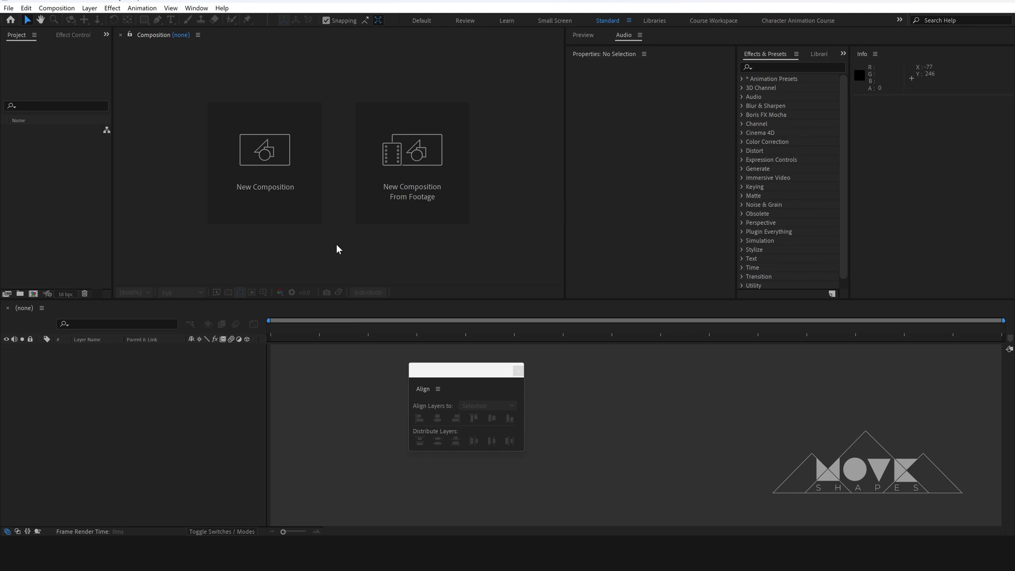
Create a 1920 x 1080, 30 fps, 10-second composition named Grid
left_click(261, 150)
type("G")
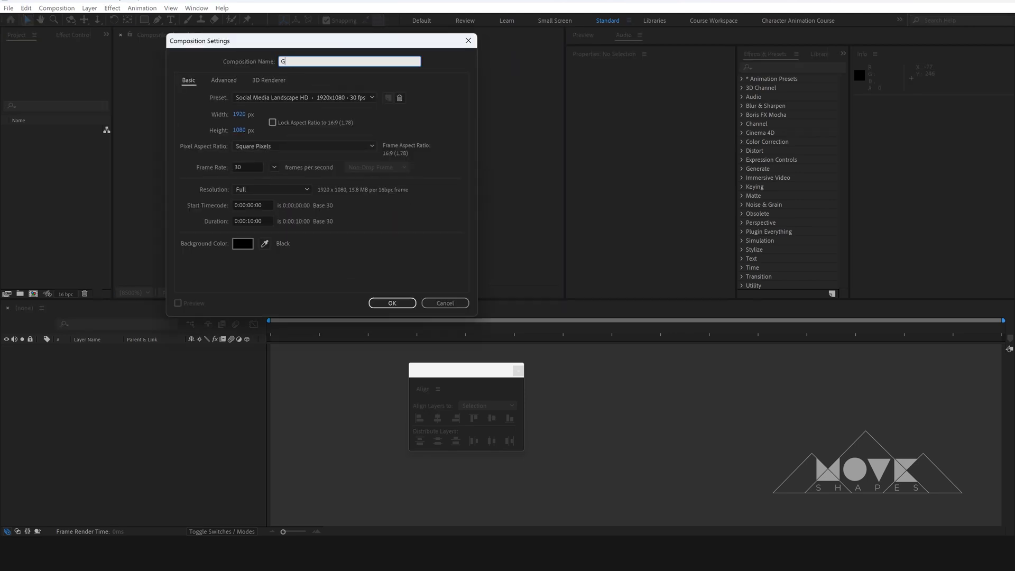
type("rid")
left_click(382, 302)
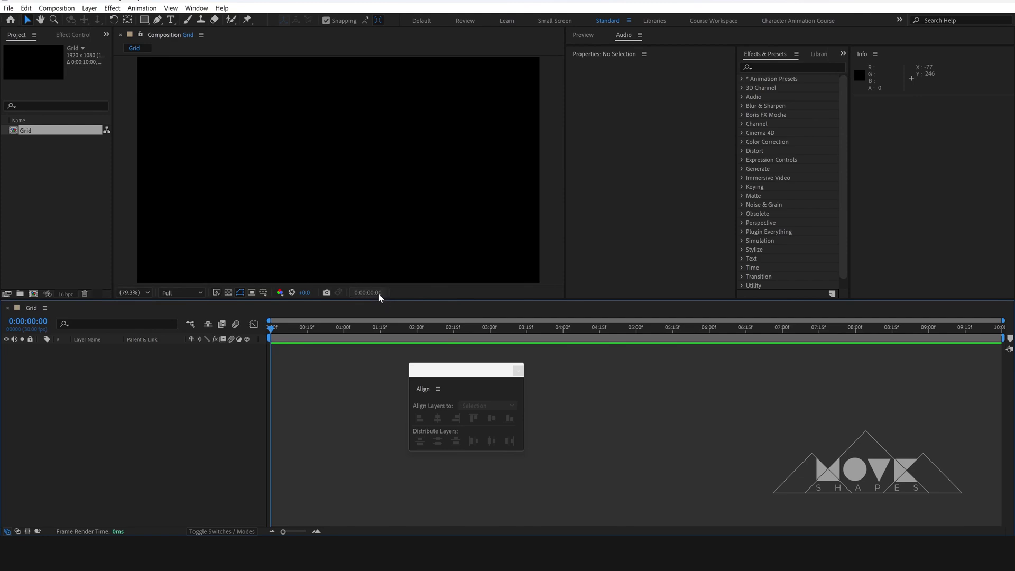
Draw a full-height vertical line near the frame's middle with no fill and a 12 px green stroke, with its anchor point centred
left_click(157, 21)
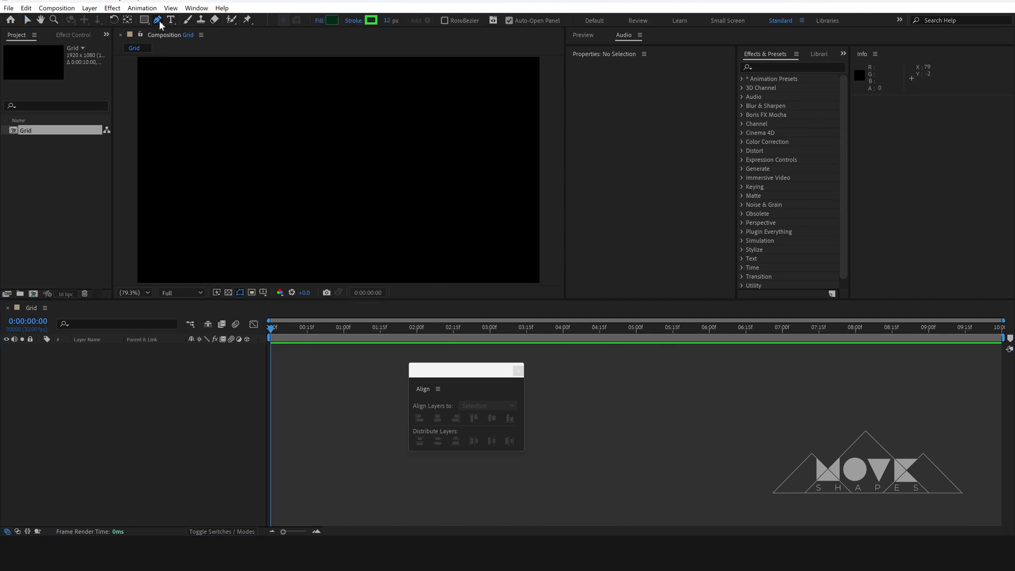
left_click(331, 22)
left_click(281, 137)
left_click(312, 200)
left_click(338, 59)
left_click(332, 282, "shift")
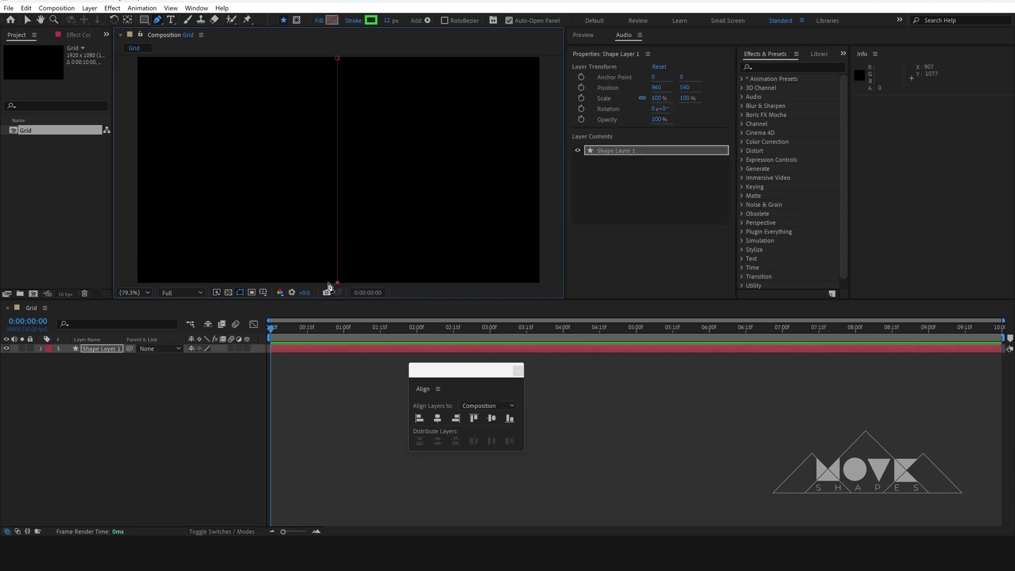
left_click(27, 20)
left_click(287, 358)
Rename the vertical line's shape layer as LINE X1
left_click(129, 351)
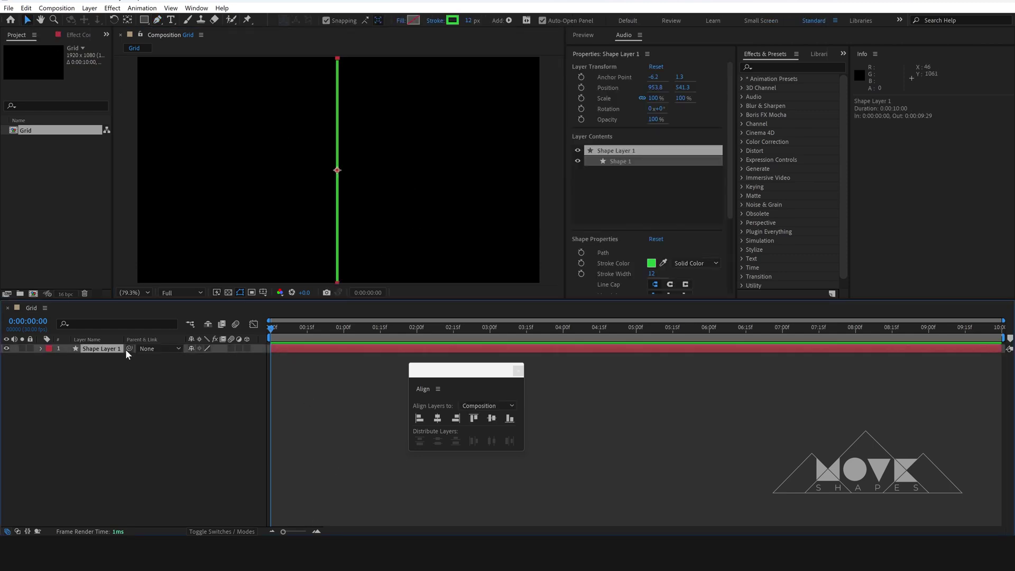
right_click(118, 351)
left_click(139, 328)
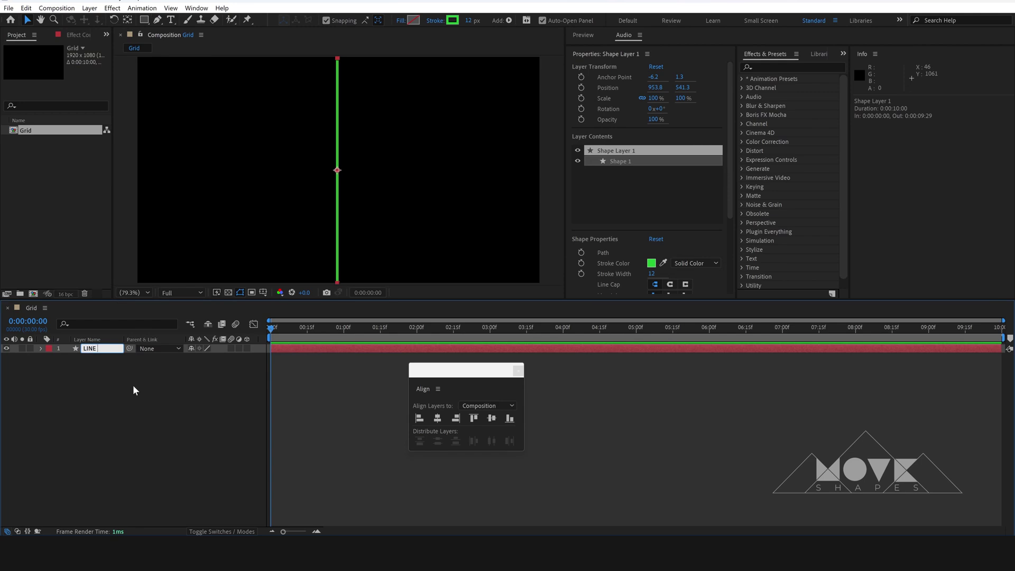
key("Return")
left_click(132, 385)
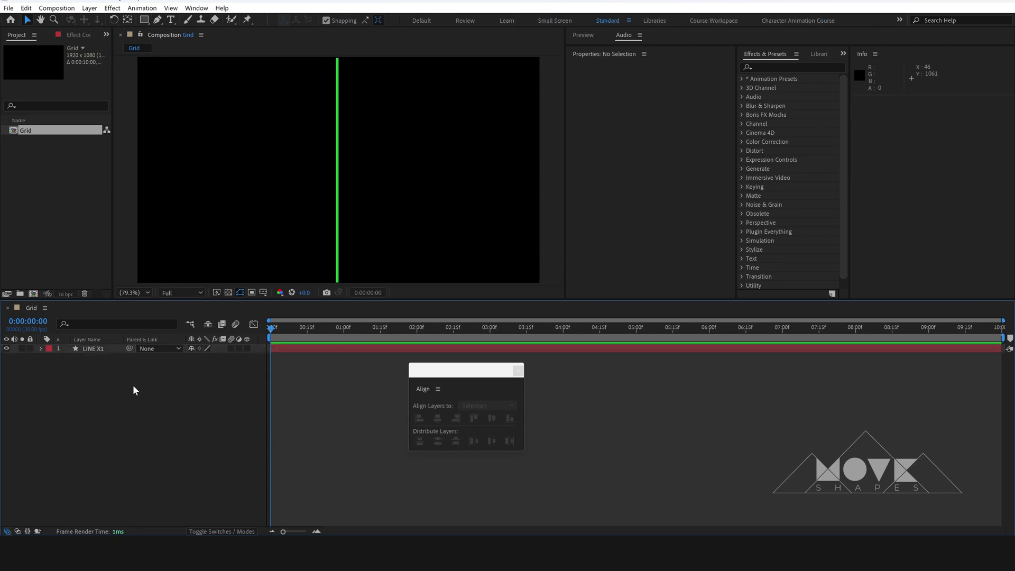
Align LINE X1 to the horizontal and vertical centre of the composition
left_click(96, 348)
left_click(437, 418)
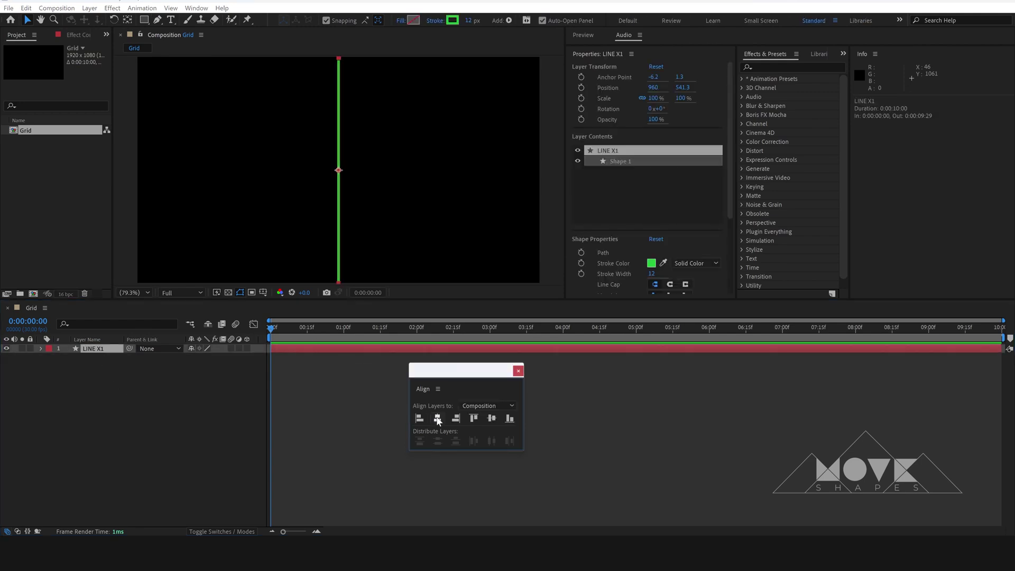
left_click(491, 418)
left_click(158, 417)
Add a null object named NULL X1 and parent LINE X1 to it
right_click(180, 411)
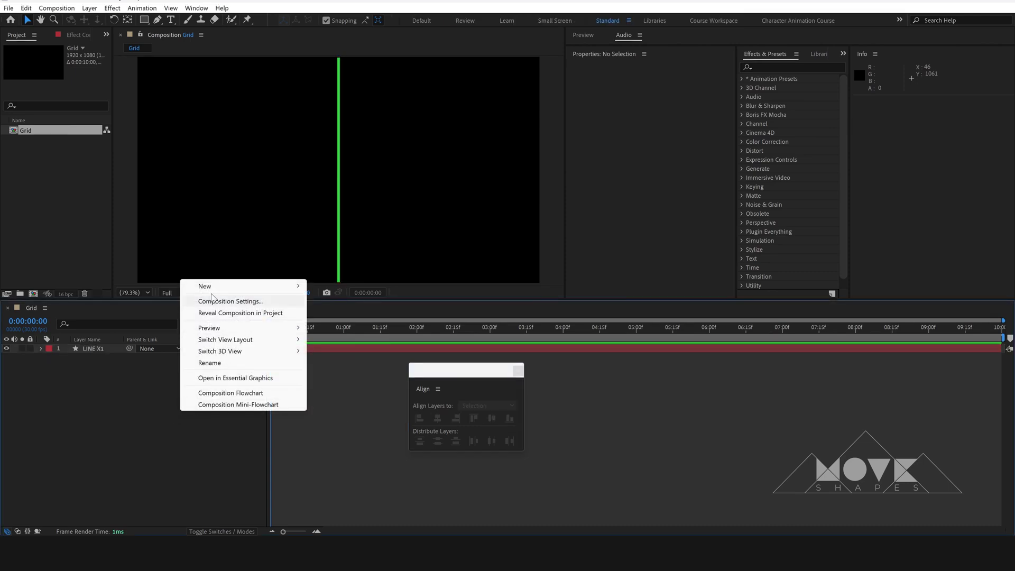
mouse_move(243, 286)
left_click(340, 348)
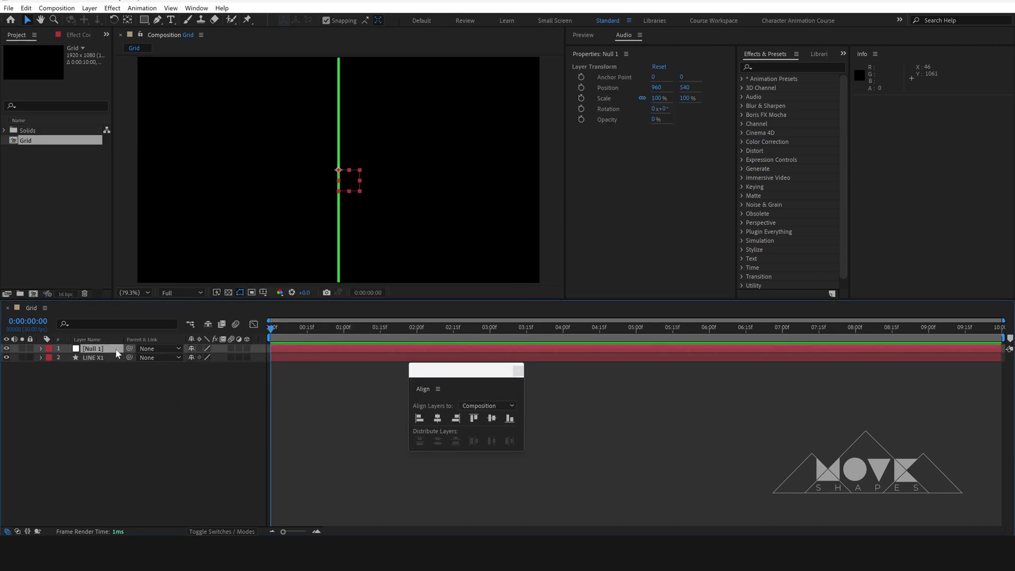
right_click(116, 348)
left_click(127, 318)
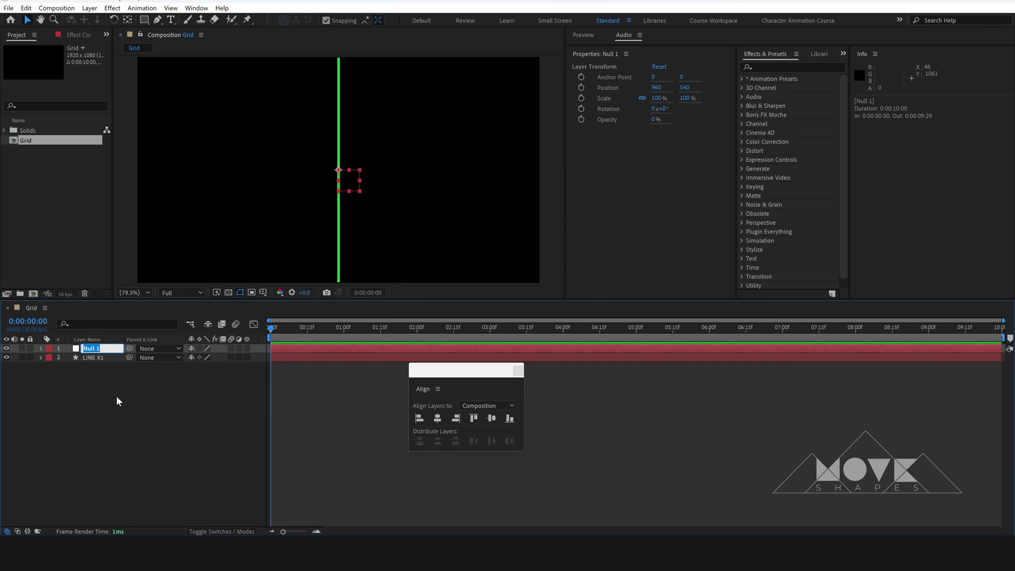
type("NULL X1")
key("Return")
left_click(116, 395)
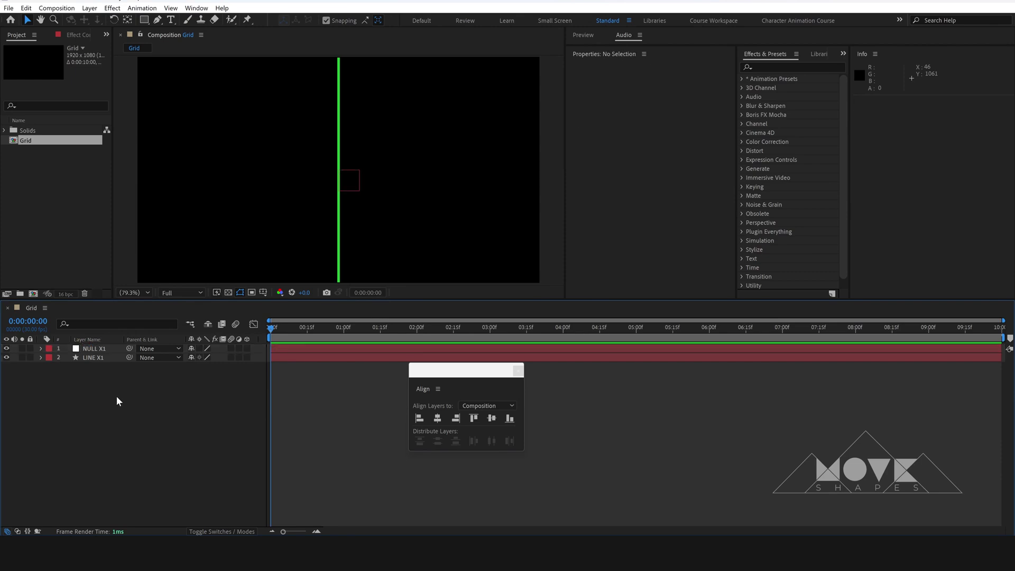
left_click_drag(129, 357, 95, 350)
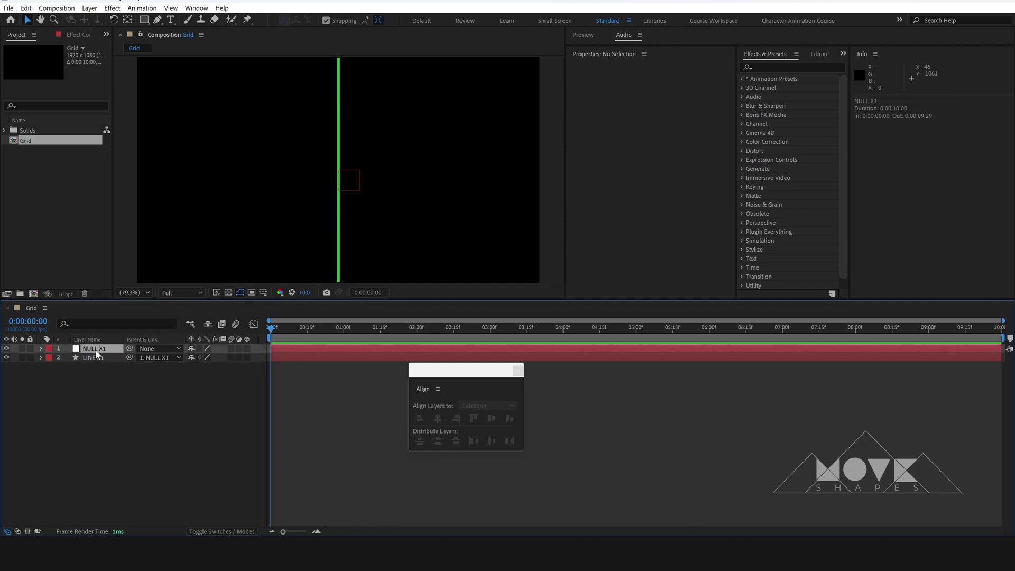
Duplicate NULL X1 and LINE X1 together twice and order the layers so each null sits directly above its own line
left_click(96, 350)
left_click(98, 357, "shift")
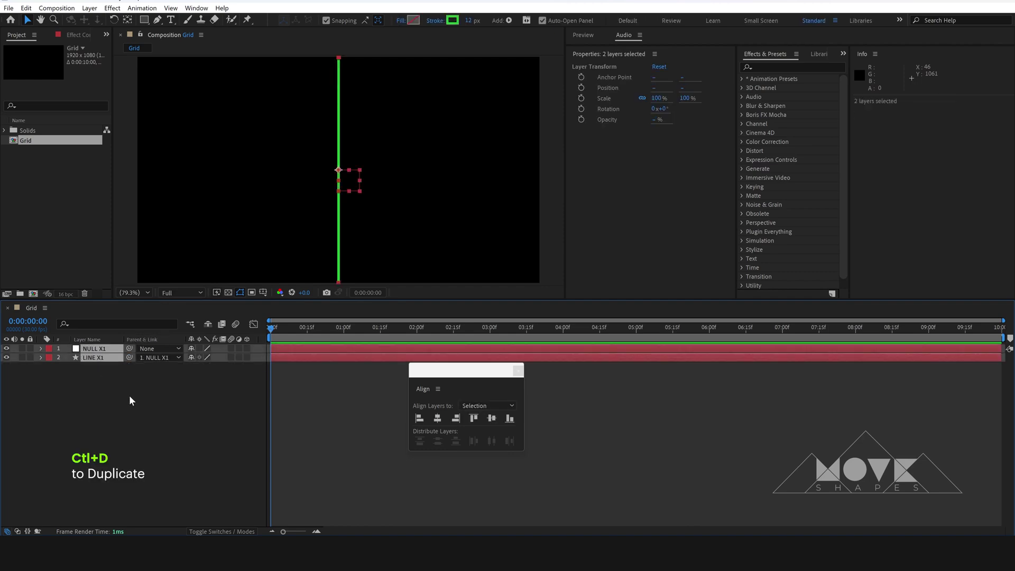
key("ctrl+d")
key("ctrl+d")
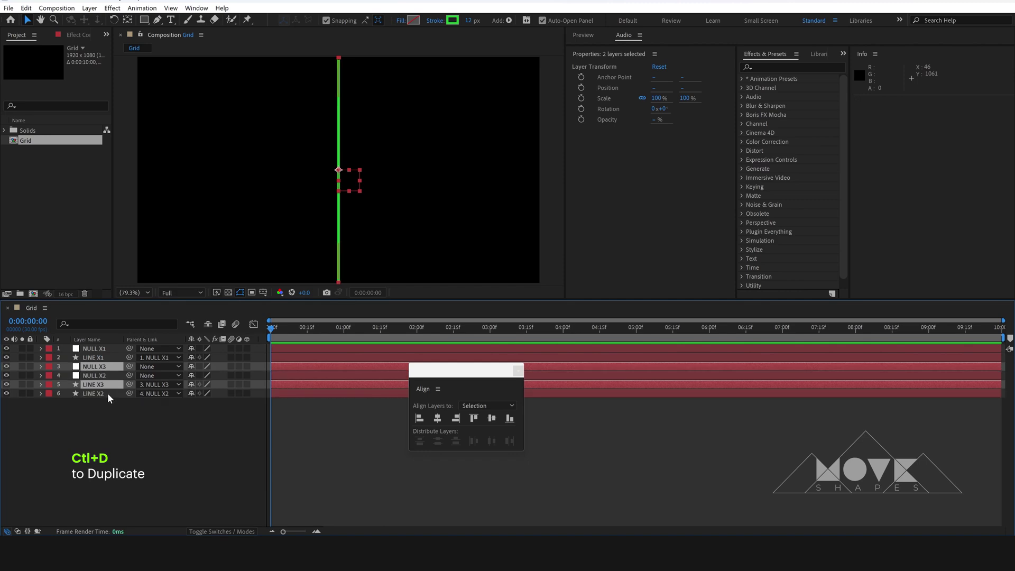
left_click(159, 417)
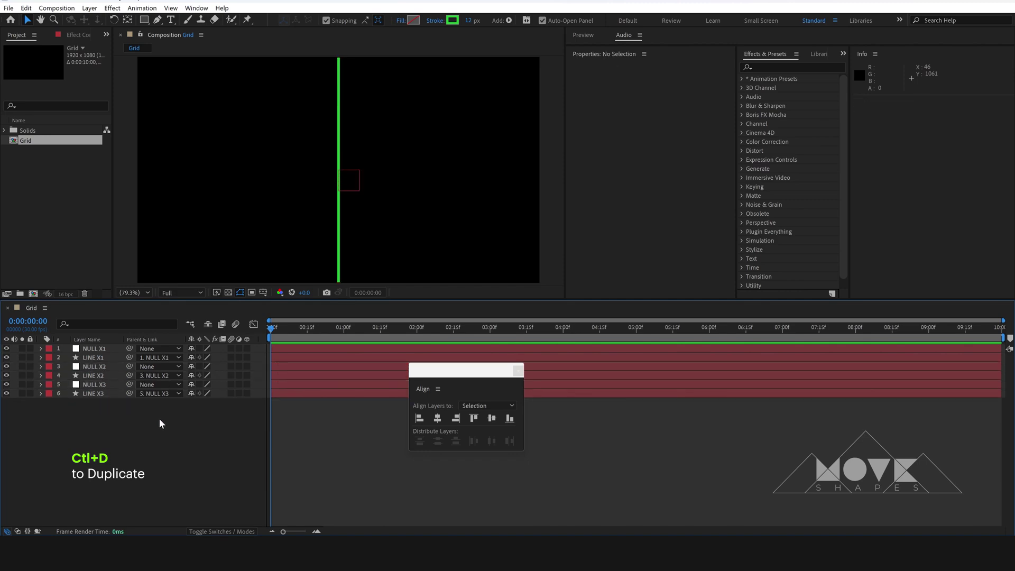
Set the X position of NULL X1 to 0 so its line sits on the frame's left edge
left_click(101, 350)
key("p")
left_click_drag(193, 357, 185, 360)
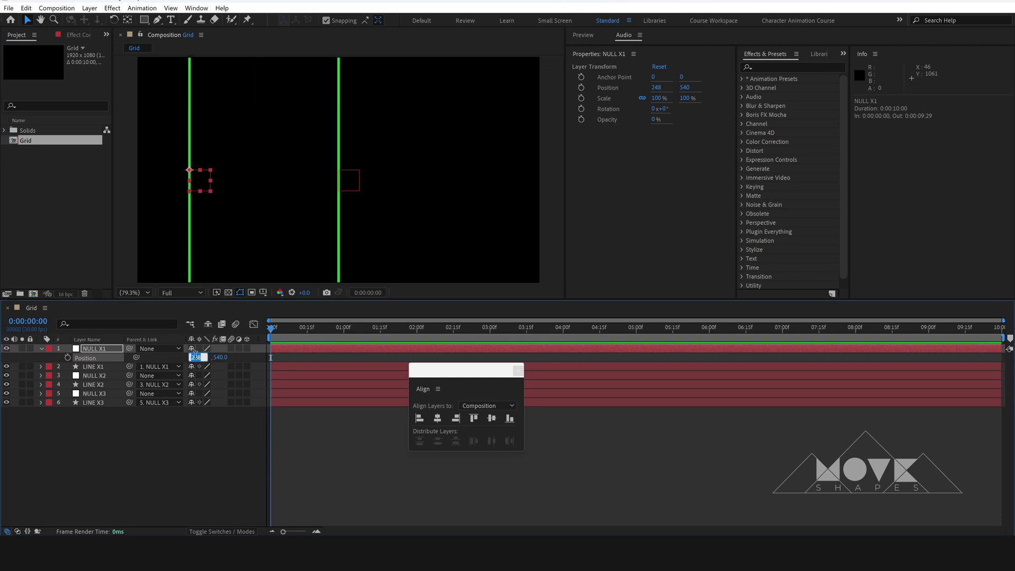
type("0")
key("Return")
key("p")
Set the X position of NULL X3 to 1920 so its line sits on the frame's right edge
left_click(92, 366)
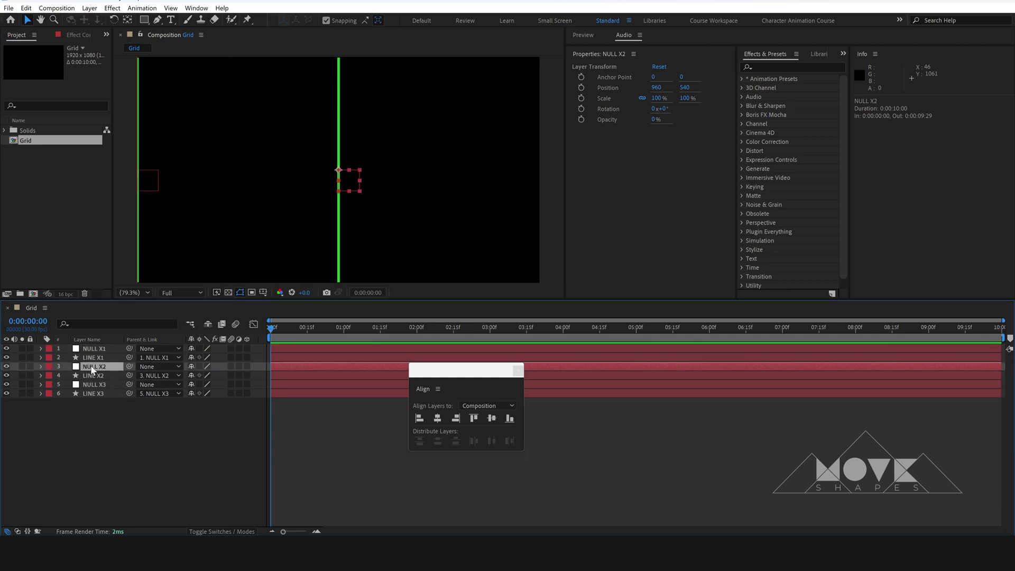
left_click(94, 384)
key("p")
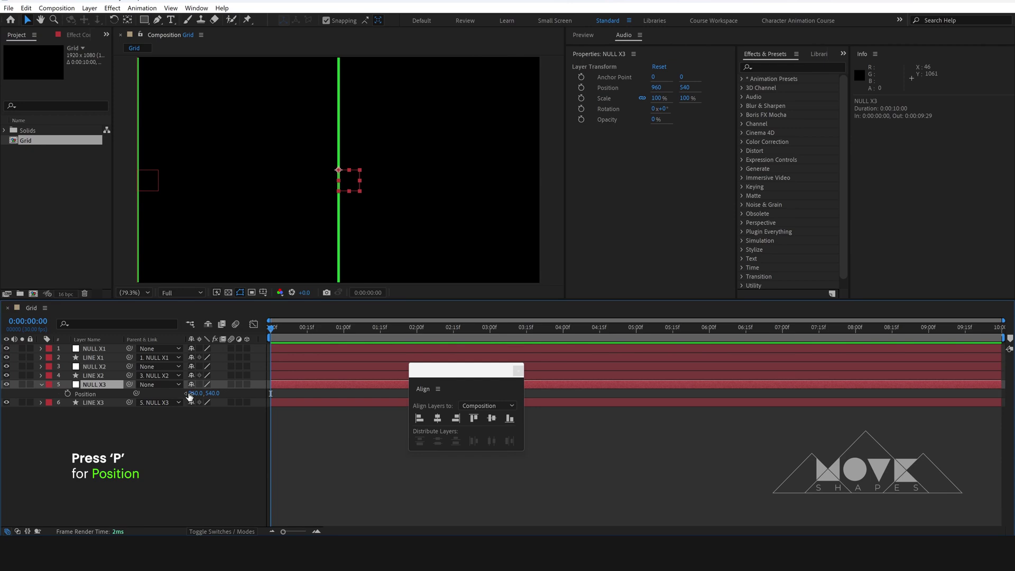
left_click_drag(194, 393, 692, 395)
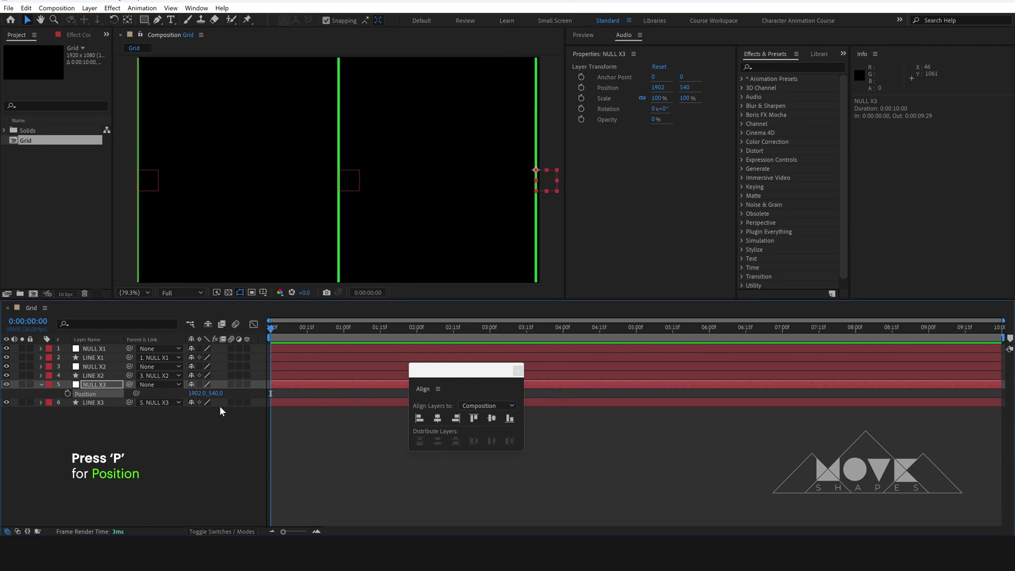
type("1920")
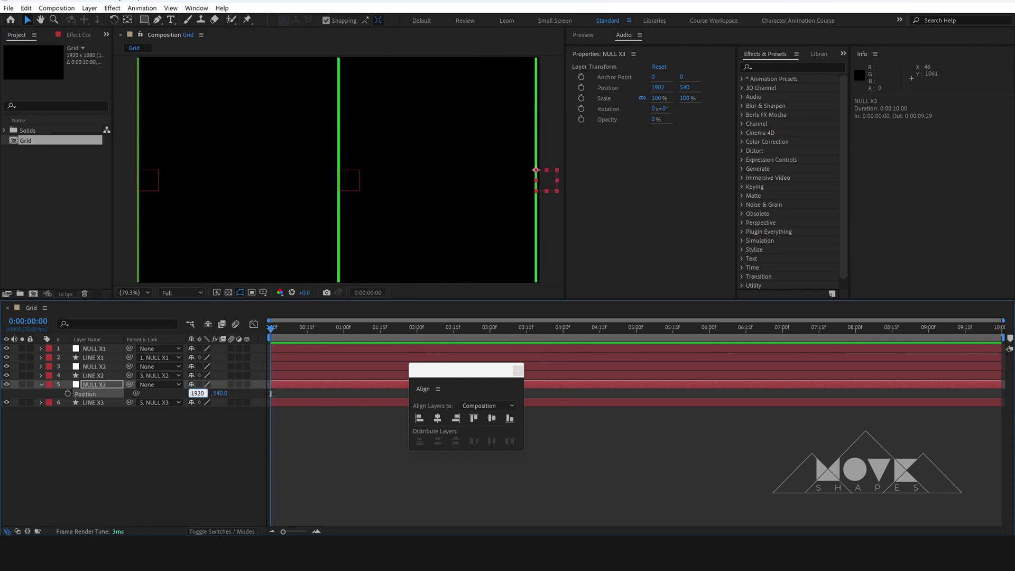
key("Return")
left_click(202, 439)
left_click(42, 384)
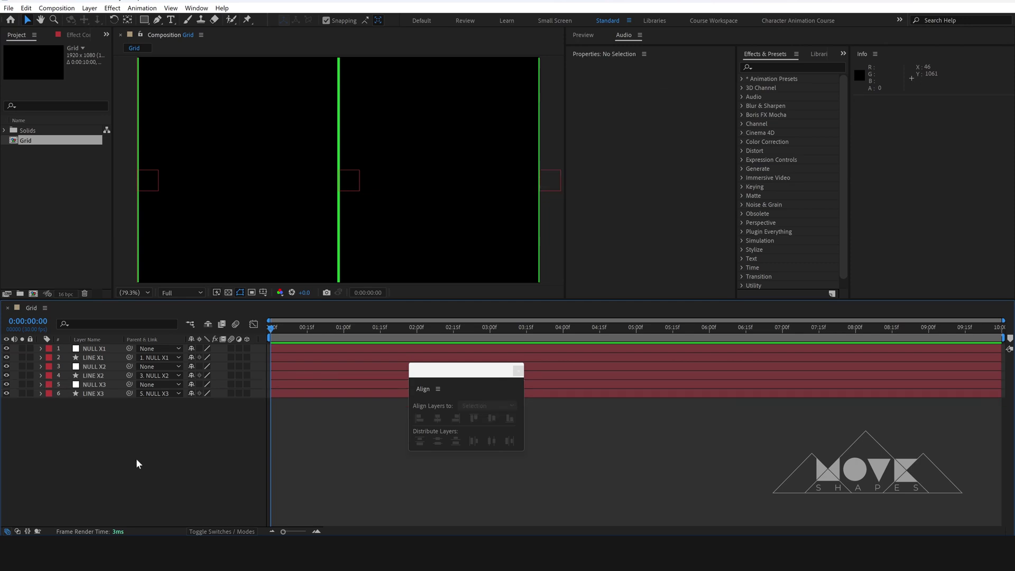
Draw a full-width horizontal line across the frame with the Pen tool and centre its anchor point
left_click(159, 20)
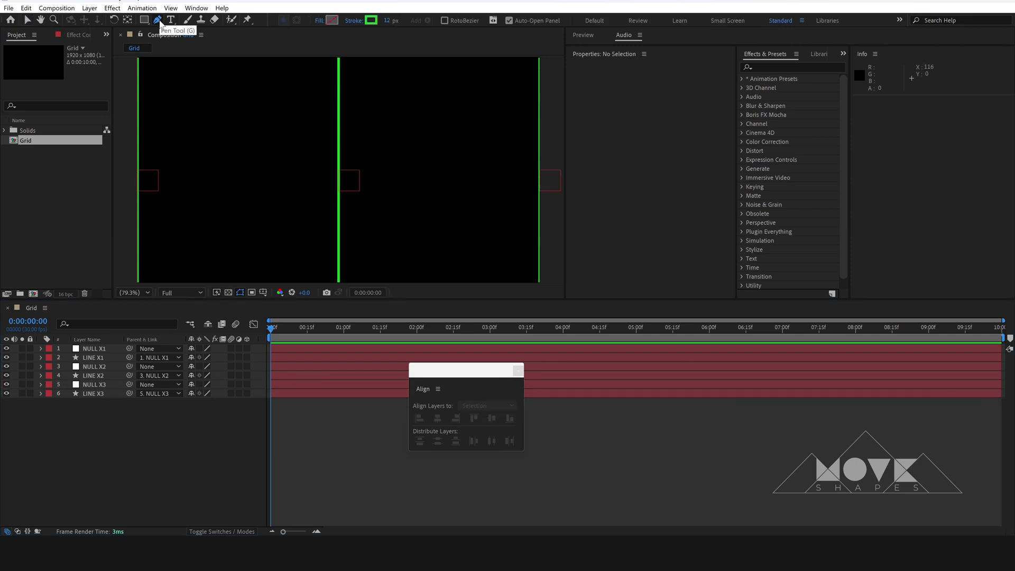
left_click(135, 158)
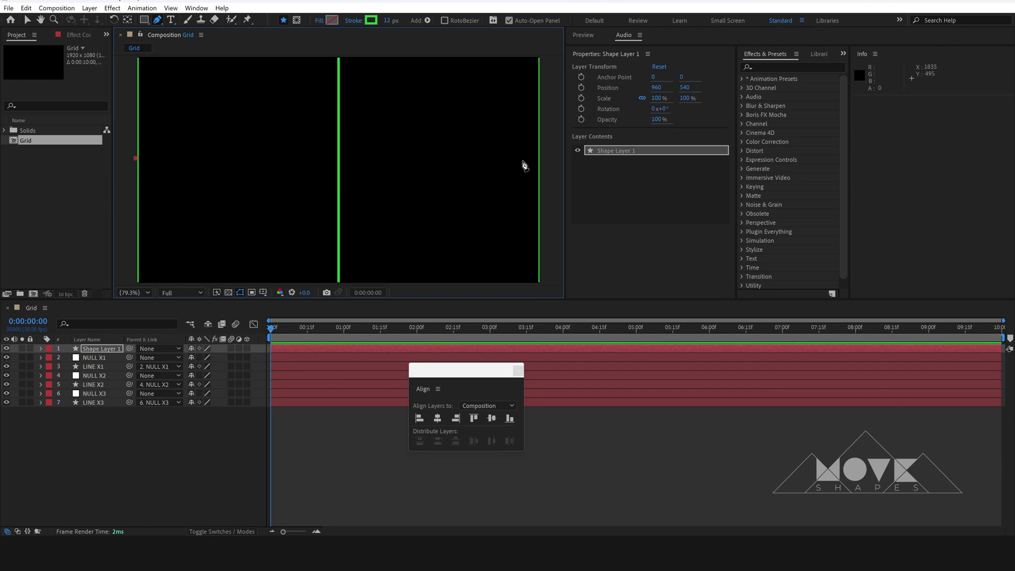
left_click(539, 158)
left_click(29, 20)
key("ctrl+alt+Home")
left_click(345, 436)
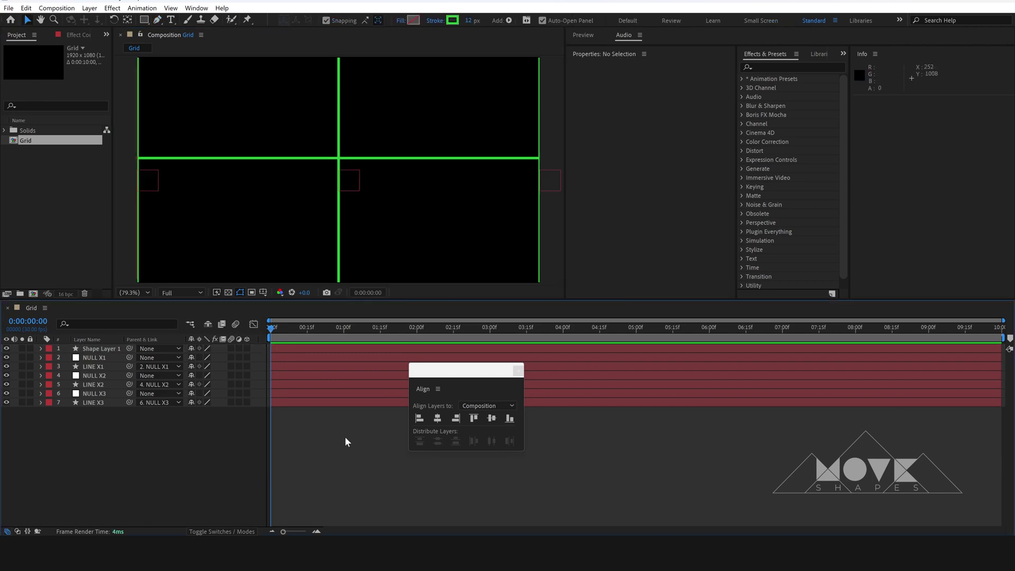
Rename the horizontal line's layer as LINE Y1 and align it to the horizontal and vertical centre of the composition
right_click(110, 350)
left_click(125, 321)
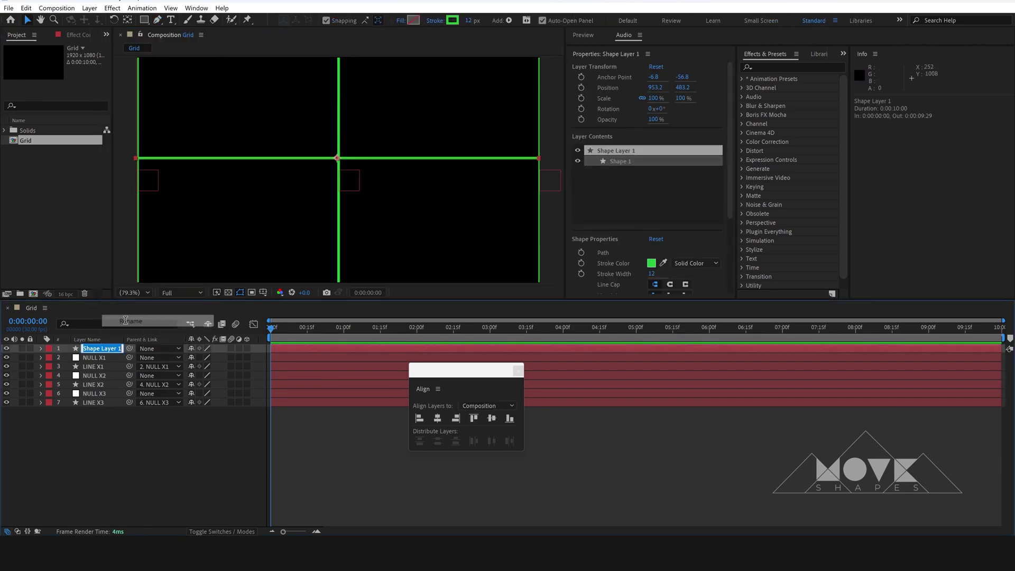
type("LINE Y")
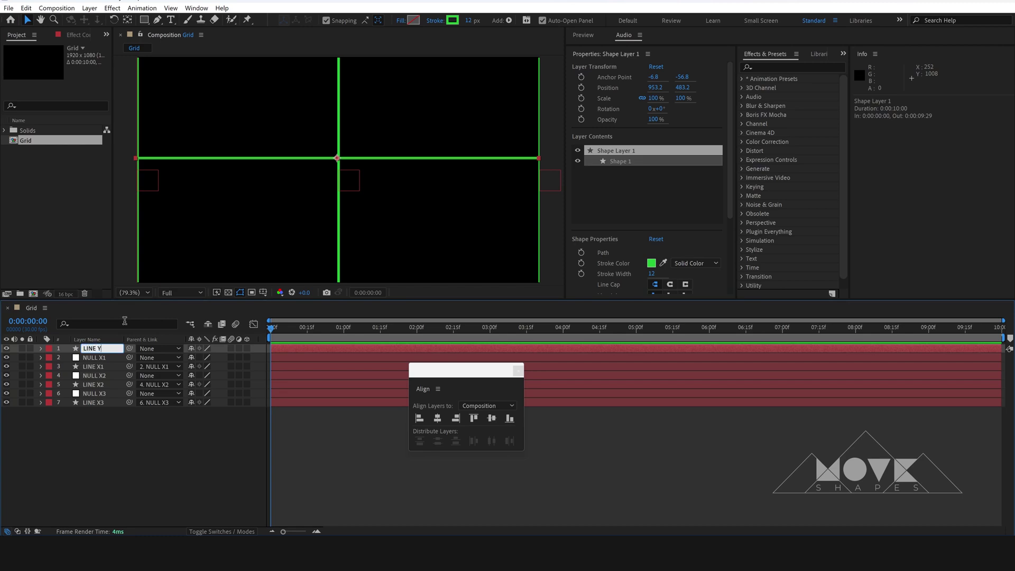
type("1")
key("Return")
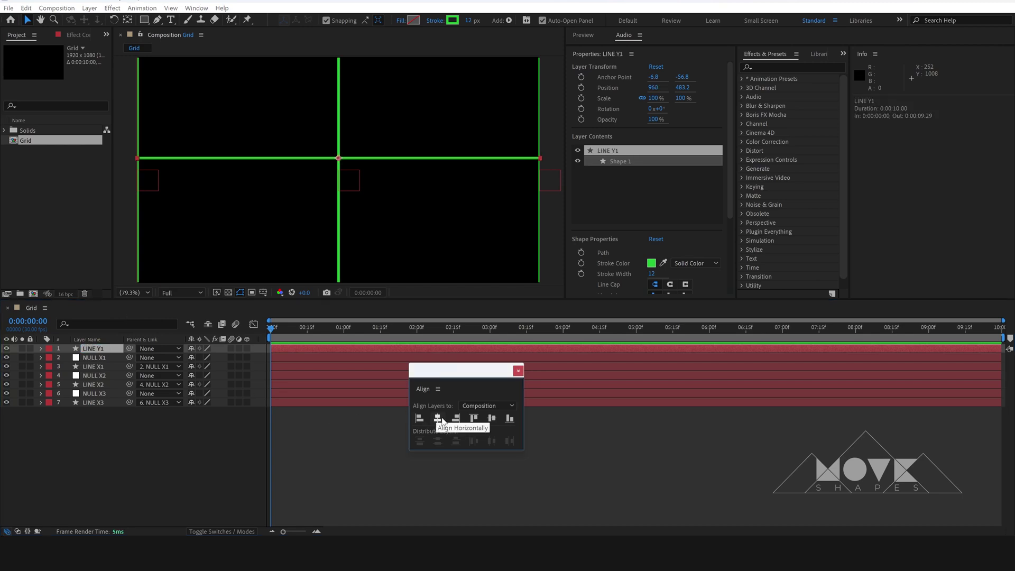
left_click(492, 418)
left_click(168, 455)
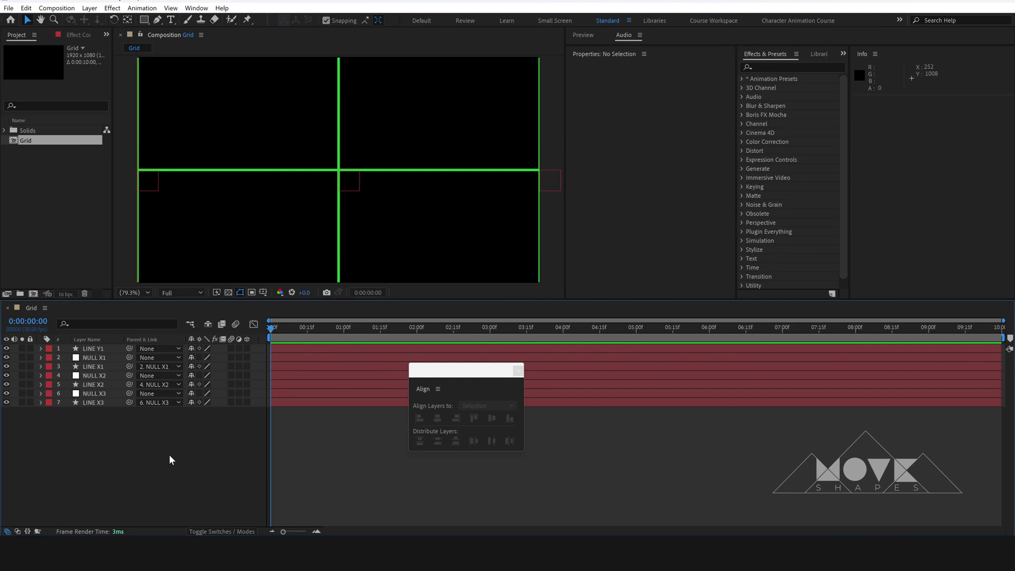
Add a null object named NULL Y1 and parent LINE Y1 to it
right_click(169, 455)
mouse_move(199, 330)
left_click(335, 392)
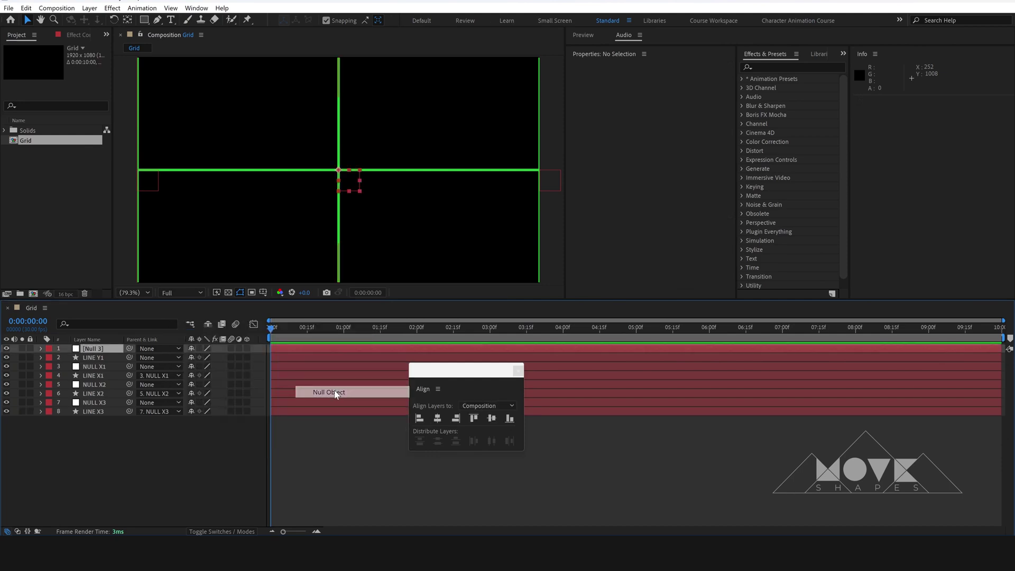
right_click(103, 349)
left_click(121, 339)
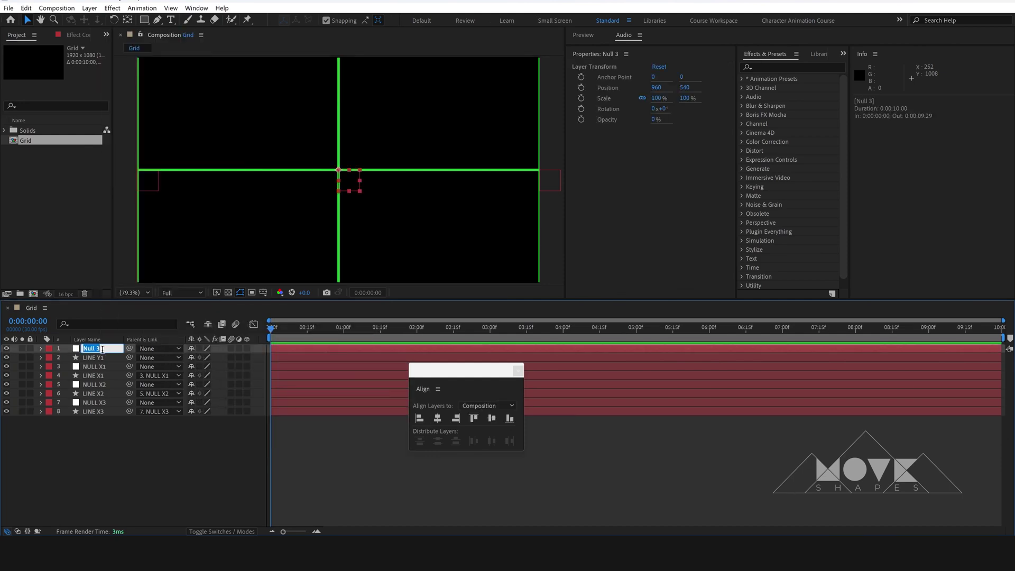
type("NULL Y1")
key("Return")
left_click(104, 356)
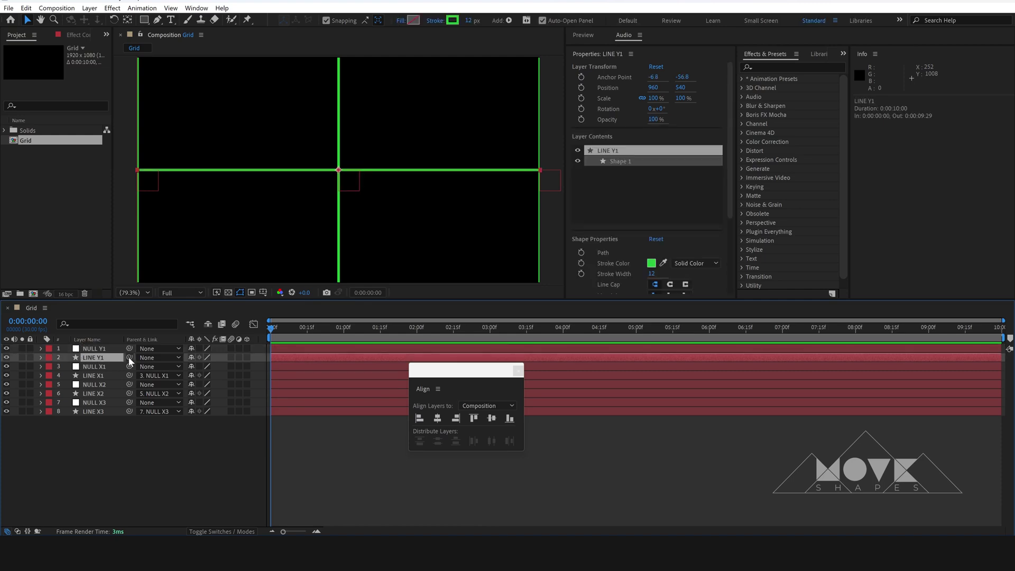
left_click_drag(128, 356, 100, 350)
Duplicate NULL Y1 and LINE Y1 twice, and order the layers as pairs Y1, Y2 and Y3
left_click(101, 348)
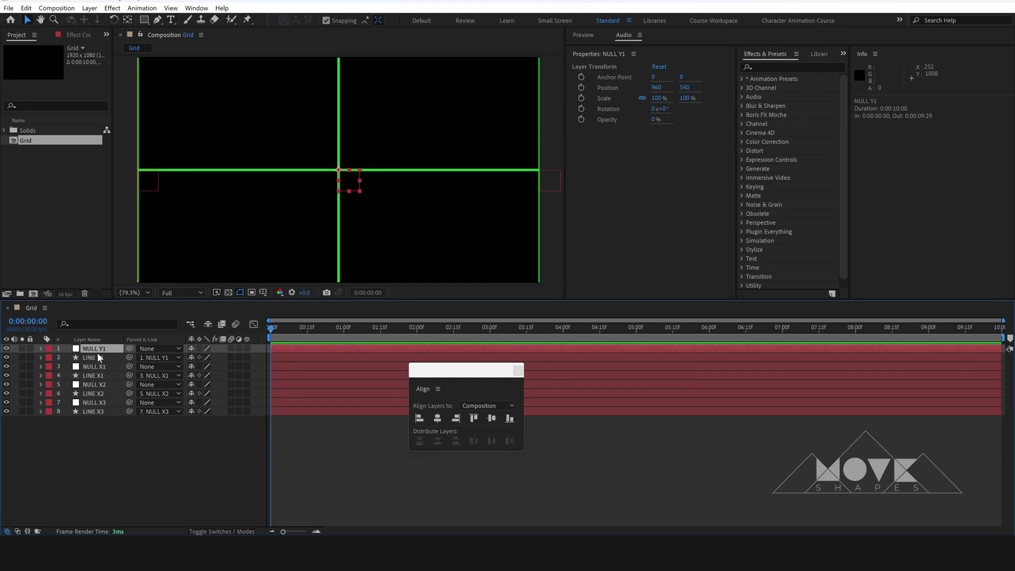
left_click(100, 357, "ctrl")
key("ctrl+d")
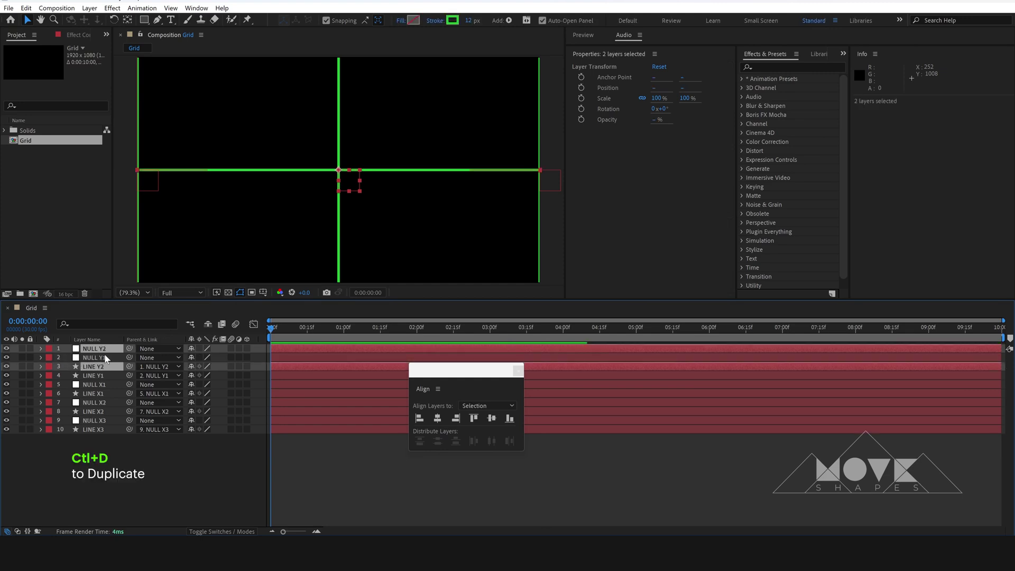
left_click_drag(100, 367, 96, 396)
key("ctrl+d")
left_click(137, 481)
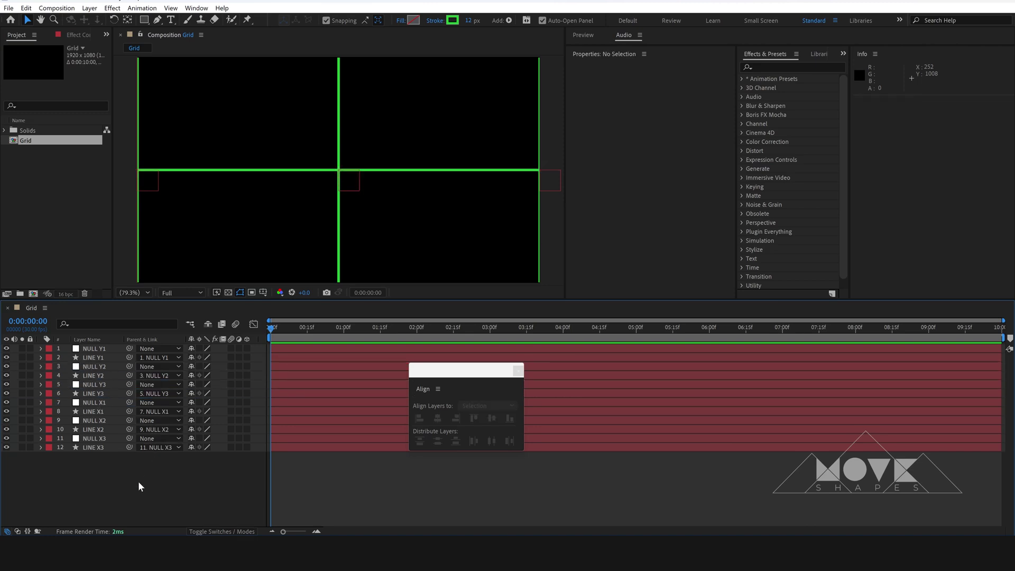
Set the Y position of NULL Y1 to 0 so its line sits on the frame's upper edge
left_click(98, 349)
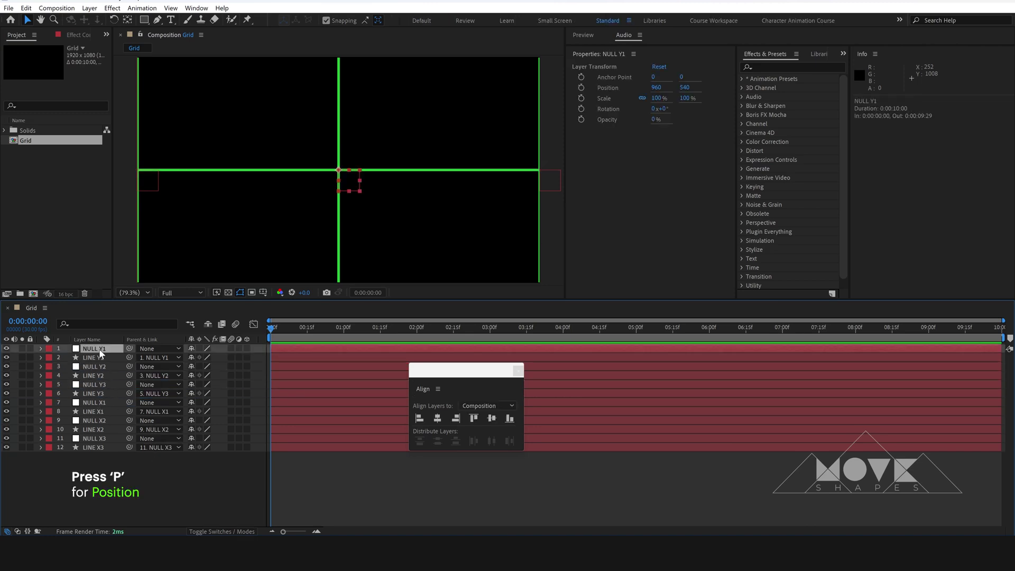
key("p")
left_click_drag(212, 357, 157, 354)
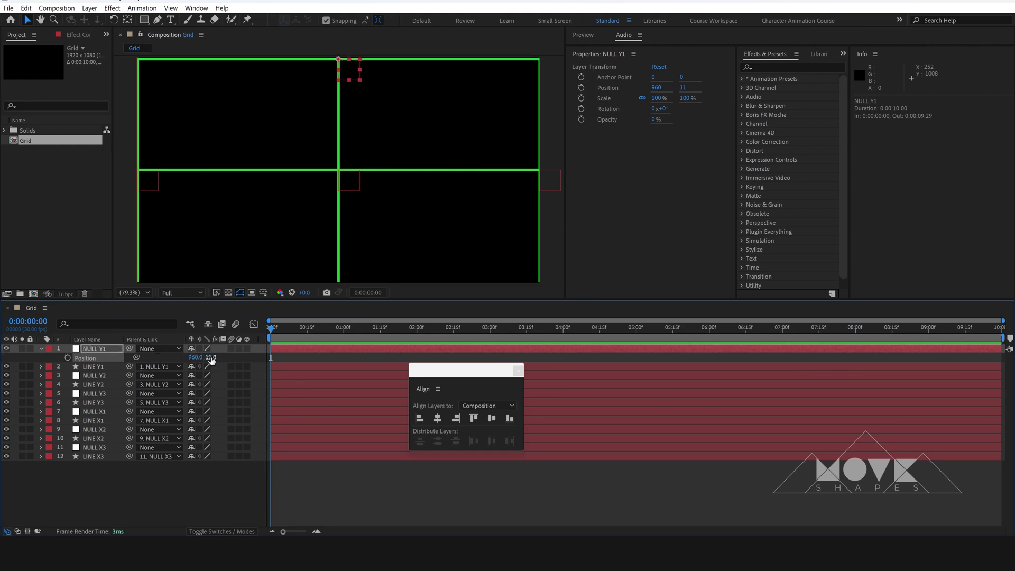
type("0")
key("Return")
left_click(42, 348)
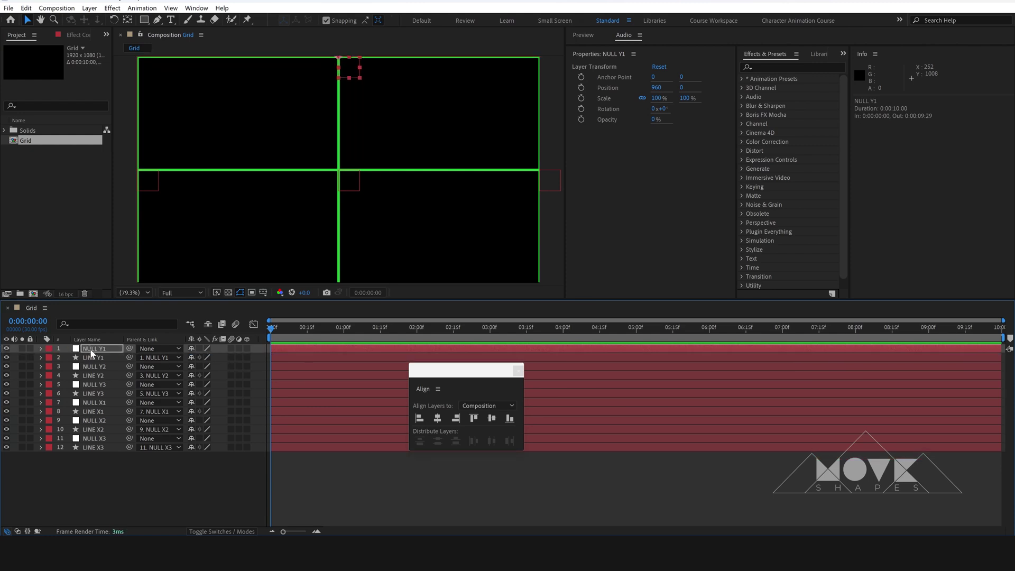
Set the Y position of NULL Y3 to 1080 so its line sits on the frame's lower edge
left_click(101, 366)
left_click(99, 385)
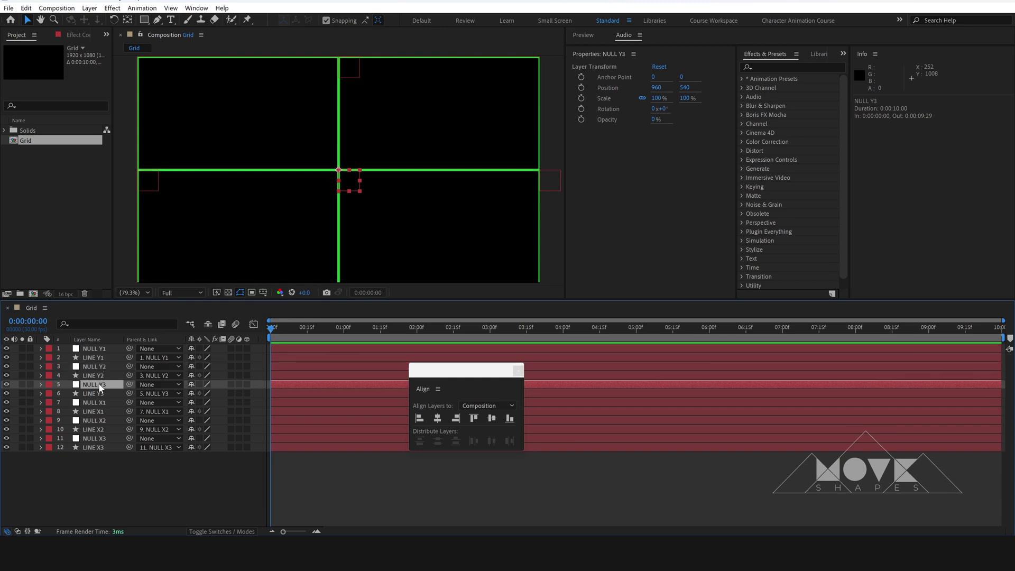
key("p")
left_click_drag(207, 394, 233, 409)
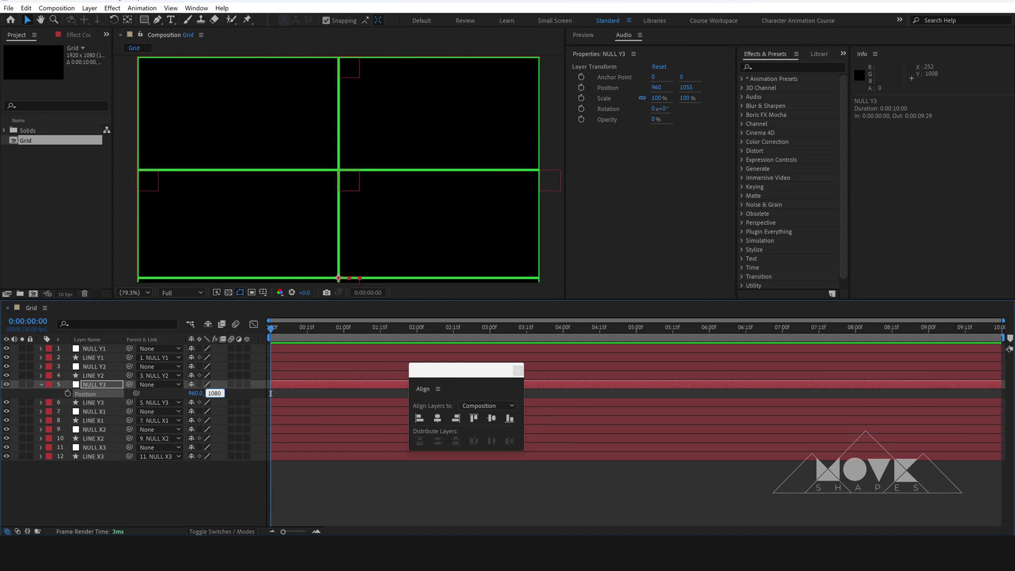
key("Return")
left_click(220, 461)
left_click(41, 385)
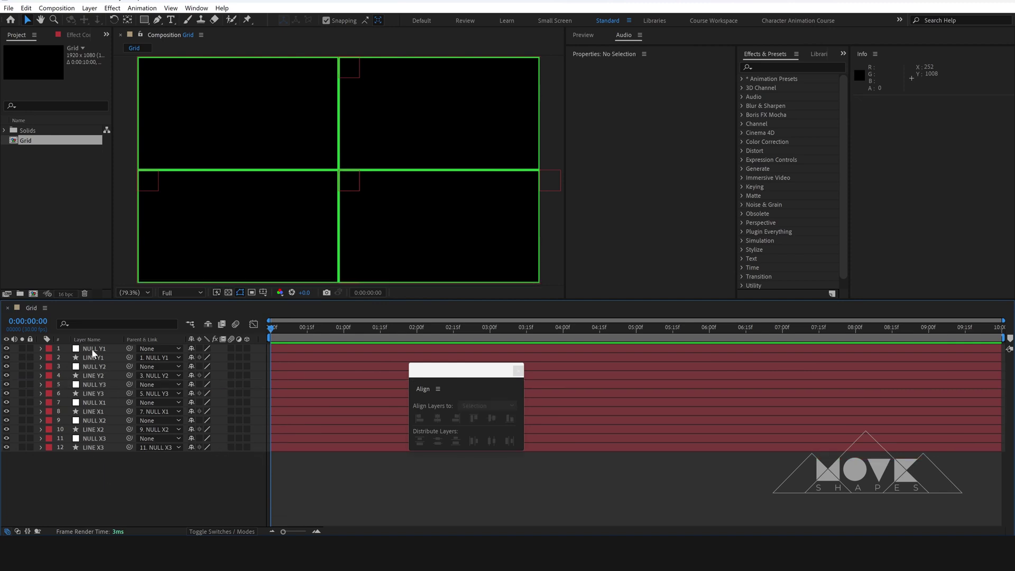
Change the label colour of all Y null and line layers to Orange
left_click(91, 348)
left_click(98, 393, "shift")
left_click(48, 393)
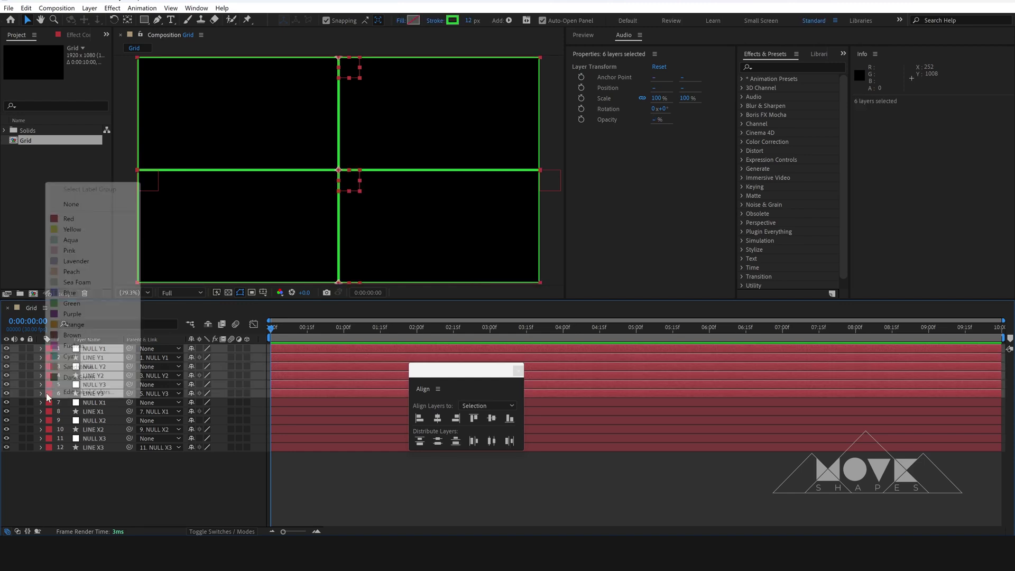
left_click(73, 325)
Change the label colour of all X null and line layers to Green
left_click(91, 403)
left_click(91, 447, "shift")
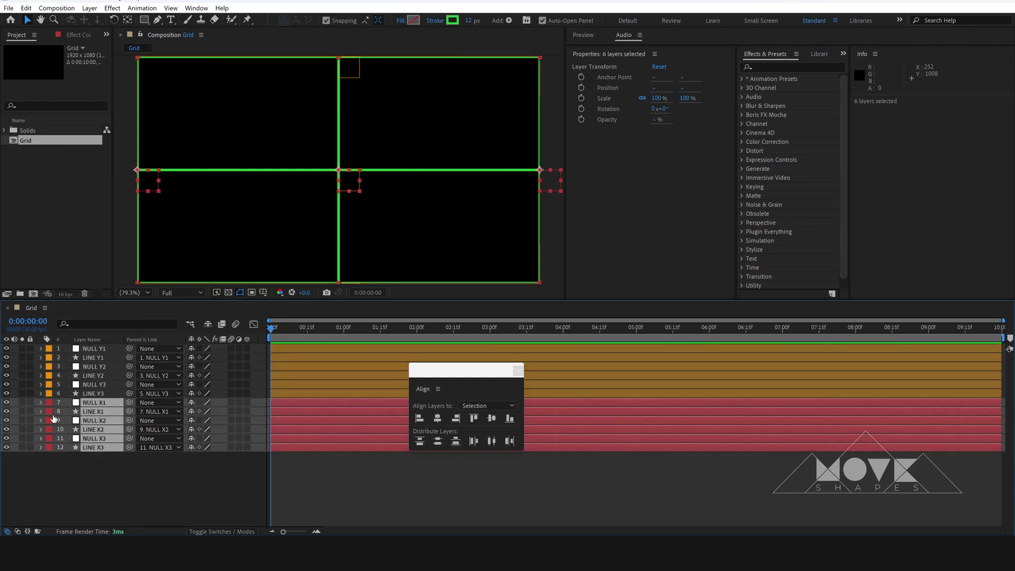
left_click(48, 411)
left_click(72, 312)
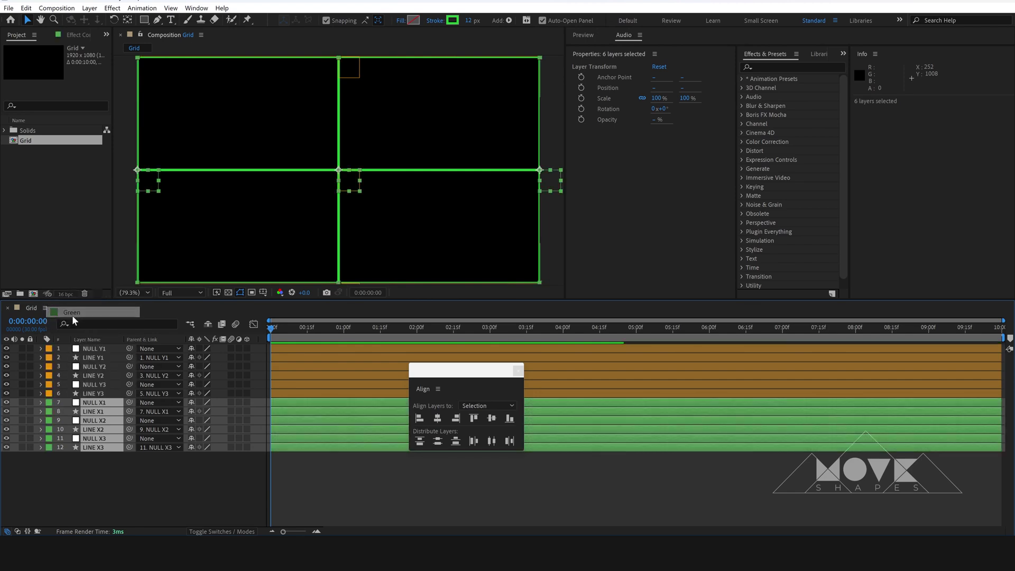
left_click(132, 471)
Move the six orange Y layers below the green X layers in the layer stack
left_click(100, 394)
left_click(97, 351, "shift")
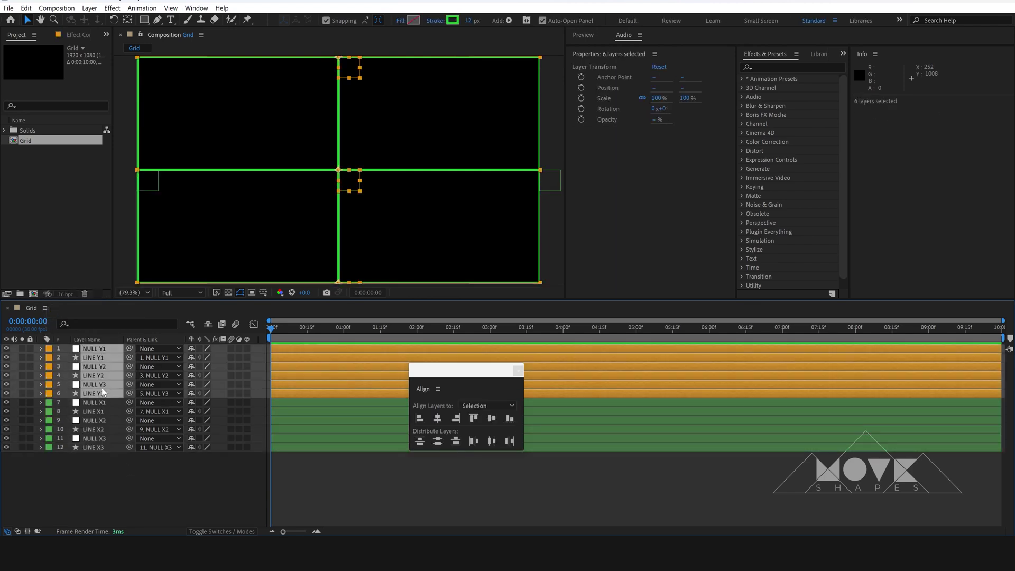
left_click_drag(101, 395, 123, 469)
left_click(123, 470)
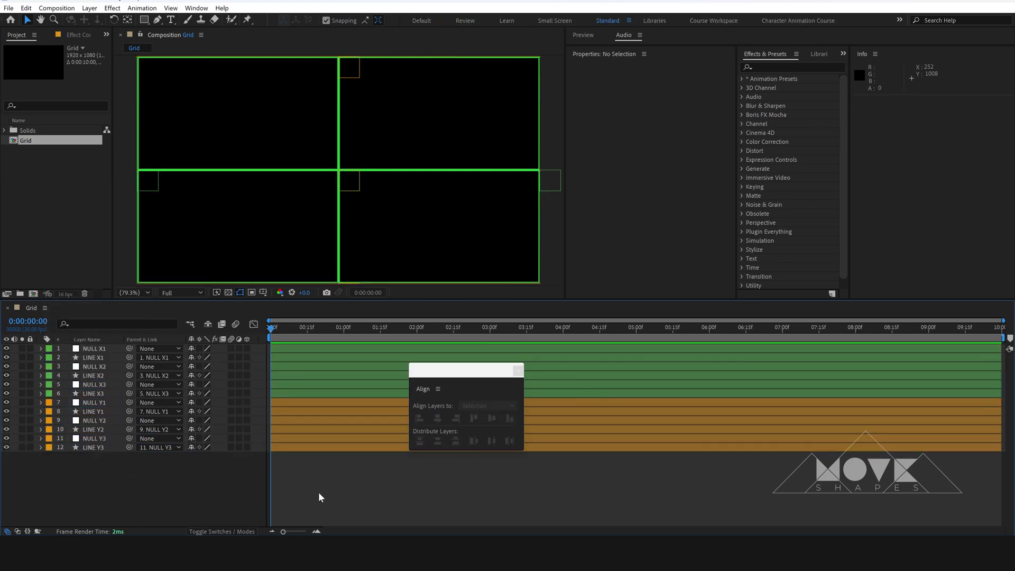
Set up the Pen tool with a solid dark green fill and no stroke
left_click(157, 22)
left_click(319, 21)
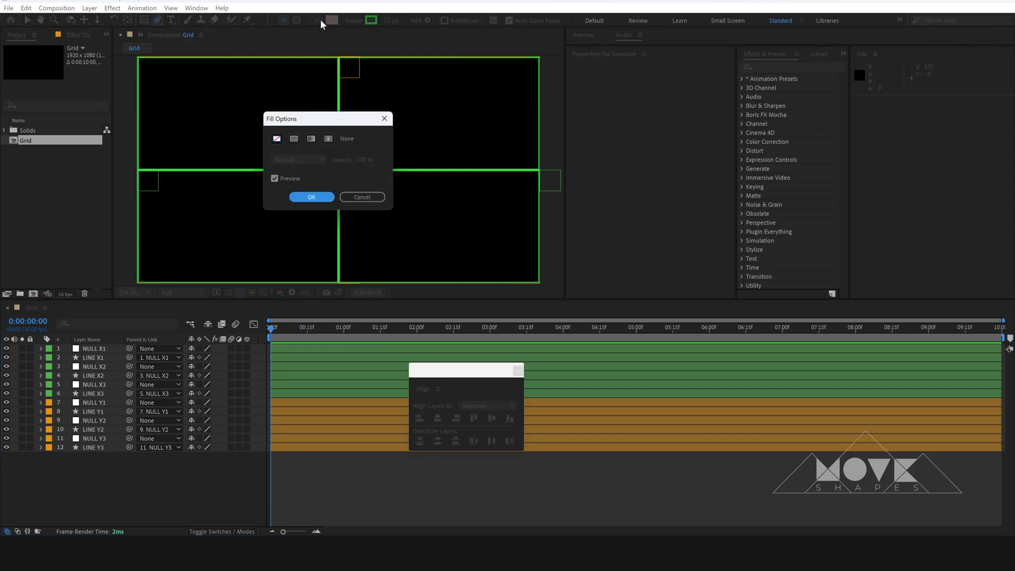
left_click(315, 198)
left_click(352, 20)
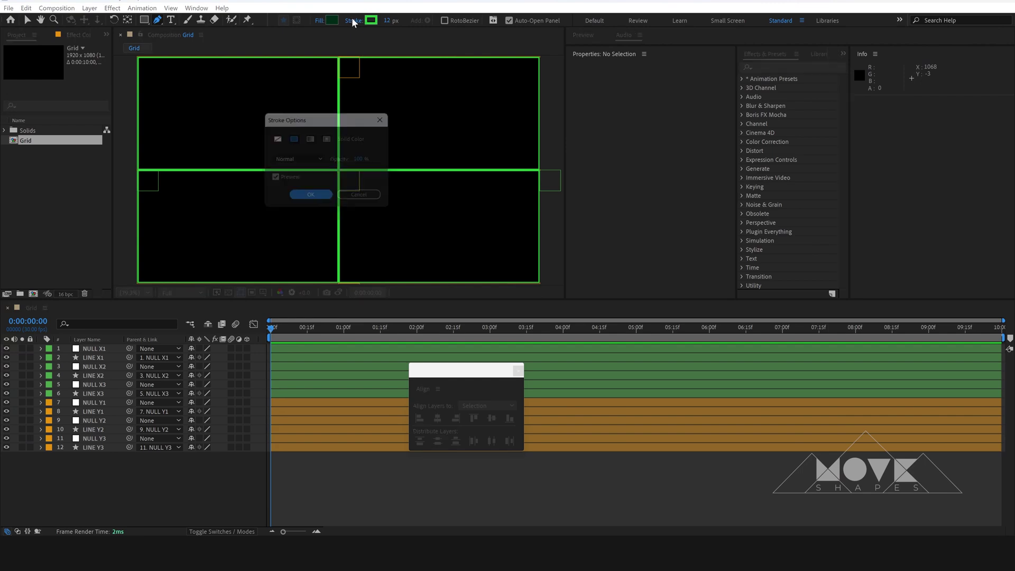
left_click(275, 138)
left_click(309, 199)
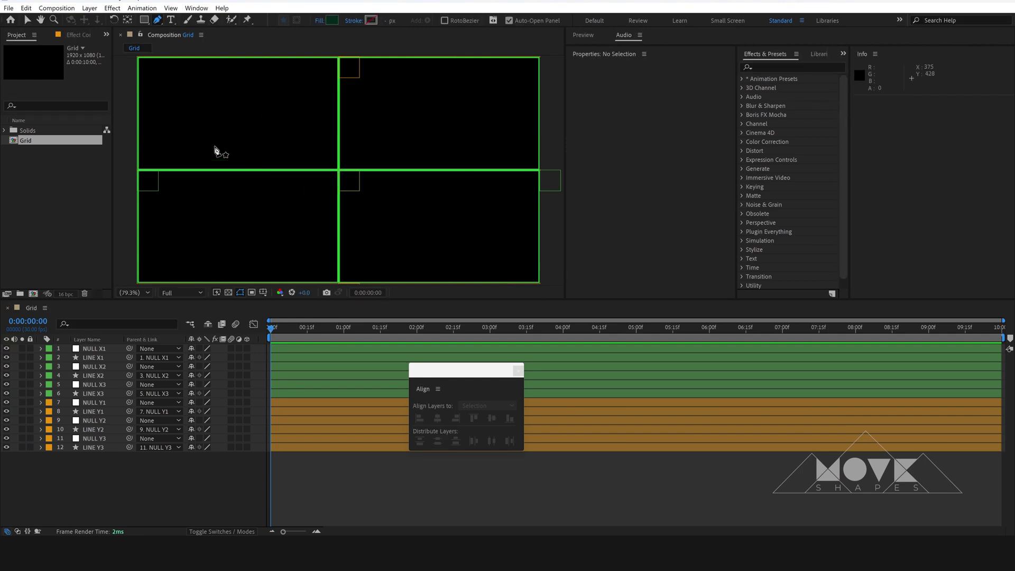
Draw a closed four-point shape with the Pen tool inside the grid's upper-left cell
left_click(179, 79)
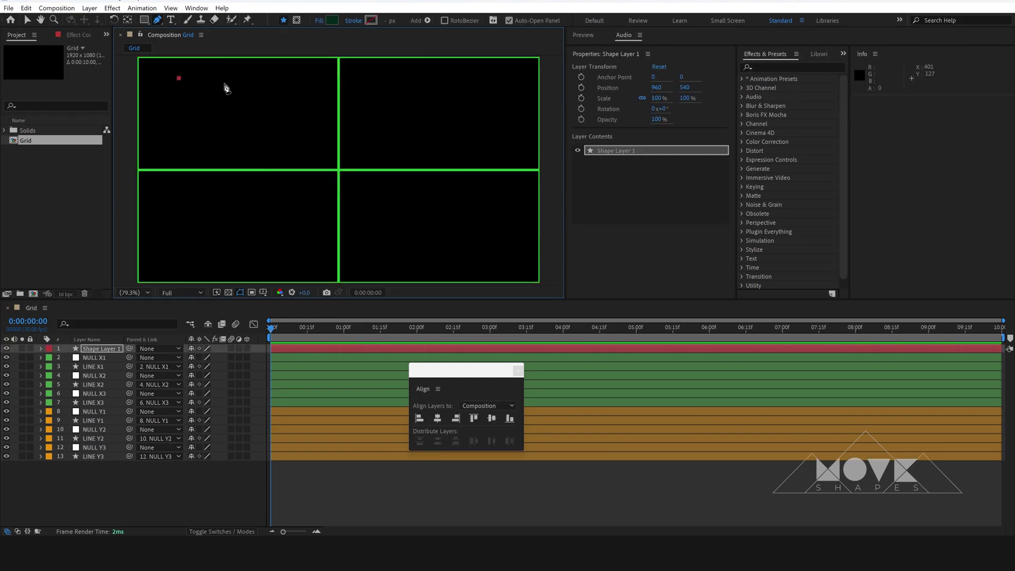
left_click(288, 80)
left_click(167, 156)
left_click(178, 78)
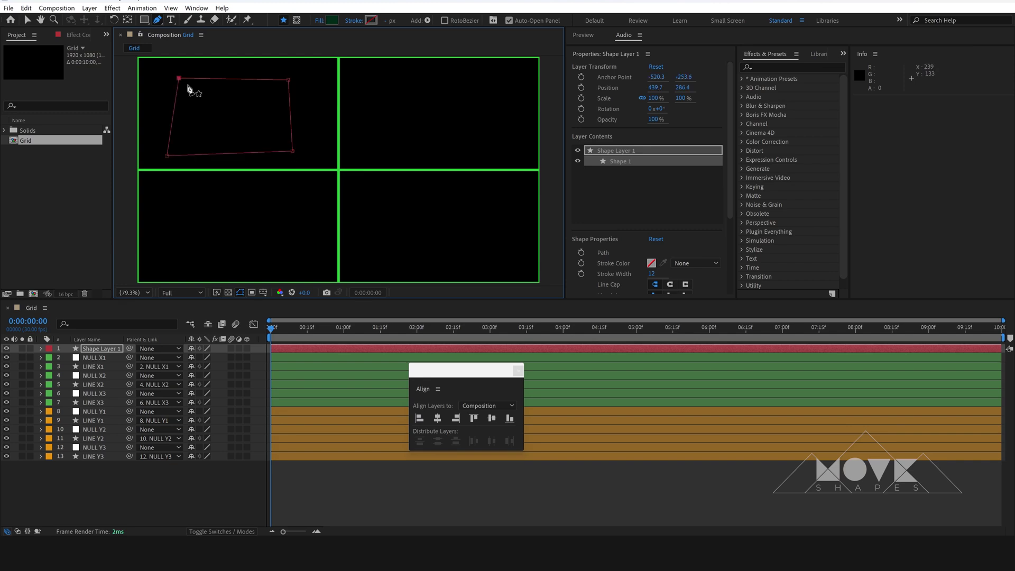
key("v")
Rename the new shape layer as SHAPE 01
right_click(101, 349)
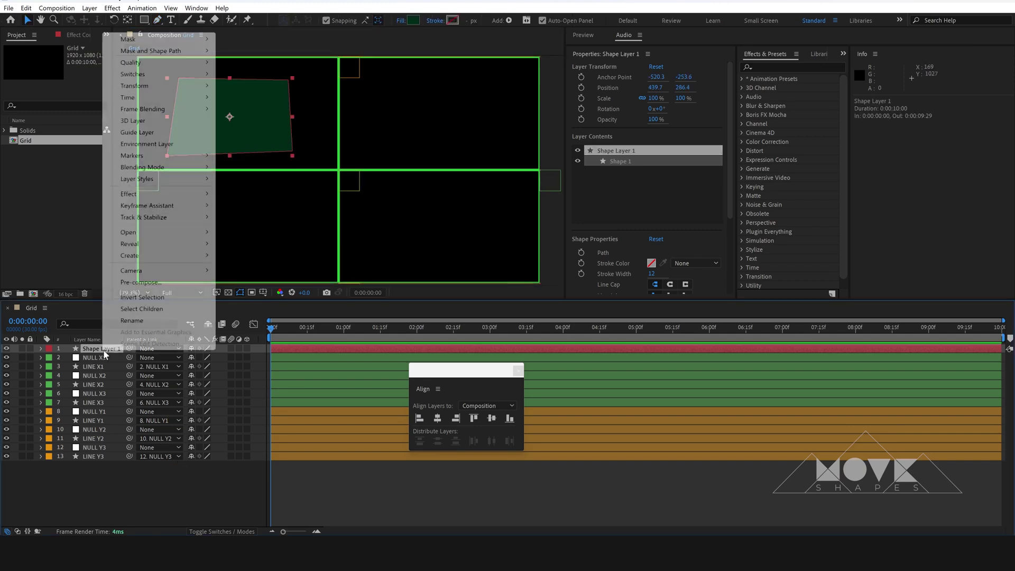
left_click(121, 354)
type("SHAPE 01")
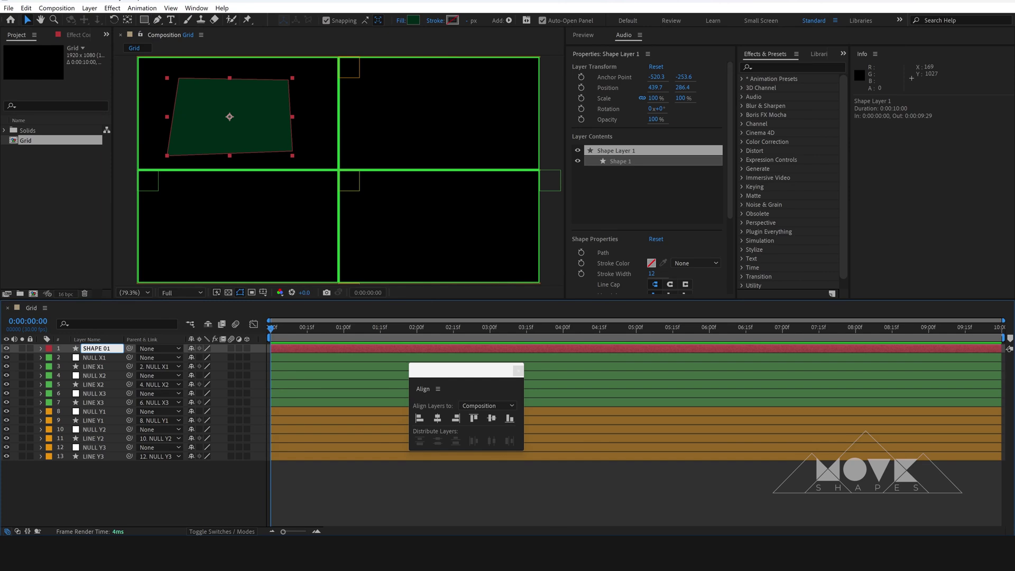
key("Return")
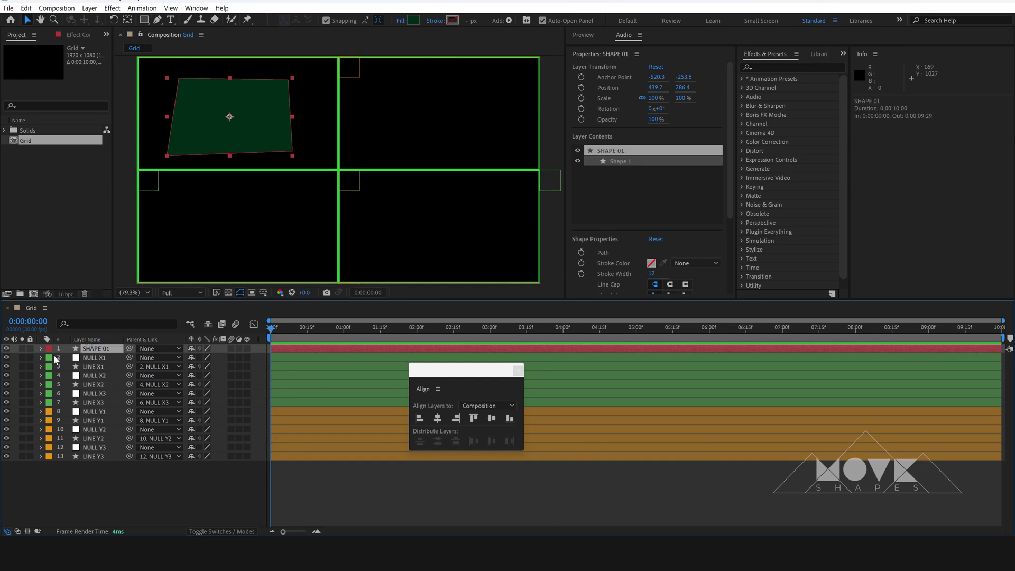
Reveal the Path property of SHAPE 01 and open the Create Nulls From Paths script clear of the shape
left_click(41, 349)
left_click(51, 358)
left_click(59, 367)
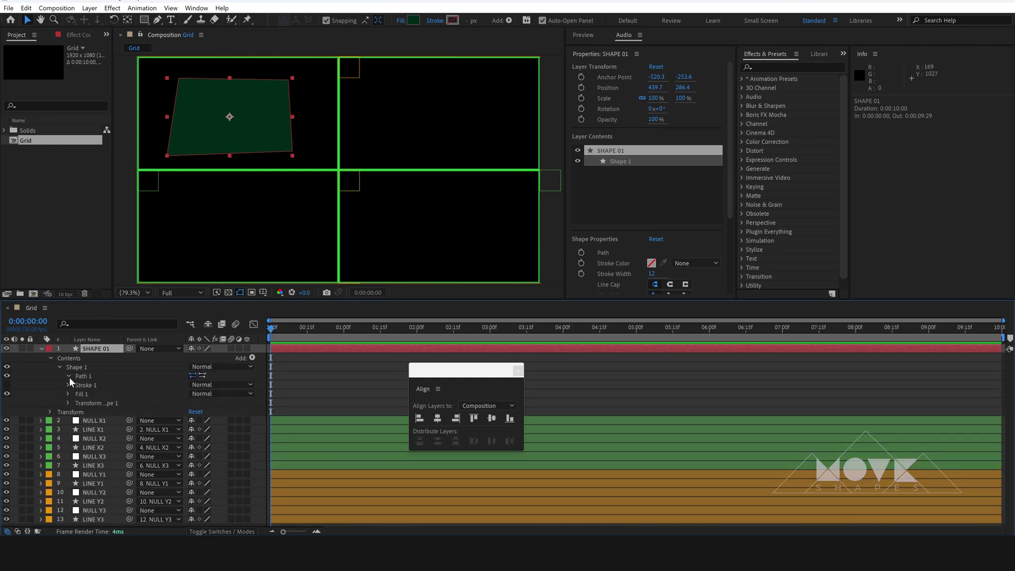
left_click(69, 376)
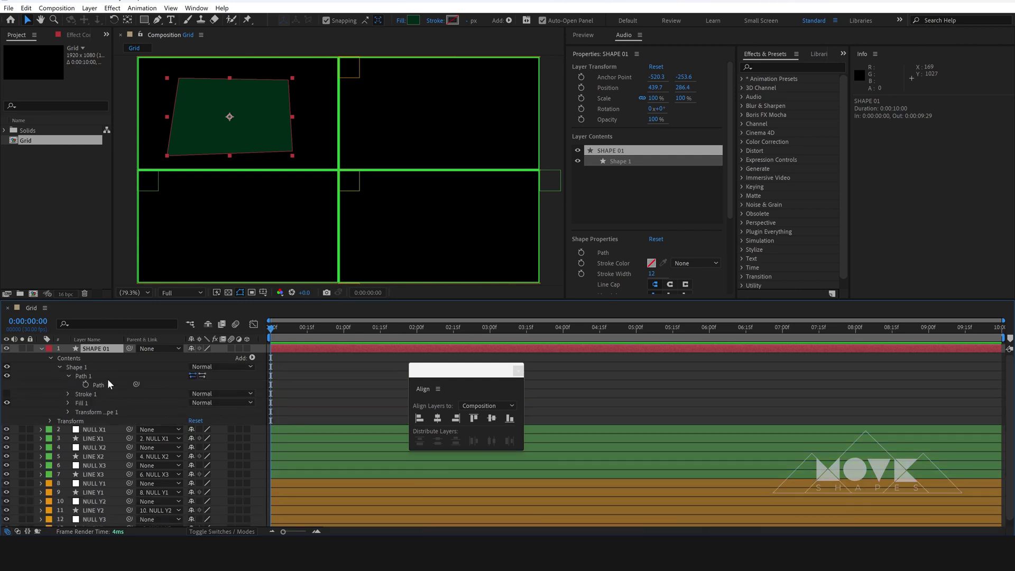
left_click(203, 9)
left_click(259, 465)
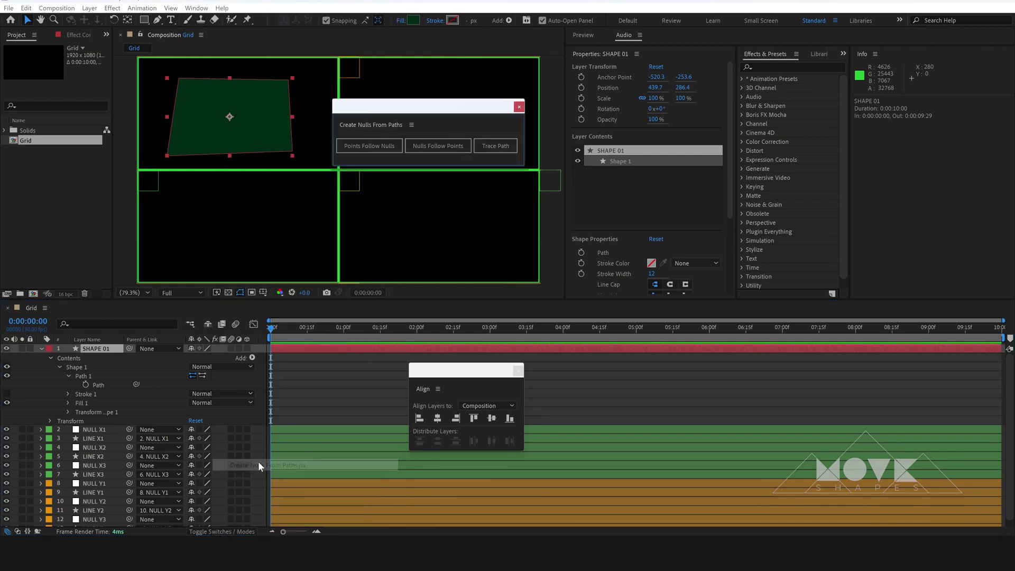
left_click_drag(428, 108, 437, 90)
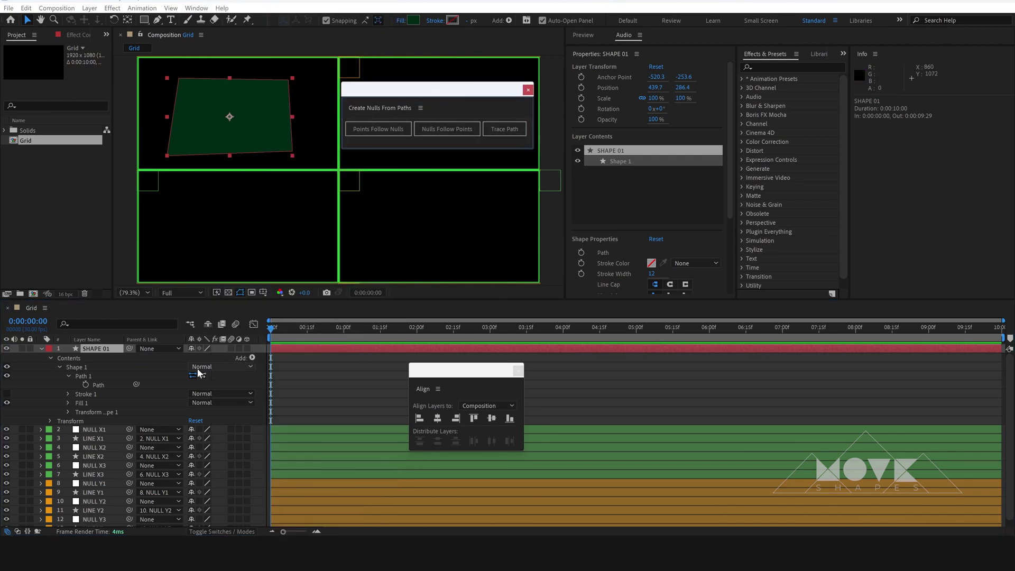
Create nulls for the path of SHAPE 01 using Points Follow Nulls, then close the script and collapse the layer
left_click(96, 385)
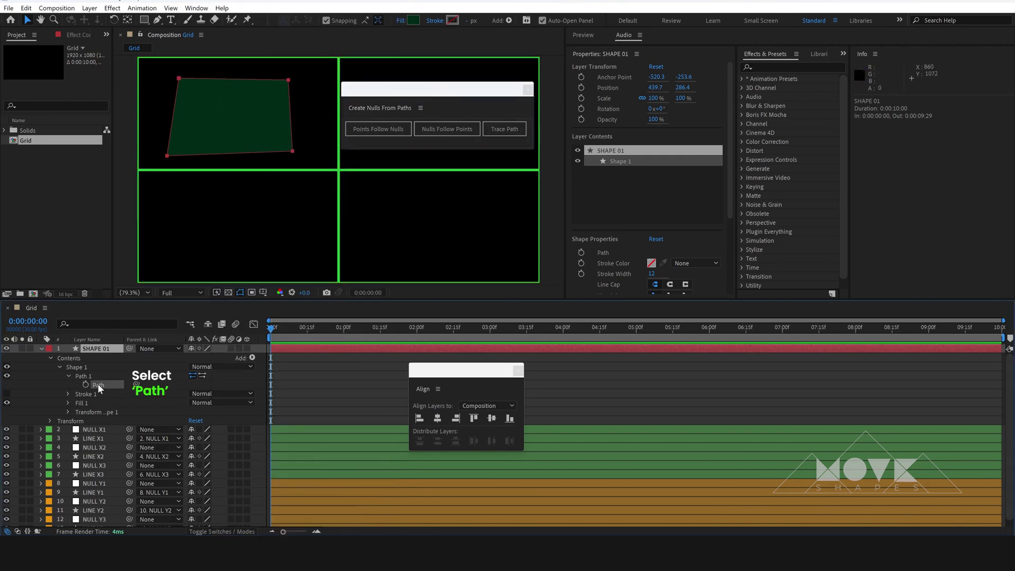
left_click(382, 131)
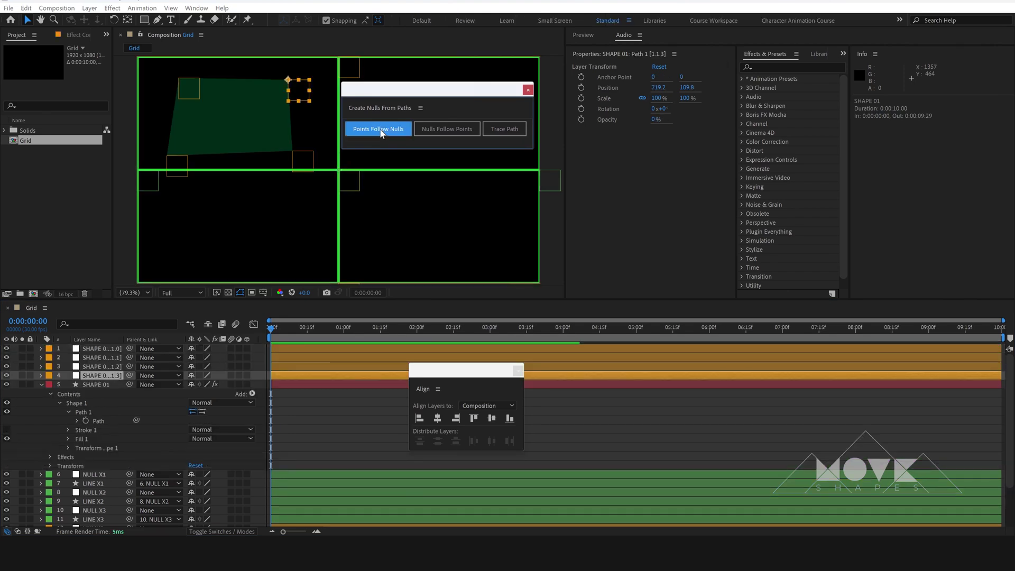
left_click(526, 90)
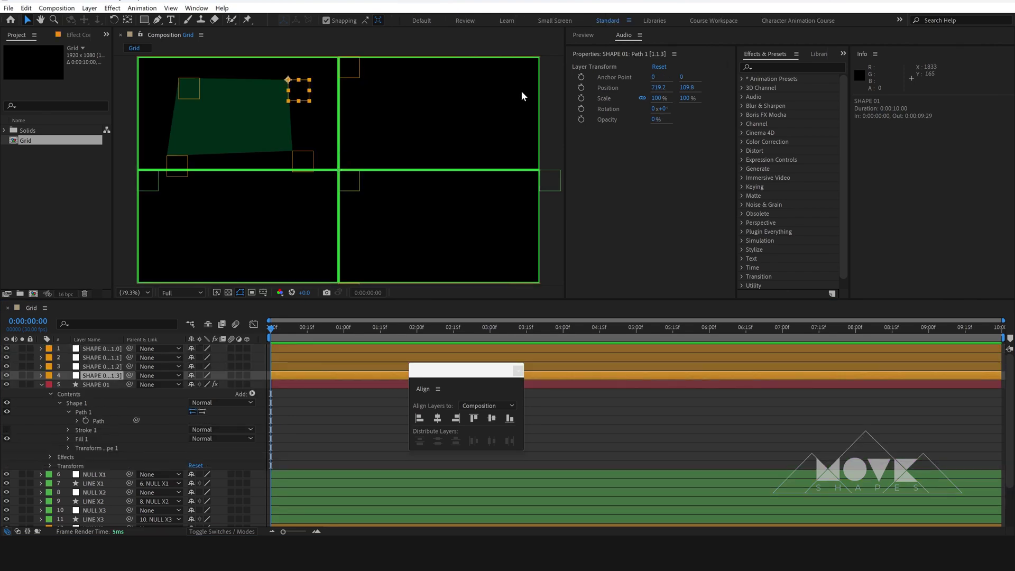
left_click(41, 384)
Reposition the four corner nulls to reshape SHAPE 01 within the upper-left grid cell
left_click_drag(193, 92, 165, 94)
left_click_drag(303, 90, 331, 73)
left_click_drag(304, 161, 319, 156)
left_click_drag(174, 168, 169, 160)
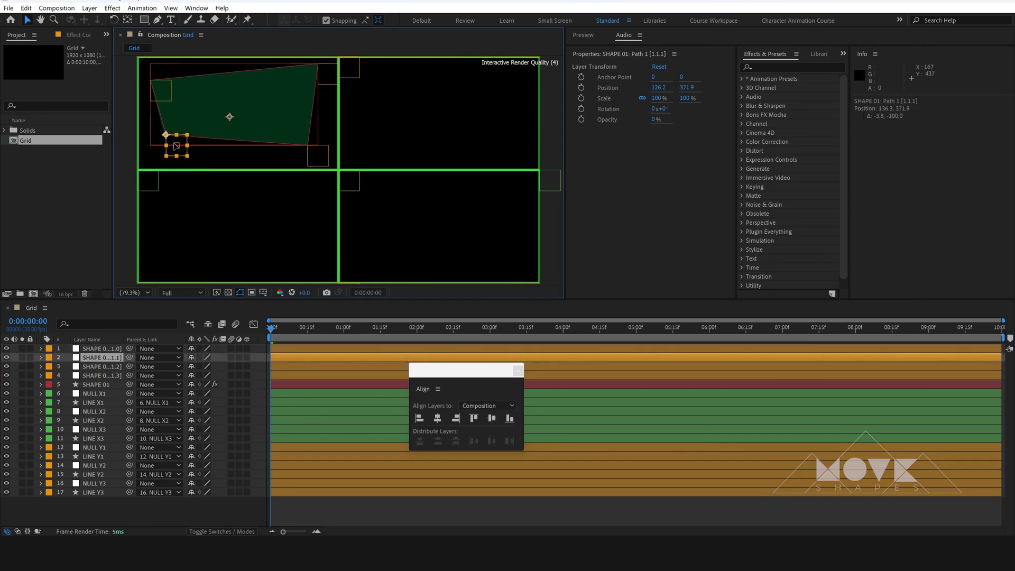
left_click_drag(323, 84, 314, 103)
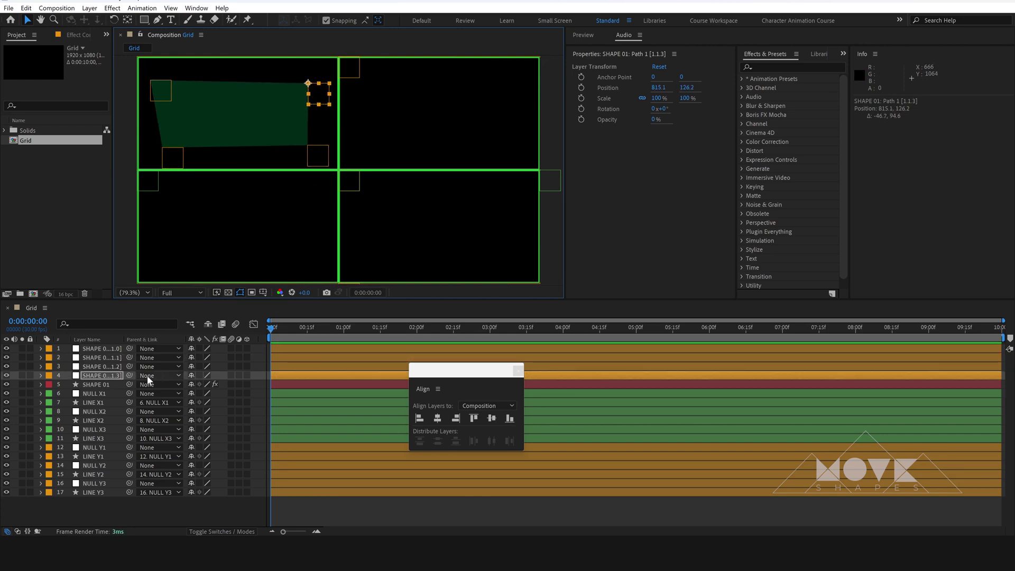
Separate the Position dimensions of the upper-left corner null SHAPE 01: Path 1 [1.1.0], and select NULL X1
left_click(98, 349)
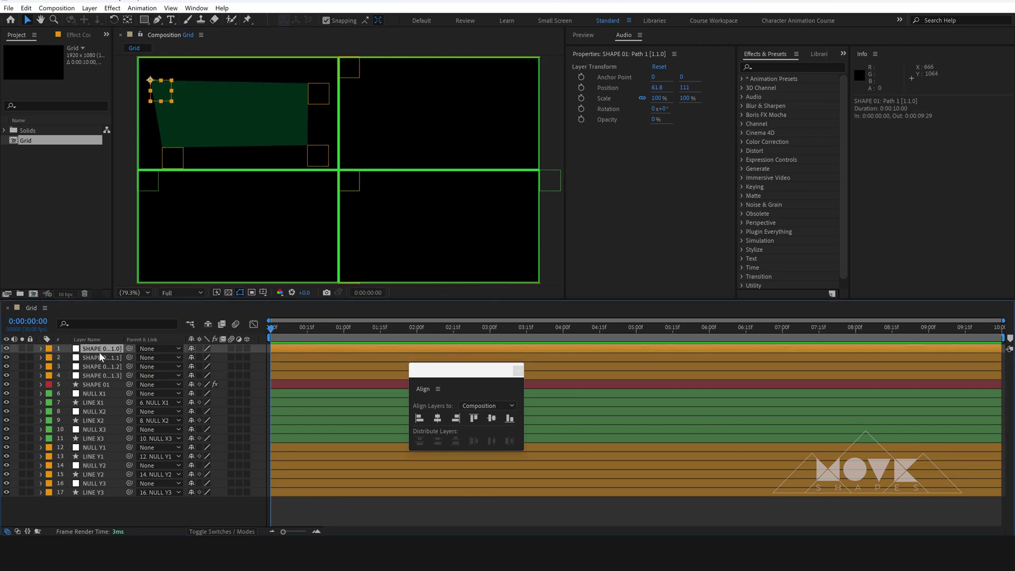
key("p")
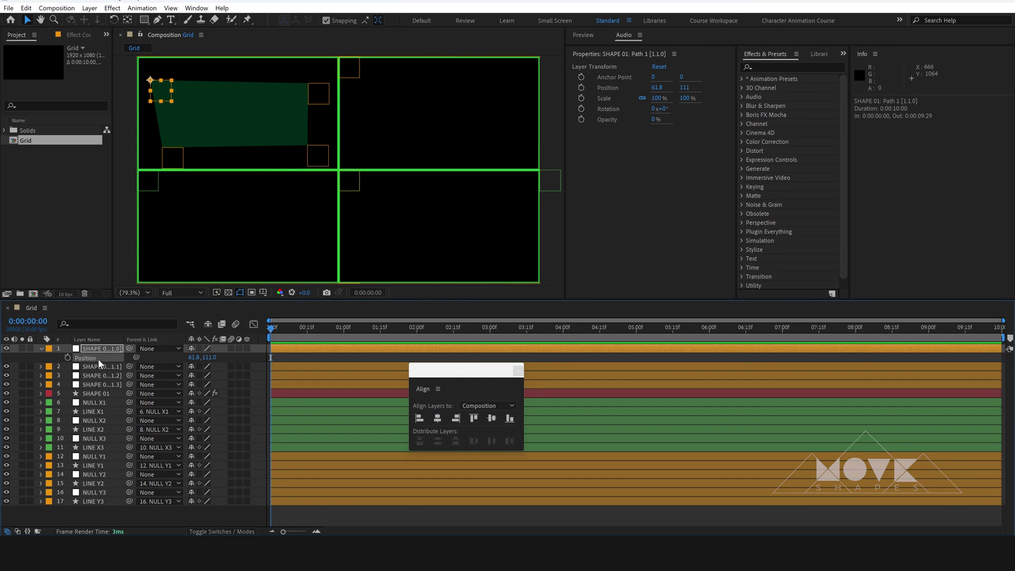
right_click(92, 358)
left_click(130, 388)
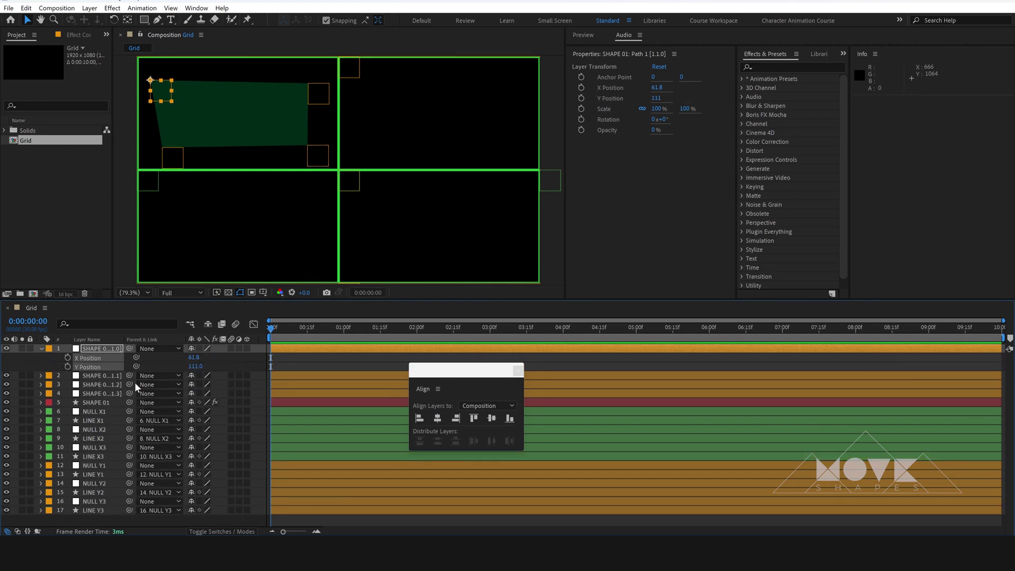
left_click(147, 182)
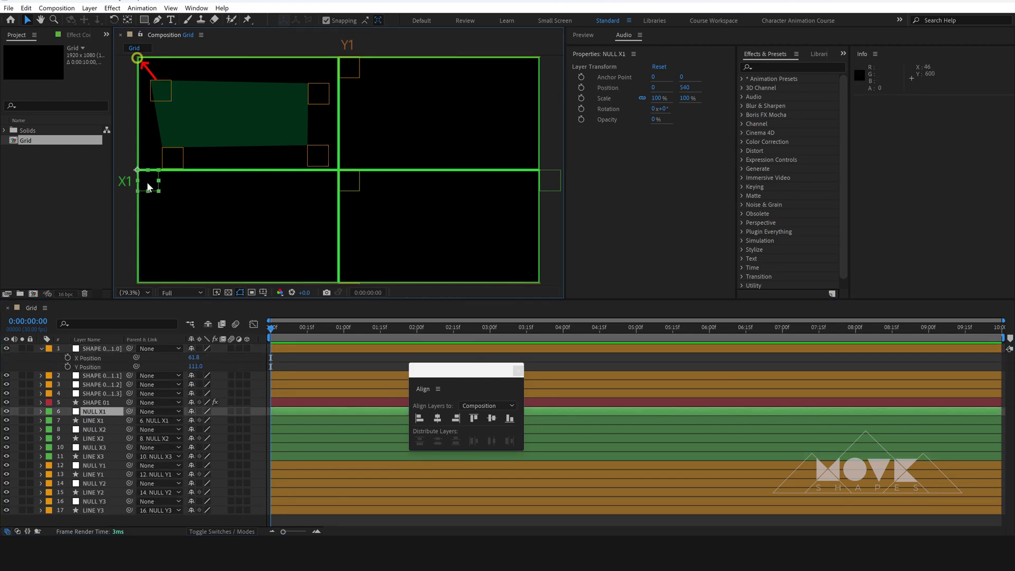
Reveal the Position of NULL X1 and NULL Y1 and separate the dimensions of both into X and Y
left_click(353, 63)
left_click(98, 412)
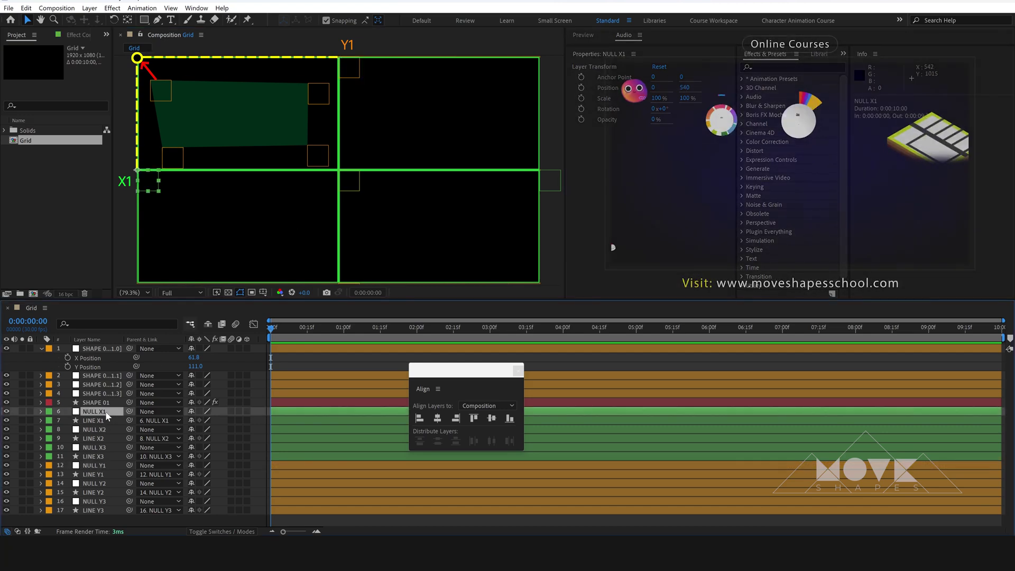
left_click(97, 465, "ctrl")
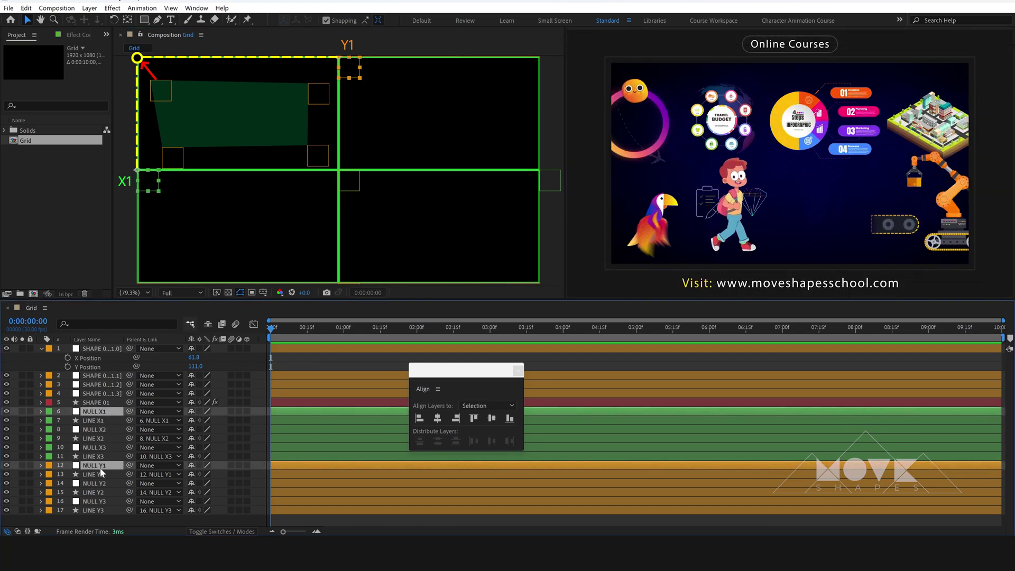
key("p")
left_click(85, 419)
left_click(95, 483, "ctrl")
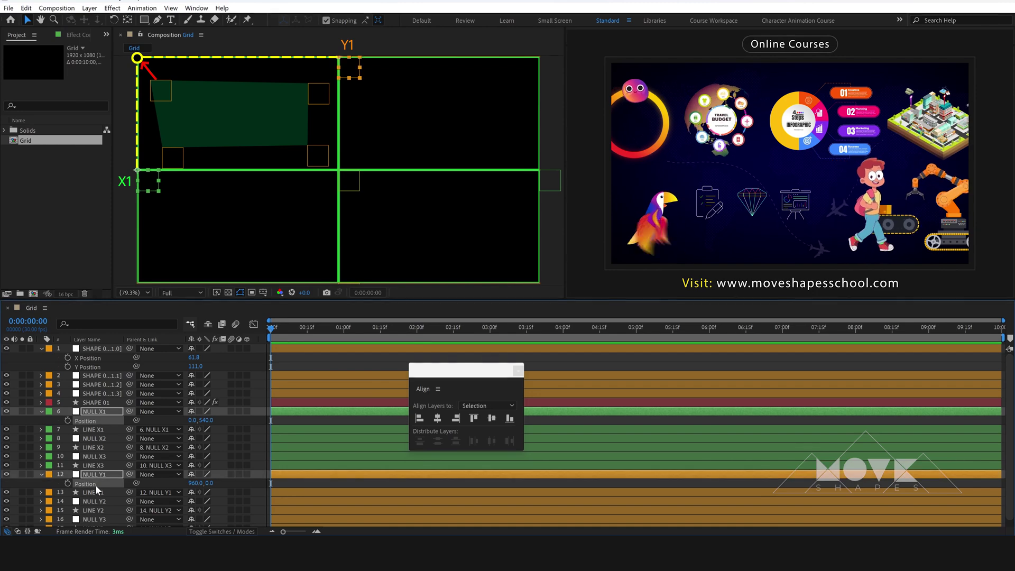
right_click(95, 484)
left_click(142, 355)
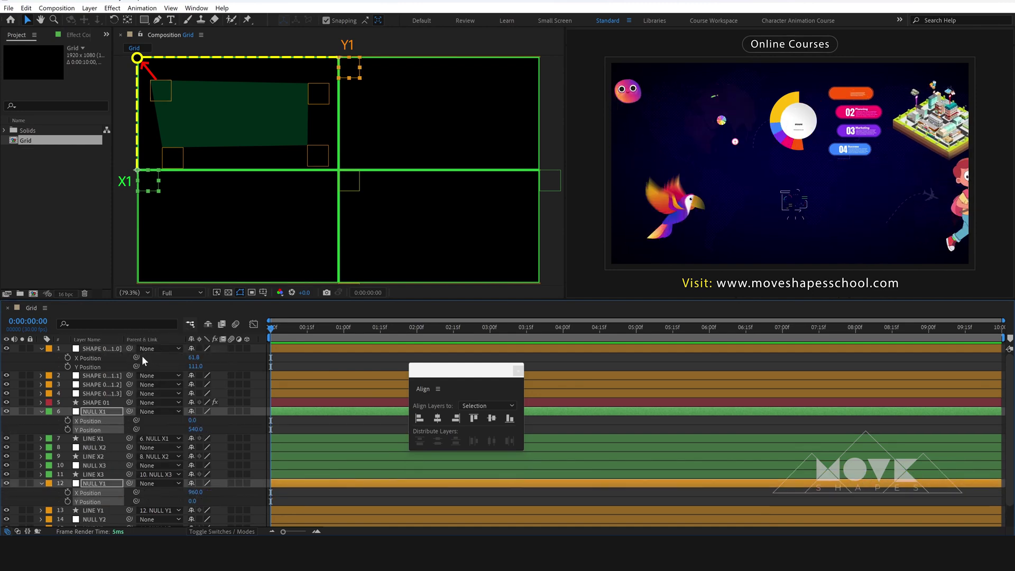
left_click(292, 424)
Link the X Position of corner null [1.1.0] to NULL X1's X Position and its Y Position to NULL Y1's Y Position, then collapse the layers
left_click(93, 358)
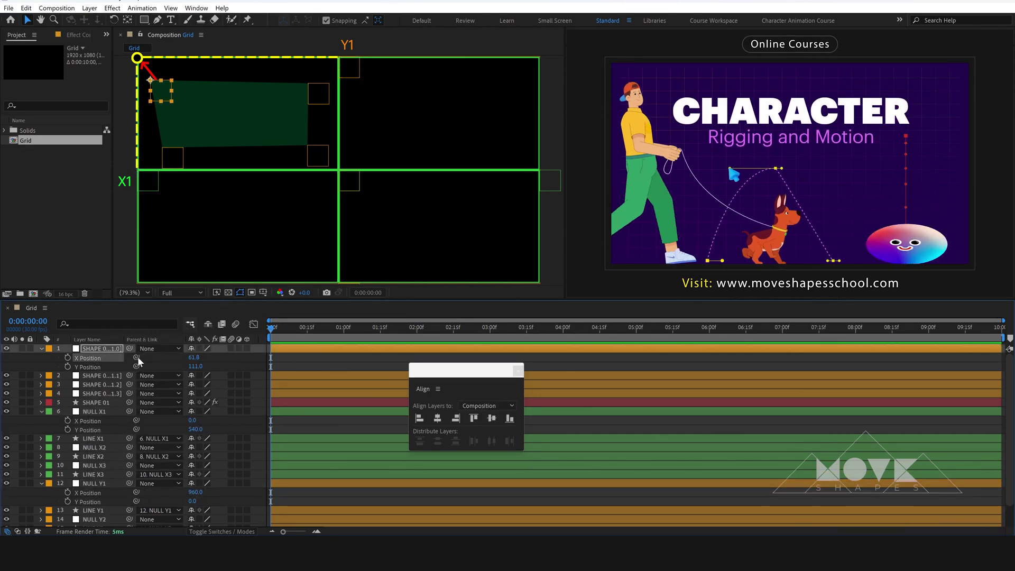
left_click_drag(135, 356, 100, 420)
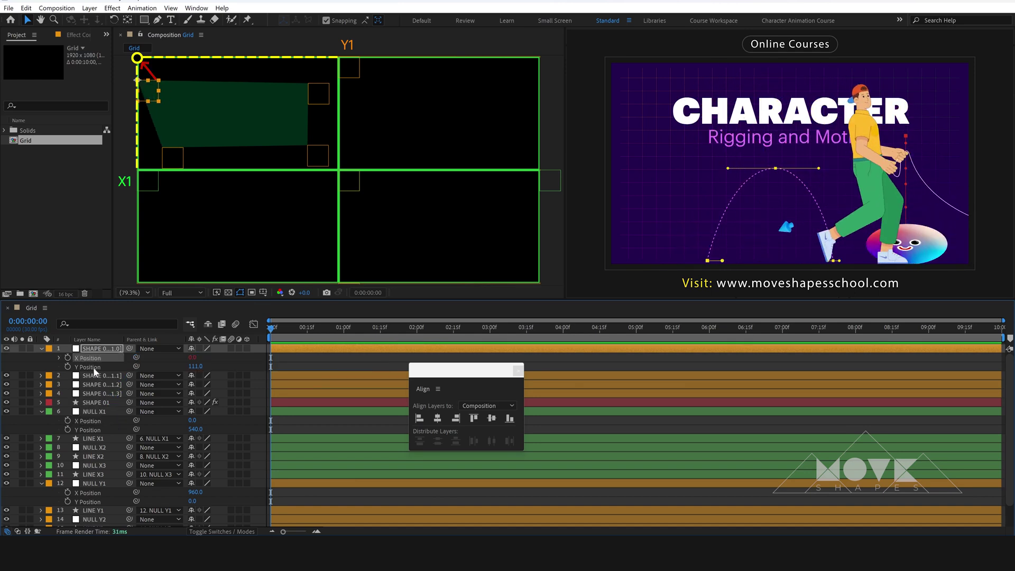
left_click_drag(136, 366, 103, 498)
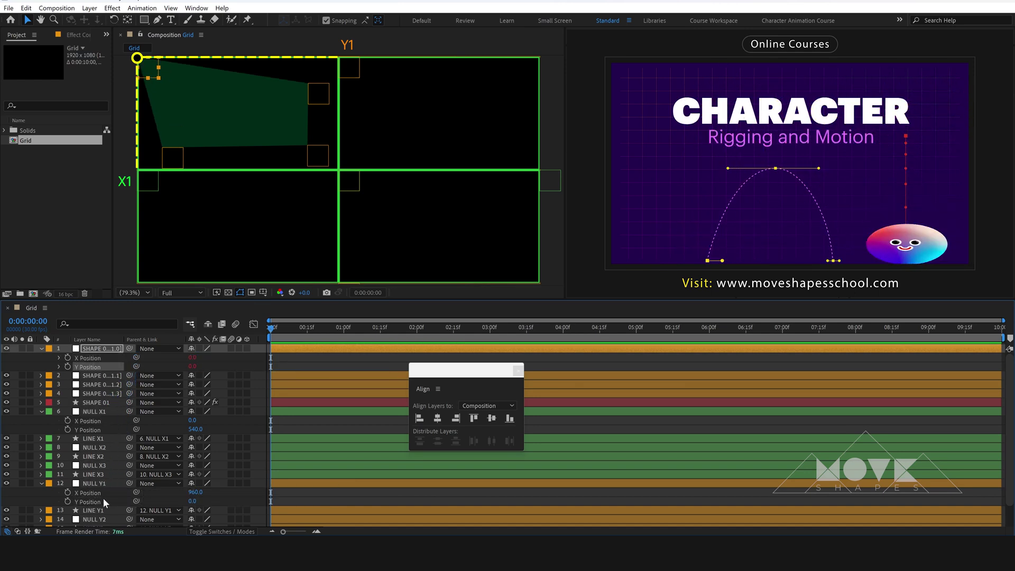
left_click(41, 412)
left_click(41, 465)
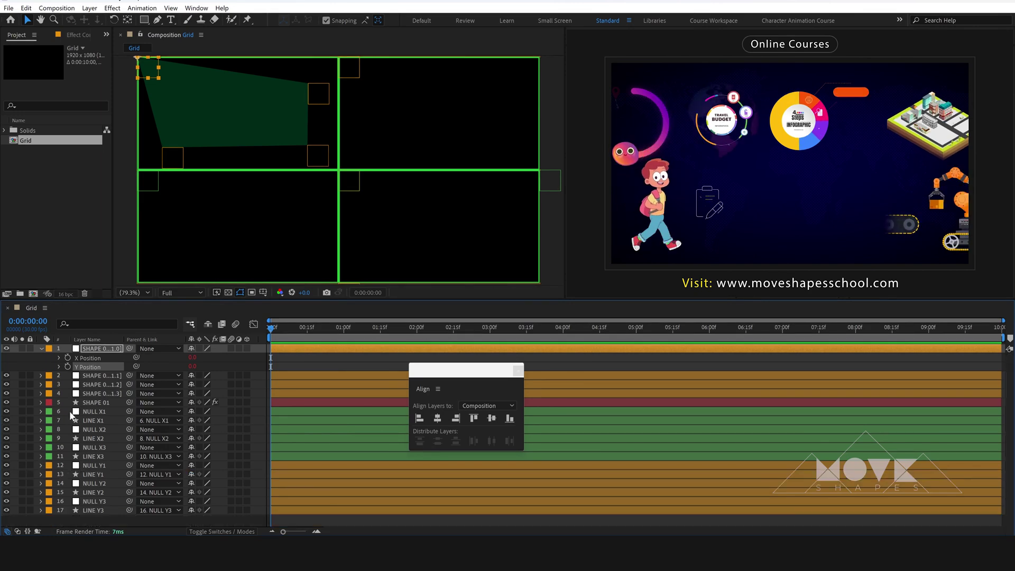
left_click(40, 348)
Reveal the Position of the lower-left corner null SHAPE 01: Path 1 [1.1.1] and separate its dimensions
left_click(97, 357)
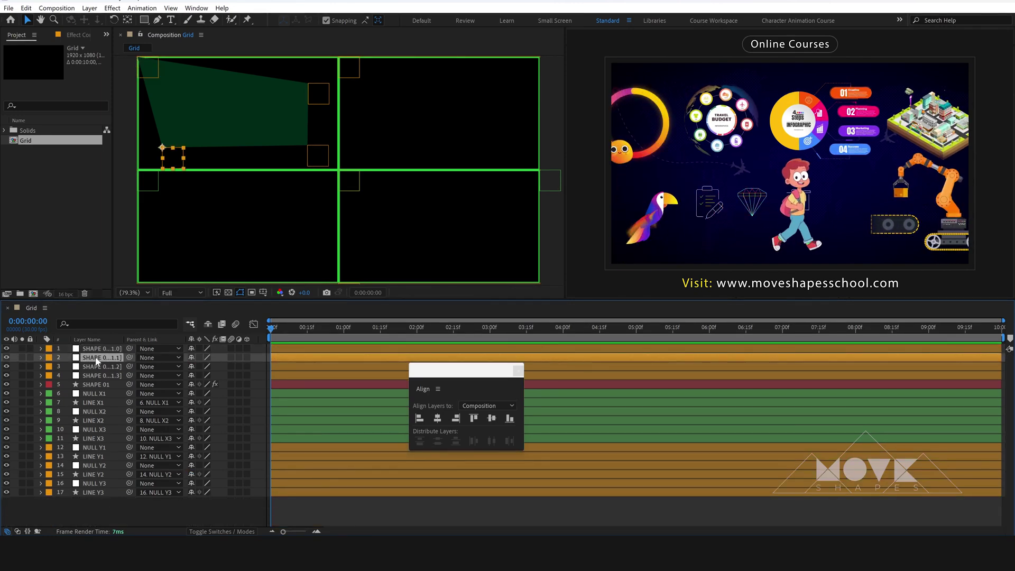
key("p")
right_click(99, 362)
left_click(134, 395)
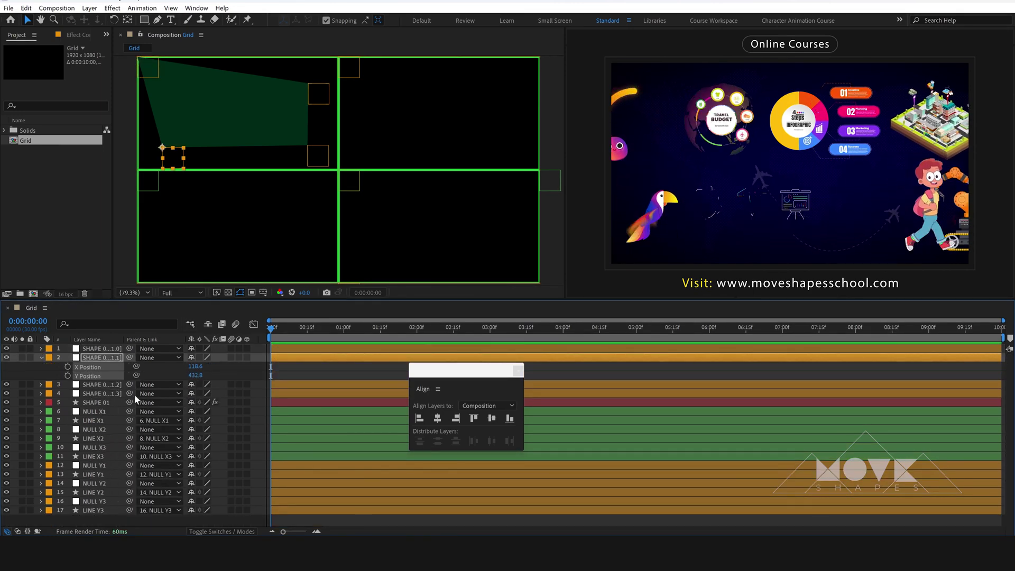
Reveal the positions of NULL X1 and NULL Y2 and separate the Position dimensions of NULL Y2
left_click(148, 185)
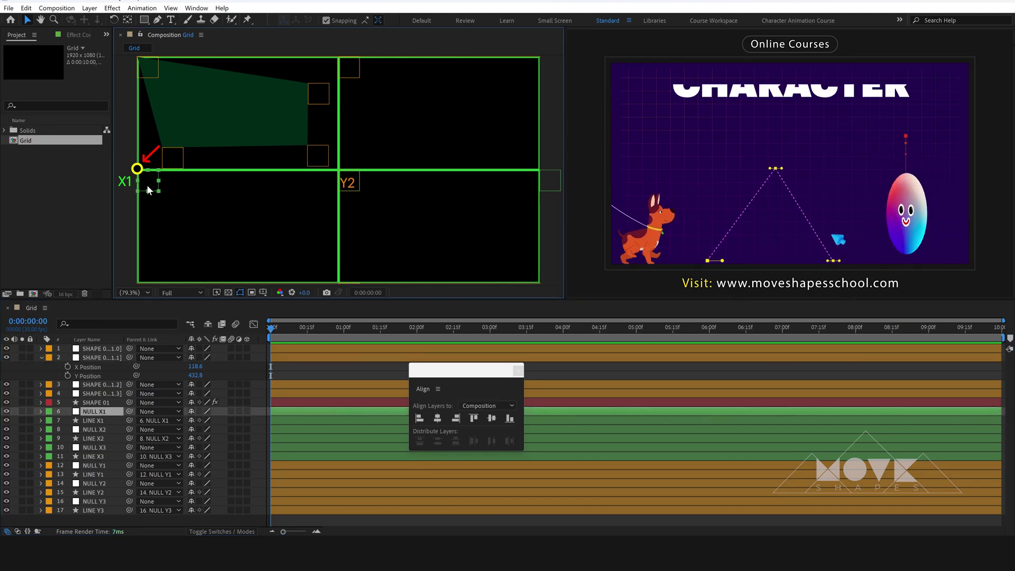
left_click(354, 179)
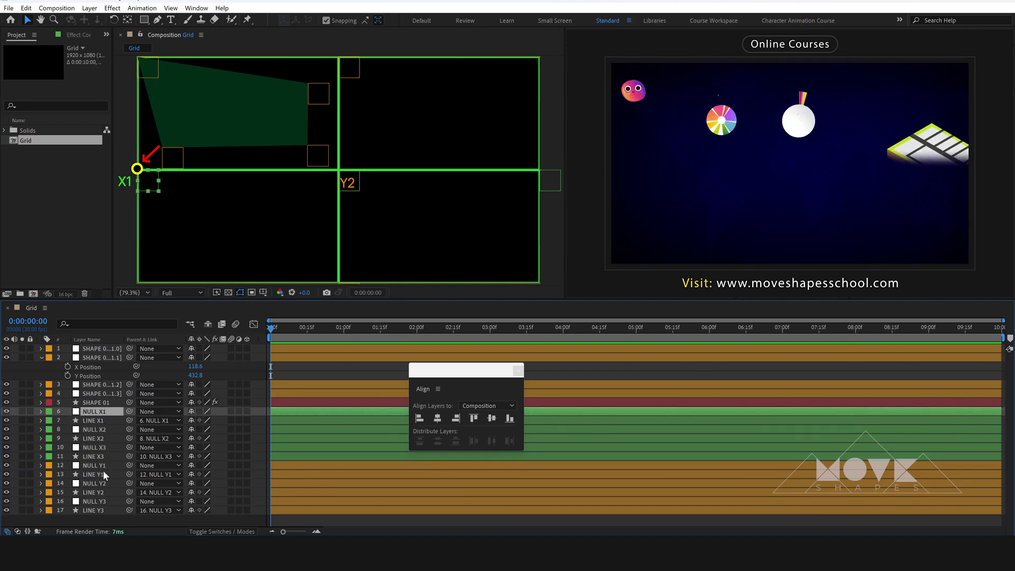
left_click(103, 484, "ctrl")
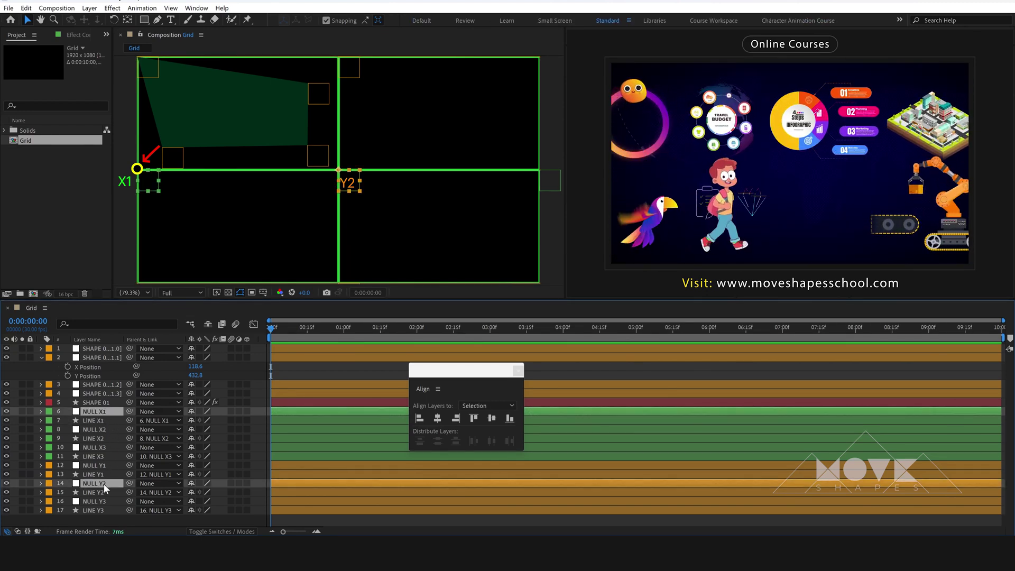
key("p")
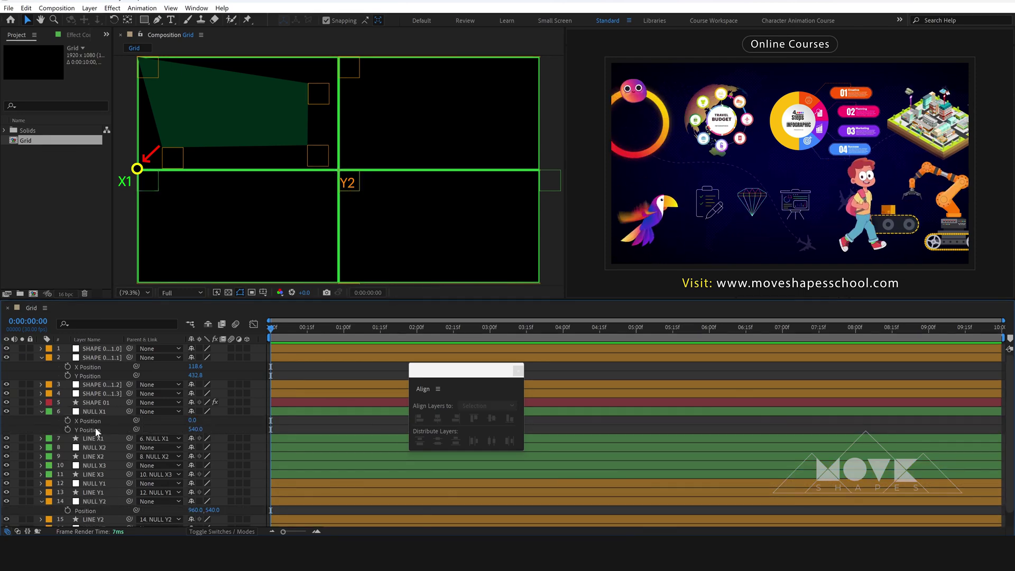
right_click(89, 509)
left_click(118, 384)
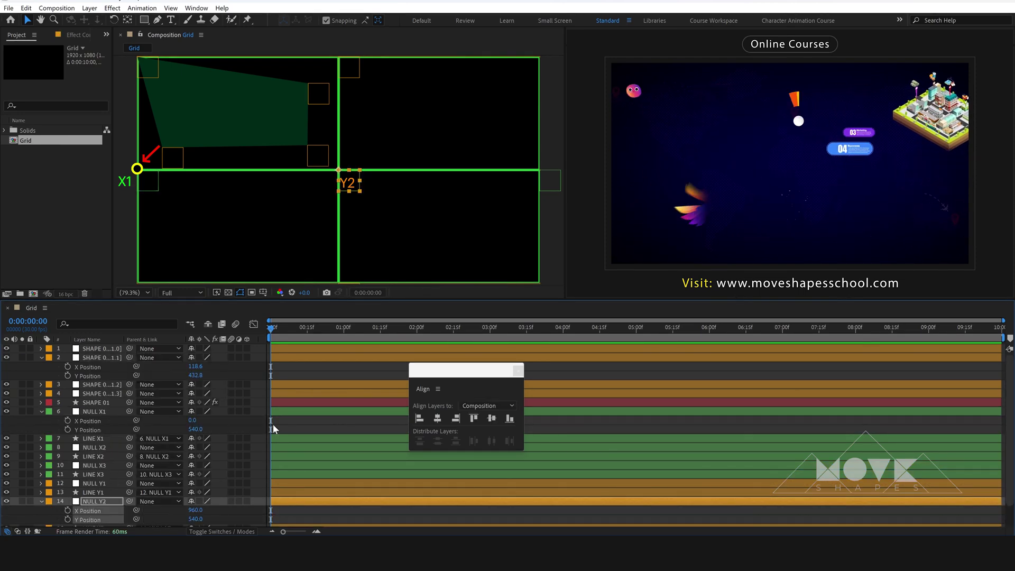
Link corner null [1.1.1]'s X Position to NULL X1's X Position and its Y Position to NULL Y2's Y Position, then collapse the layers
left_click_drag(135, 364, 90, 519)
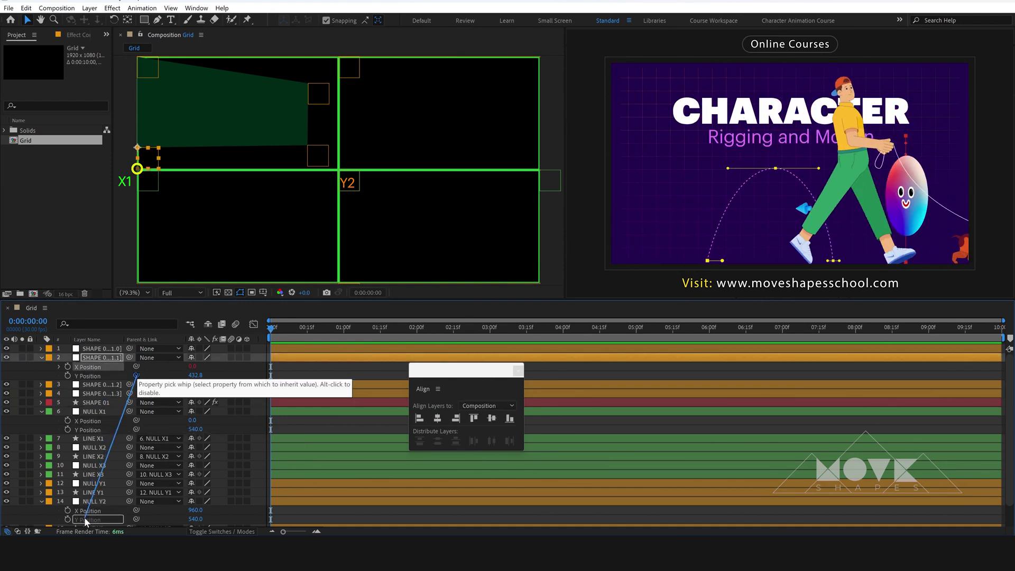
left_click(41, 411)
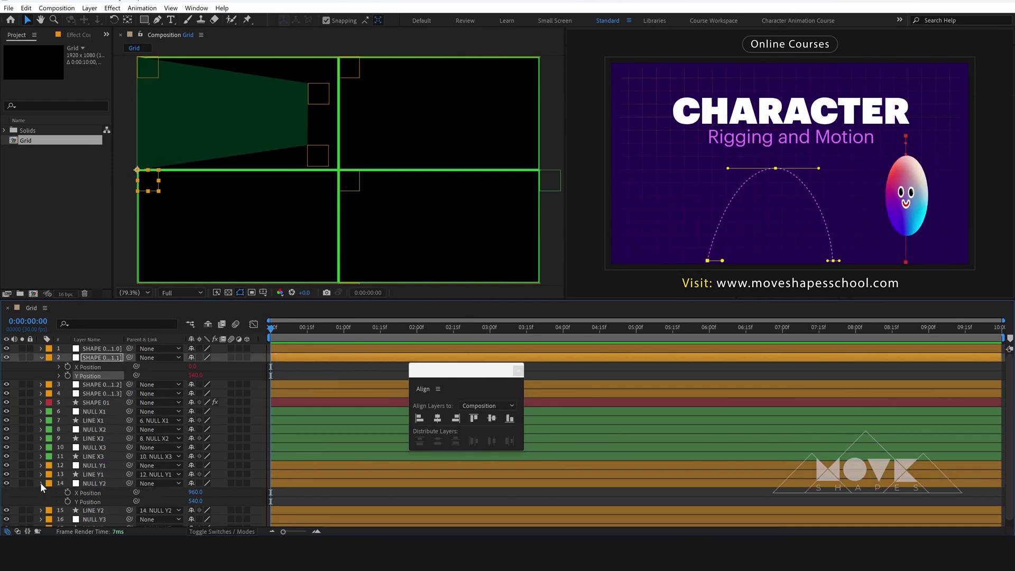
left_click(41, 483)
left_click(41, 358)
Reveal the Position of the lower-right corner null SHAPE 01: Path 1 [1.1.2] and separate its dimensions
left_click(91, 365)
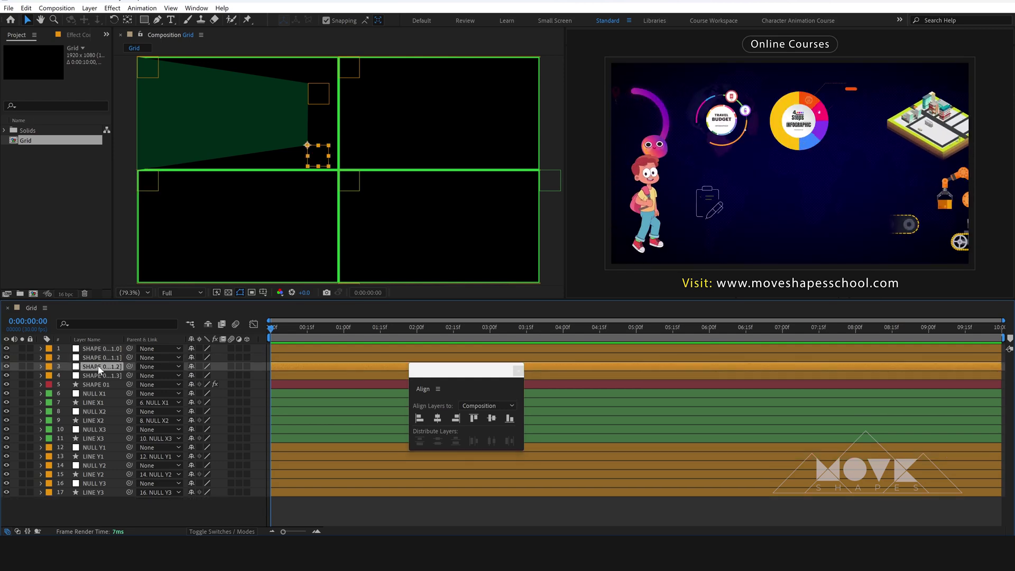
key("p")
right_click(96, 375)
left_click(132, 244)
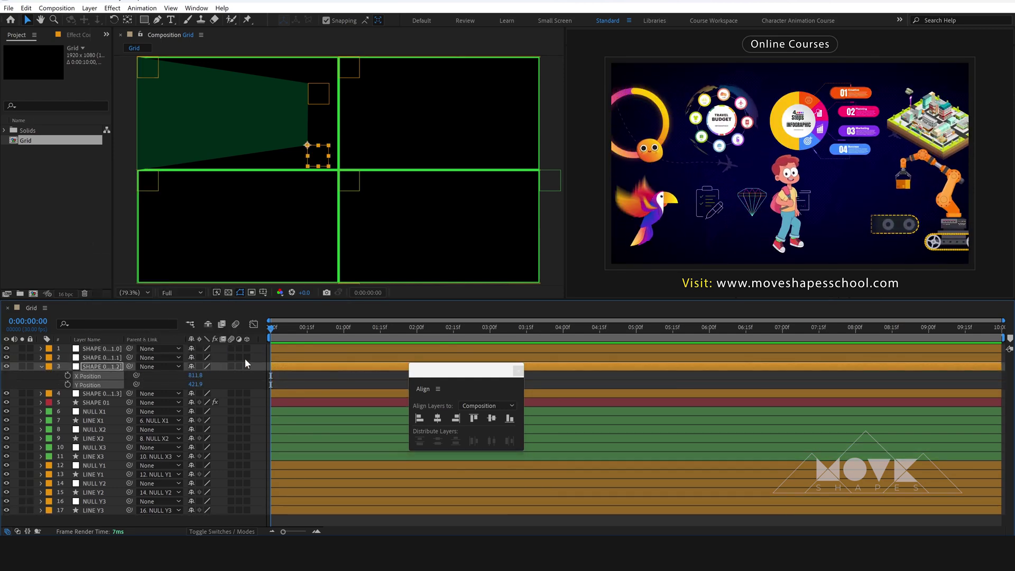
left_click(281, 376)
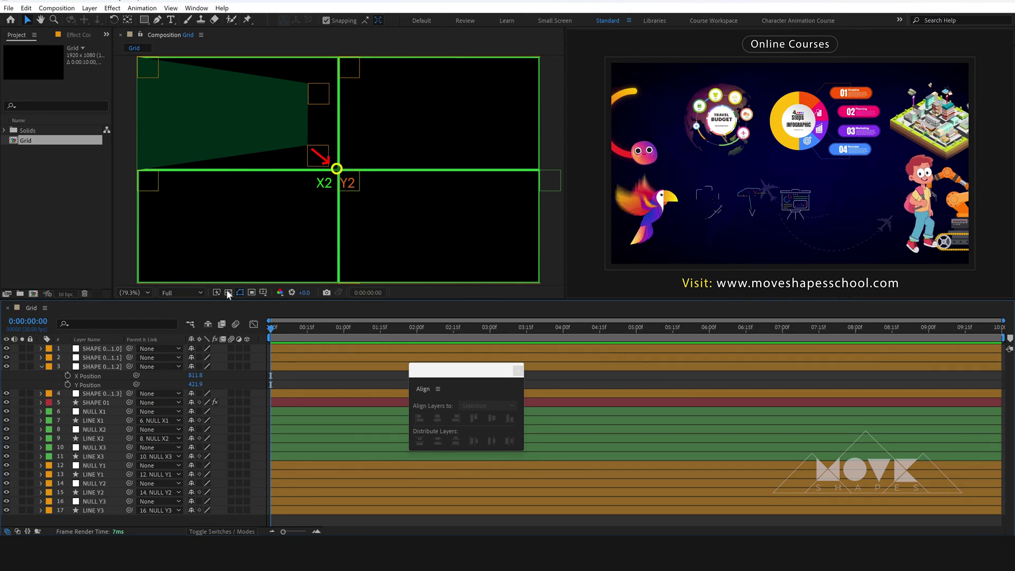
Reveal the positions of NULL X2 and NULL Y2 and separate the Position dimensions of NULL X2
left_click(98, 429)
left_click(100, 483, "ctrl")
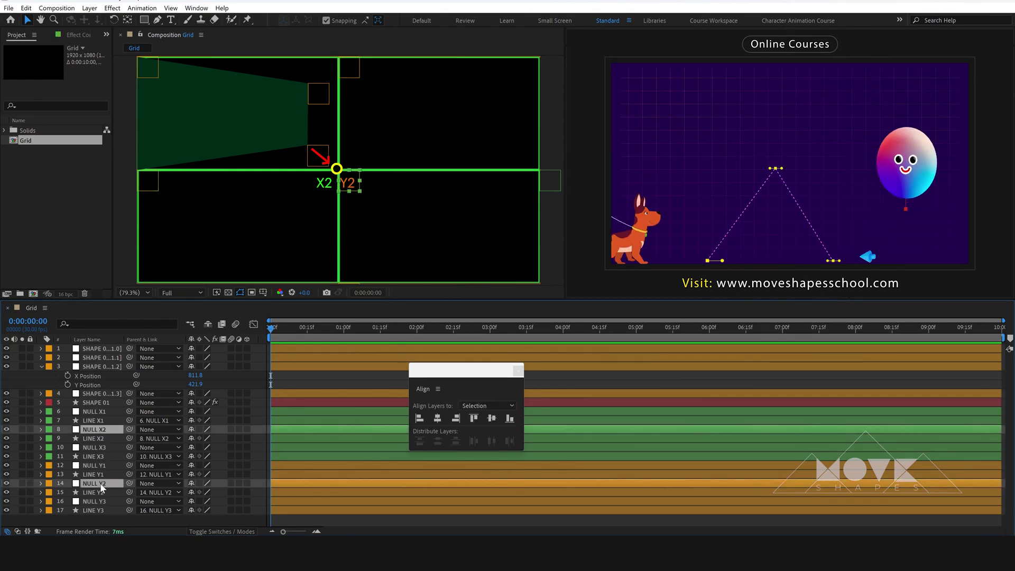
key("p")
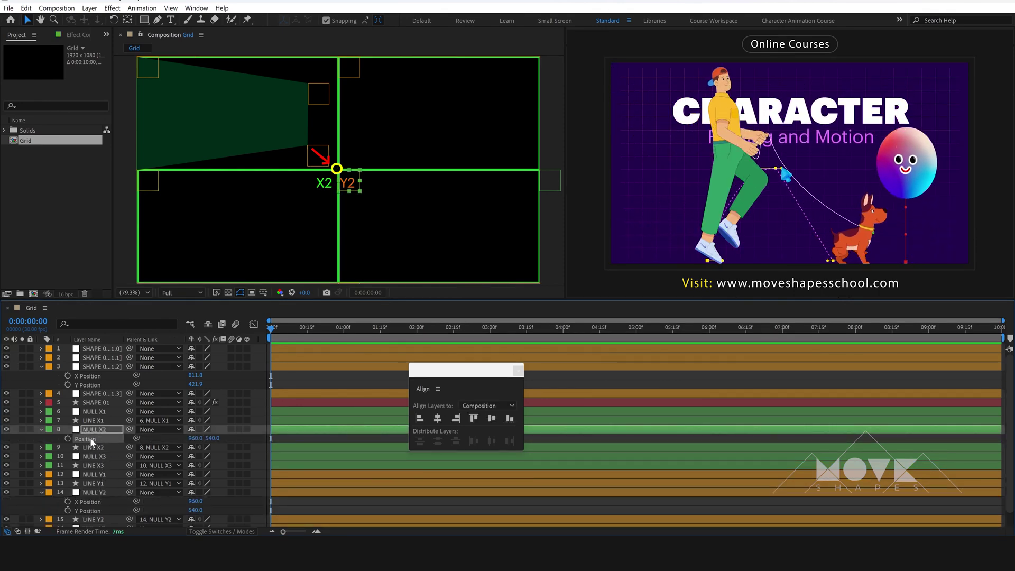
right_click(89, 438)
left_click(135, 310)
left_click(261, 433)
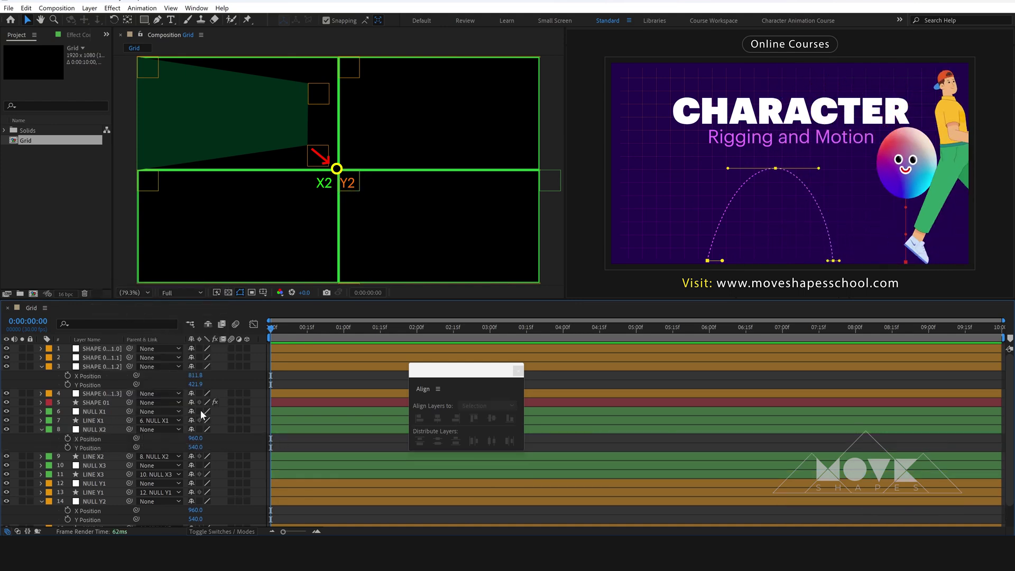
Link corner null [1.1.2]'s X Position to NULL X2's X Position and its Y Position to NULL Y2's Y Position, then collapse the layers
left_click_drag(87, 436, 87, 437)
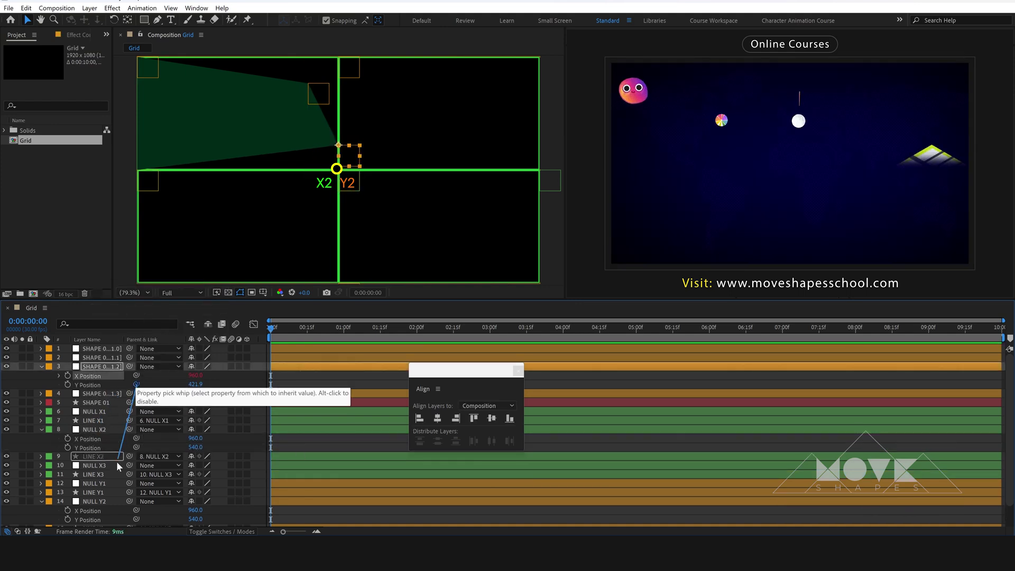
left_click(287, 378)
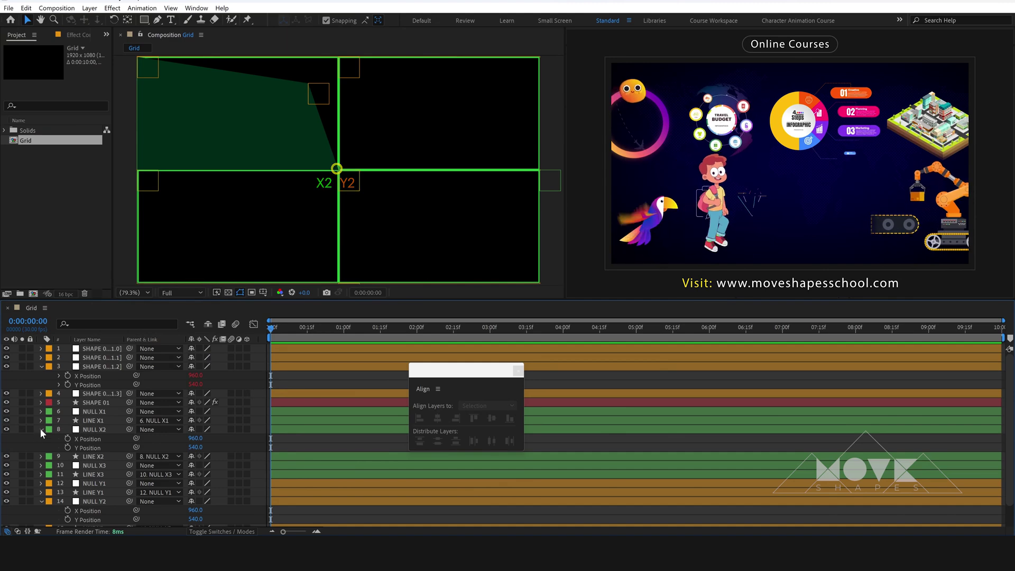
left_click(41, 429)
left_click(41, 483)
left_click(41, 366)
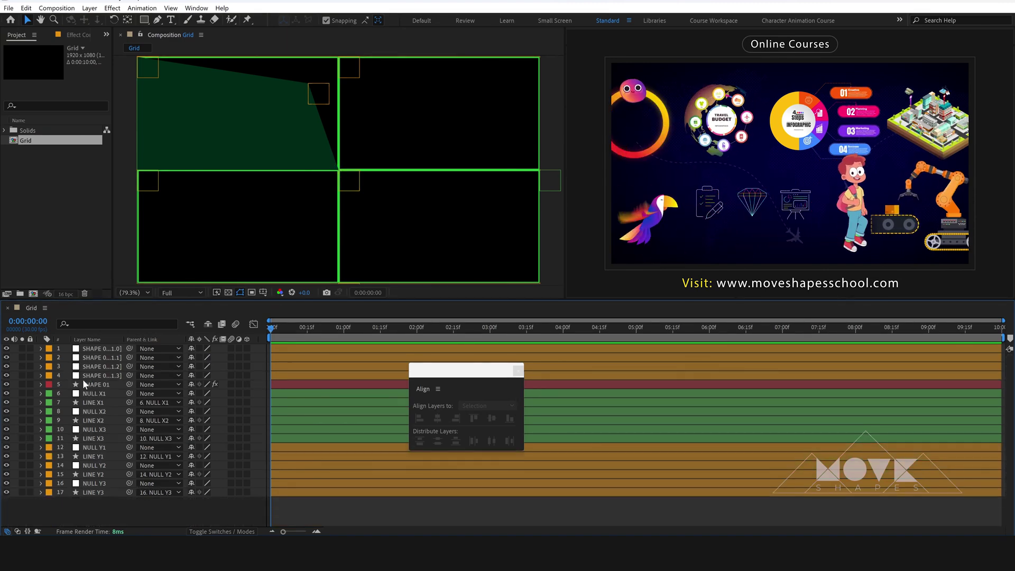
Reveal the Position of the upper-right corner null SHAPE 01: Path 1 [1.1.3] and separate its dimensions
left_click(102, 376)
key("p")
right_click(98, 384)
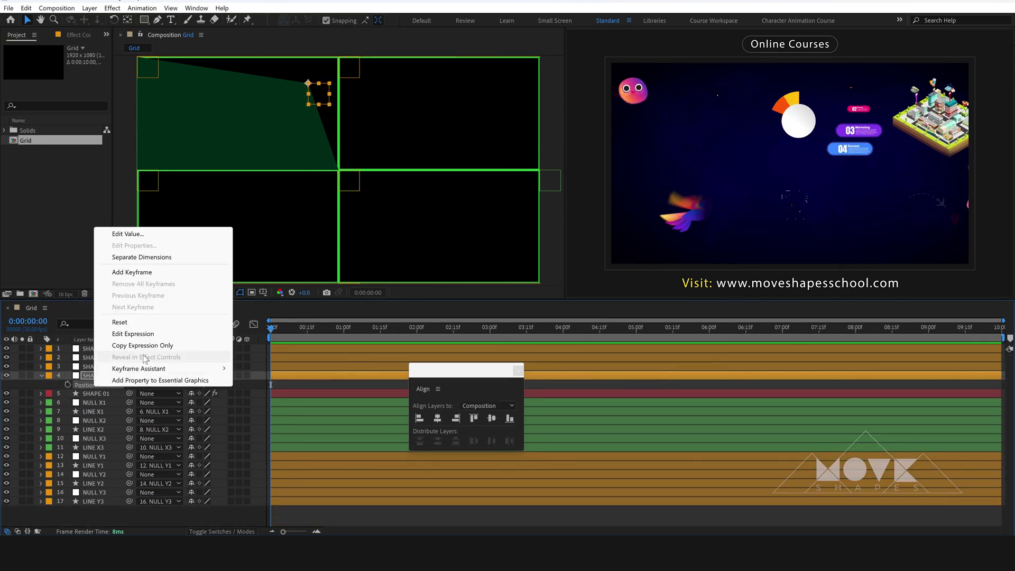
left_click(137, 256)
left_click(239, 392)
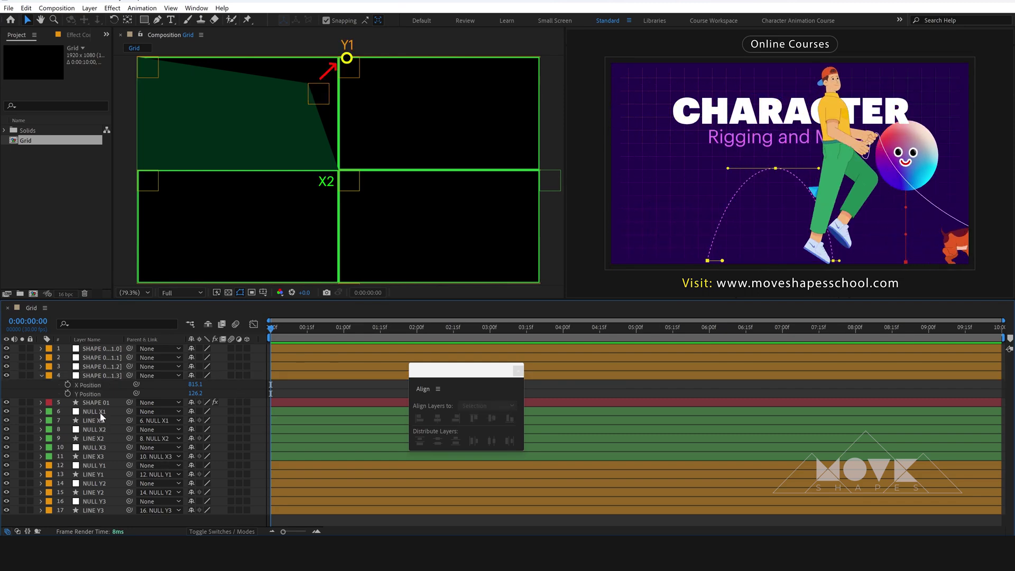
Link corner null [1.1.3]'s X Position to NULL X2's X Position and its Y Position to NULL Y1's Y Position, then collapse the layers
left_click(97, 429)
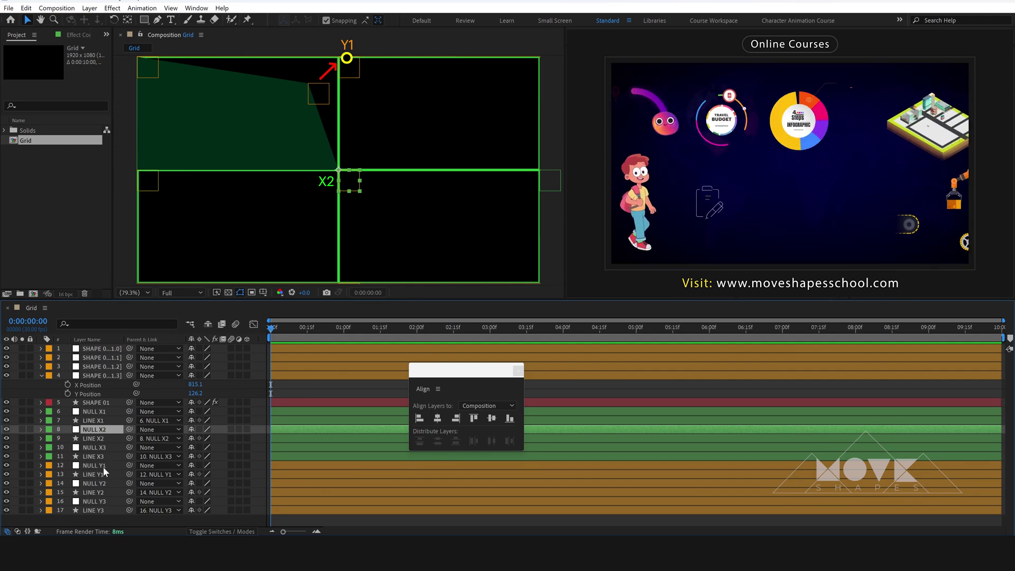
left_click(103, 467, "ctrl")
key("p")
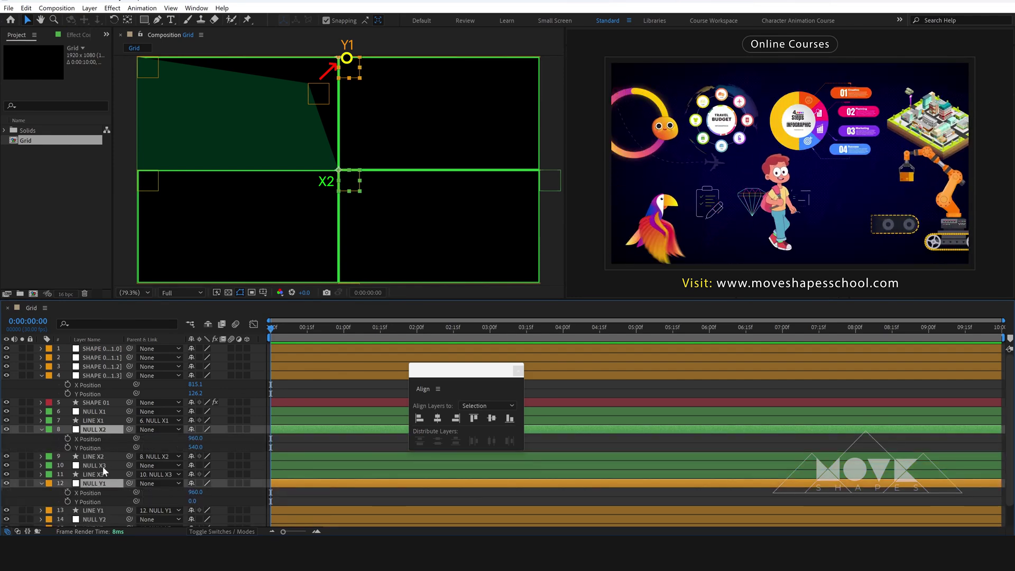
key("F2")
left_click_drag(136, 384, 87, 501)
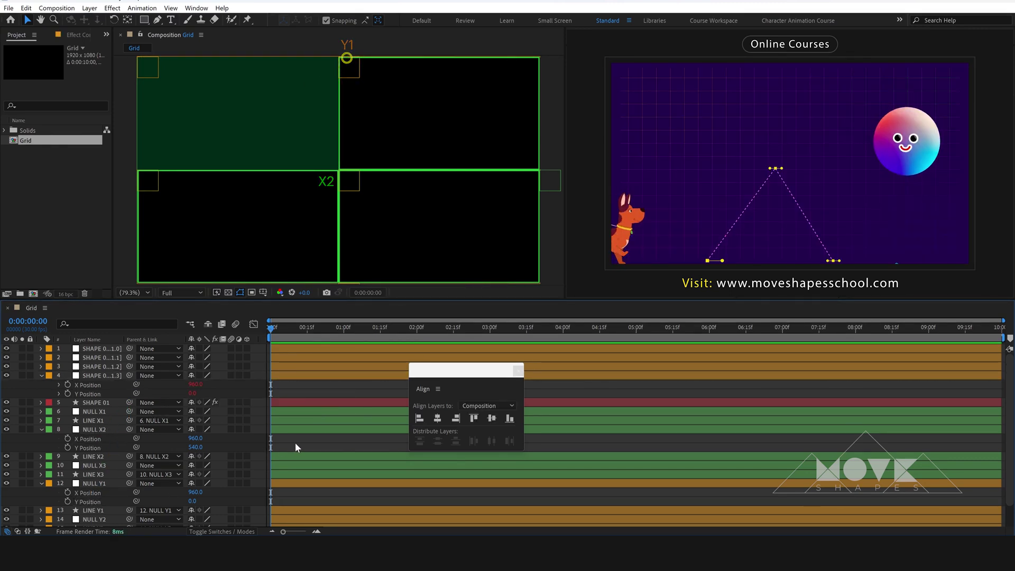
left_click(41, 376)
left_click(41, 412)
left_click(42, 447)
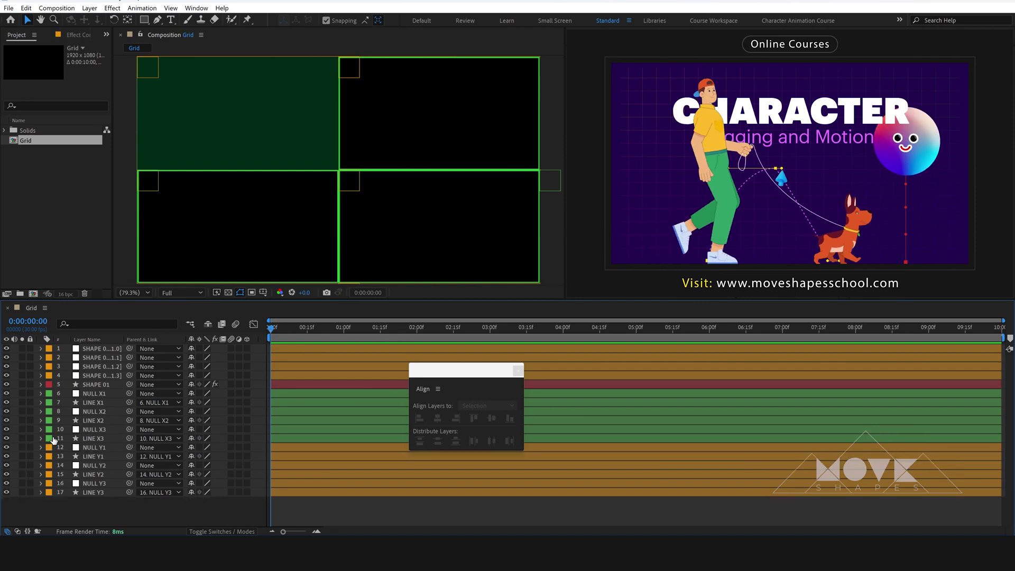
Turn off the visibility of SHAPE 01's four corner nulls, mark them as shy, and hide shy layers in the timeline
left_click(103, 349)
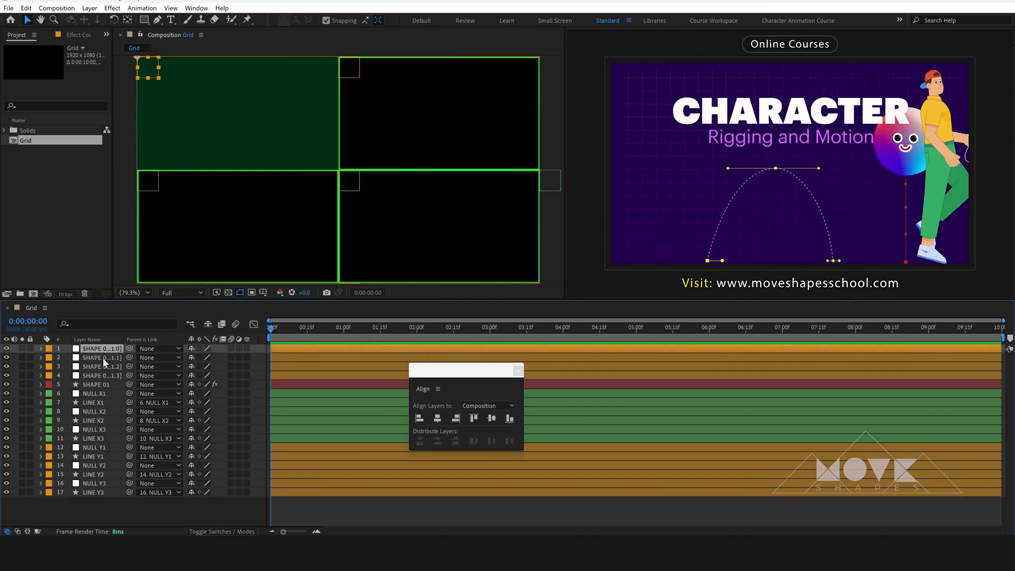
left_click(102, 357)
left_click(105, 375)
left_click(103, 349)
left_click(103, 375, "shift")
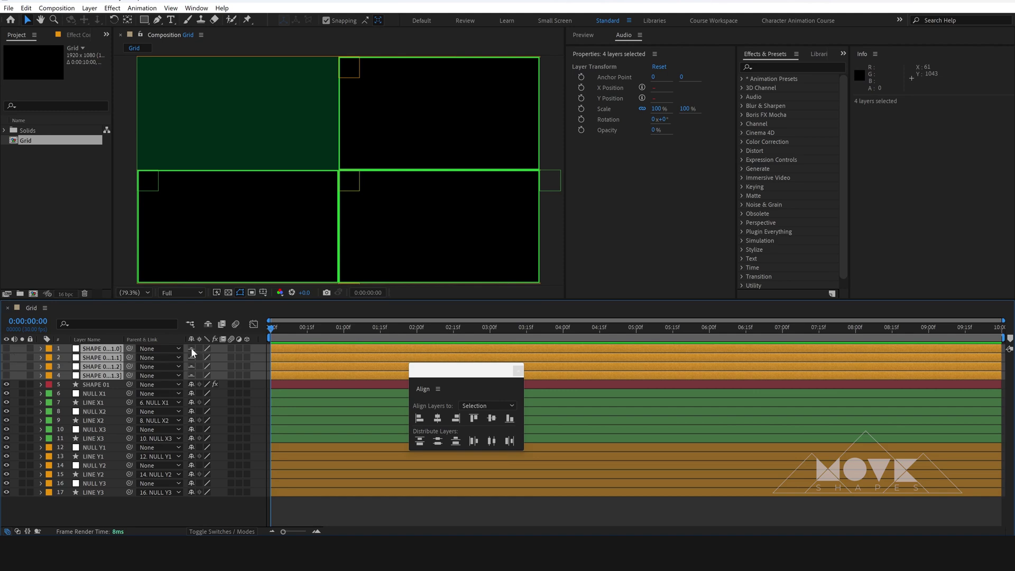
left_click(207, 325)
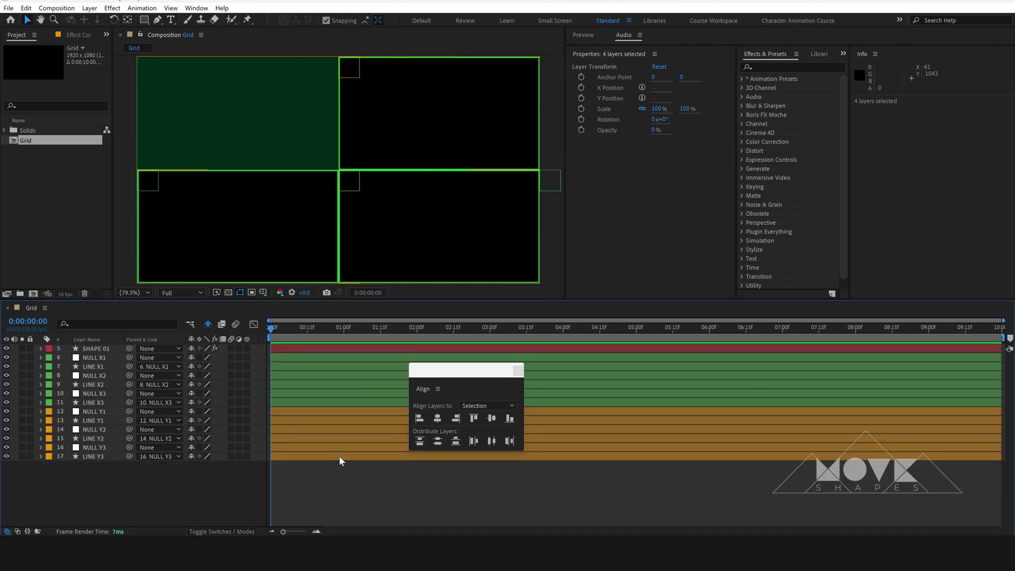
Move the SHAPE 01 layer beneath LINE Y3 in the layer stack
left_click_drag(98, 349, 97, 464)
left_click(355, 482)
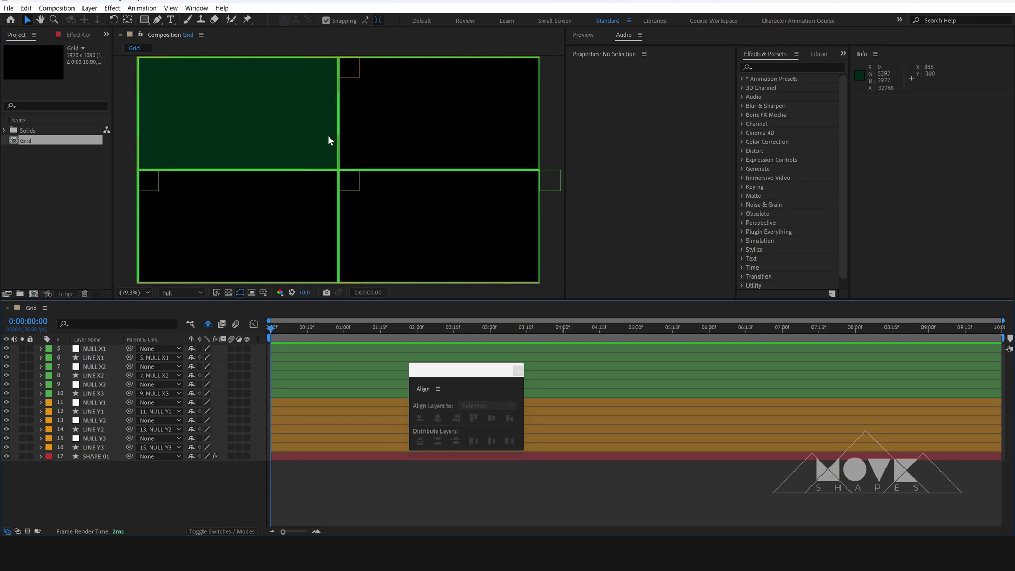
Test the grid by briefly shifting the centre null, NULL Y1 and NULL X1, and undo the moves
mouse_move(353, 186)
left_mouse_down()
mouse_move(363, 177)
mouse_move(453, 186)
mouse_move(290, 182)
mouse_move(410, 204)
mouse_move(354, 187)
left_mouse_up()
mouse_move(355, 77)
left_mouse_down()
mouse_move(358, 141)
mouse_move(358, 75)
left_mouse_up()
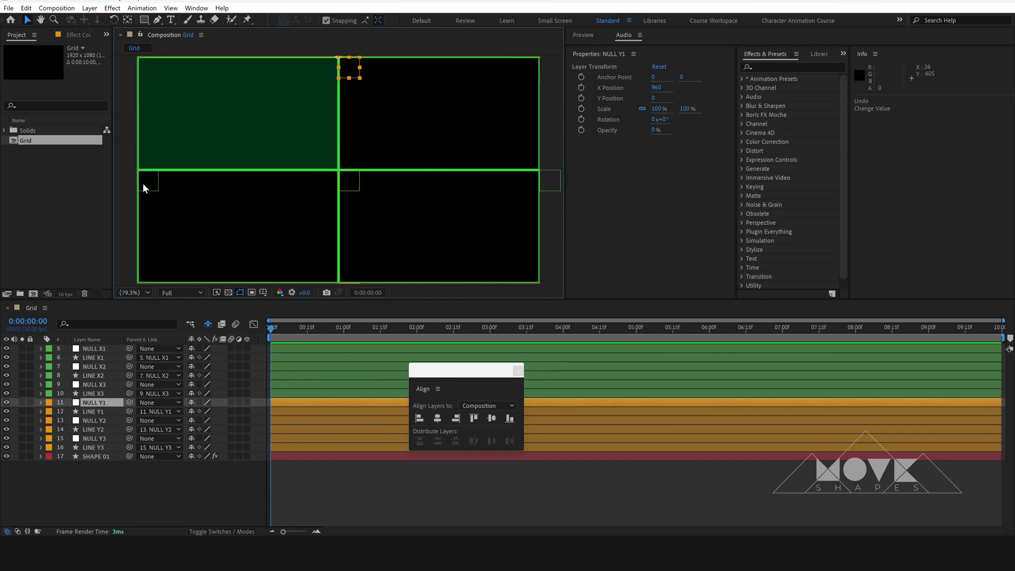
mouse_move(145, 185)
left_mouse_down()
mouse_move(308, 181)
mouse_move(153, 195)
left_mouse_up()
left_click(547, 248)
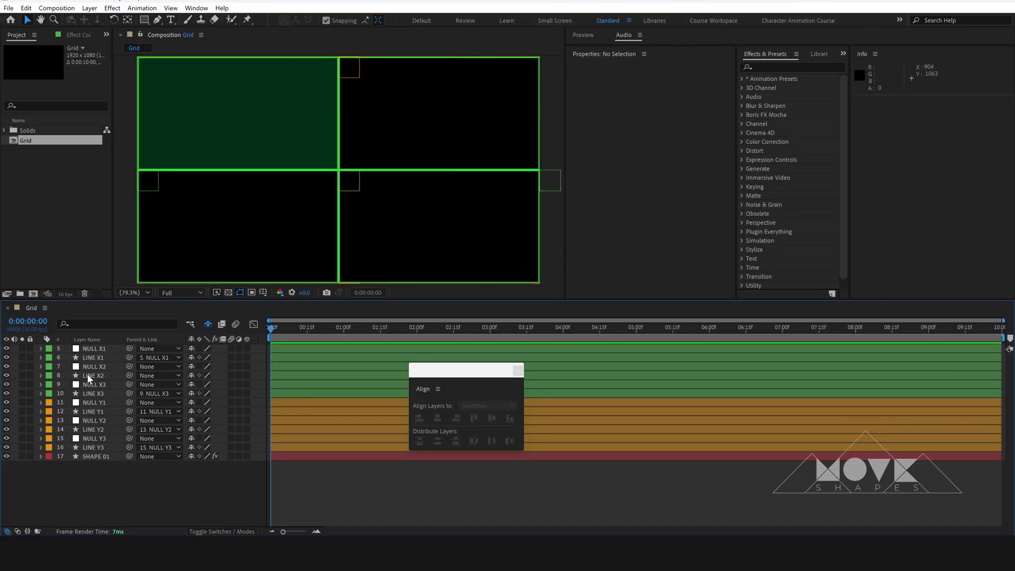
Isolate LINE X2 with Solo, move its anchor point to the line's lower end, and switch Solo off
left_click(91, 376)
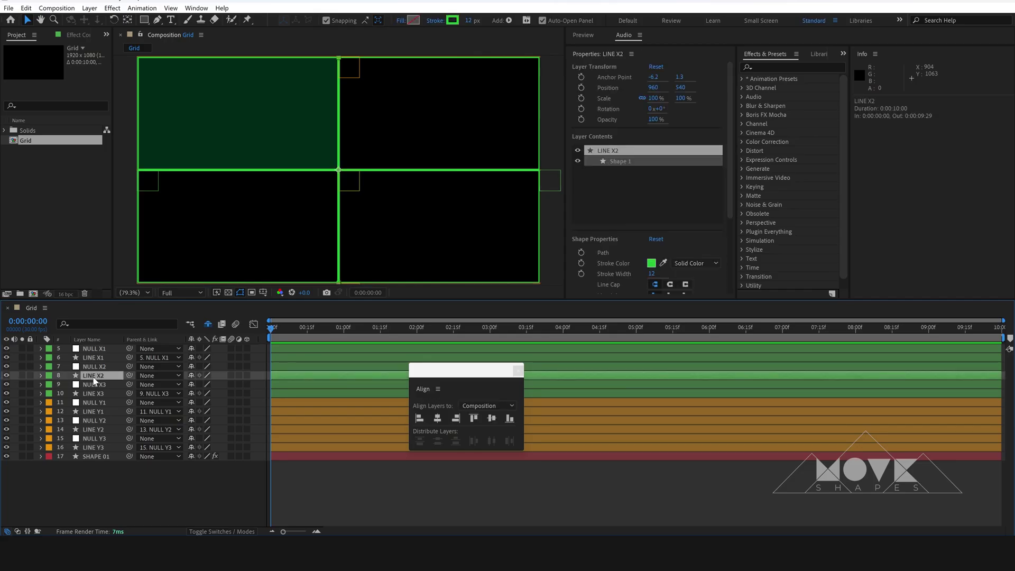
left_click(22, 376)
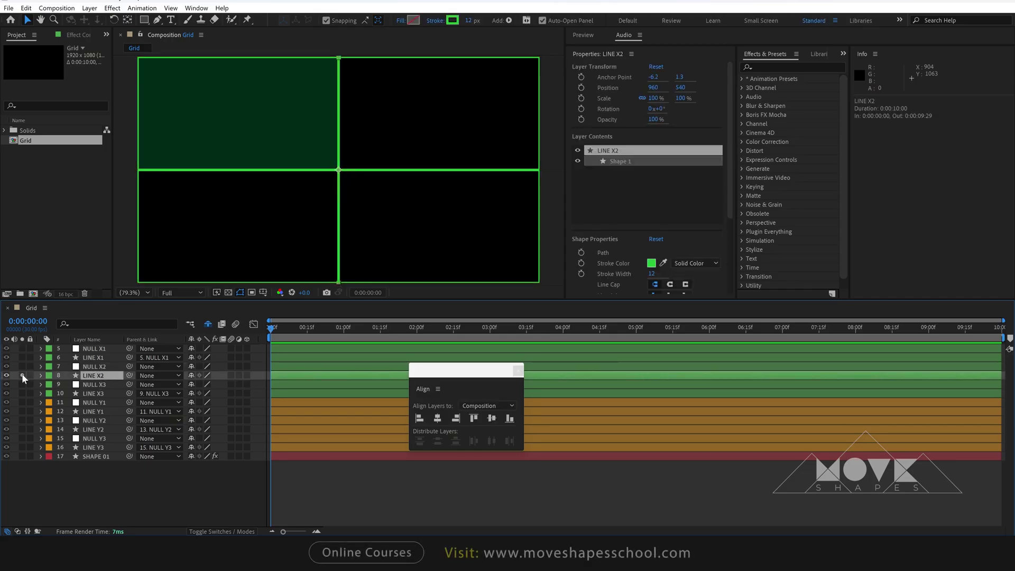
left_click(128, 20)
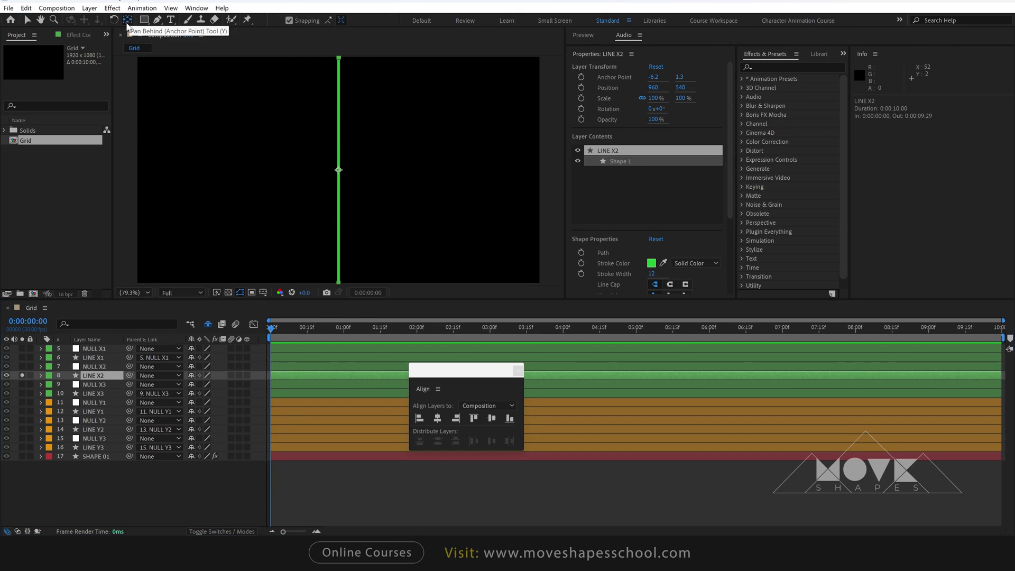
left_click_drag(336, 172, 338, 170)
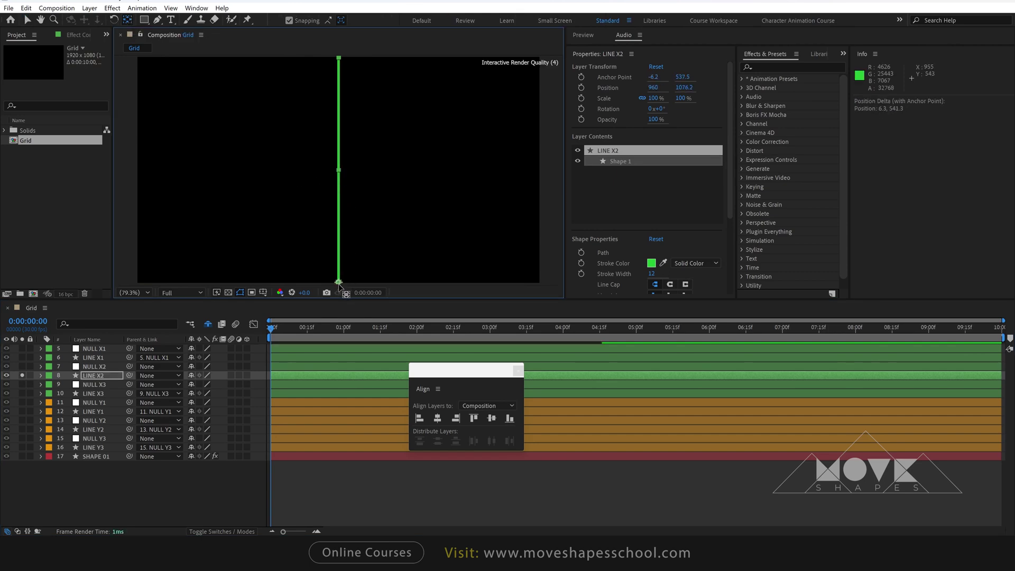
left_click_drag(339, 284, 338, 277)
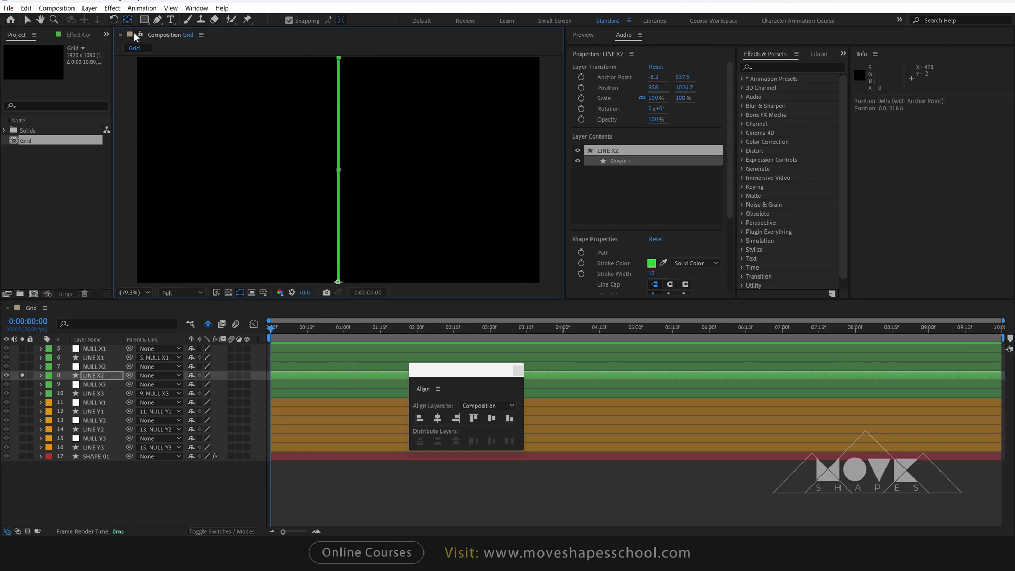
key("v")
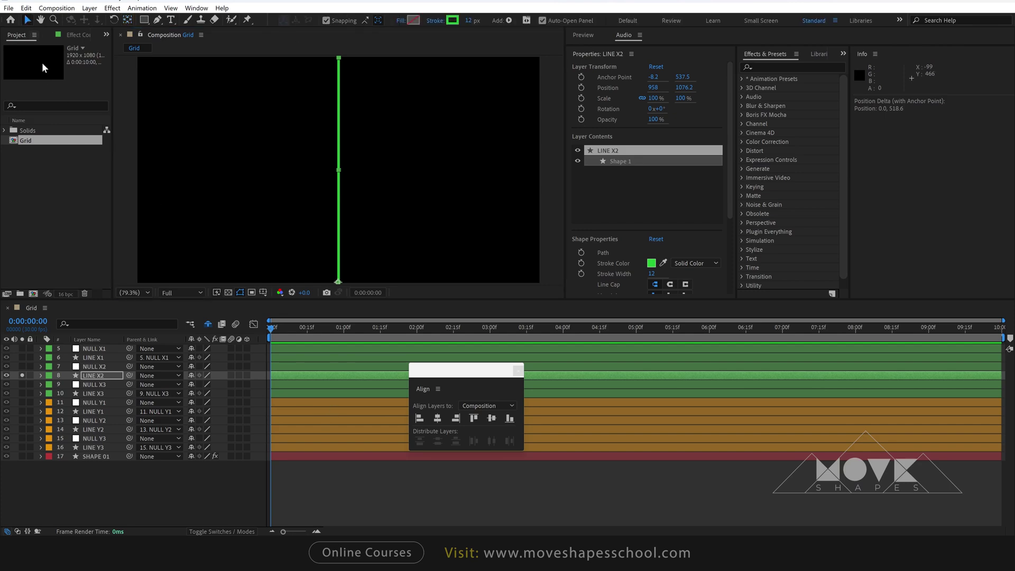
left_click(311, 491)
left_click(23, 375)
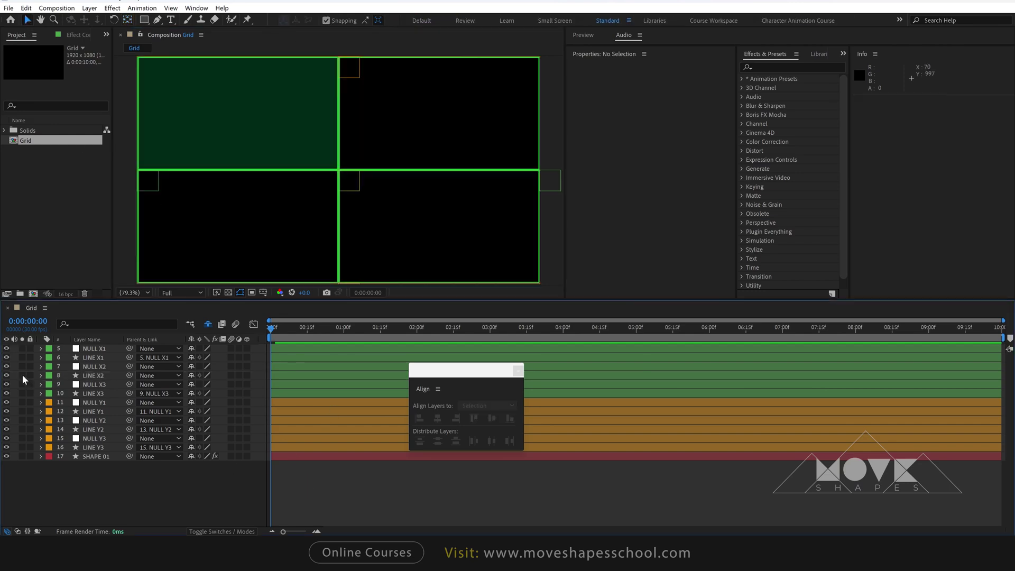
Reveal LINE X2's Position and separate its dimensions
left_click(97, 376)
key("p")
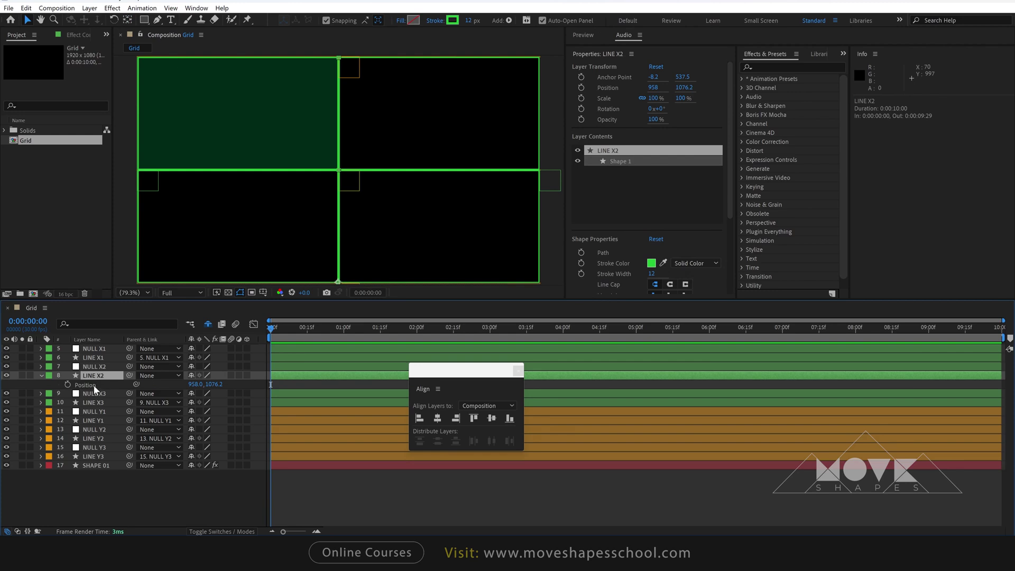
right_click(94, 386)
left_click(173, 255)
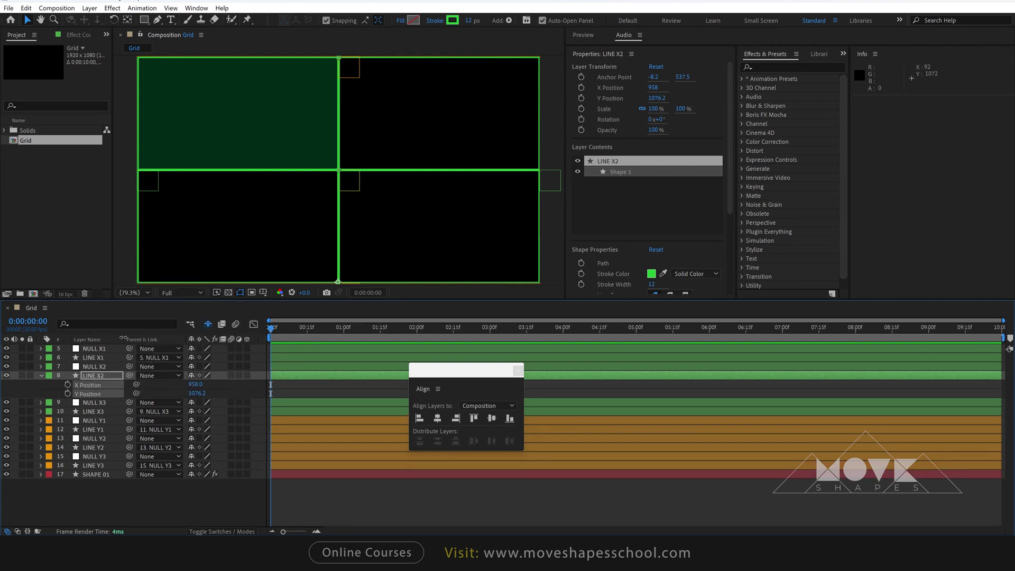
key("ctrl+shift+a")
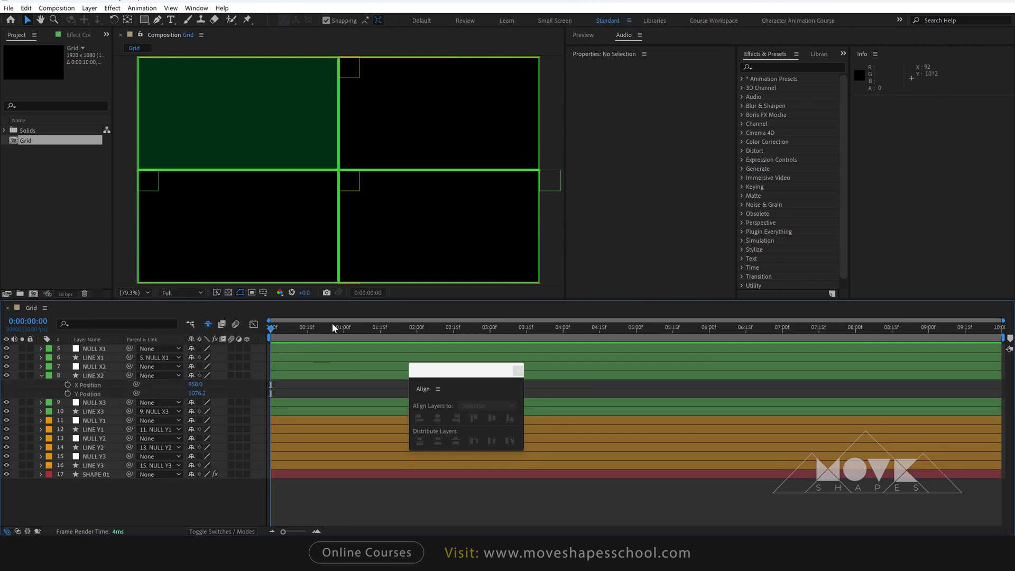
Reveal the Position properties of NULL X2 and NULL Y2
left_click(353, 185)
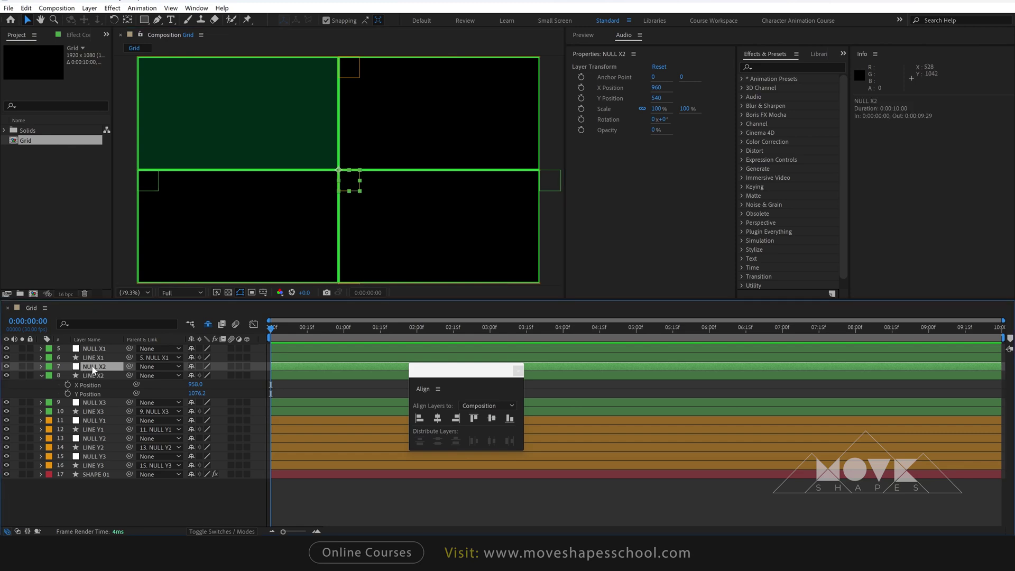
key("p")
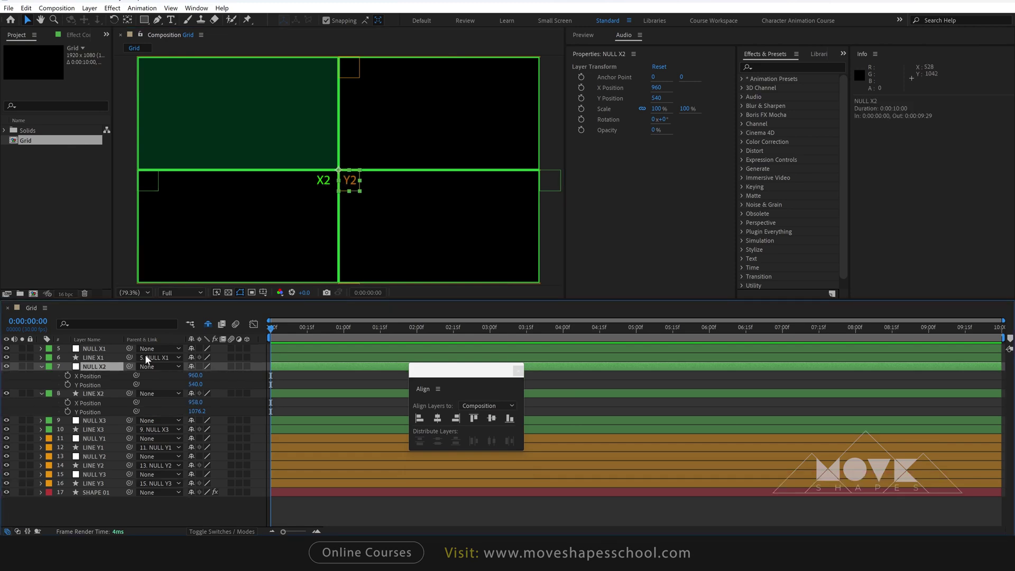
left_click(351, 68)
left_click(103, 457)
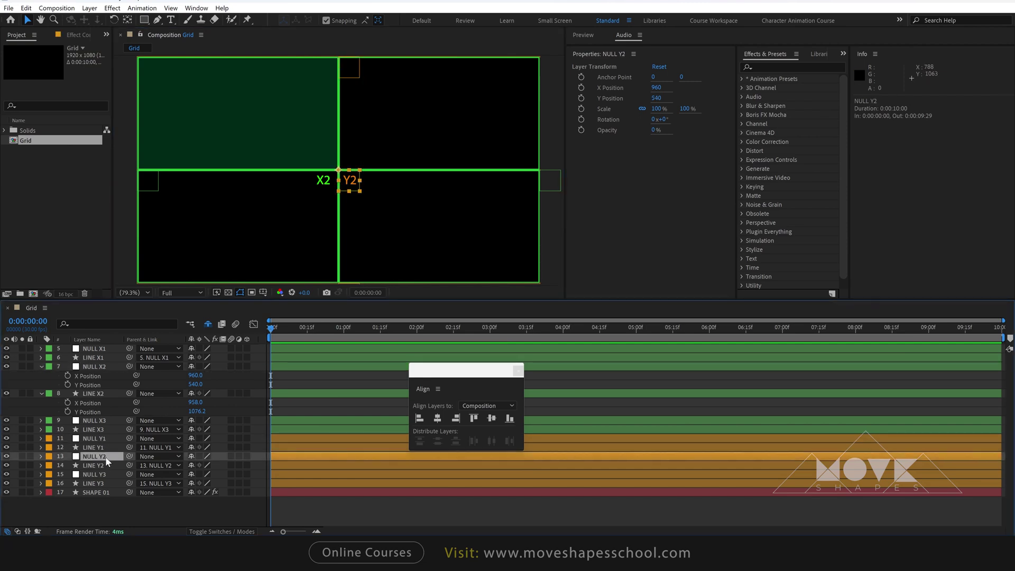
key("p")
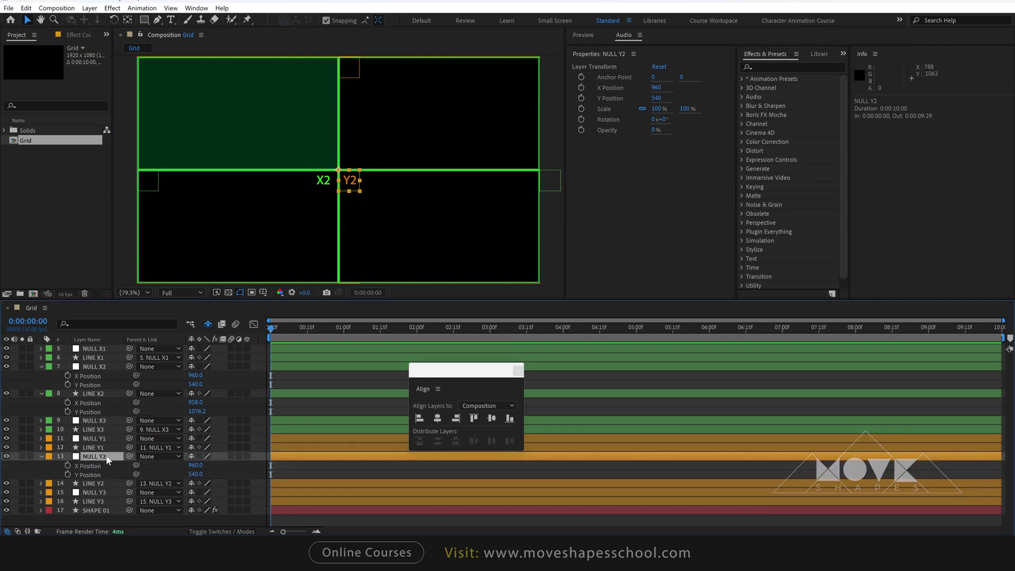
Link LINE X2's X Position to NULL X2's X Position and its Y Position to NULL Y2's Y Position, then collapse the layers
left_click(92, 404)
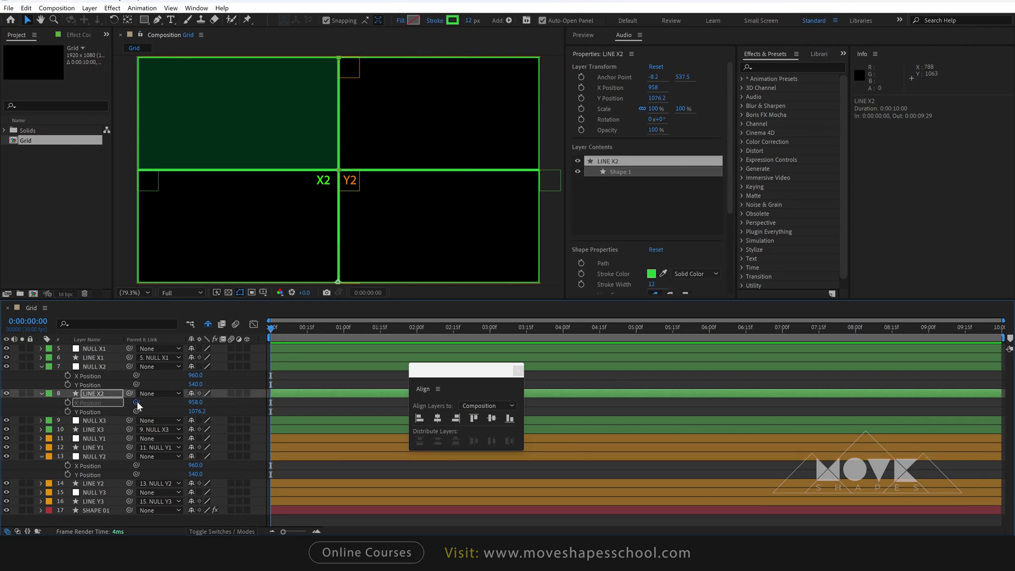
left_click_drag(100, 384, 89, 376)
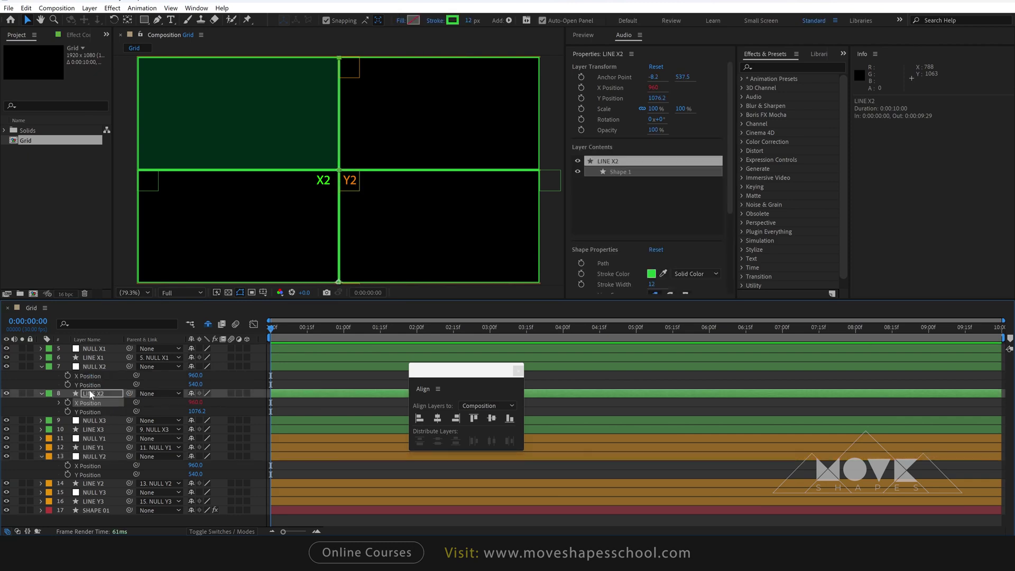
left_click_drag(107, 463, 89, 474)
left_click(303, 409)
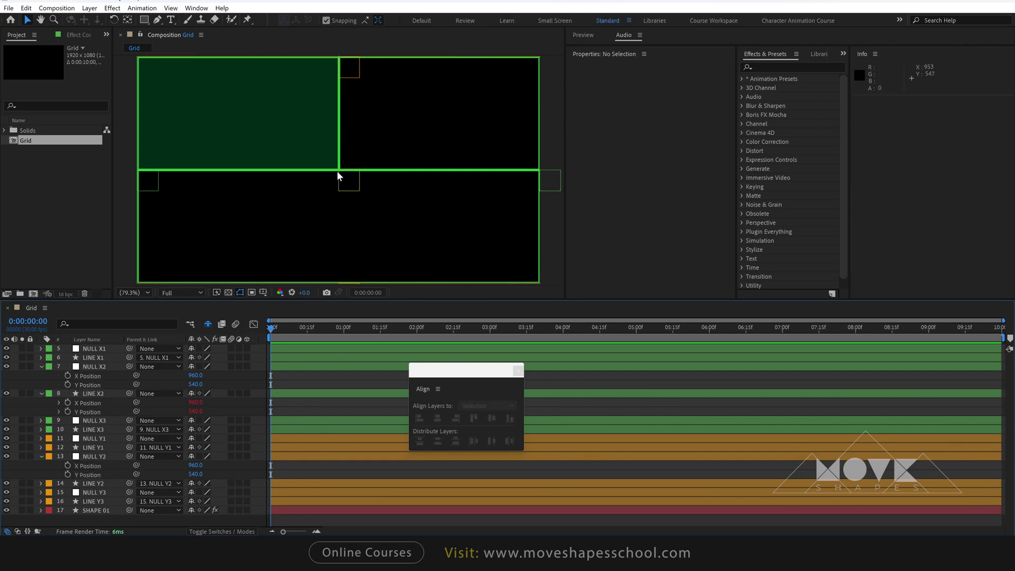
left_click(41, 393)
left_click(42, 366)
left_click(41, 420)
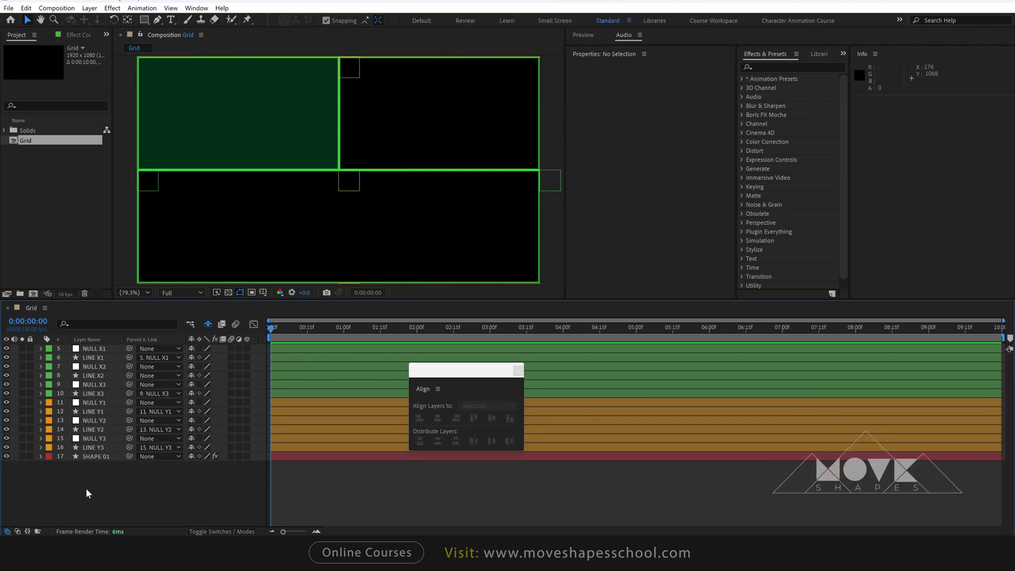
Inspect where LINE X2 extends beyond the composition's upper edge
scroll(525, 165, "down", 2)
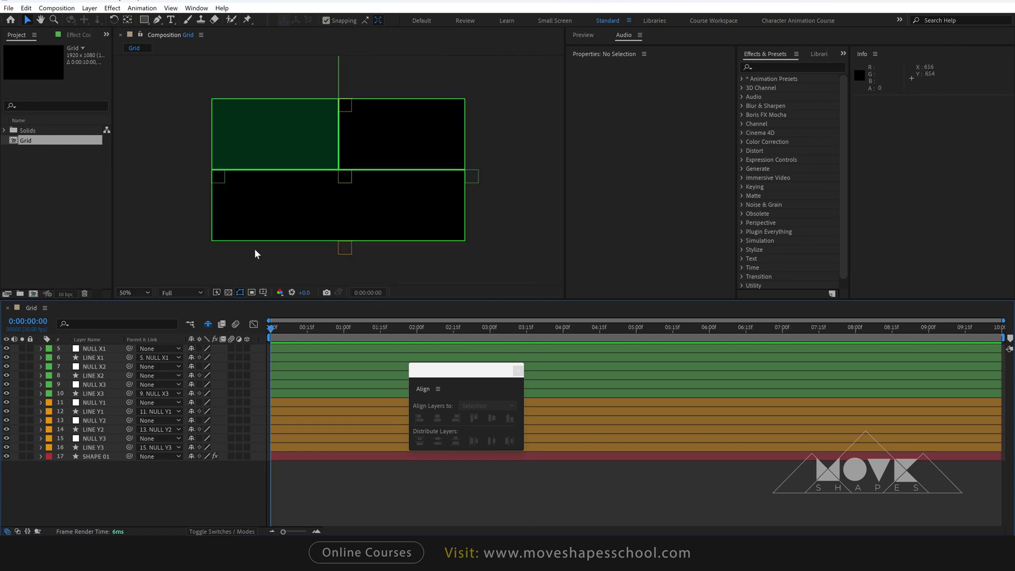
left_click(337, 110)
left_click_drag(433, 85, 429, 133)
left_click(134, 293)
left_click(138, 475)
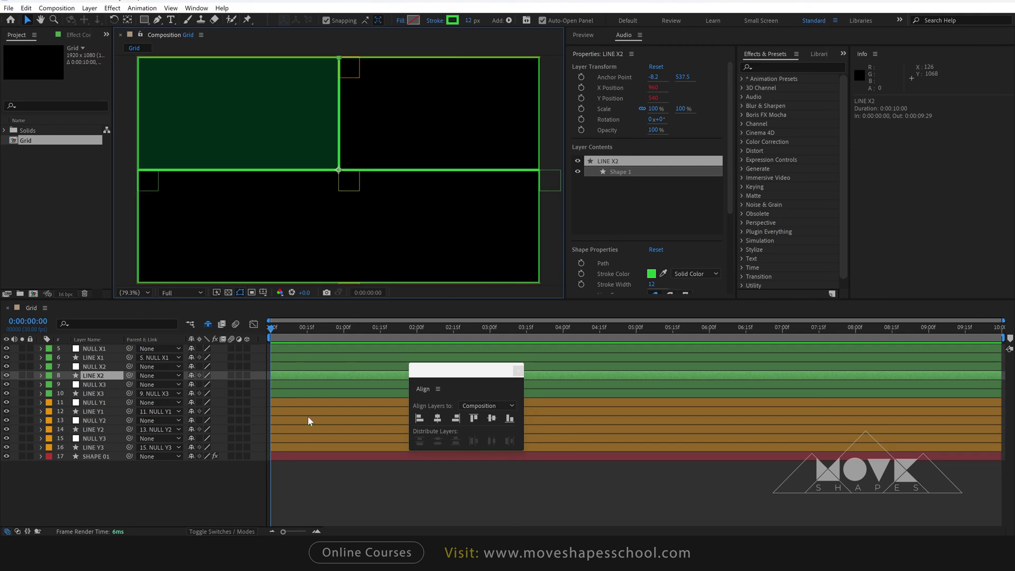
left_click(291, 463)
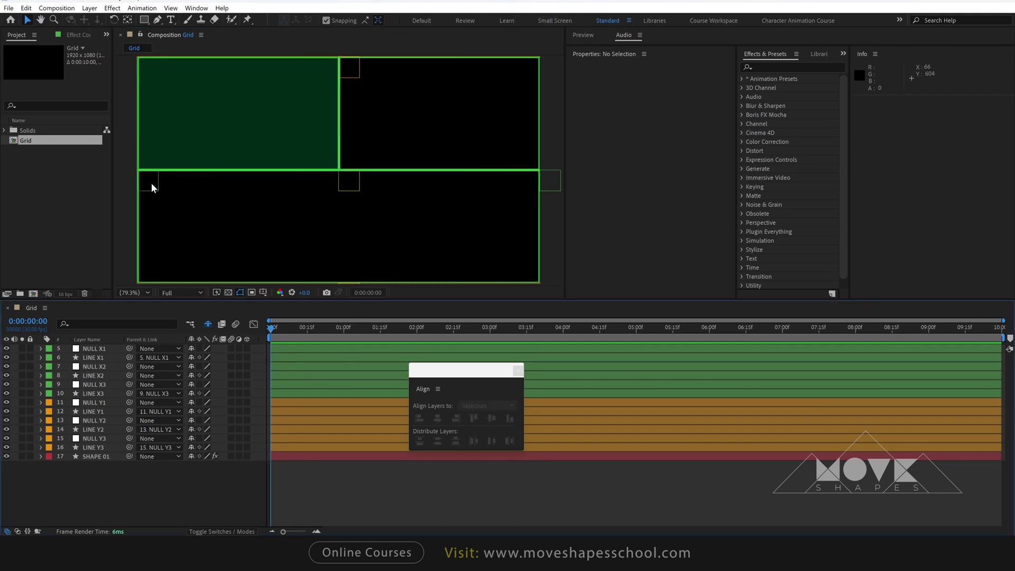
Move NULL X1 to an X Position of about 482 and shift NULL X3 inward from the composition's right edge
left_click_drag(151, 187, 252, 187)
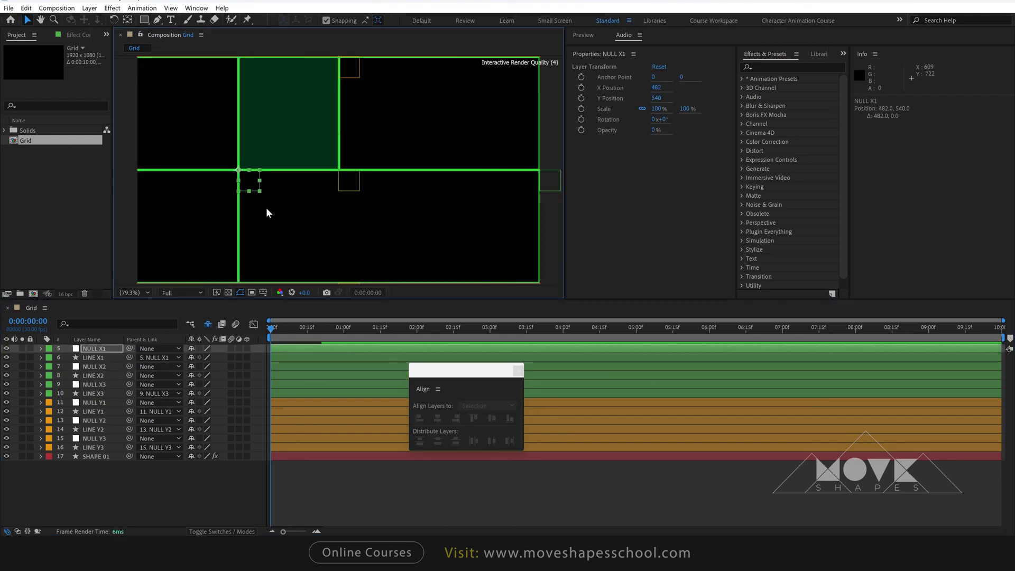
left_click_drag(550, 186, 448, 197)
Test moving NULL Y2 down, NULL Y1 to a Y Position of about 243.5 and NULL X1 sideways, and undo these moves
left_click_drag(354, 181, 346, 233)
key("ctrl+z")
left_click(100, 422)
left_click_drag(347, 65, 346, 111)
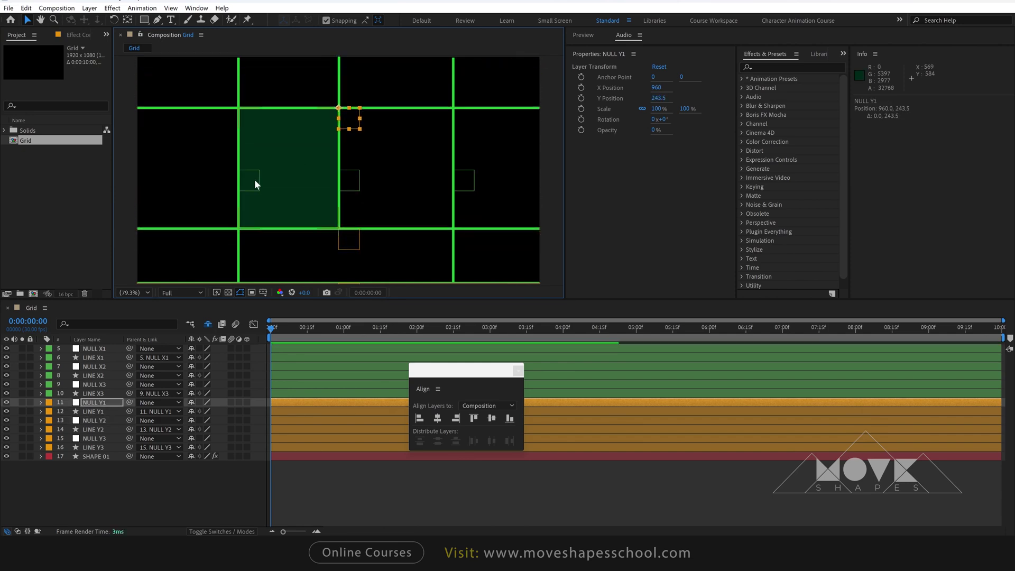
left_click(254, 181, "shift")
left_click_drag(254, 181, 196, 186)
key("ctrl+z")
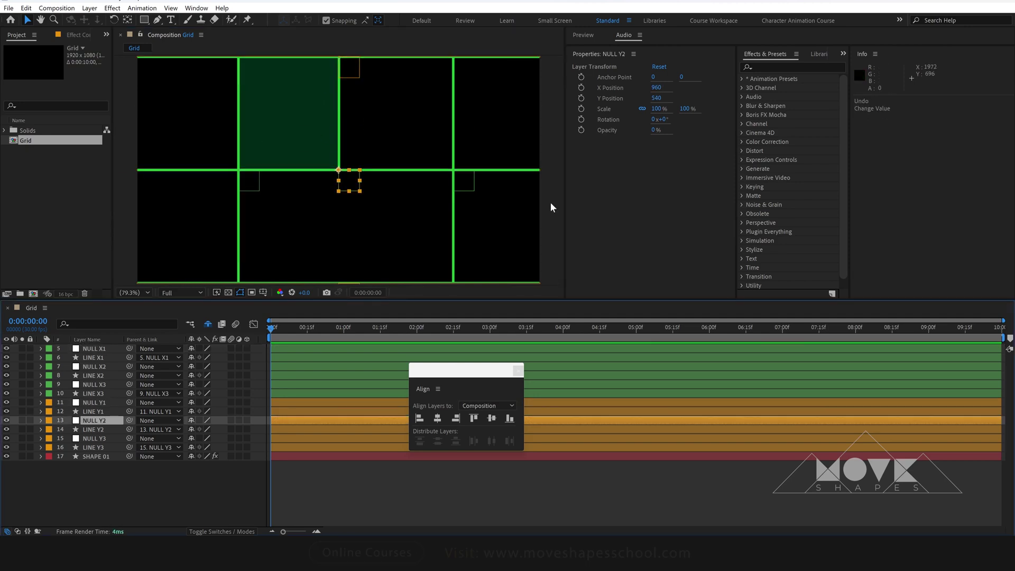
left_click(385, 469)
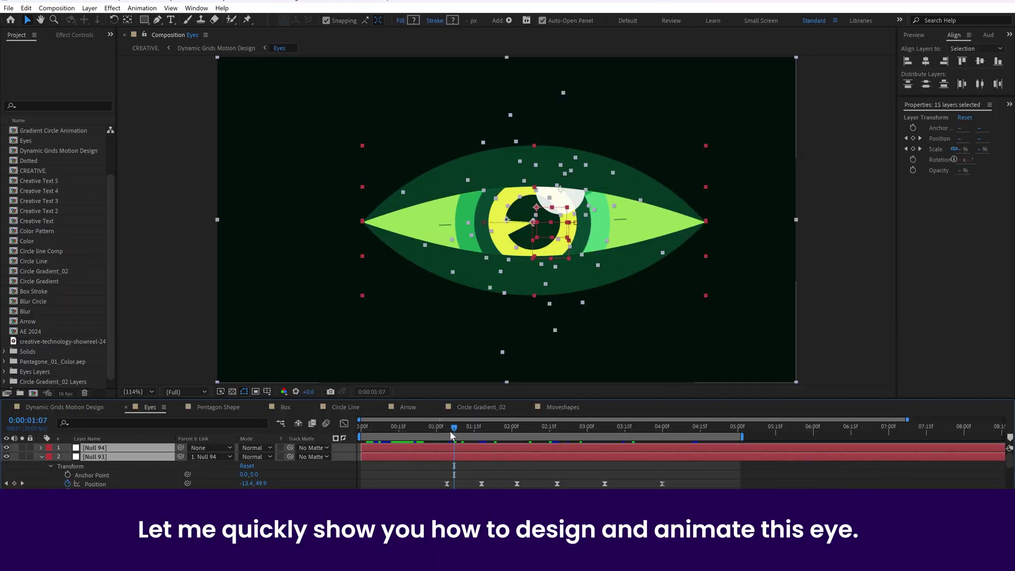
Scrub through the eye animation in the Eyes composition
left_click_drag(451, 433, 566, 434)
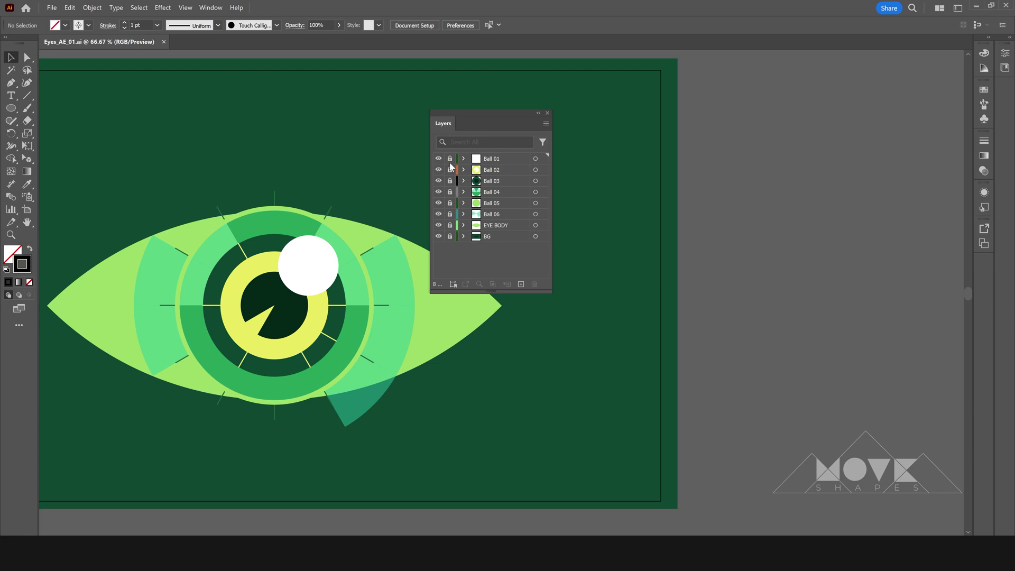
In Illustrator, hide Ball 01 to Ball 06, EYE BODY and BG in Eyes_AE_01.ai, and add a new layer
left_click(438, 158)
left_click(438, 170)
left_click(438, 180)
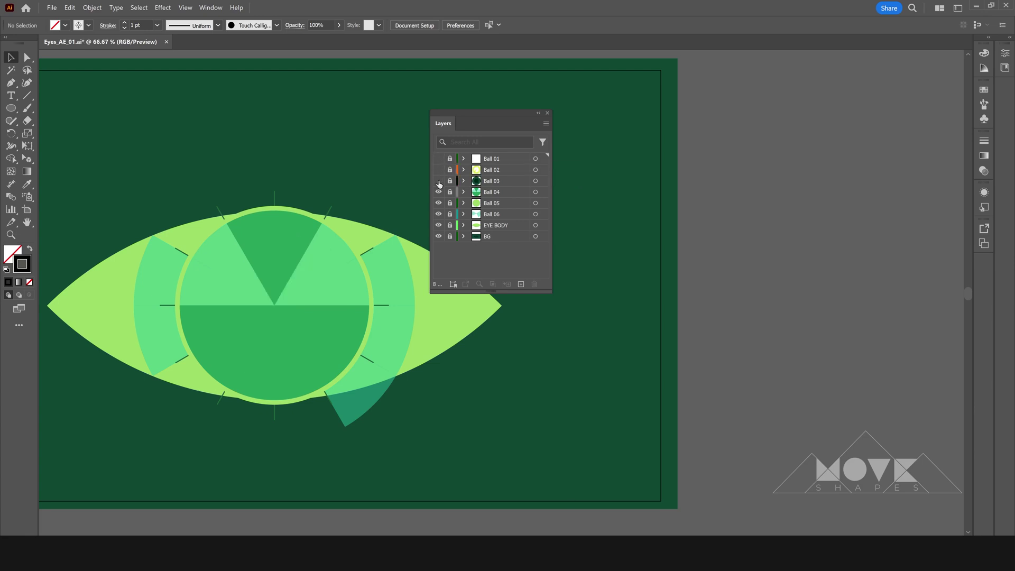
left_click(438, 192)
left_click(438, 203)
left_click(438, 214)
left_click(438, 225)
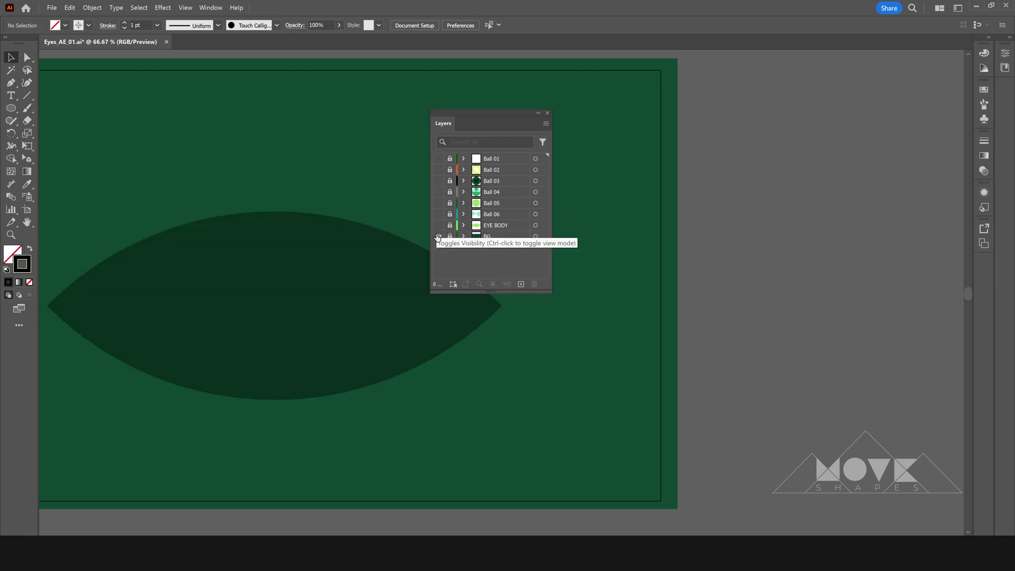
left_click(438, 236)
left_click(520, 284)
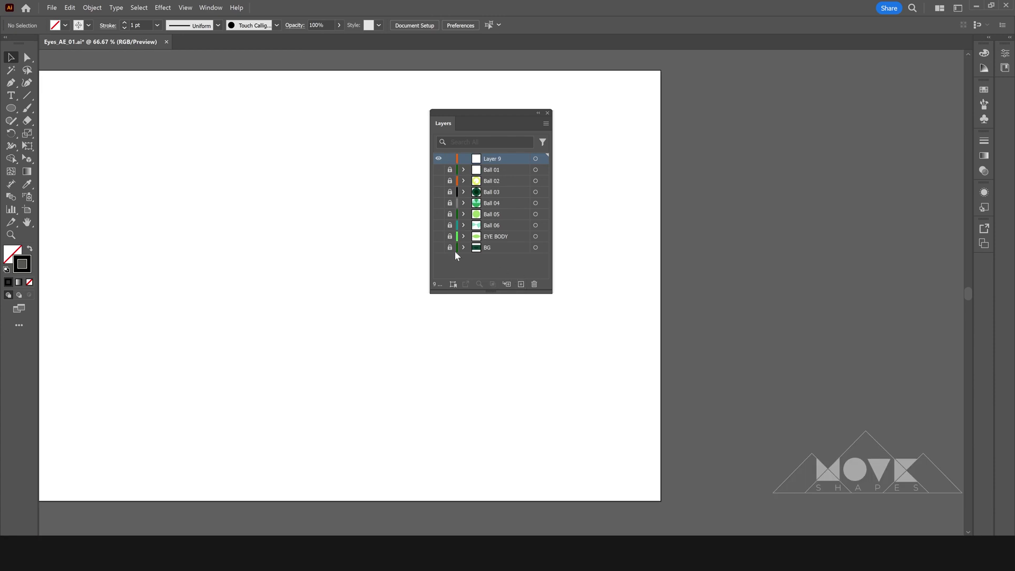
Draw a square about 564.5 px wide on the new layer with a bright green fill (about #07EA8D) and no stroke
left_click_drag(11, 108, 48, 107)
left_click_drag(138, 158, 364, 384)
double_click(14, 255)
type("03ED8D")
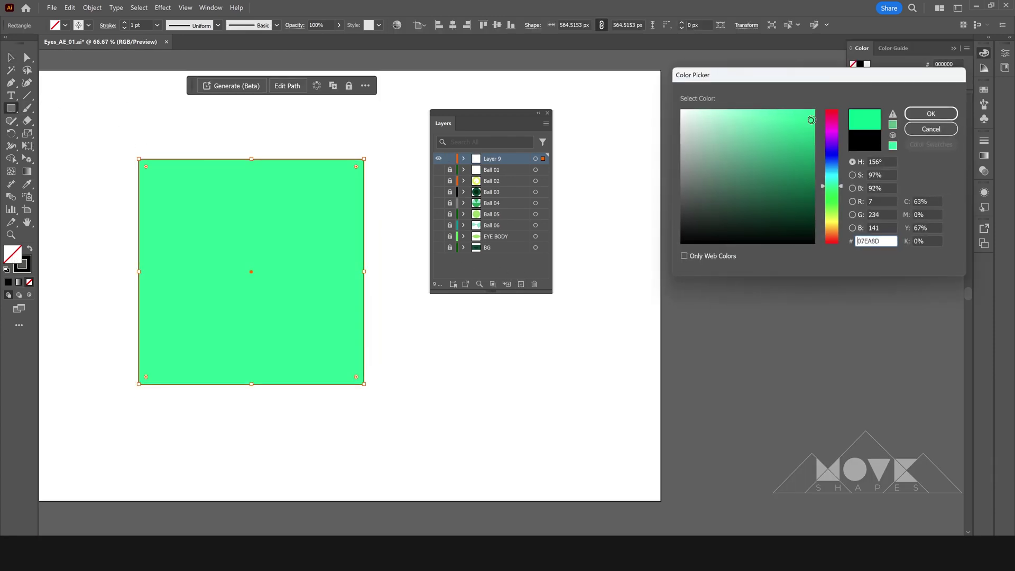
key("Return")
left_click(24, 262)
key("slash")
Rotate the green square 45° into a diamond
key("v")
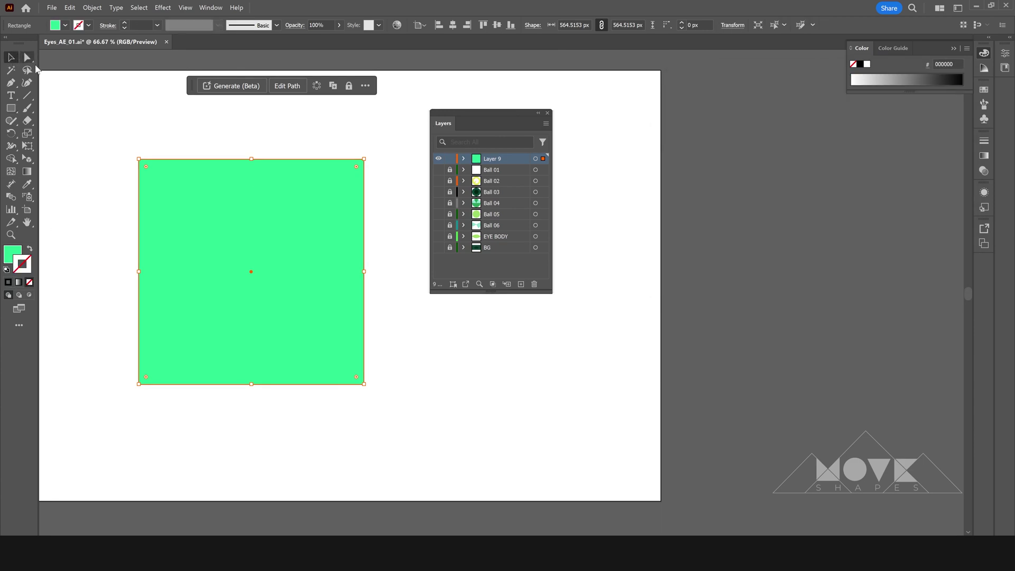
left_click_drag(365, 154, 402, 236)
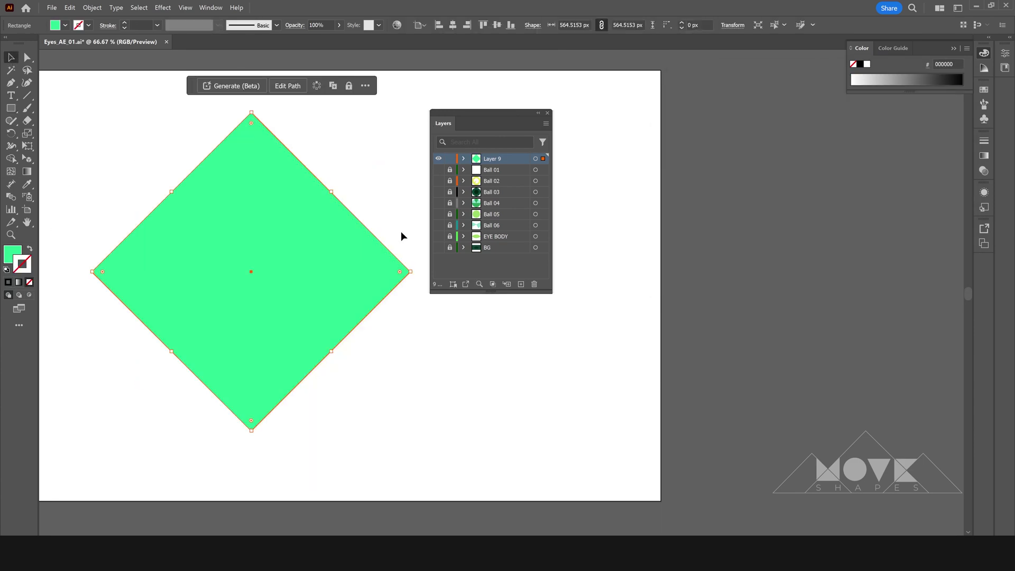
Round the diamond's upper and lower corners into smooth arcs to form an almond-shaped eye
key("a")
left_click_drag(195, 100, 268, 95)
left_click(311, 138)
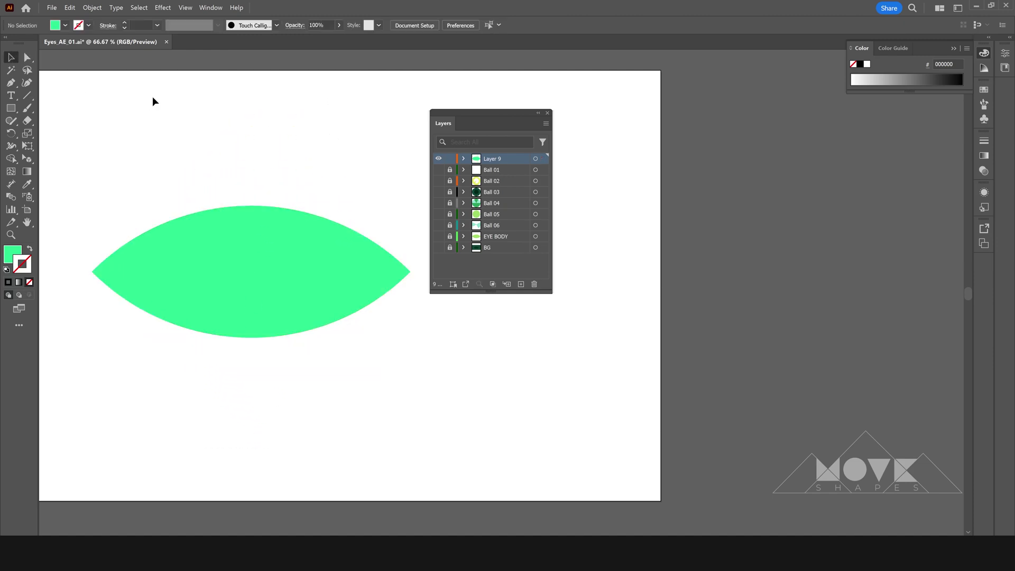
Delete the green eye shape and draw a horizontal line about 656 px long with a 2 pt black stroke
left_click(306, 285)
key("Delete")
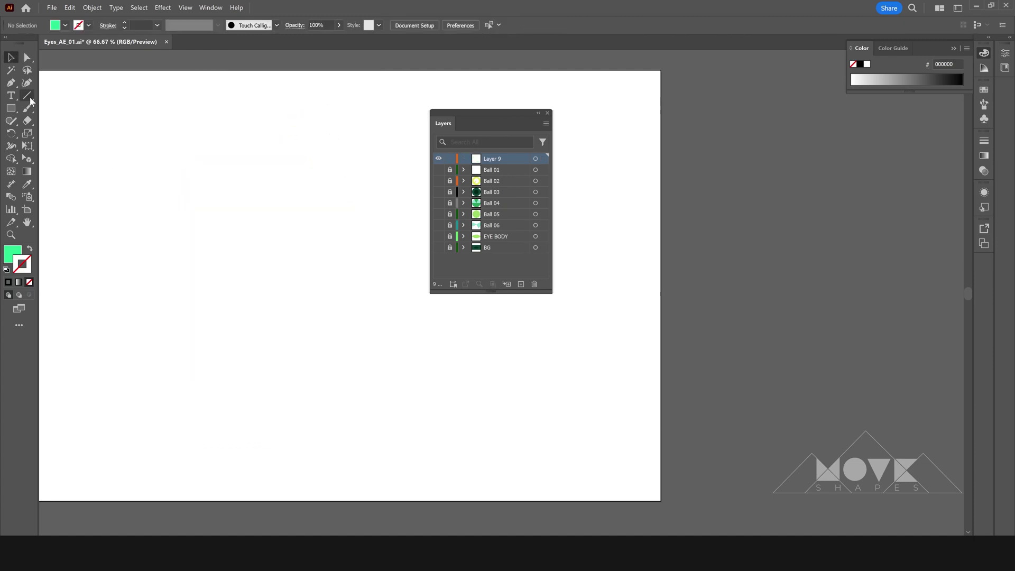
left_click_drag(368, 272, 372, 270)
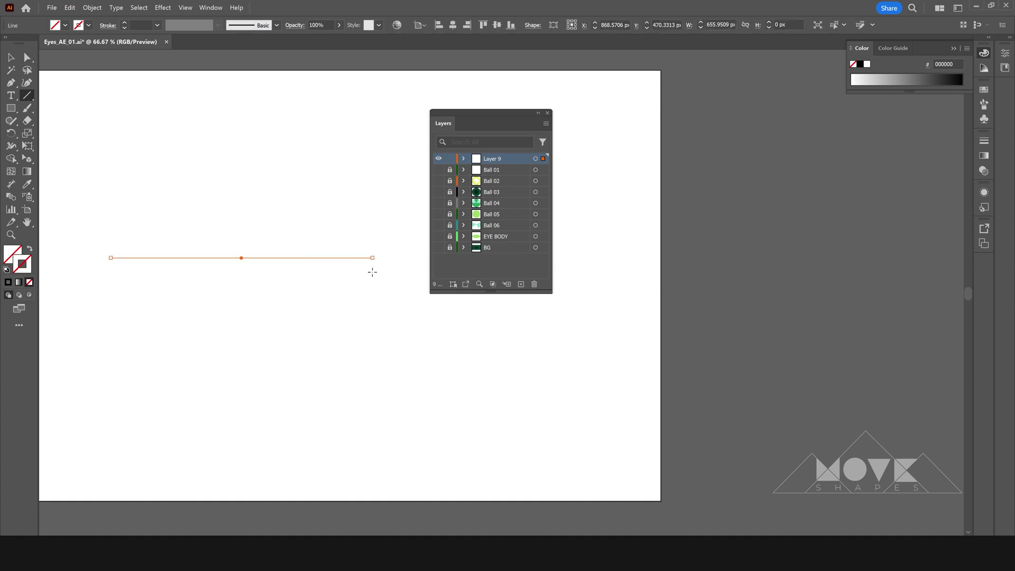
key("v")
left_click(8, 282)
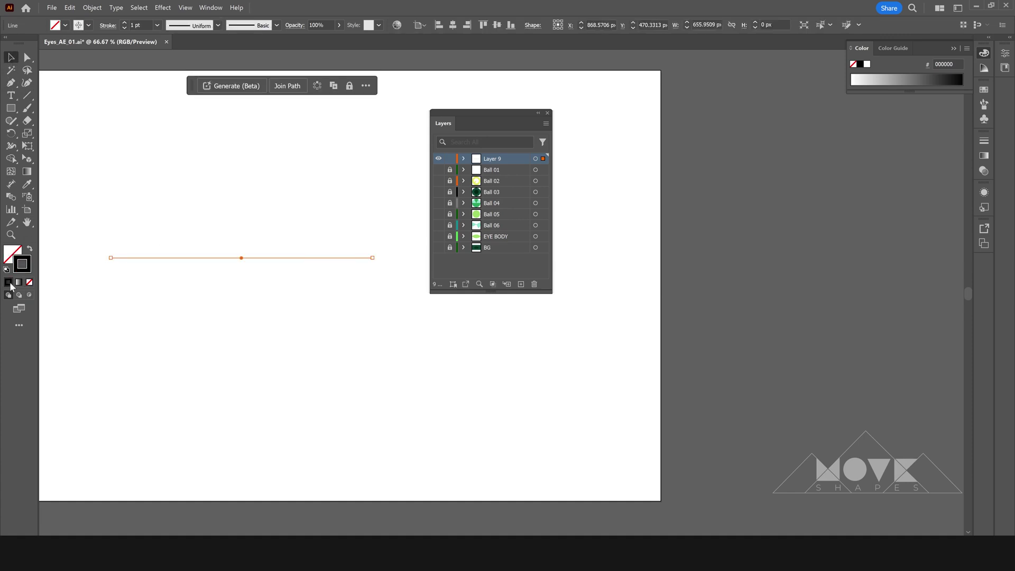
left_click(157, 25)
left_click(159, 94)
Center the line on the artboard and add a copy rotated 90° to form a cross
left_click(296, 195)
left_click(291, 257)
left_click(496, 25)
left_click_drag(274, 242, 374, 312)
left_click_drag(412, 285, 285, 372)
Add a copy of both crossed lines rotated 45° to form an eight-ray star
key("ctrl+a")
left_click(314, 300)
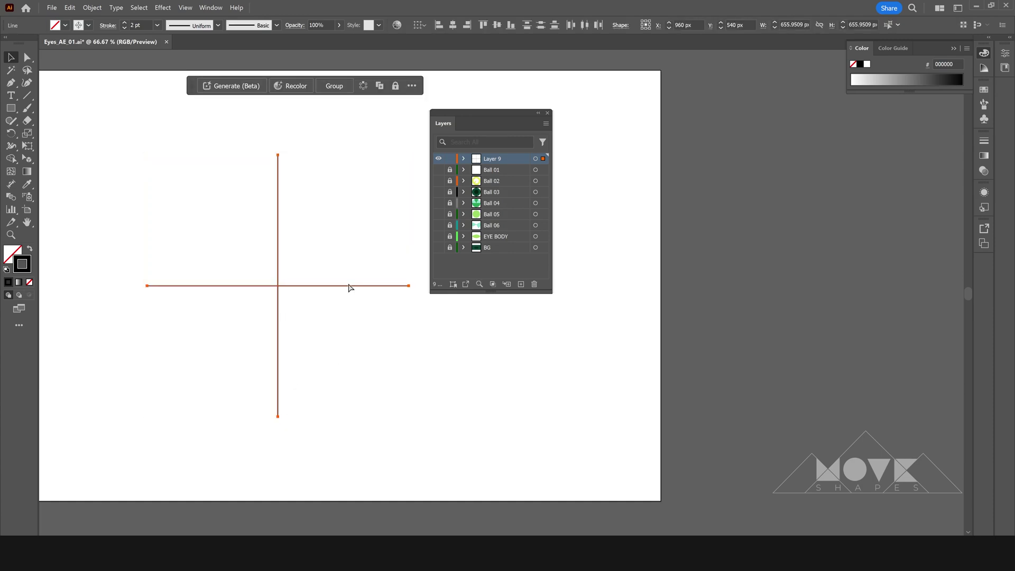
key("ctrl+a")
left_click_drag(412, 152, 439, 182)
left_click(408, 365)
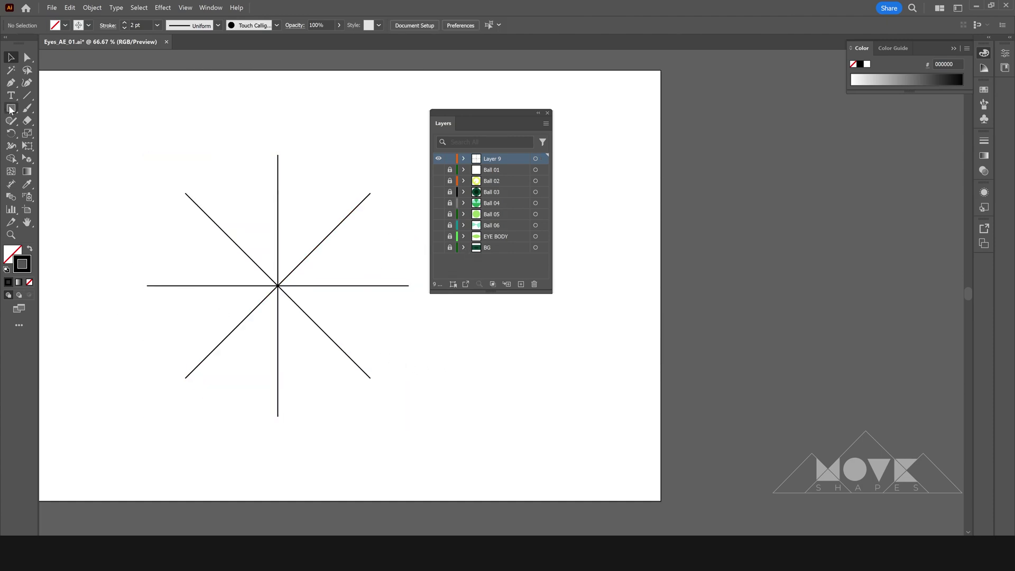
Draw a circle about 475.7 px wide and center it on the crossing lines
left_click_drag(10, 110, 58, 132)
left_click_drag(271, 289, 369, 349)
left_click(9, 58)
left_click(453, 25)
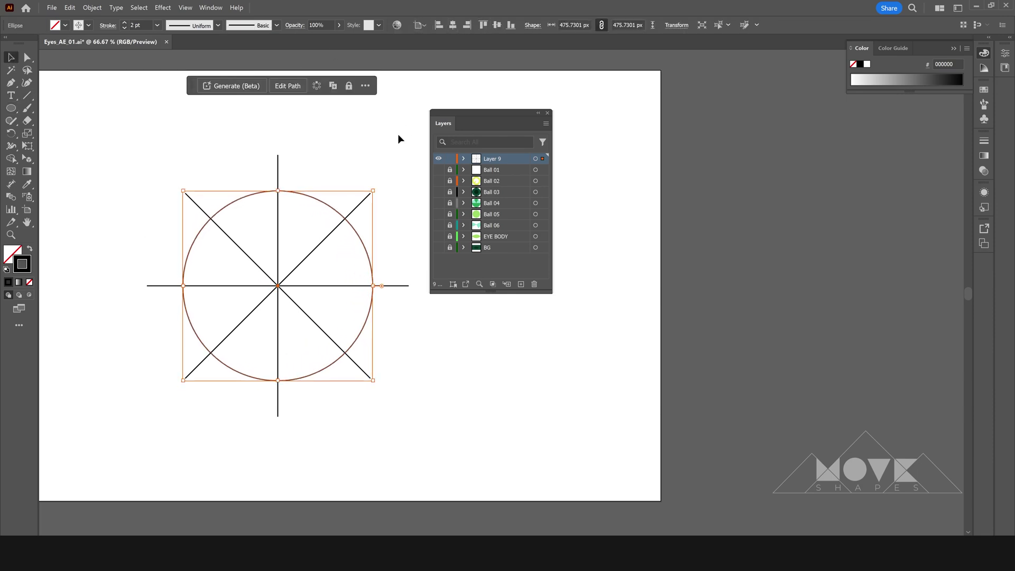
Fill four alternate segments of the circle with mint green #0FEF94 using the Shape Builder tool
left_click(391, 153)
left_click_drag(371, 158, 151, 302)
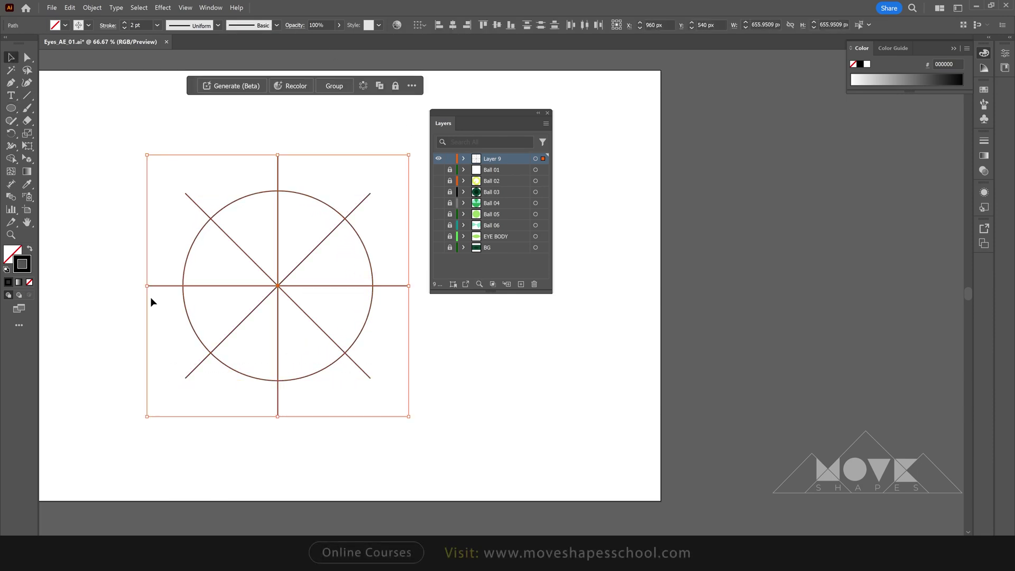
left_click(10, 158)
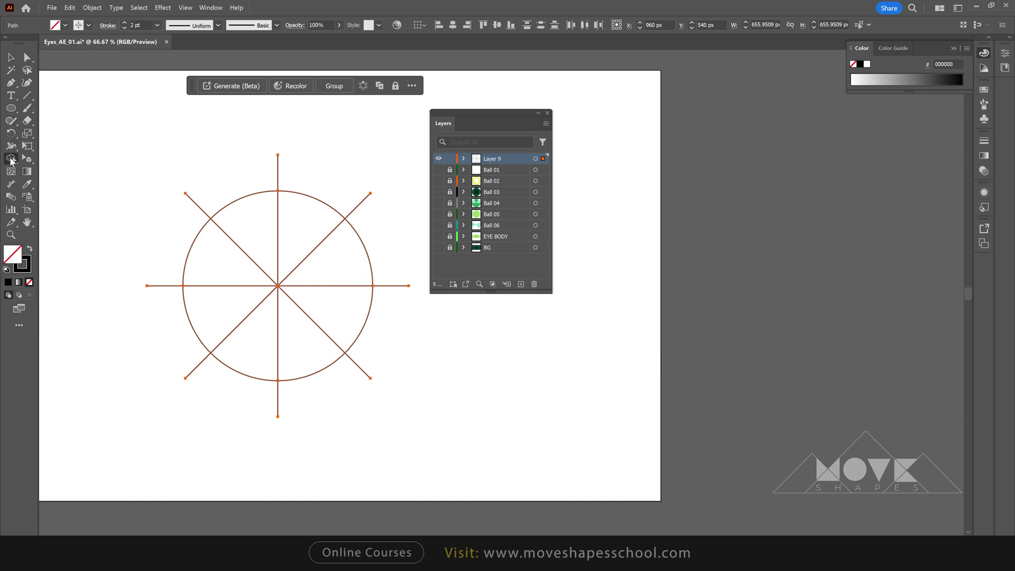
double_click(19, 259)
left_click(381, 210)
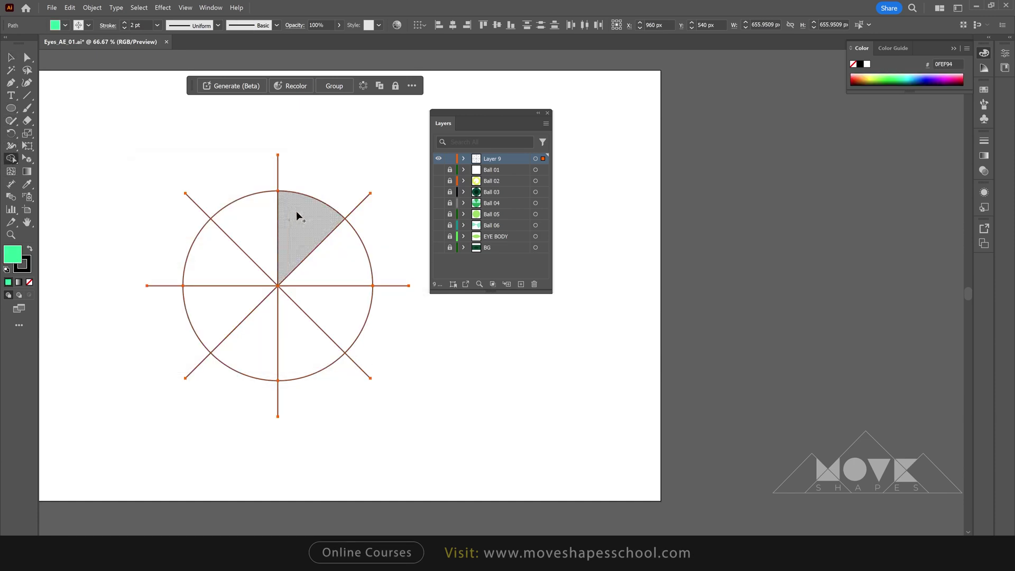
left_click(297, 215)
left_click(329, 317)
left_click(254, 331)
left_click(228, 271)
Fill the four remaining circle segments with darker green #0BB51F using the Shape Builder tool
double_click(16, 257)
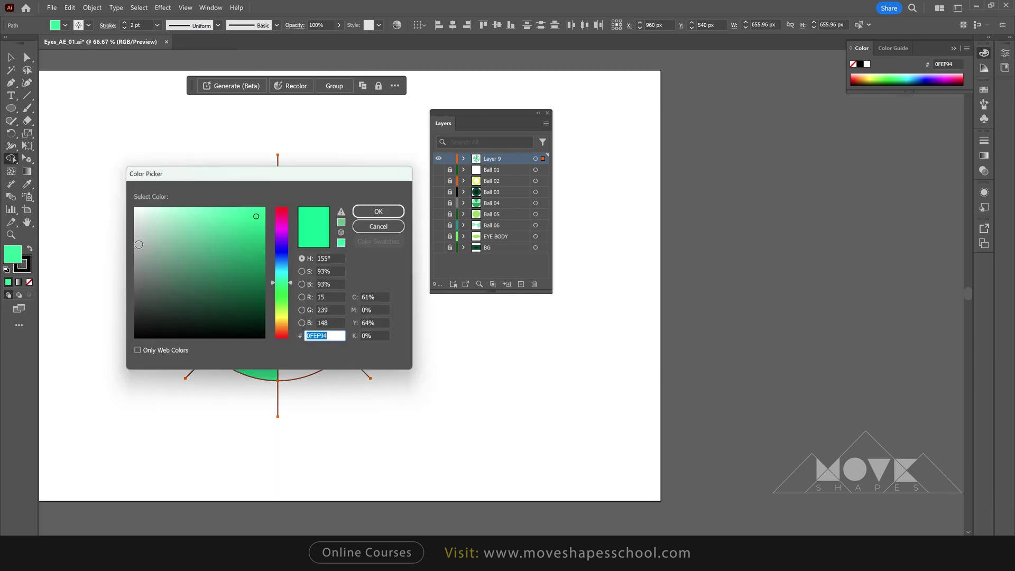
left_click(254, 270)
left_click(258, 246)
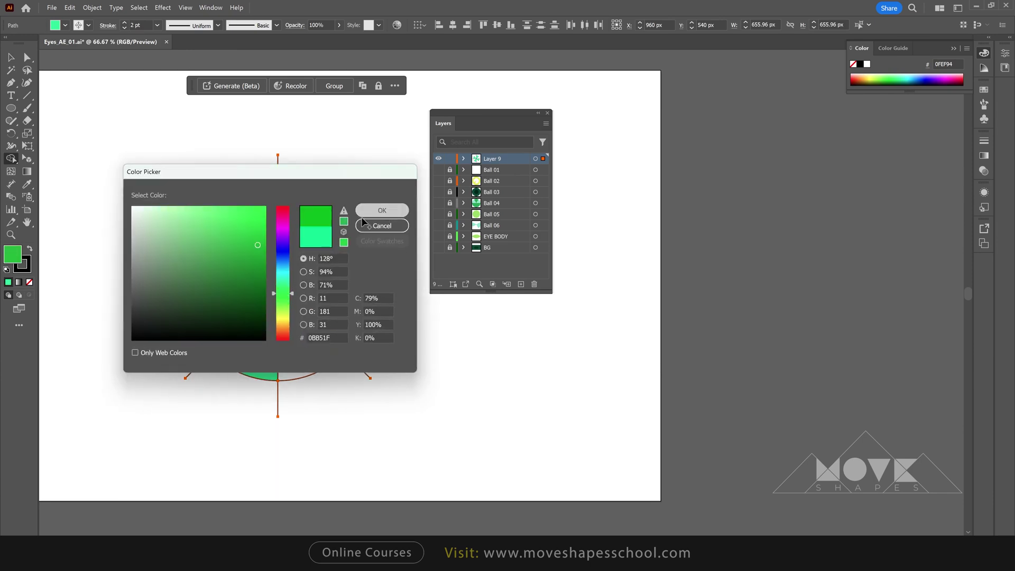
left_click(382, 209)
left_click(255, 231)
left_click(323, 256)
left_click(300, 339)
left_click(224, 309)
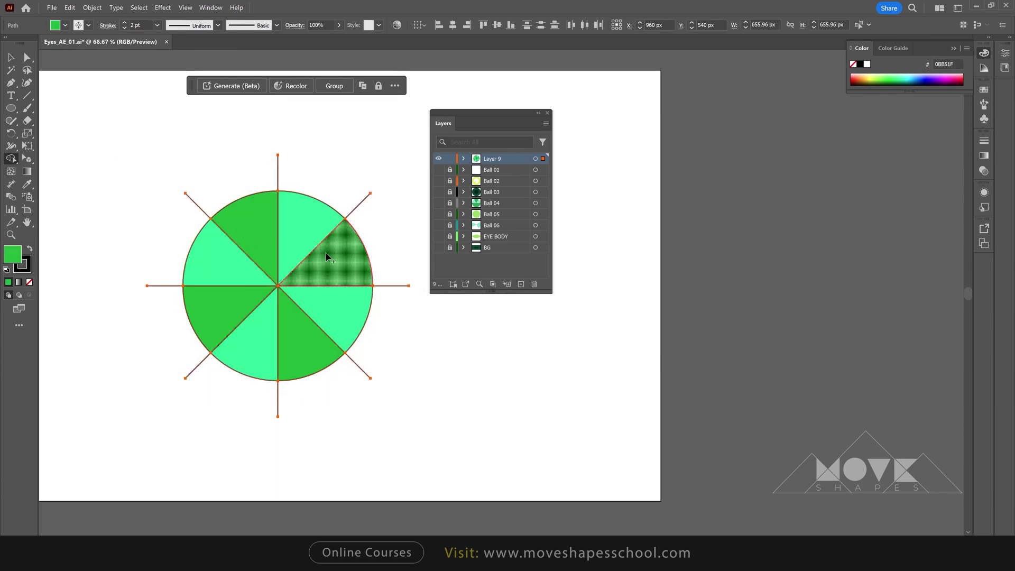
Undo all the segment fills back to the plain circle and lines
key("v")
key("ctrl+z")
key("ctrl+z")
key("ctrl+z")
key("ctrl+z")
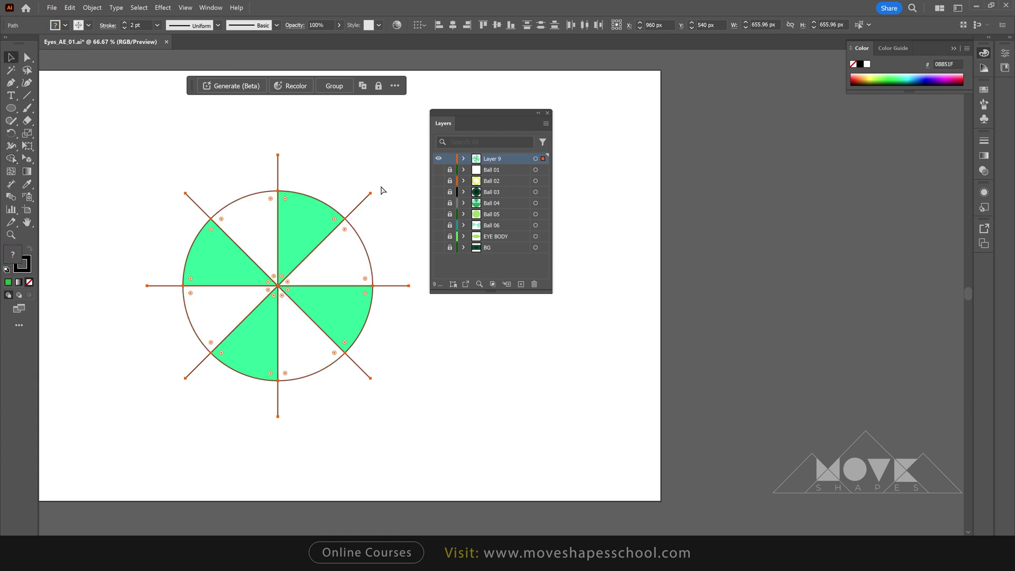
key("ctrl+z")
key("ctrl+z")
key("ctrl+z")
key("ctrl+z")
key("ctrl+z")
Add a concentric copy of the circle scaled down to about half its size
left_click(379, 167)
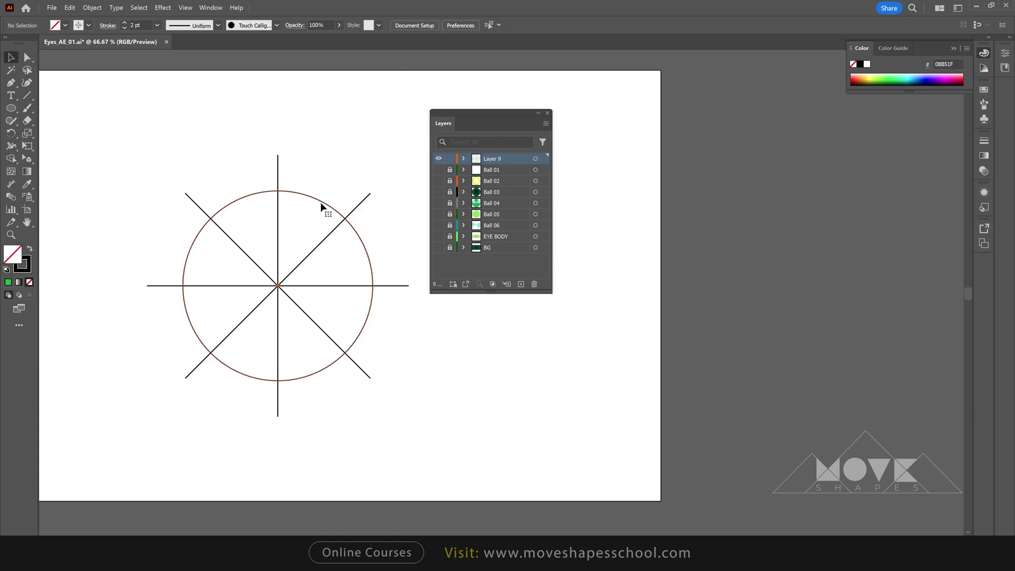
left_click(320, 206)
left_click_drag(369, 198, 346, 239)
left_click(345, 239)
With the Shape Builder and yellow-green fill #DDF90D, merge the outer ring with one inner wedge, and merge the other inner wedges together
left_click_drag(380, 159, 144, 349)
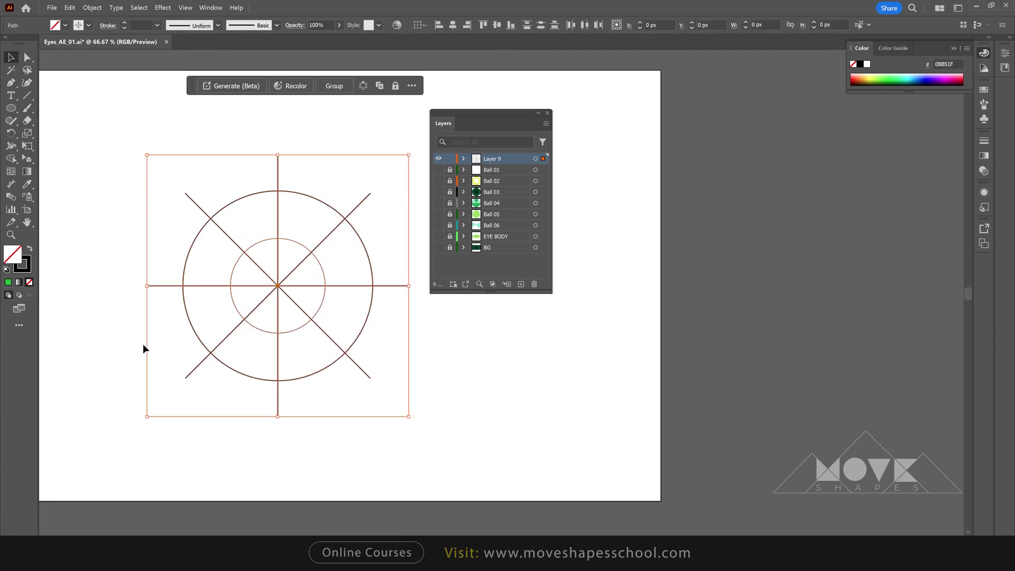
left_click(10, 159)
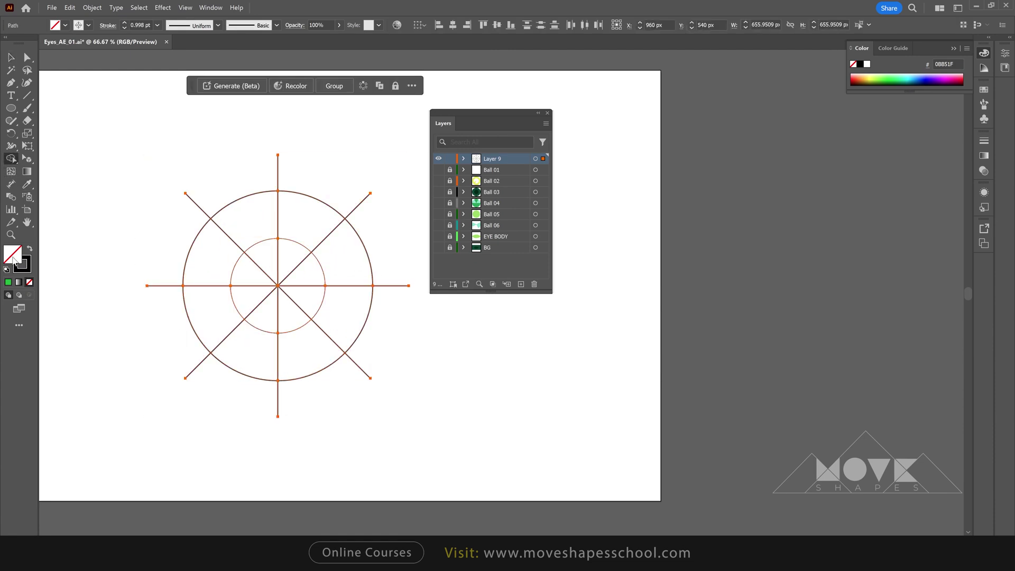
double_click(13, 254)
mouse_move(288, 275)
left_mouse_down()
mouse_move(284, 317)
mouse_move(337, 315)
mouse_move(206, 290)
mouse_move(211, 311)
mouse_move(284, 356)
mouse_move(252, 353)
left_mouse_up()
left_click(381, 210)
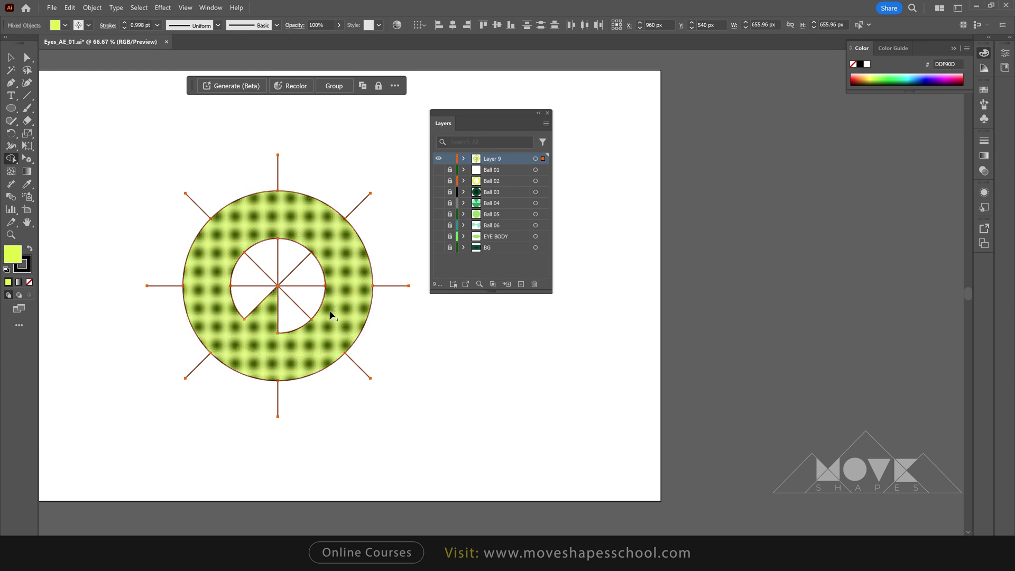
mouse_move(331, 315)
left_mouse_down()
mouse_move(356, 295)
mouse_move(256, 268)
mouse_move(335, 299)
left_mouse_up()
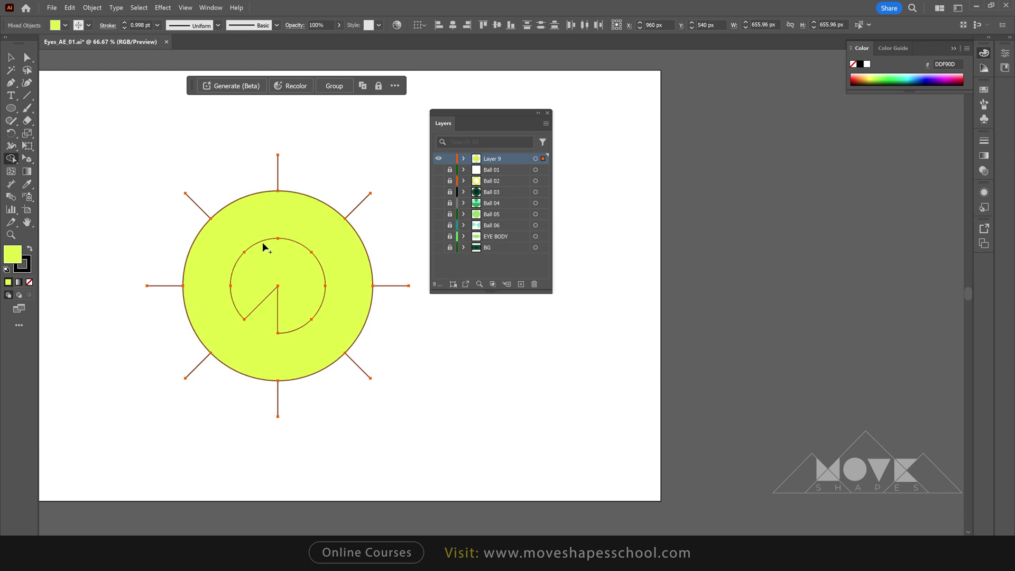
Fill the merged inner wedge shape with dark green #013F29 and deselect the artwork
double_click(12, 254)
left_click_drag(284, 228, 283, 251)
left_click(263, 303)
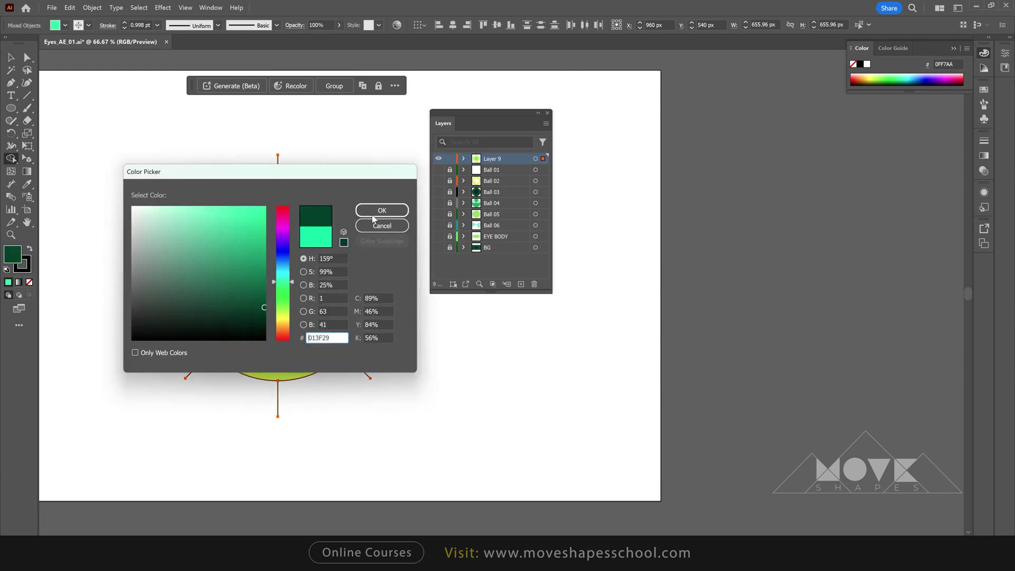
left_click(382, 210)
left_click(303, 272)
key("v")
left_click(385, 241)
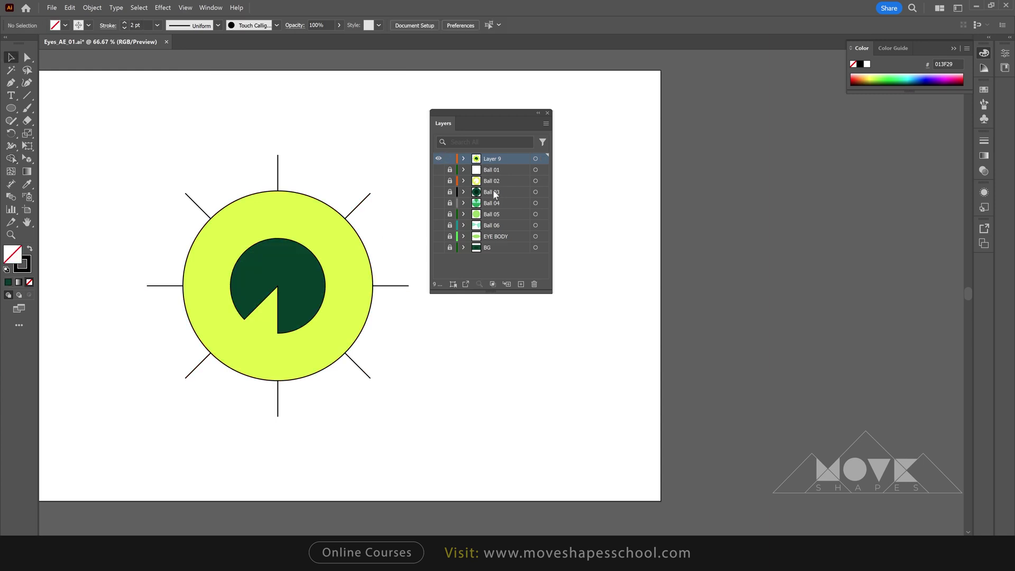
Delete Layer 9 and show the BG, EYE BODY and Ball 06 to Ball 01 layers
left_click(533, 283)
left_click(537, 290)
left_click(439, 237)
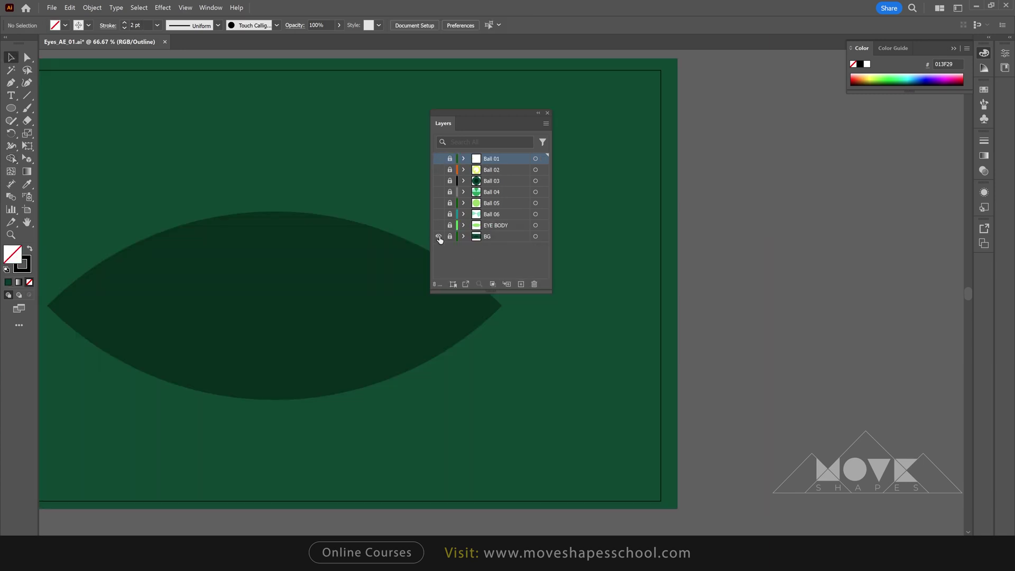
left_click(439, 226)
left_click(439, 214)
left_click(439, 203)
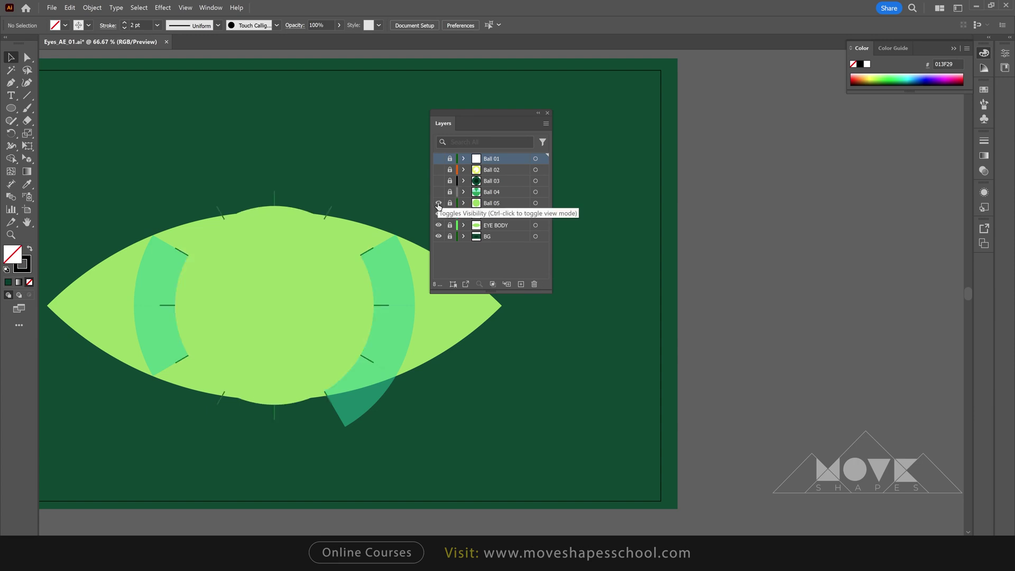
left_click(438, 192)
left_click(439, 181)
left_click(438, 169)
left_click(438, 158)
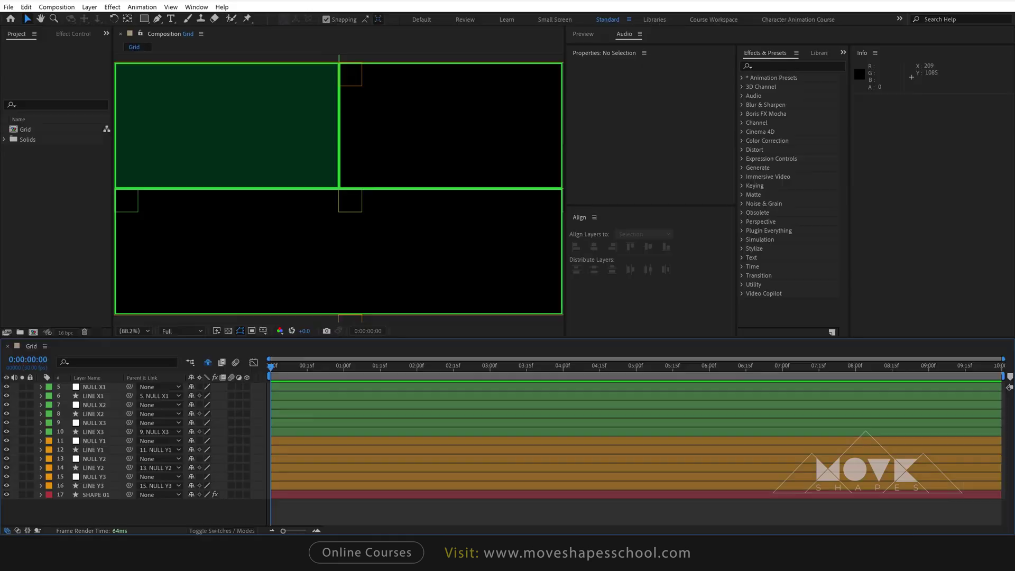
In After Effects, undo the previous import and import Eyes_AE_01 as Composition - Retain Layer Sizes
key("ctrl+z")
left_click(8, 7)
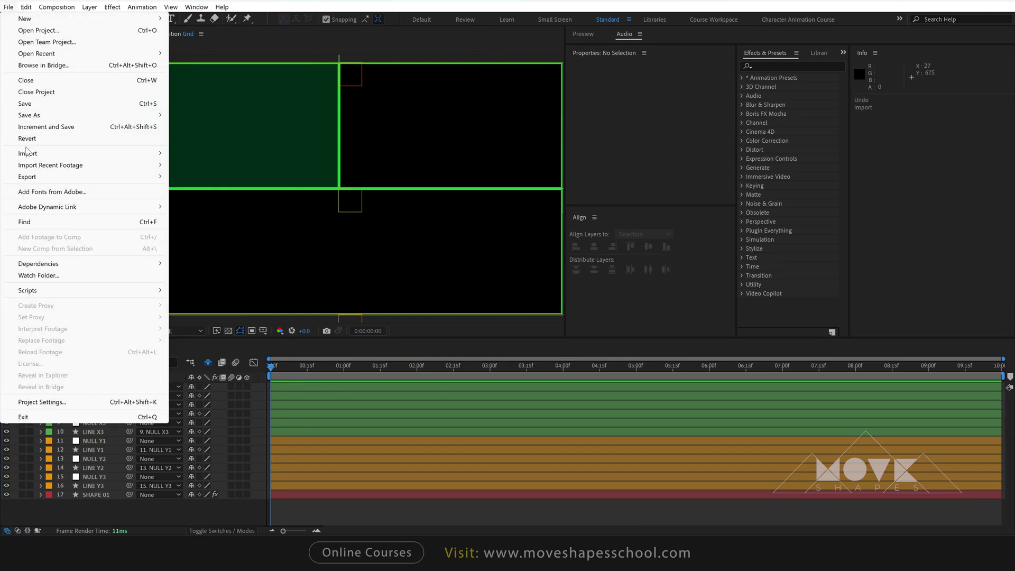
mouse_move(24, 154)
left_click(192, 154)
scroll(146, 99, "down", 3)
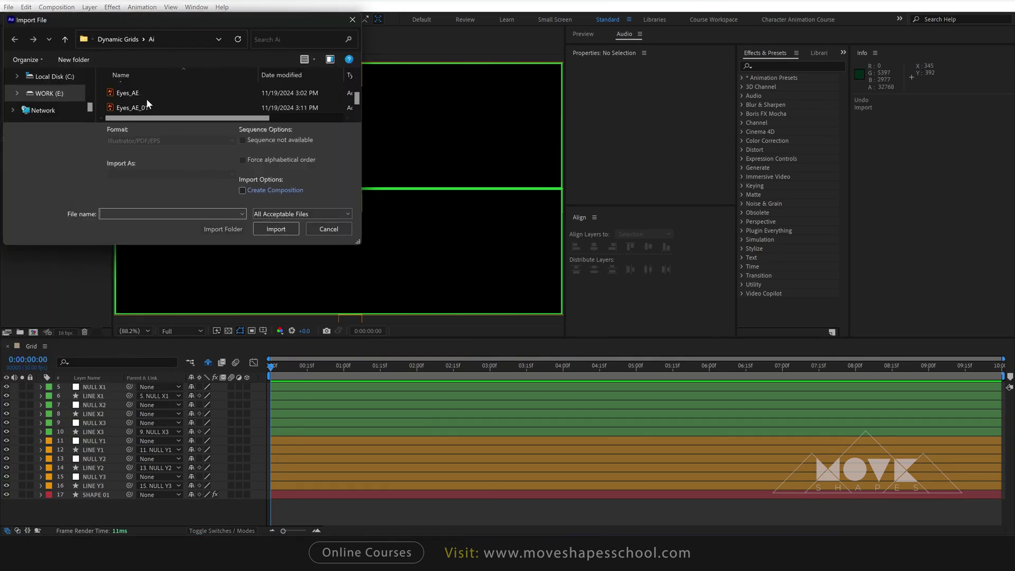
left_click(149, 107)
left_click(148, 175)
left_click(169, 193)
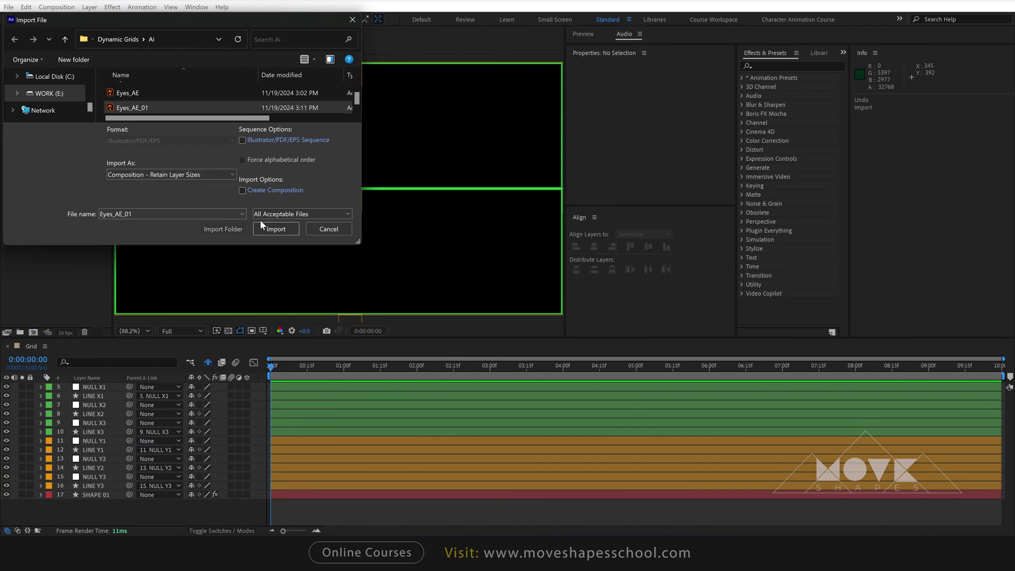
left_click(267, 225)
Open the Eyes_AE_01 composition and lock the EYE BODY and BG layers
double_click(38, 141)
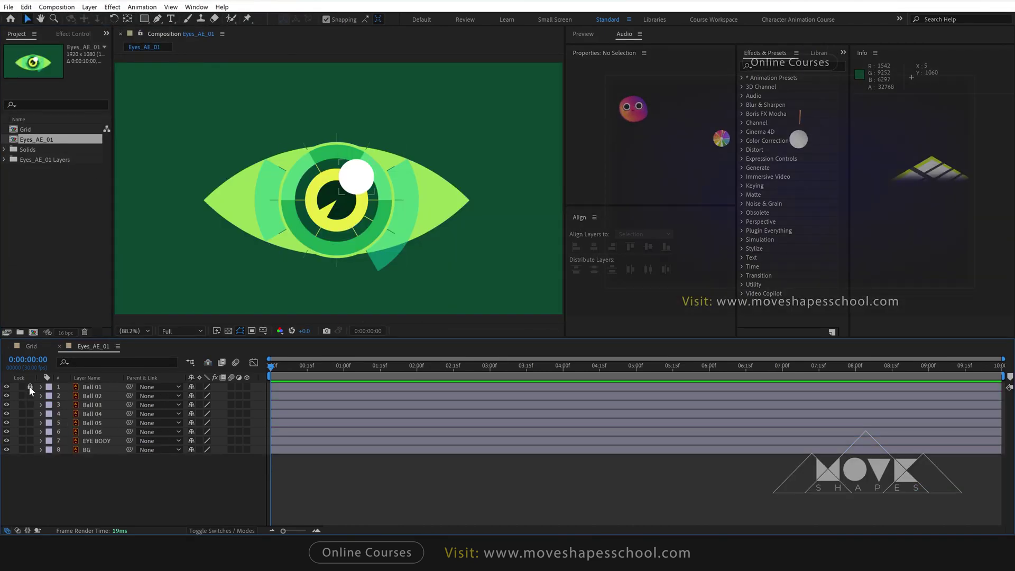
left_click_drag(30, 441, 30, 449)
Identify Ball 02 and Ball 03 by toggling their visibility, and parent Ball 03 and Ball 04 to Ball 02
left_click(88, 387)
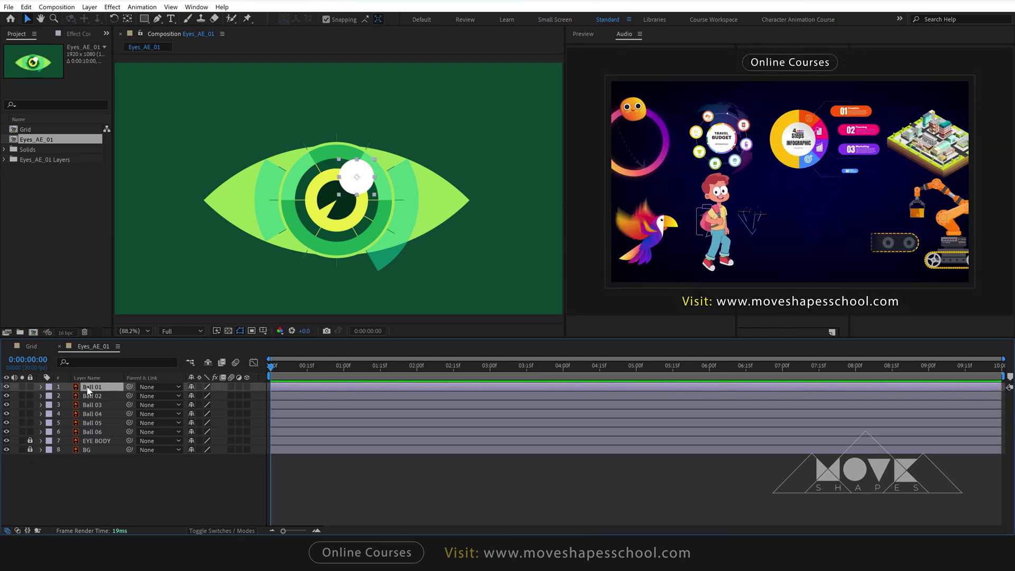
left_click(87, 395)
left_click(6, 395)
left_click(7, 396)
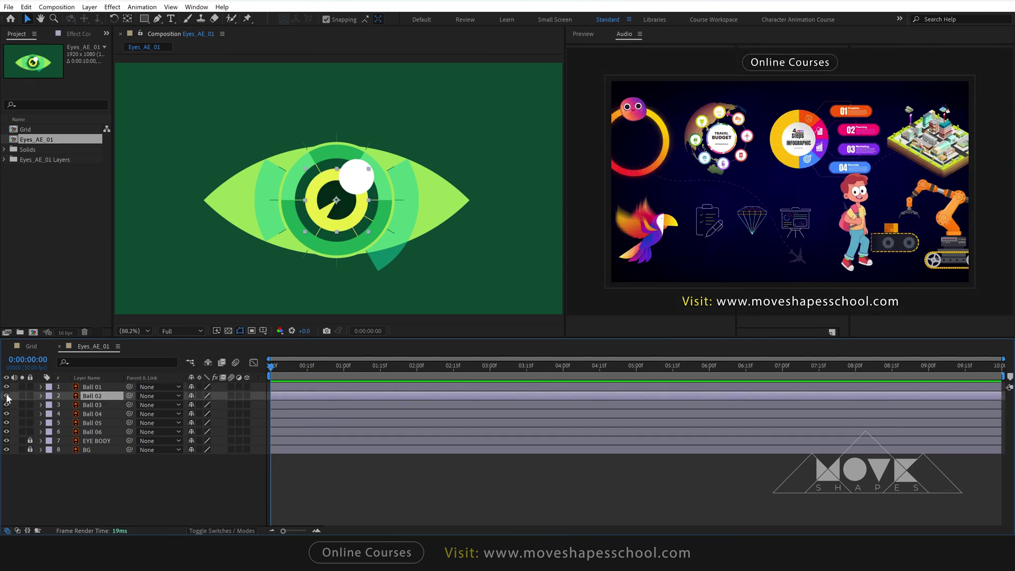
left_click(93, 405)
left_click(6, 404)
left_click(6, 404)
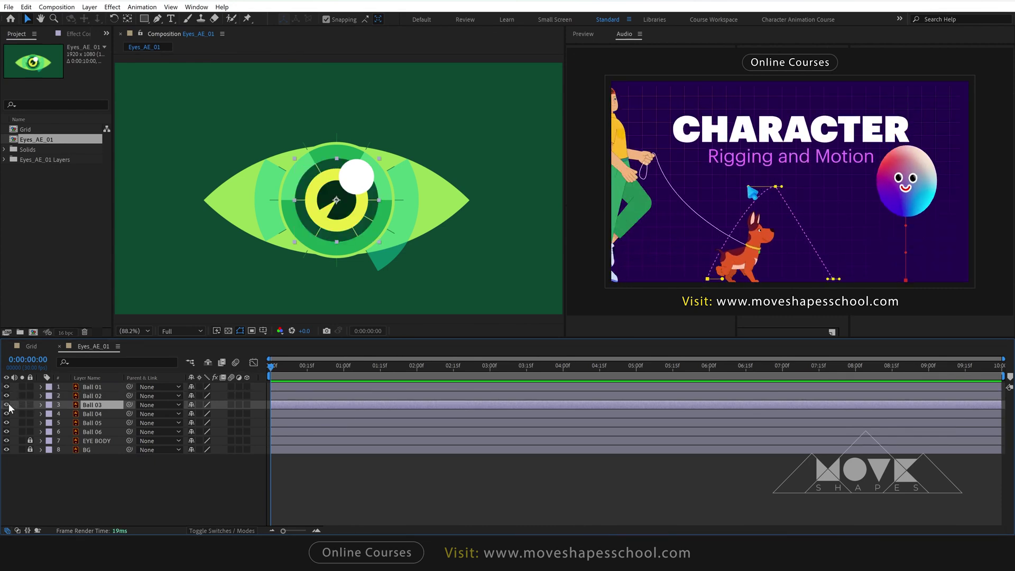
left_click(101, 414, "shift")
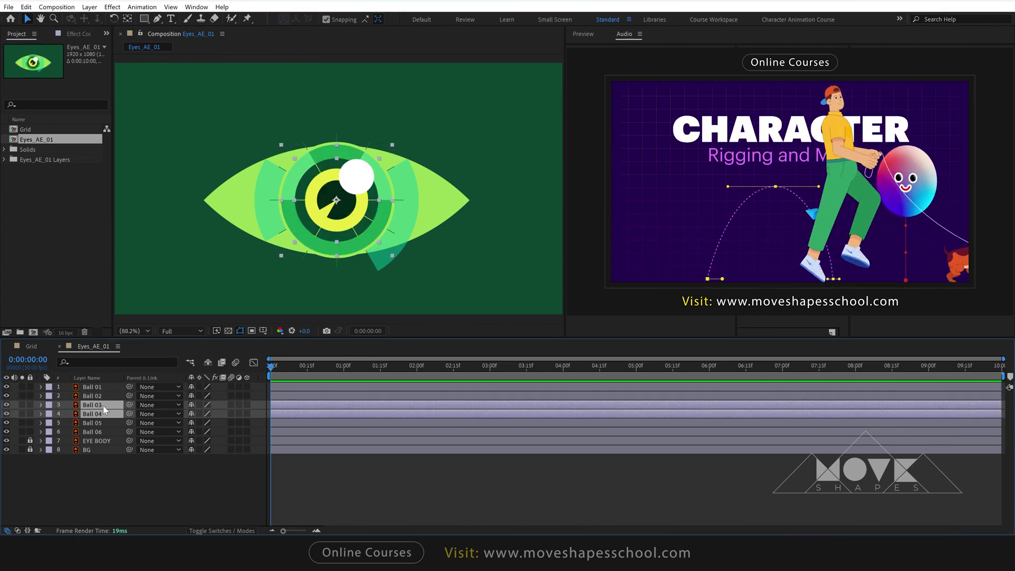
left_click_drag(97, 397, 96, 398)
Add the expression wiggle(0.7,120) to Ball 02's Rotation and preview the animation
left_click(97, 397)
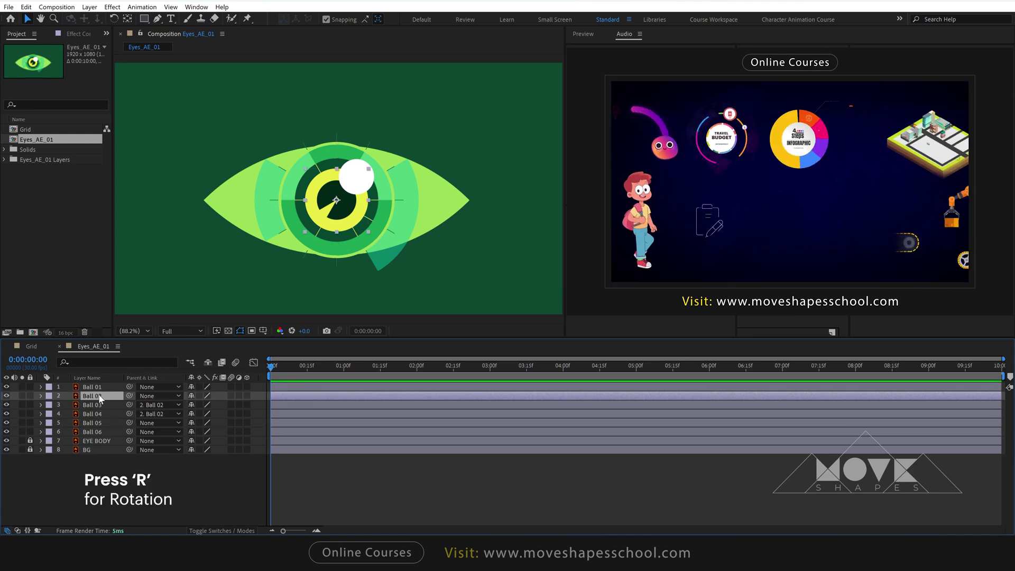
key("r")
left_click(68, 405, "alt")
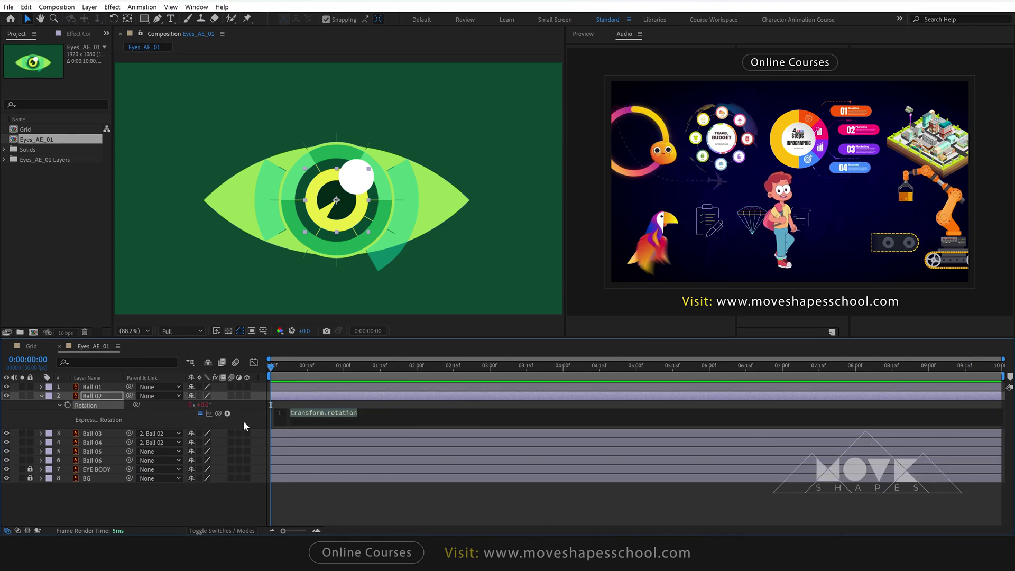
type("wigg")
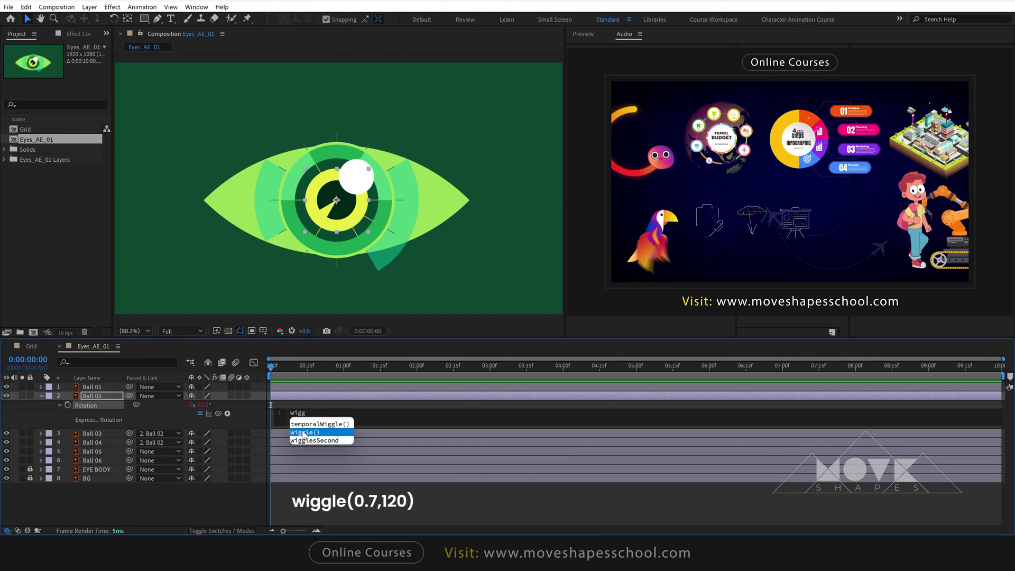
type("le(0.7")
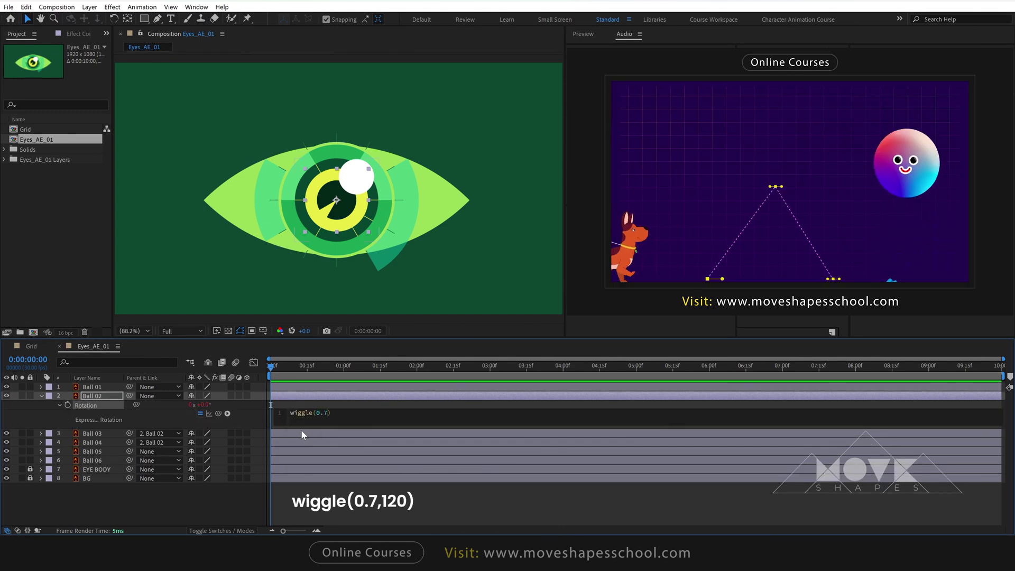
type(",120")
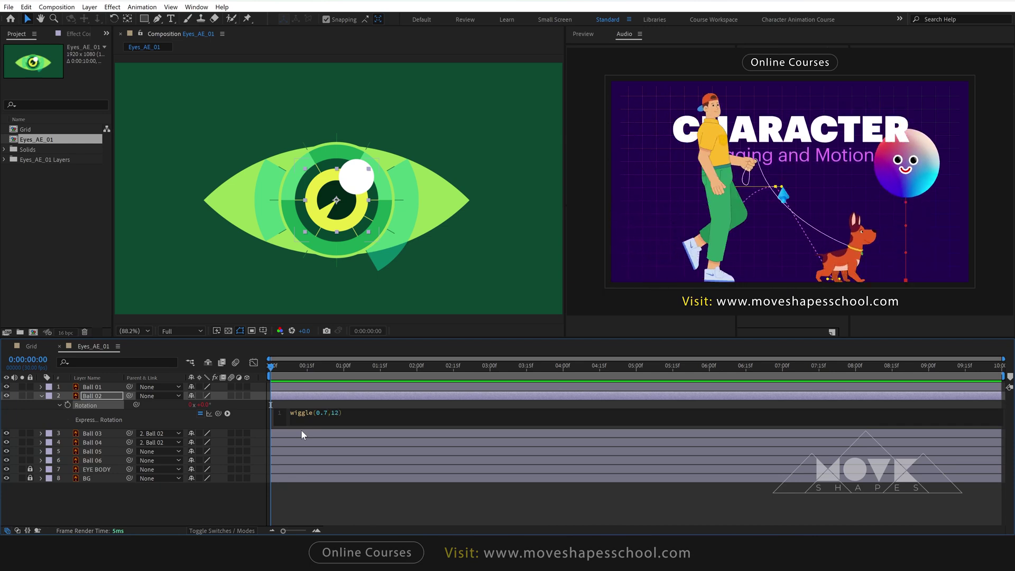
left_click(346, 494)
key("space")
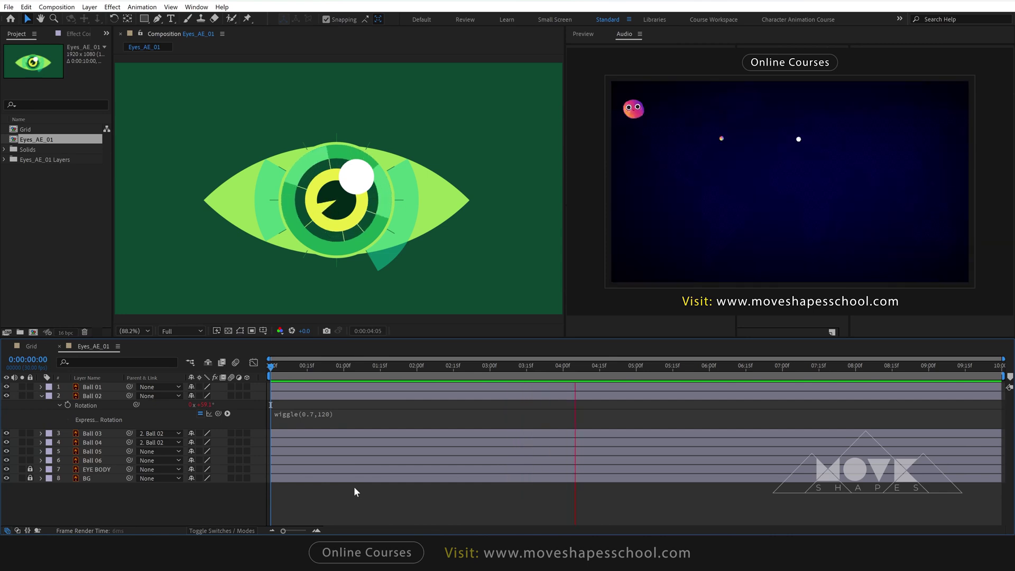
Copy the wiggle expression from Ball 02's Rotation and collapse the layer's properties
left_click(322, 413)
key("ctrl+c")
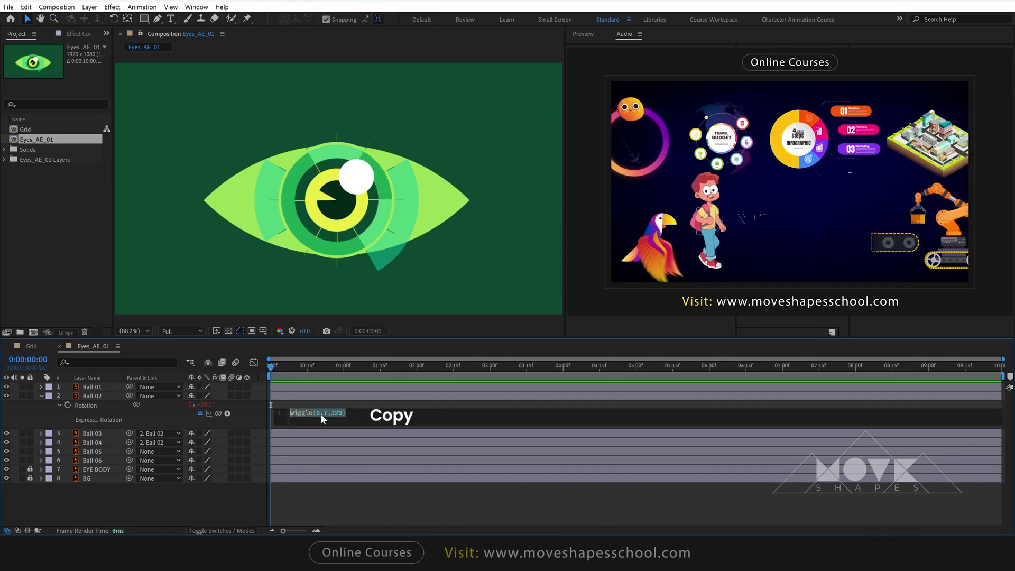
left_click(40, 395)
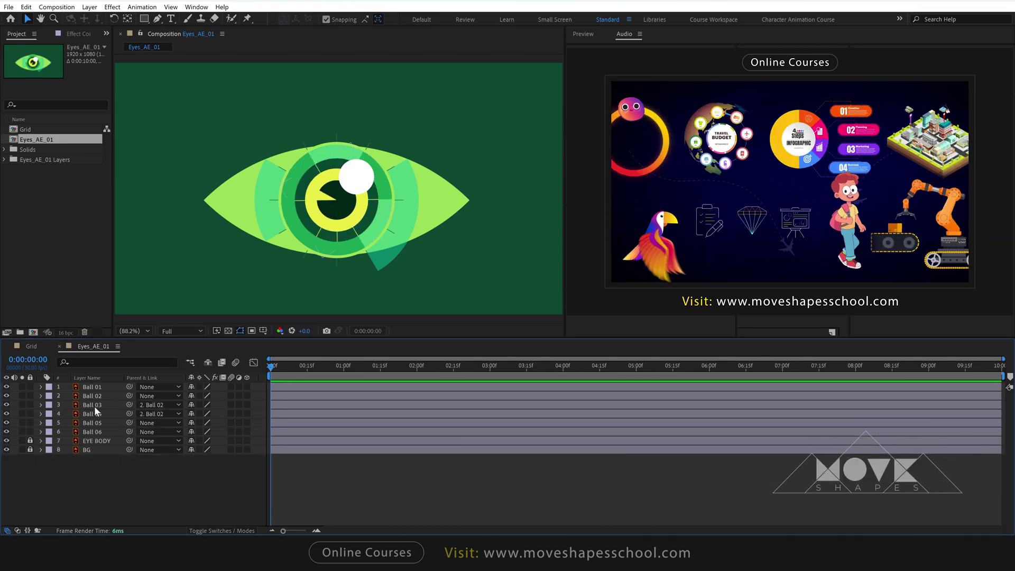
Paste the wiggle expression onto Ball 05's Rotation, change it to wiggle(0.7,80), and preview the animation
left_click(91, 423)
left_click(6, 422)
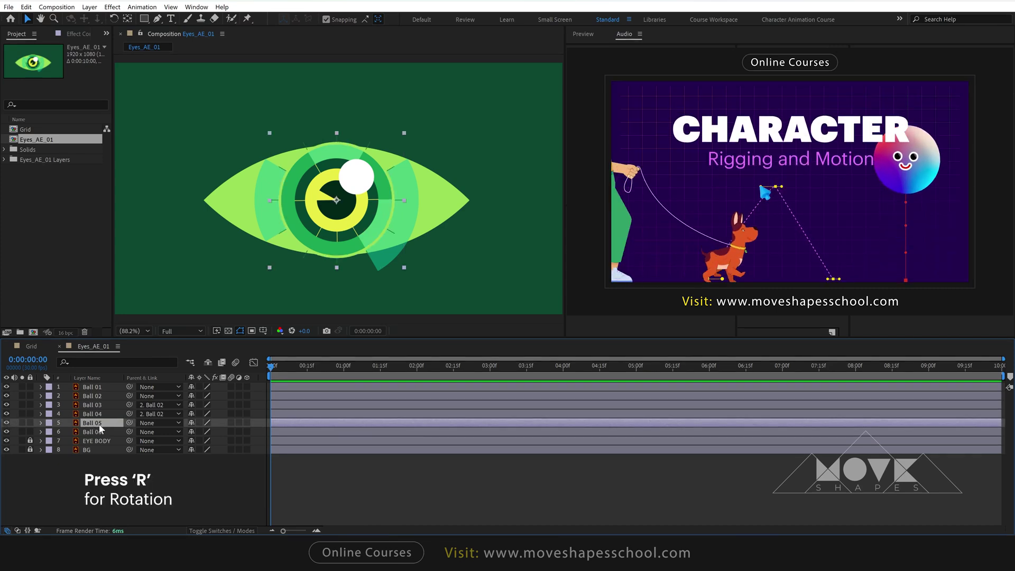
key("r")
left_click(67, 432, "alt")
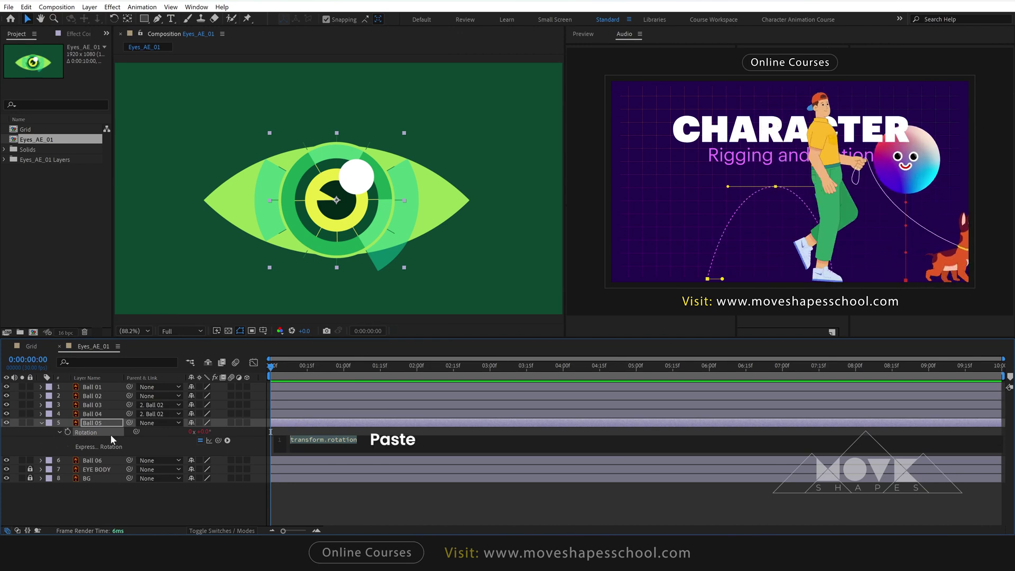
key("ctrl+v")
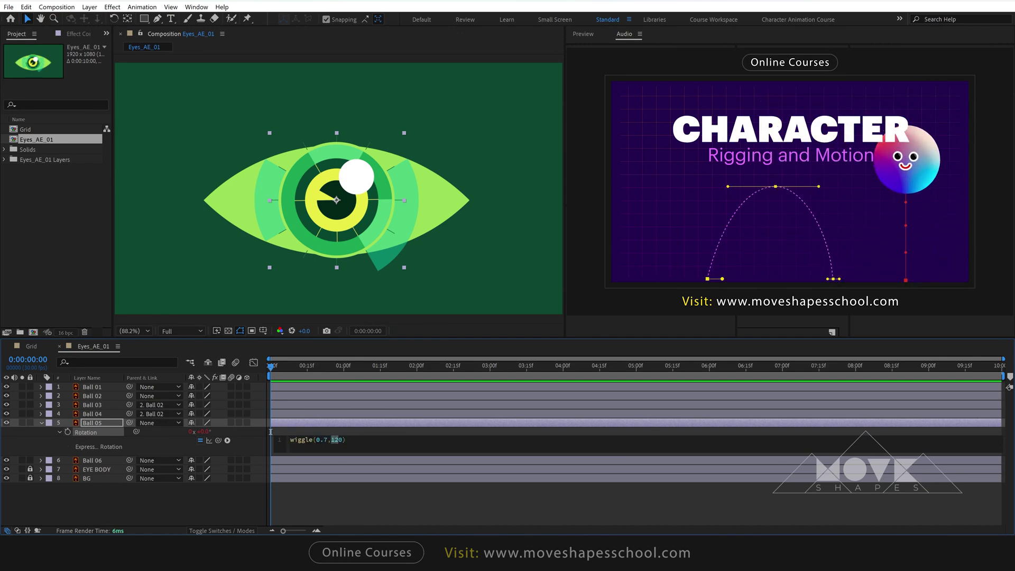
type("80")
left_click(347, 432)
key("space")
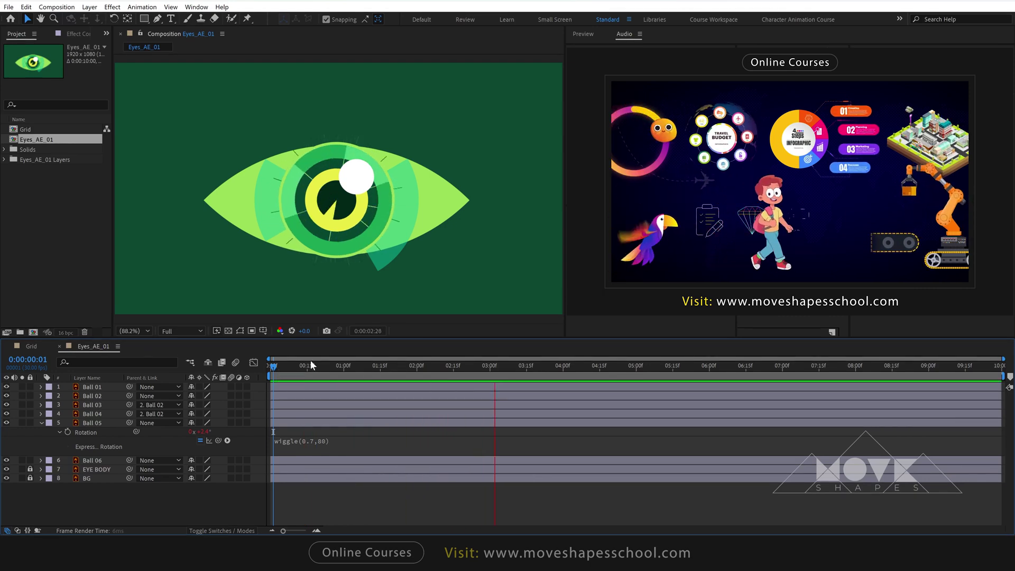
left_click(78, 432)
left_click(40, 422)
Identify Ball 06 by toggling its visibility, and move its anchor point to the centre of the pupil
left_click(89, 432)
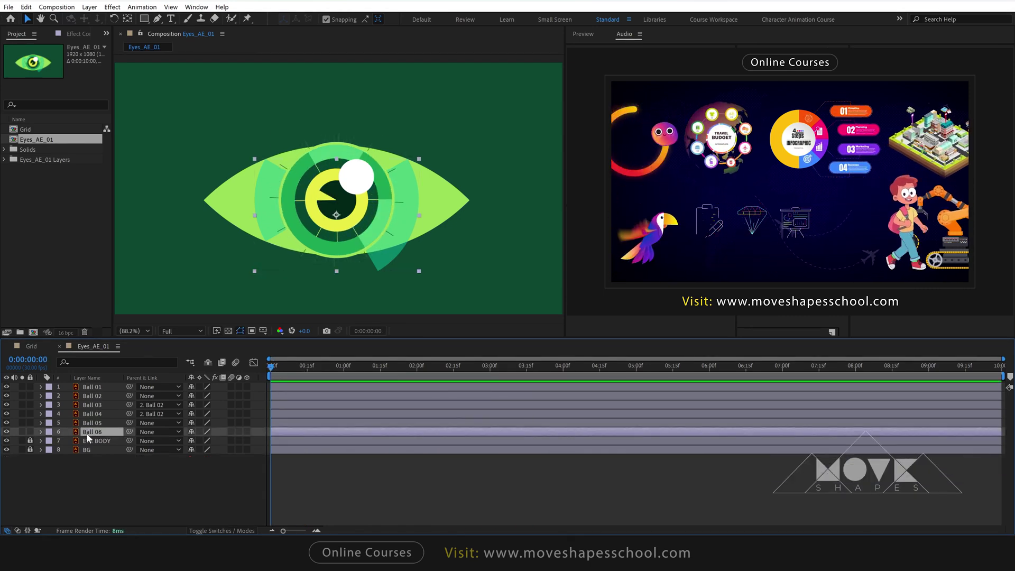
left_click(6, 431)
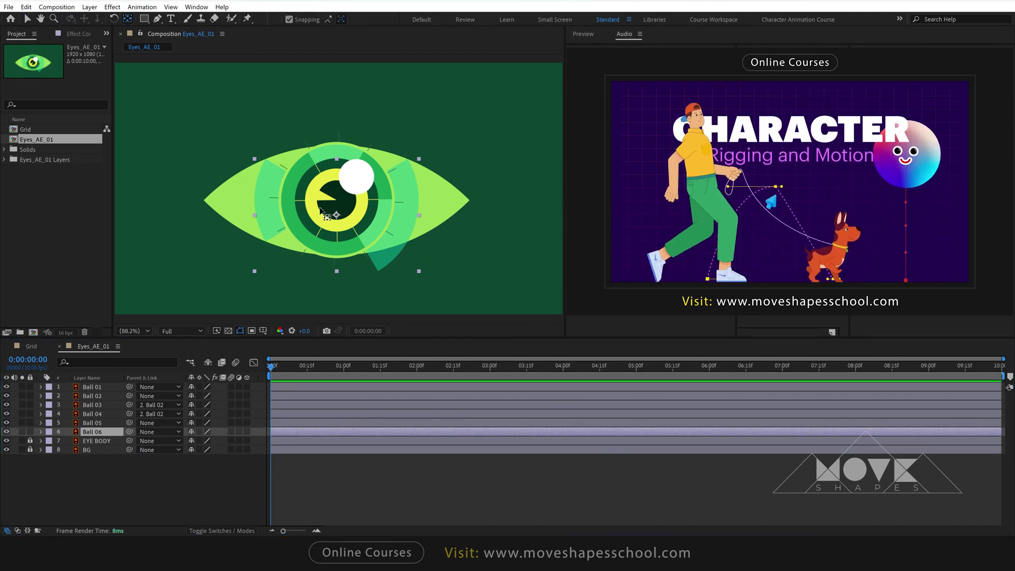
key("y")
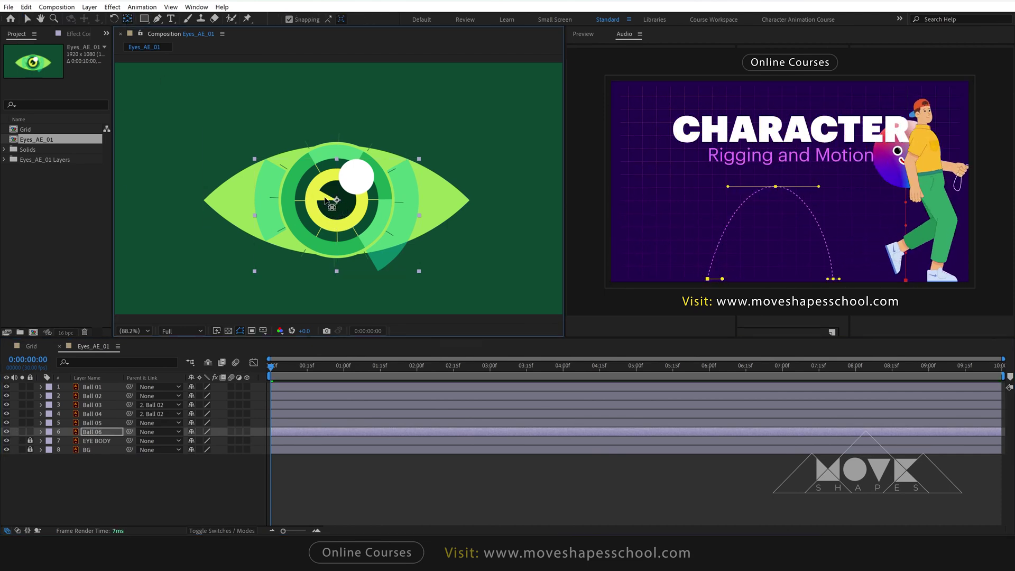
left_click(28, 18)
Paste the wiggle expression onto Ball 06's Rotation, change it to wiggle(0.7,180), and preview the animation
key("r")
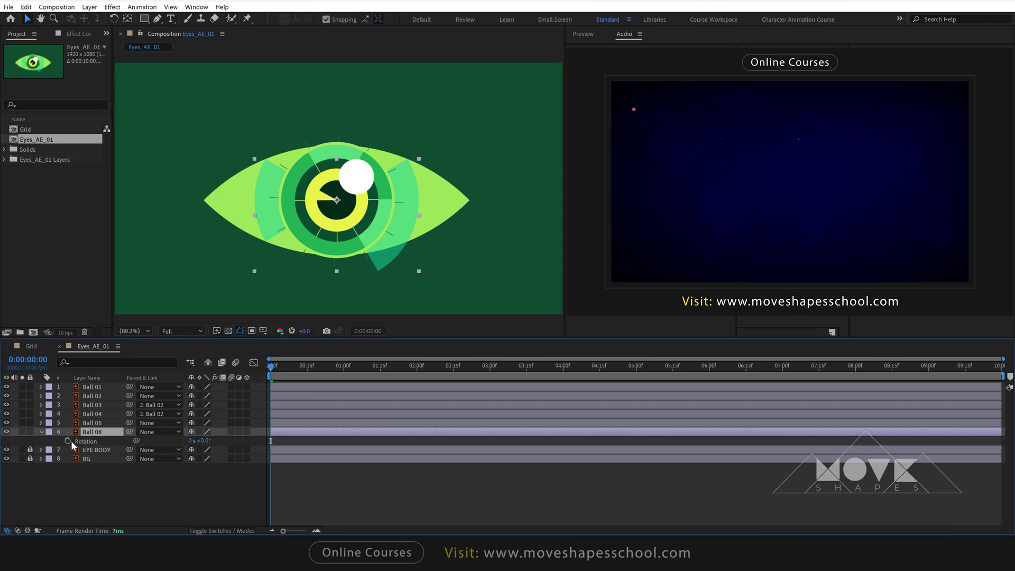
left_click(69, 440, "alt")
key("ctrl+v")
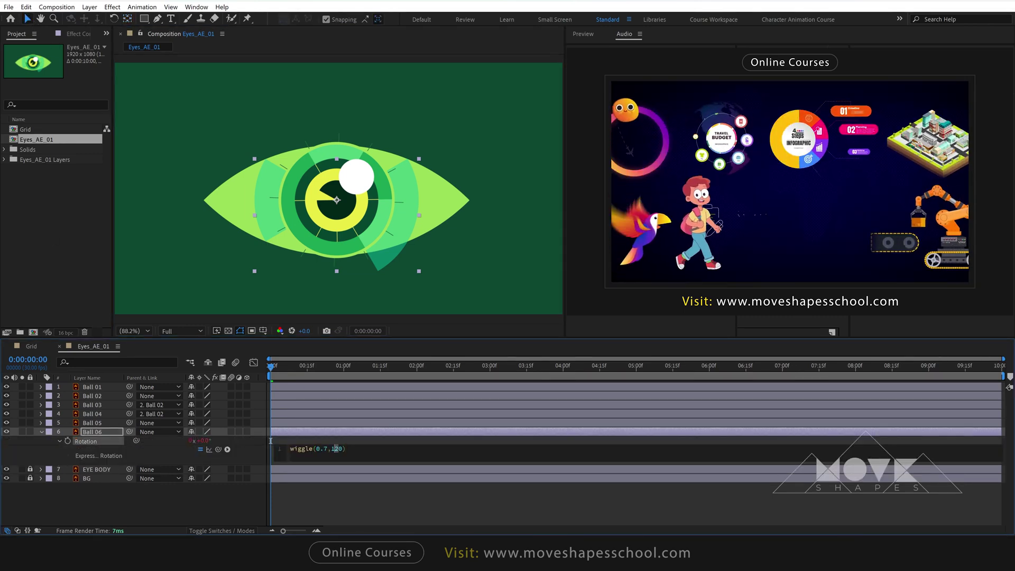
type("8")
left_click(336, 484)
key("space")
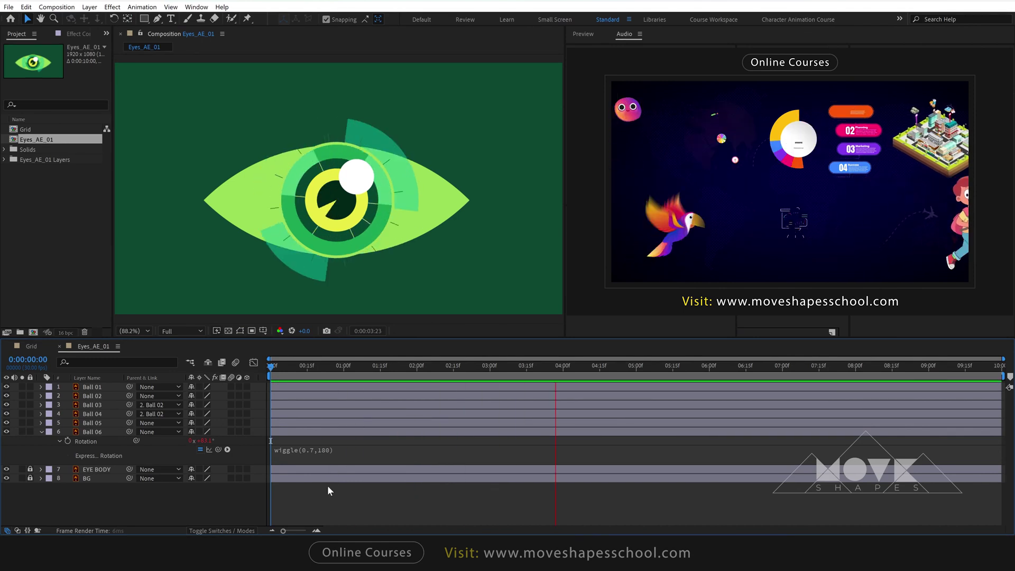
key("space")
Change Ball 06's Rotation expression to wiggle(0.9,180), preview it, and return to the first frame
left_click(323, 449)
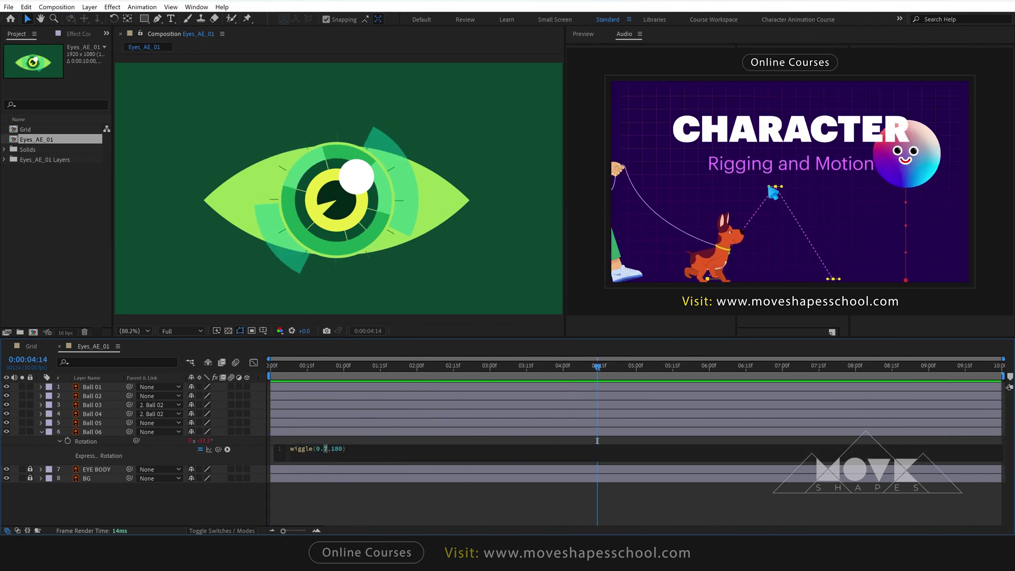
key("Delete")
type("9")
left_click(333, 497)
left_click(286, 369)
key("space")
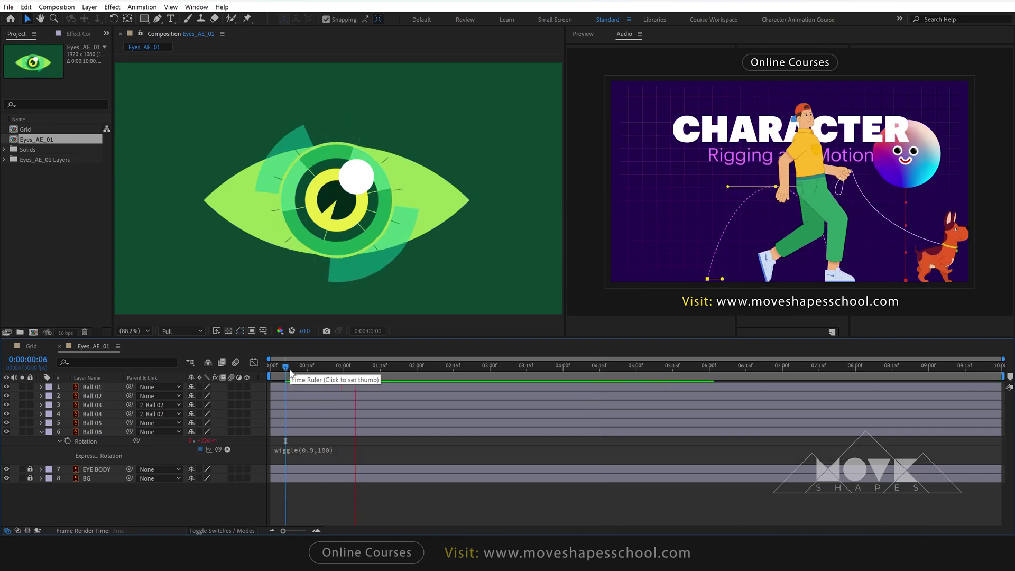
left_click_drag(316, 366, 236, 382)
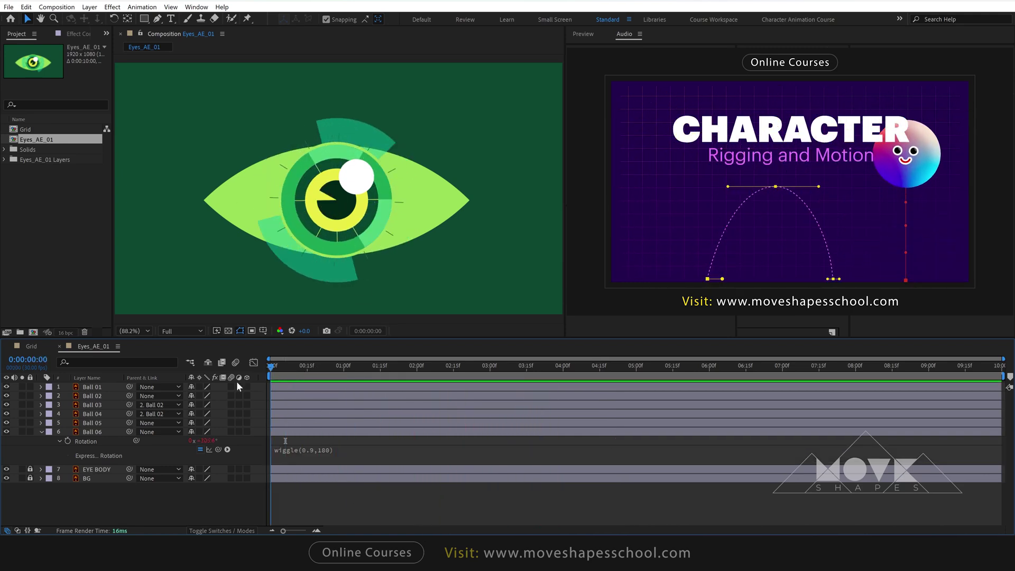
Collapse Ball 06, lock all six Ball layers, and unlock and select the EYE BODY layer
left_click(41, 432)
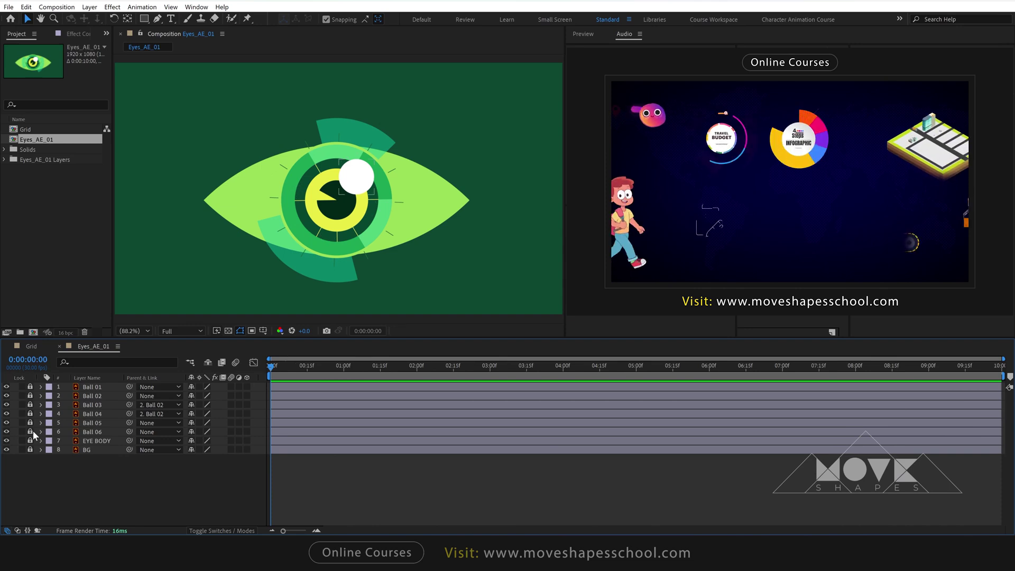
left_click(30, 440)
left_click(96, 441)
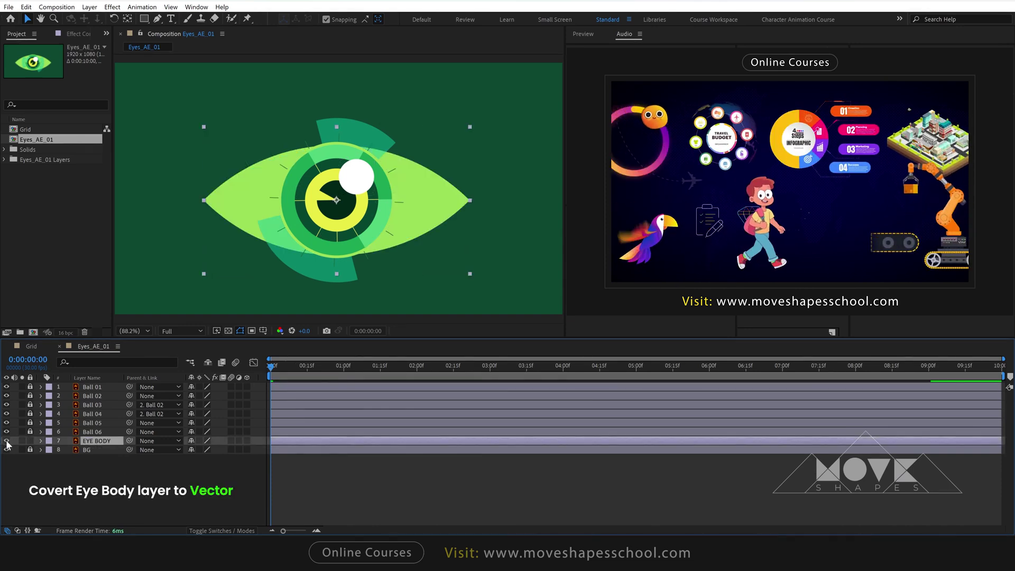
Create shapes from the EYE BODY vector layer and hide the original EYE BODY layer from the timeline as shy
right_click(95, 440)
mouse_move(142, 349)
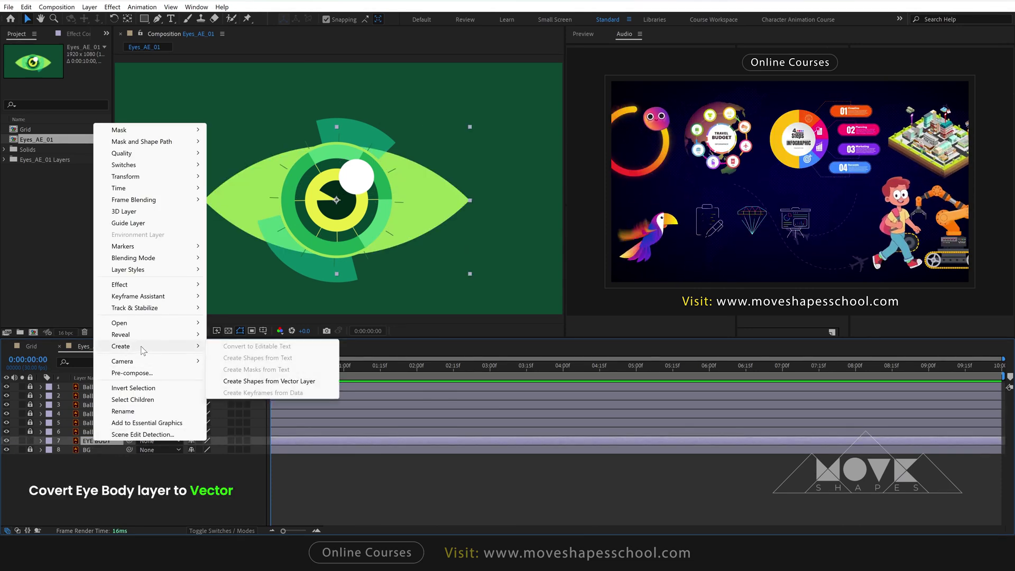
left_click(257, 381)
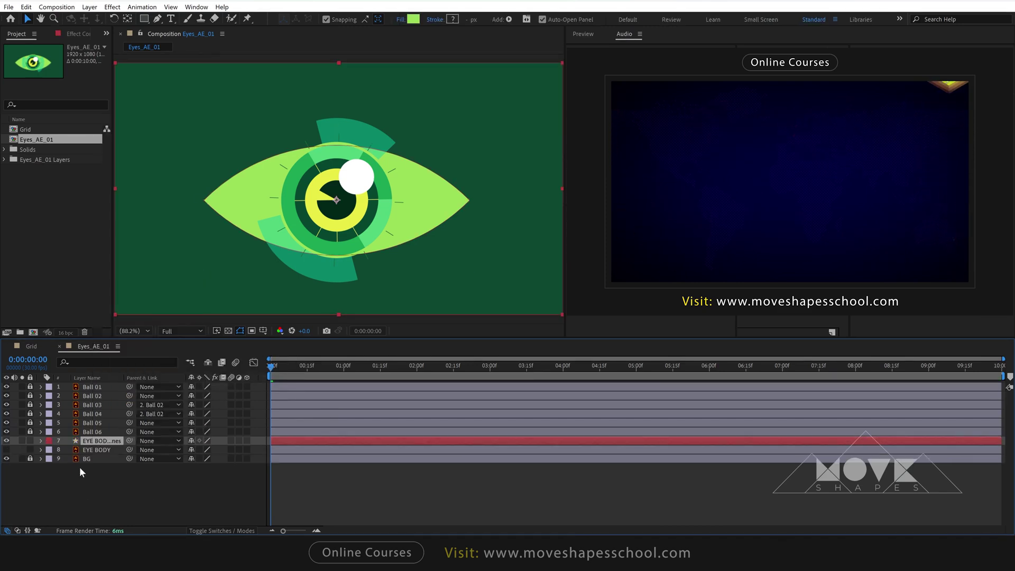
left_click(191, 449)
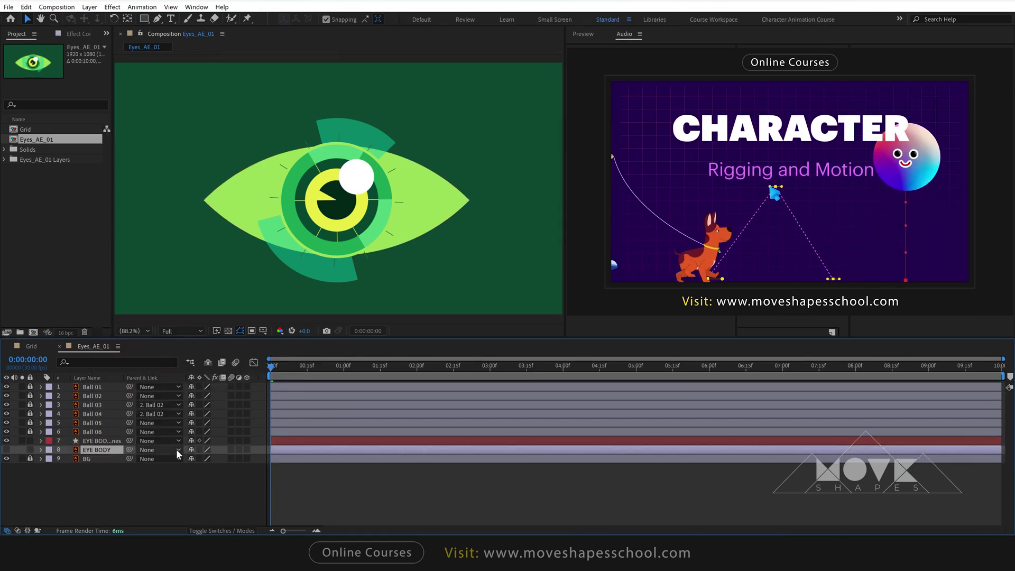
left_click(207, 362)
Delete the nested Group 1 inside the EYE BODY shape layer's main Group 1
left_click(101, 441)
left_click(42, 440)
left_click(51, 451)
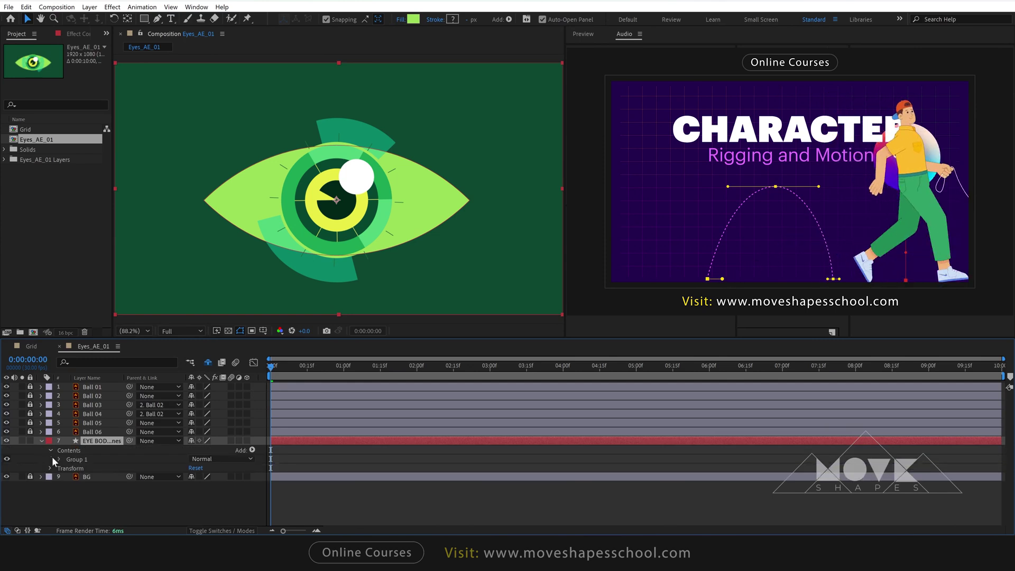
left_click(59, 458)
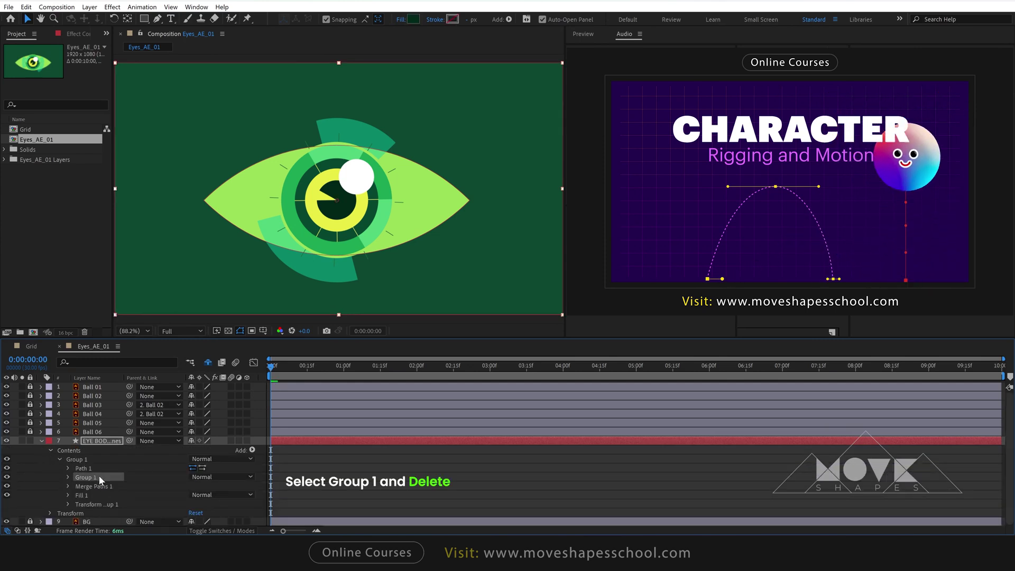
key("Delete")
Set a Path keyframe at 0:00:00:15 on the eye body shape and show only the layer's keyframed properties
left_click(76, 458)
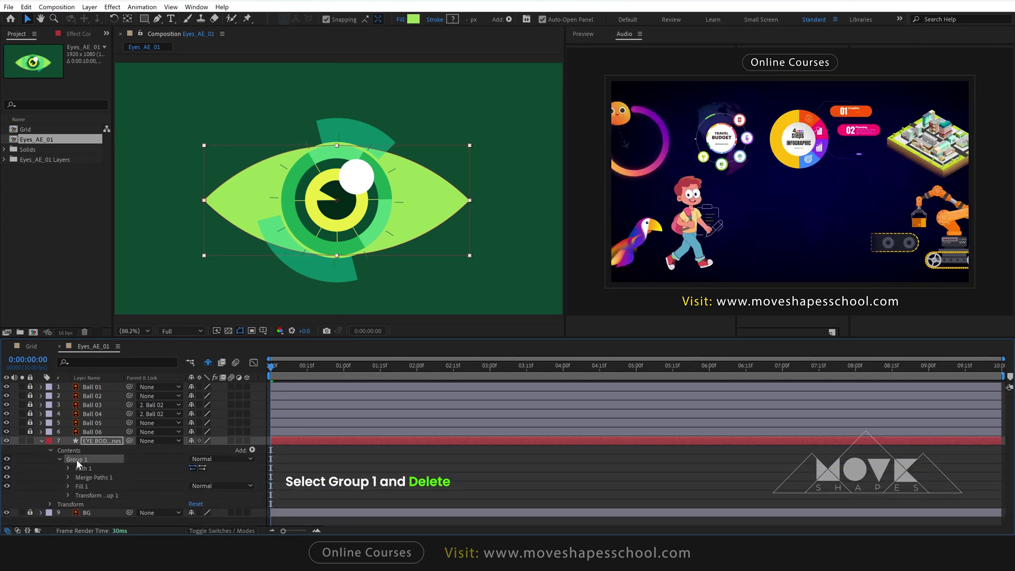
left_click(68, 468)
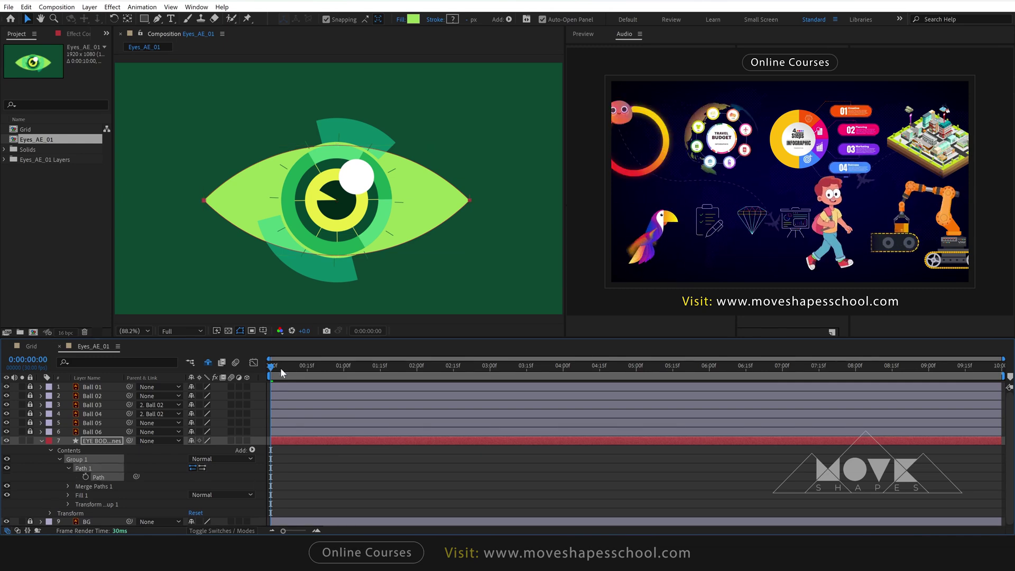
left_click_drag(280, 366, 304, 370)
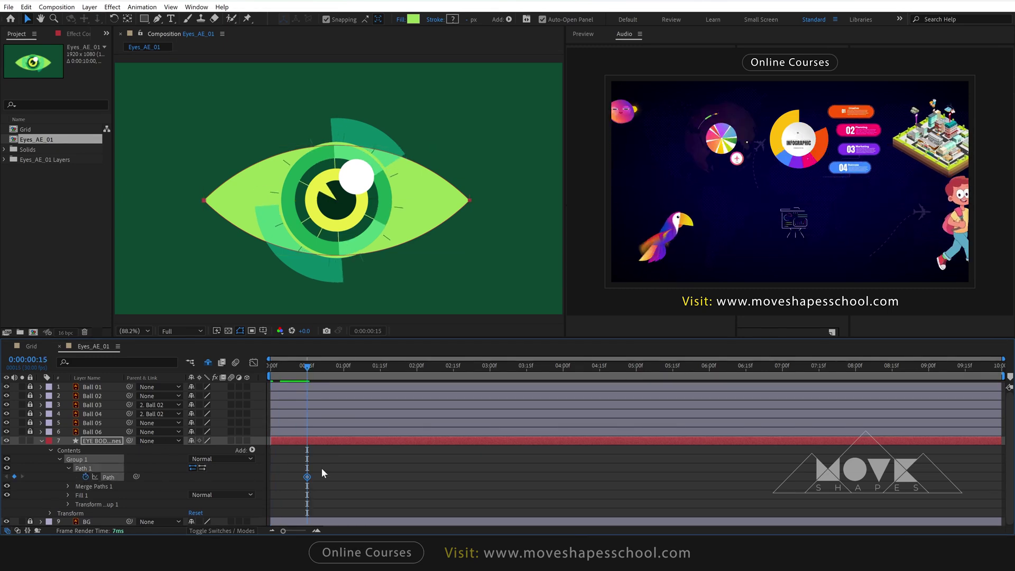
key("u")
left_click(331, 478)
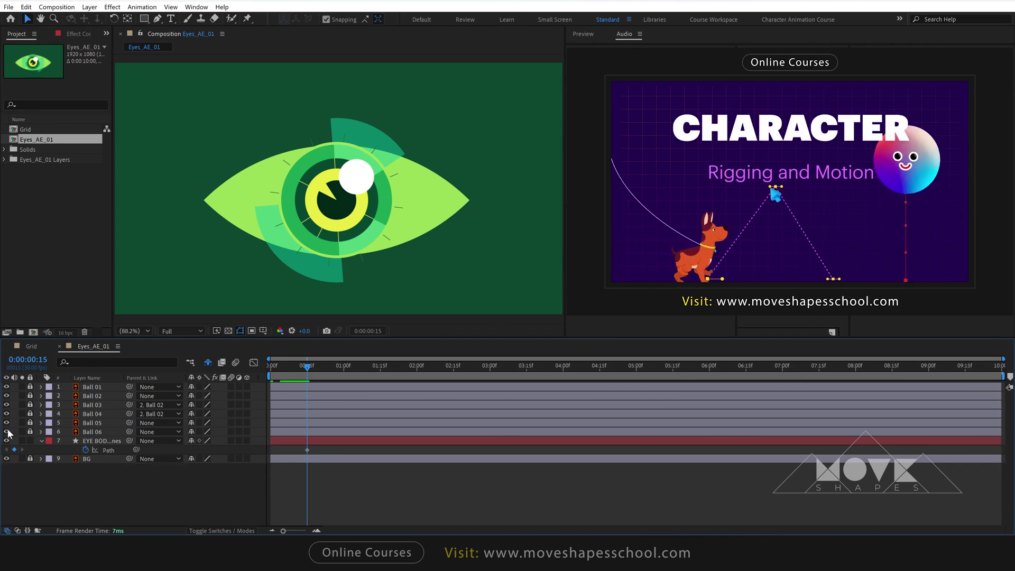
Hide all six Ball layers and add a second Path keyframe to the eye body shape at 1 second
left_click_drag(8, 432, 7, 386)
left_click(338, 371)
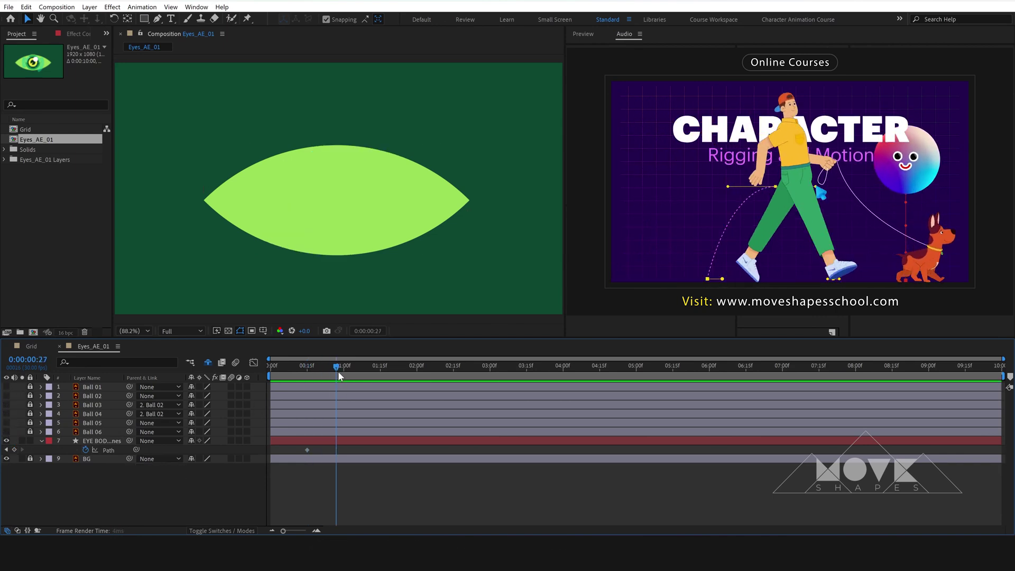
left_click_drag(338, 371, 344, 370)
left_click(14, 449)
At 0:00:00:22, flatten the eye body path into a closed line by pulling all four corner handles to its horizontal centre, and preview it
left_click(323, 366)
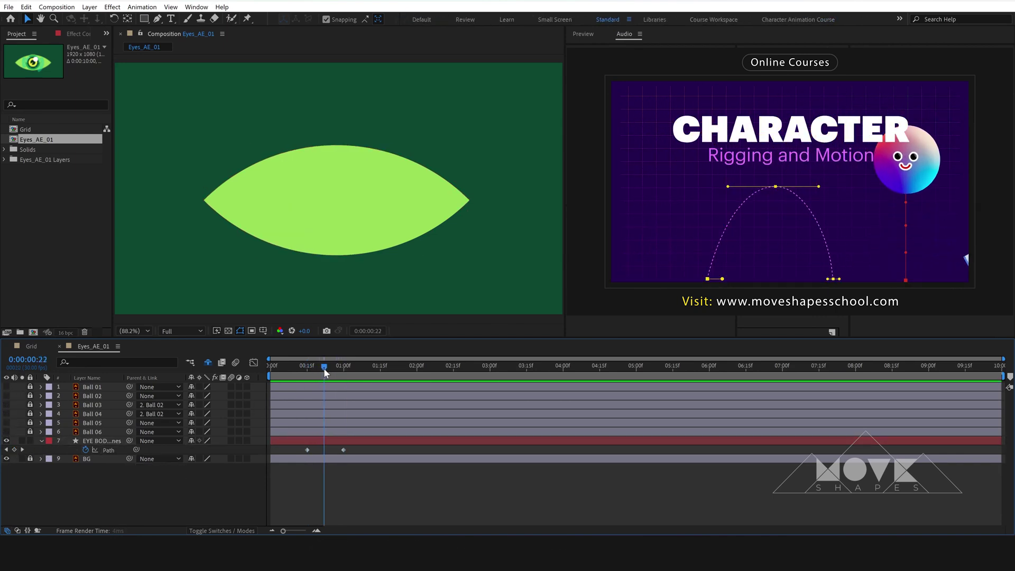
left_click(309, 442)
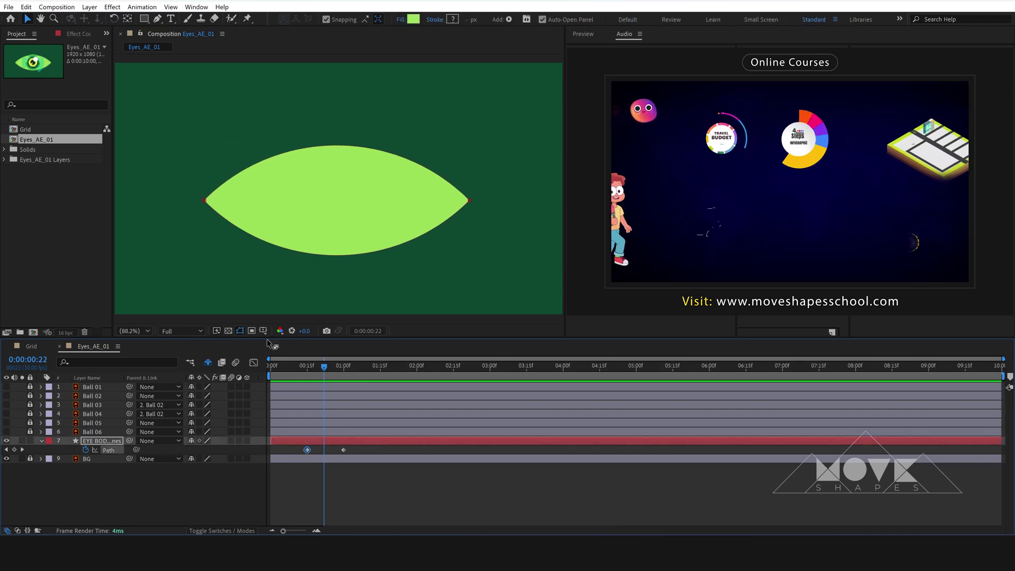
left_click_drag(183, 177, 233, 222)
left_click_drag(278, 127, 332, 197)
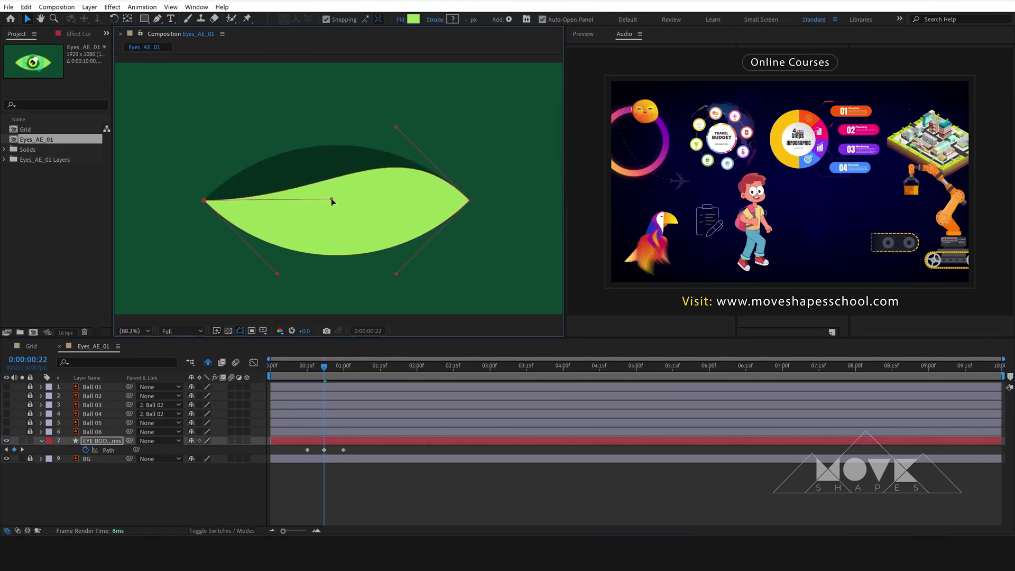
left_click_drag(396, 127, 332, 197)
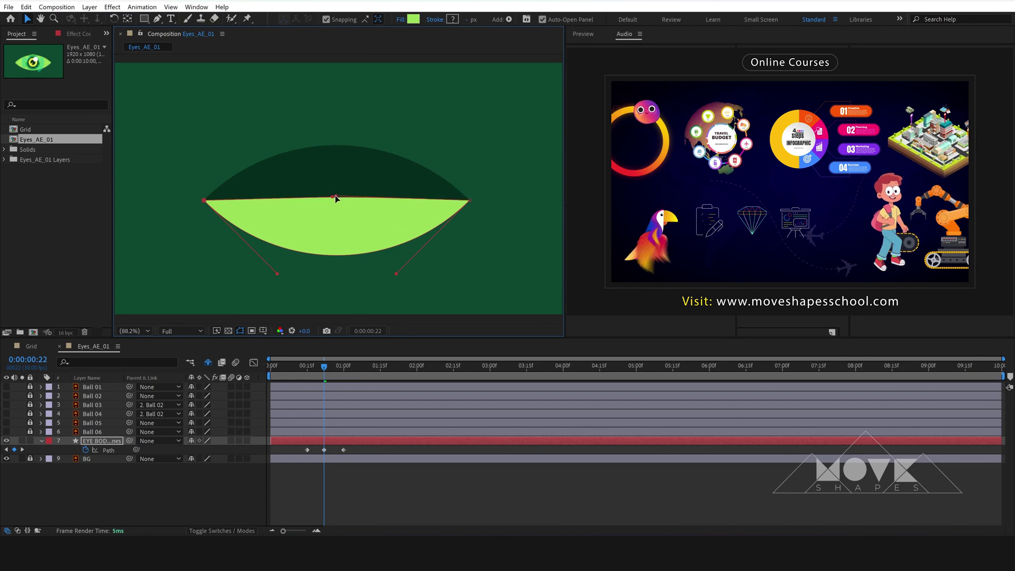
left_click_drag(279, 276, 331, 199)
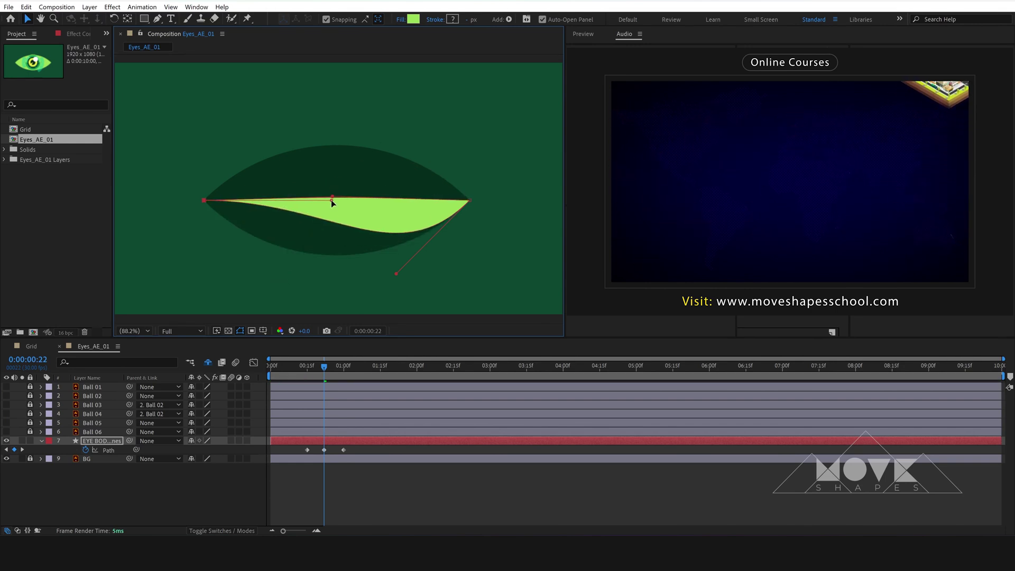
left_click_drag(391, 268, 332, 200)
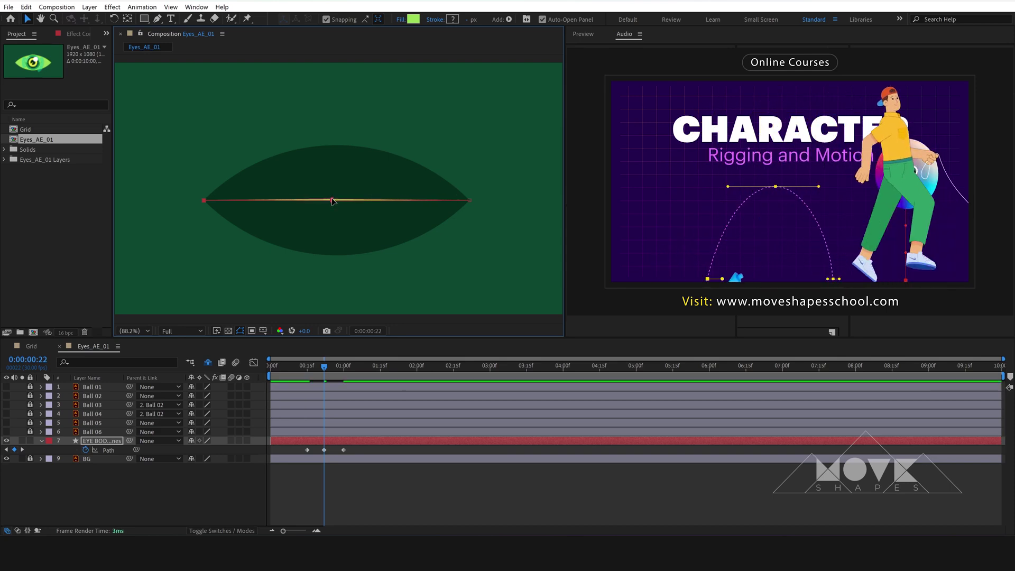
left_click(333, 466)
left_click(312, 369)
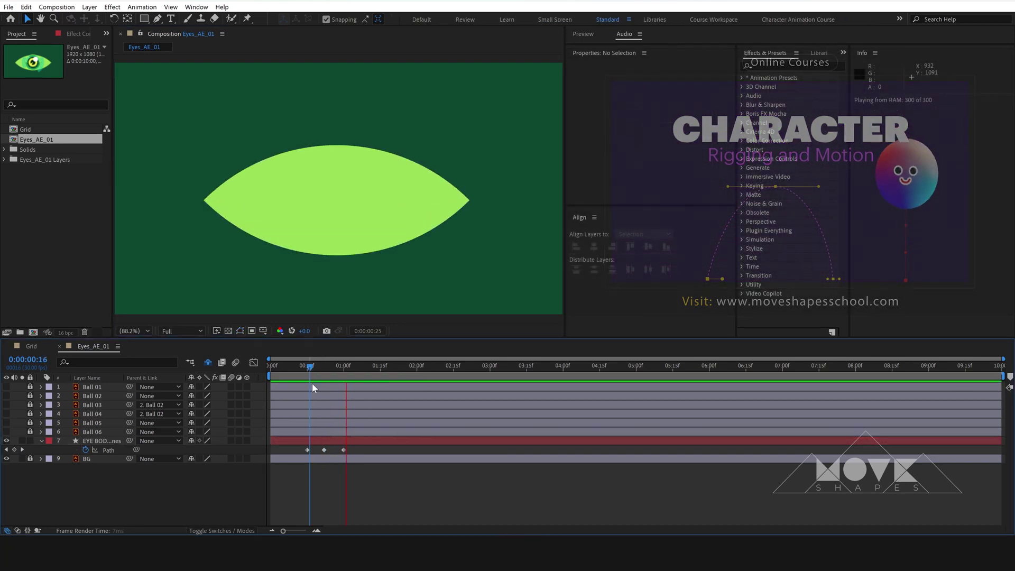
Apply Easy Ease to all three Path keyframes of the eye body shape and preview the blink
left_click_drag(344, 448, 308, 454)
right_click(308, 454)
mouse_move(351, 442)
left_click(465, 478)
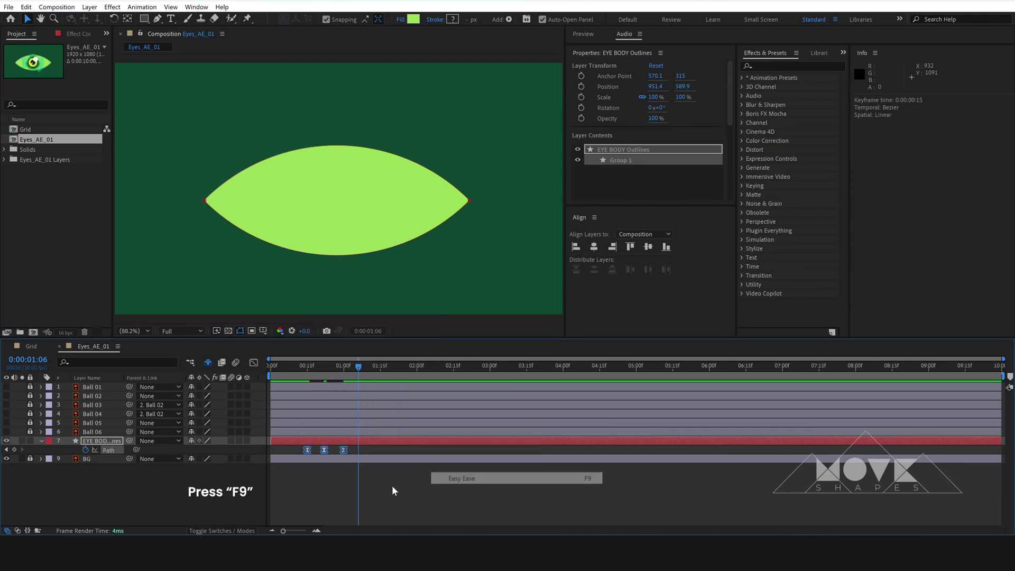
left_click(391, 486)
left_click(307, 366)
key("space")
Tighten the blink by moving the middle Path keyframe to about frame 20 and the last to 0:00:00:27, and preview it
left_click_drag(324, 449, 341, 450)
left_click(325, 401)
left_click(340, 450)
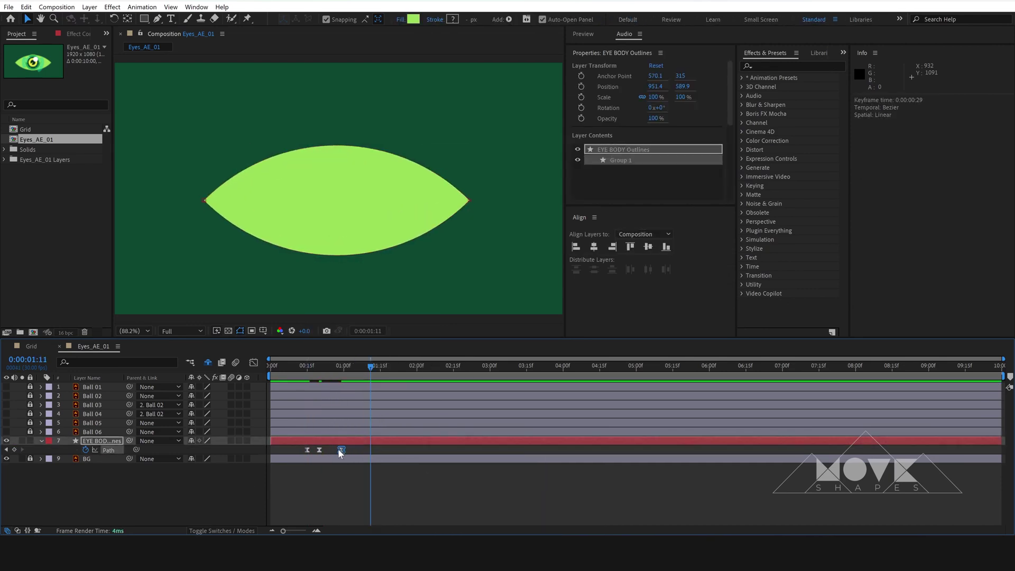
left_click(343, 454)
left_click(302, 366)
key("space")
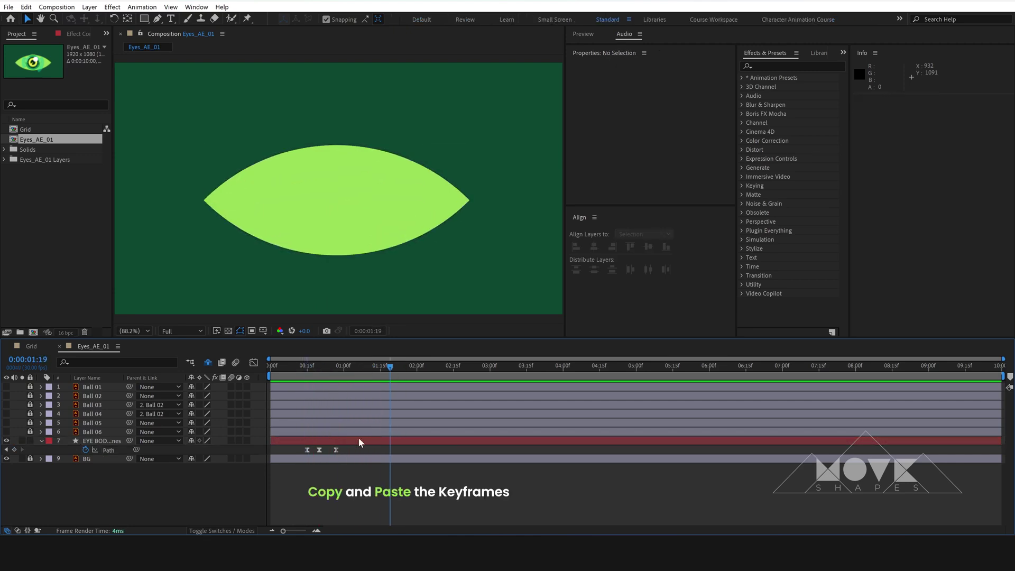
Copy the three blink keyframes, paste them at 0:00:01:19 and 0:00:02:22, and preview the repeated blinks
left_click_drag(358, 438, 286, 460)
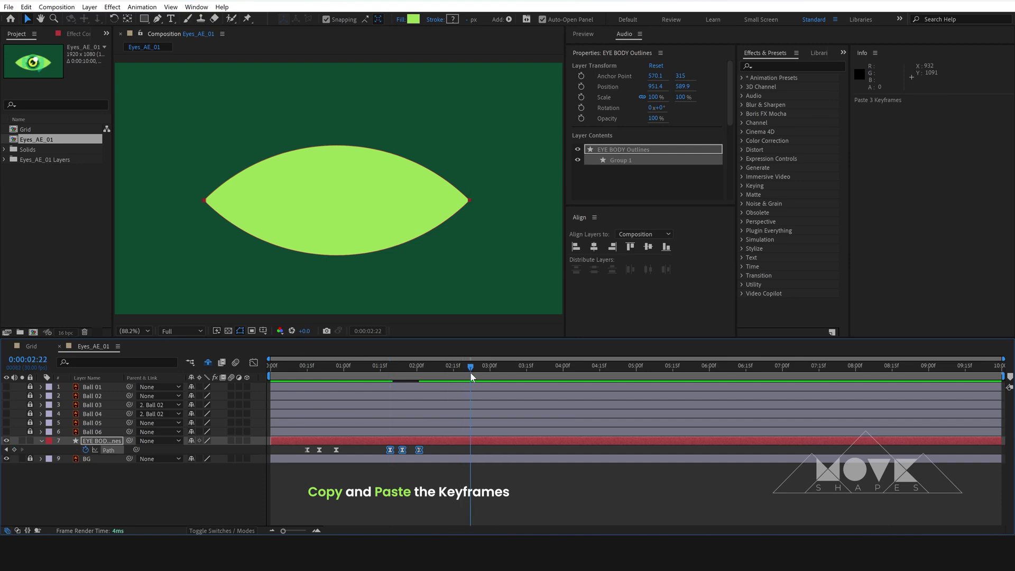
key("ctrl+v")
left_click(312, 368)
key("space")
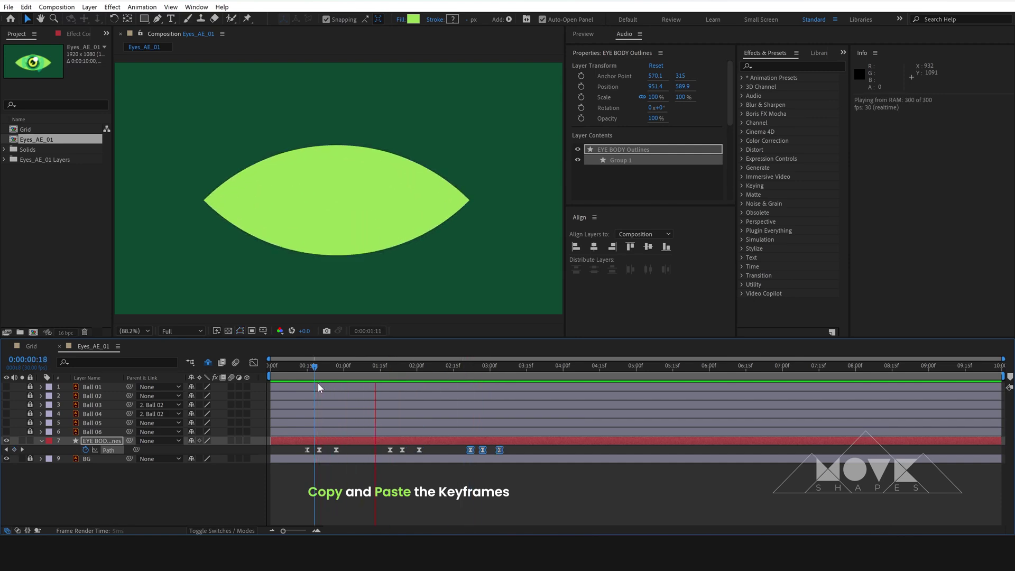
key("space")
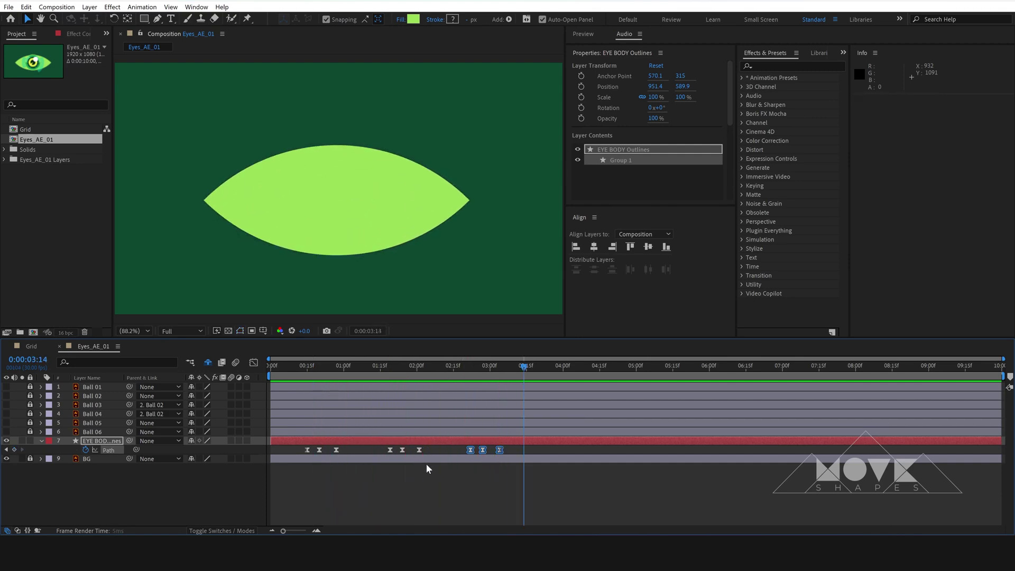
Shift the pasted blink keyframe groups earlier to start at about 0:00:01:12 and at 0:00:02:15, and preview the timing
left_click_drag(426, 463, 385, 449)
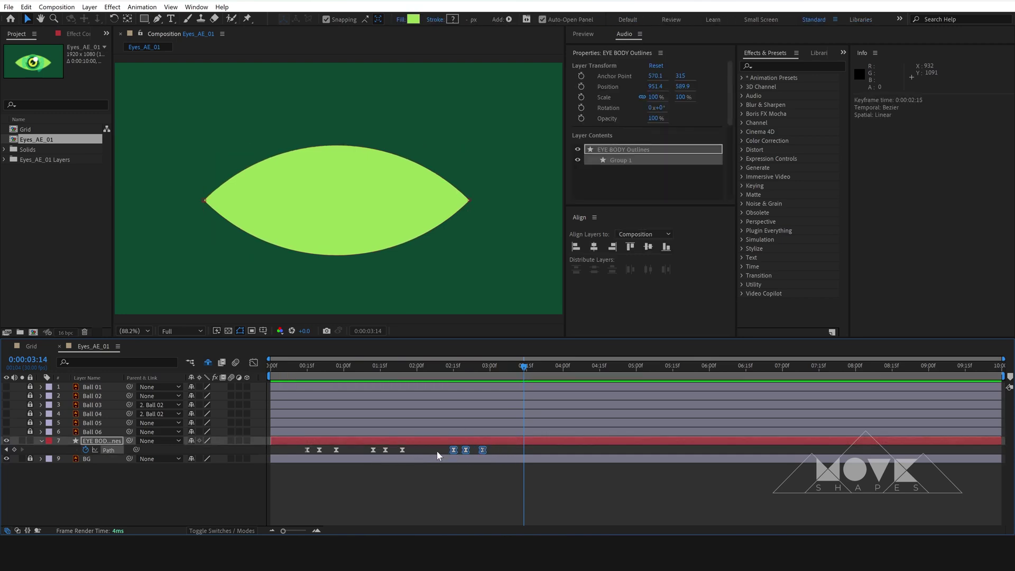
left_click(436, 454)
left_click(285, 367)
key("space")
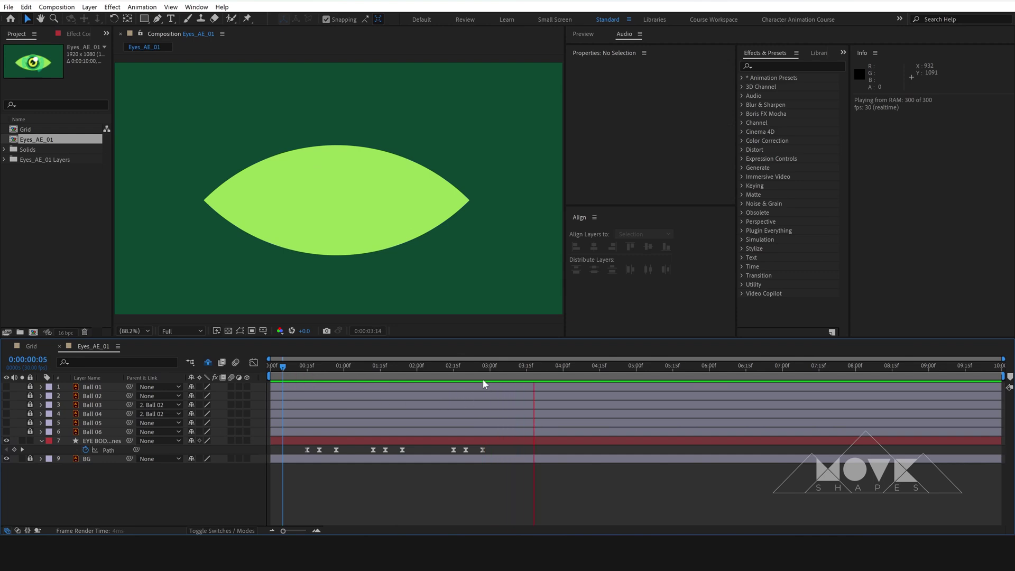
Make all six Ball layers visible again and preview the full eye from the start of the composition
left_click_drag(513, 374, 262, 391)
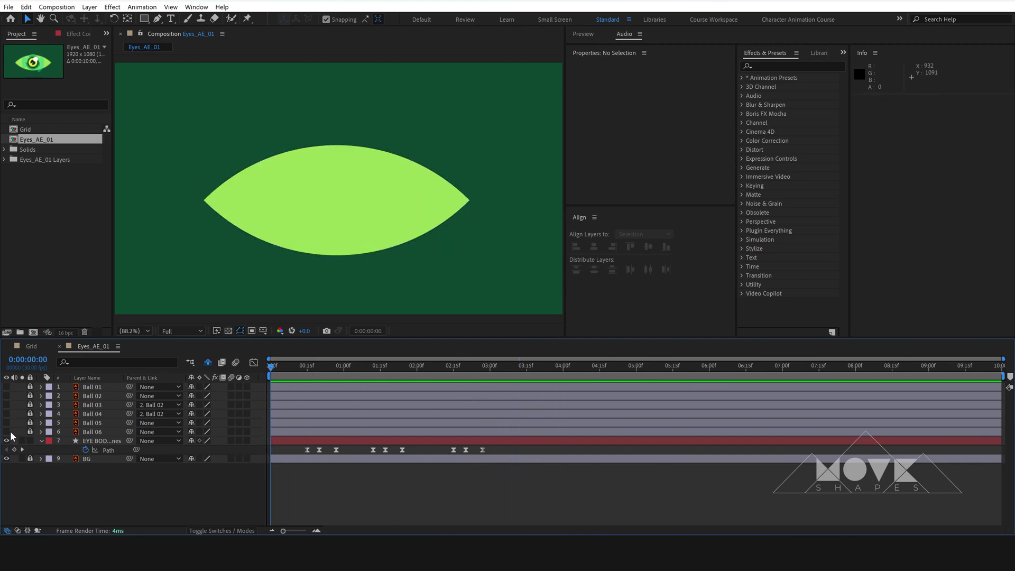
left_click_drag(6, 431, 6, 386)
key("space")
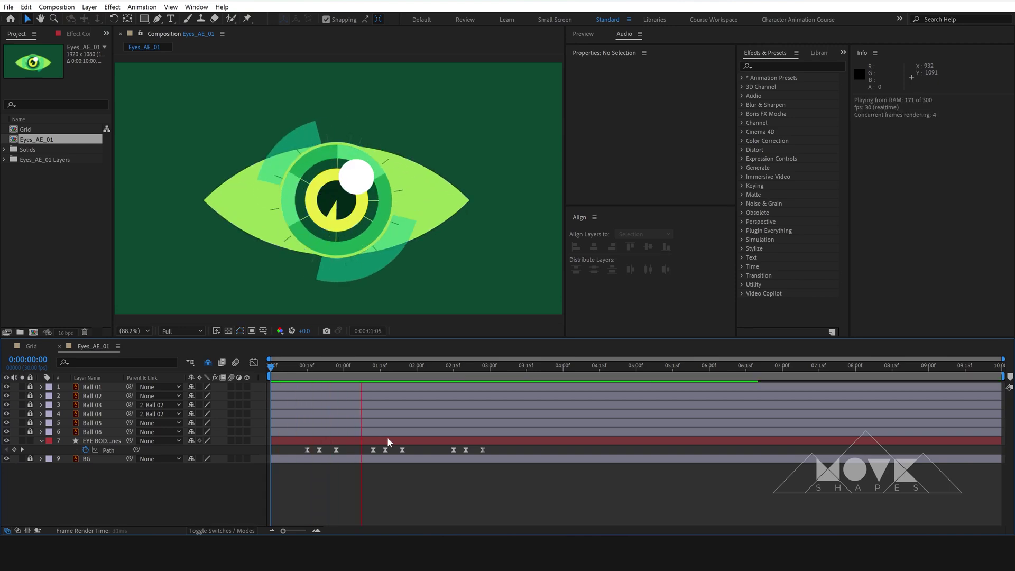
key("space")
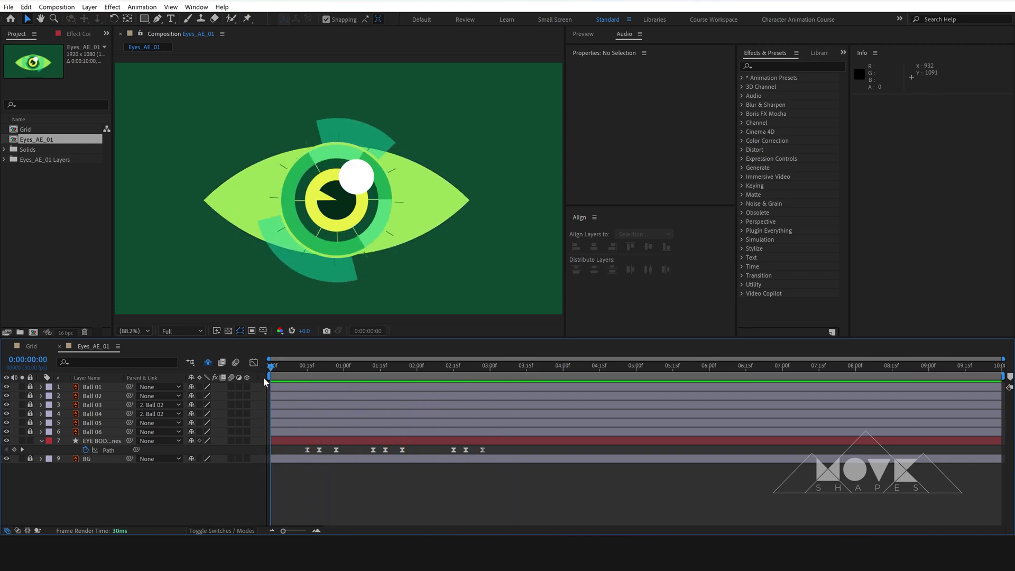
Create a null object and move its anchor point to the centre of the eyeball
right_click(333, 484)
mouse_move(368, 360)
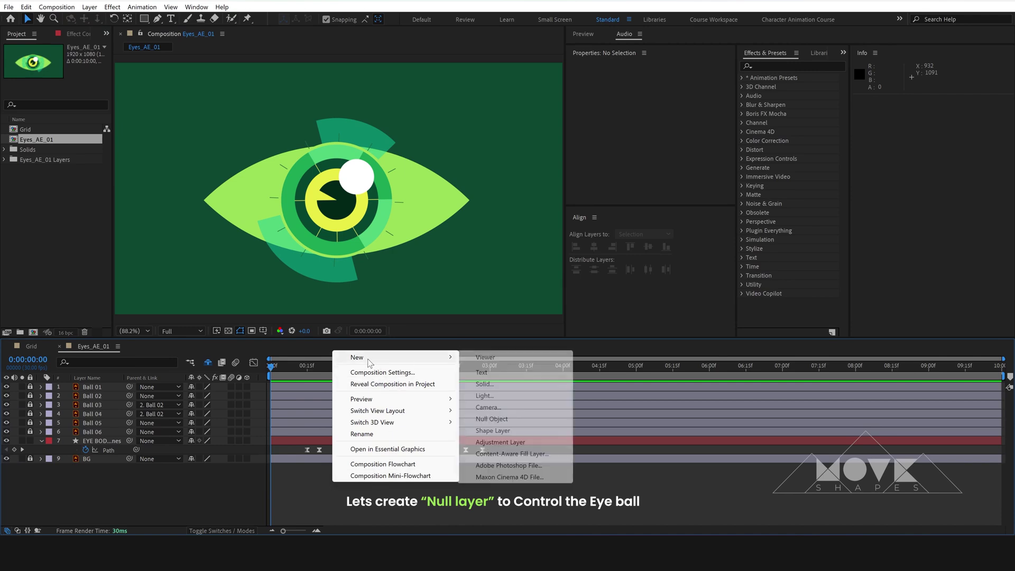
left_click(492, 419)
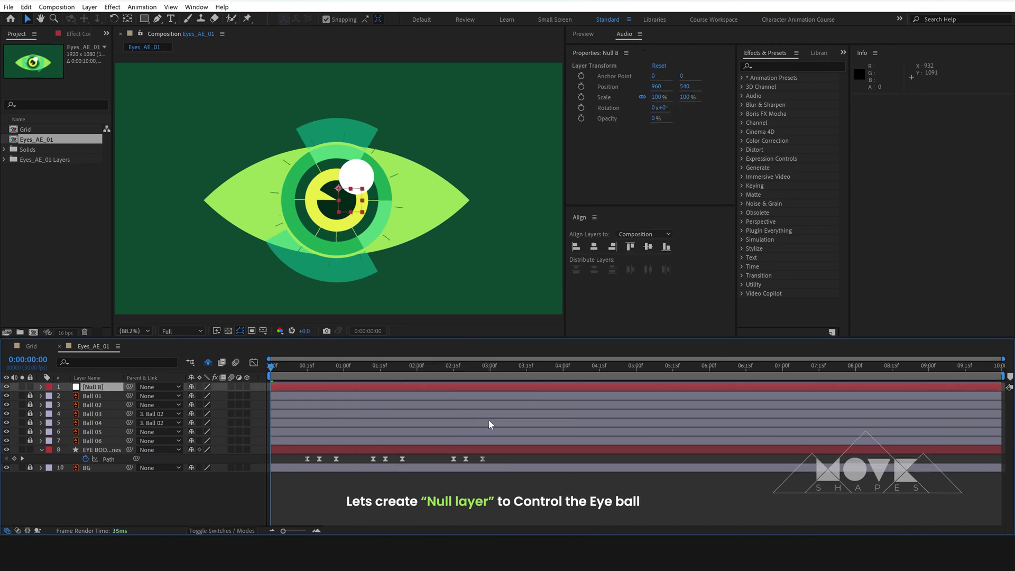
left_click(126, 20)
left_click_drag(338, 190, 339, 201)
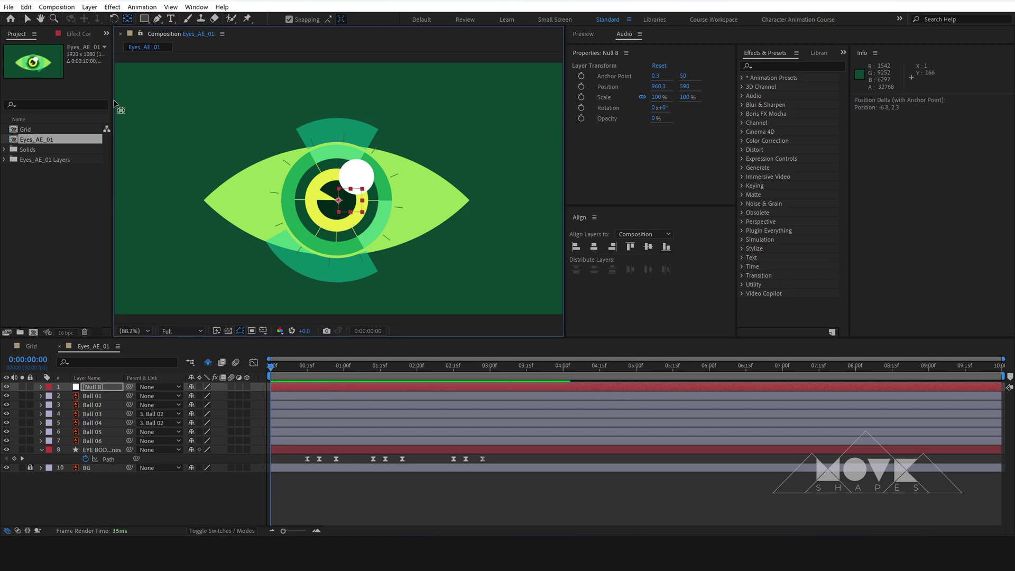
left_click(27, 20)
Parent the Ball 01, Ball 02, Ball 05 and Ball 06 layers to the new null
left_click(100, 395)
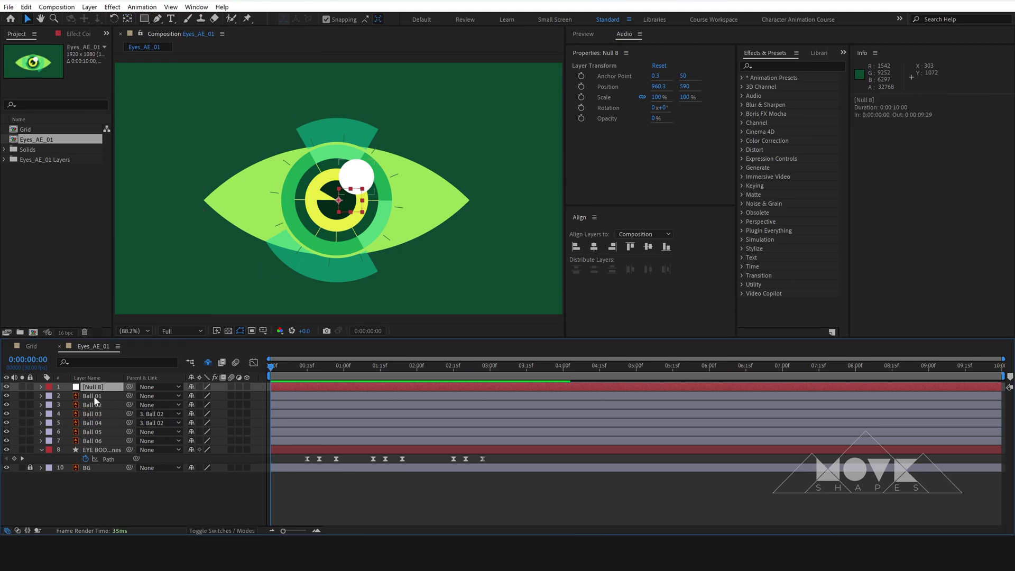
left_click(100, 404, "ctrl")
left_click(101, 431, "ctrl")
left_click(100, 440, "ctrl")
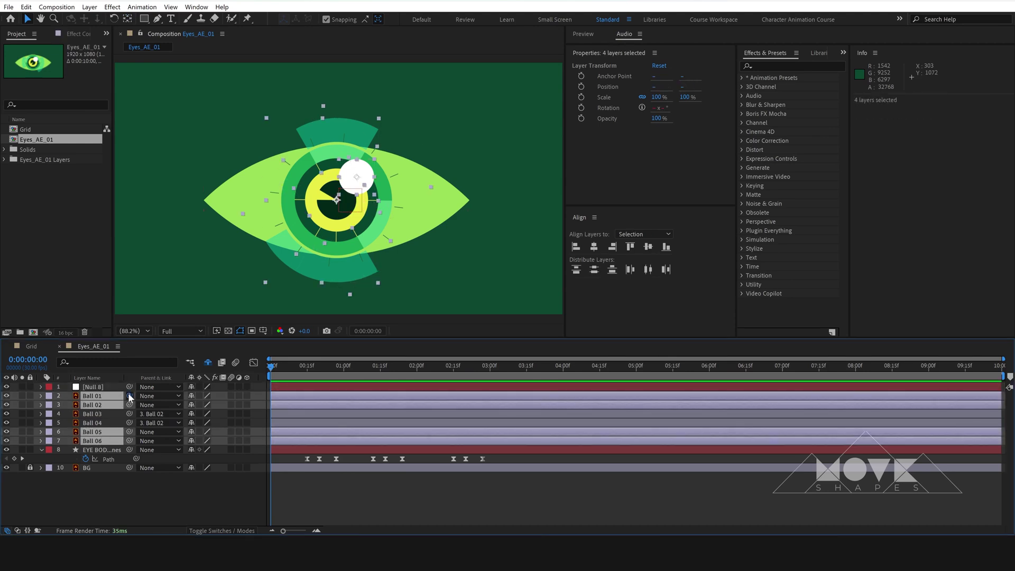
left_click_drag(104, 392, 100, 390)
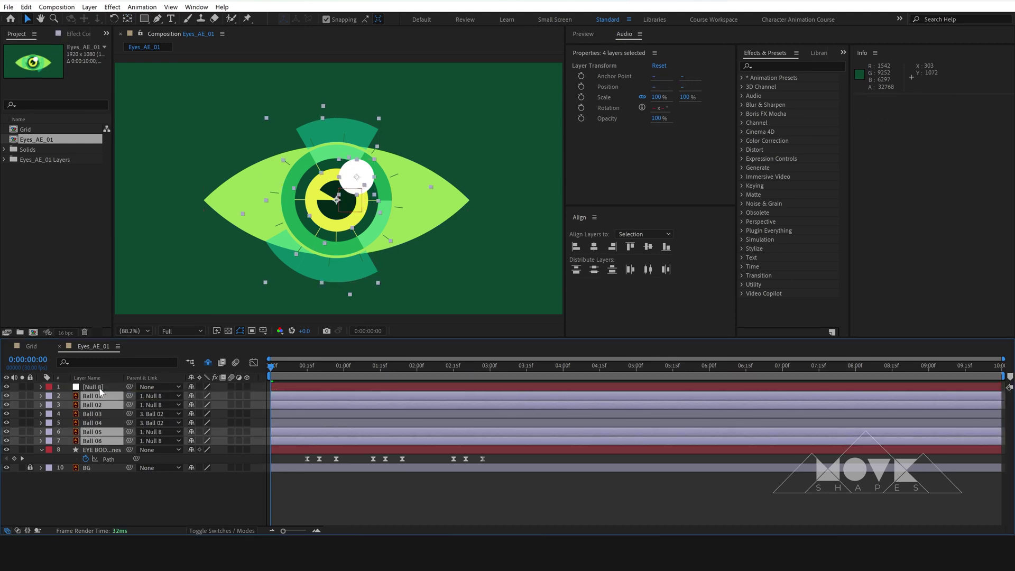
Keyframe the null's Position at 0:00:00:15 and set its X position to 697.2 at 0:00:00:27
left_click(307, 371)
key("p")
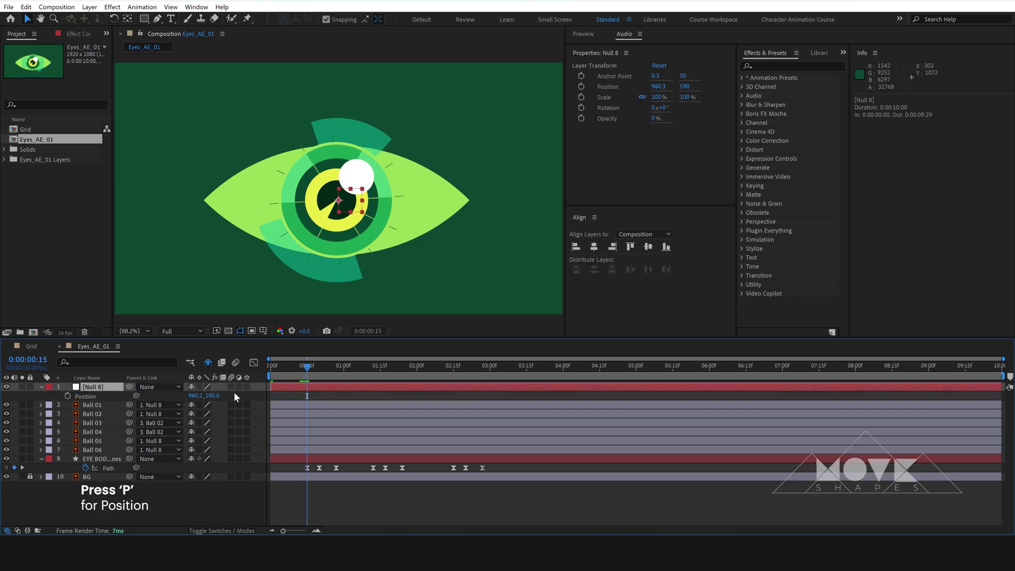
left_click(67, 395)
left_click_drag(336, 370, 338, 370)
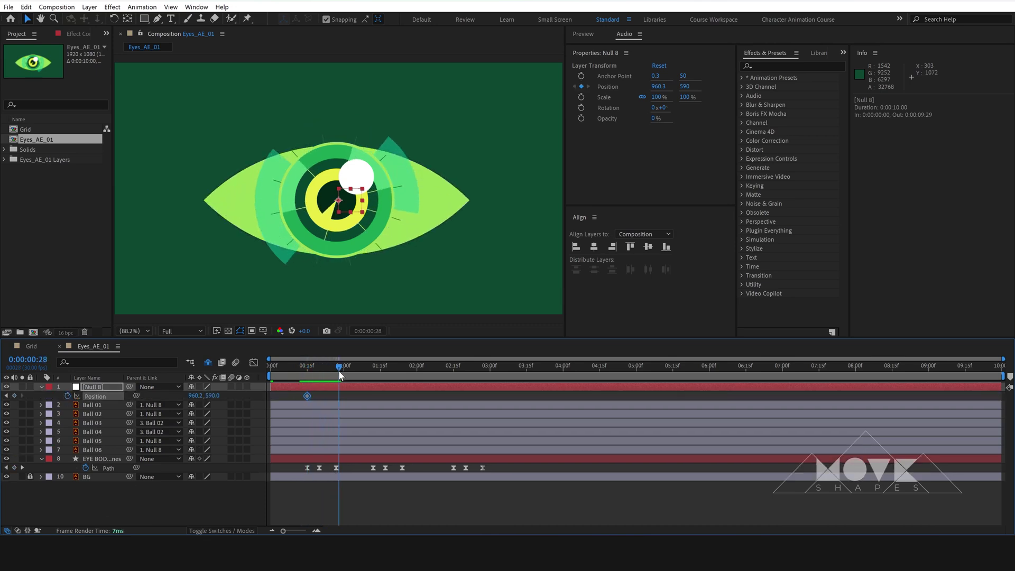
left_click_drag(195, 395, 54, 393)
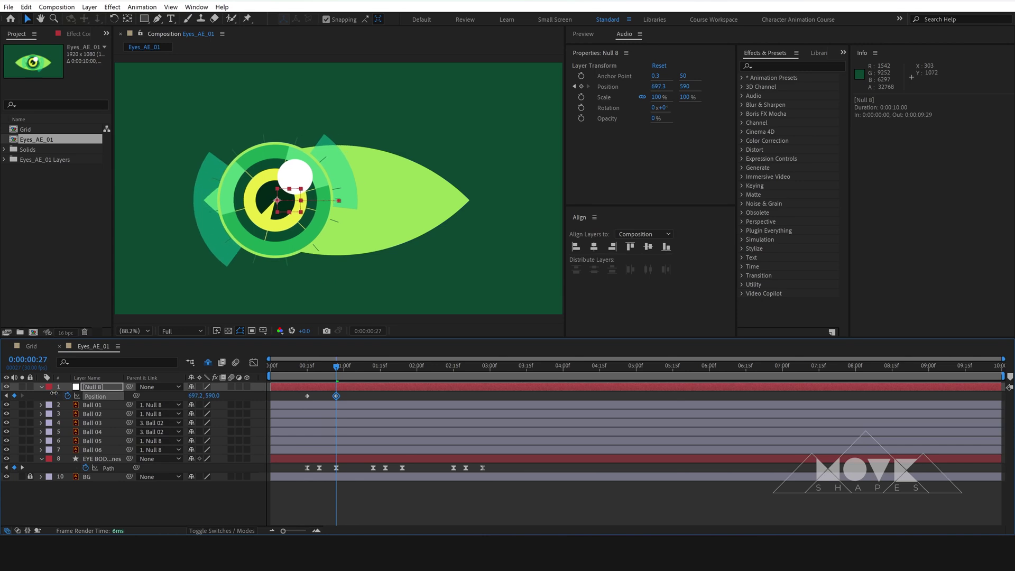
Keyframe the null's X position to 1190.2 at 0:00:01:24 and 947.2 at 0:00:02:27, with hold keyframes where the second and third blinks start
left_click_drag(353, 368, 403, 381)
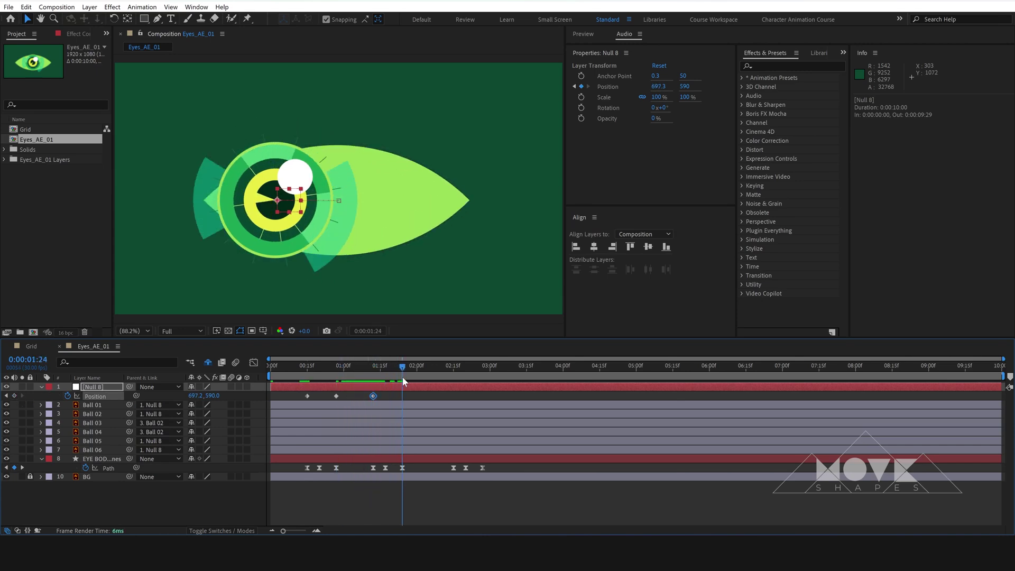
left_click_drag(196, 395, 485, 377)
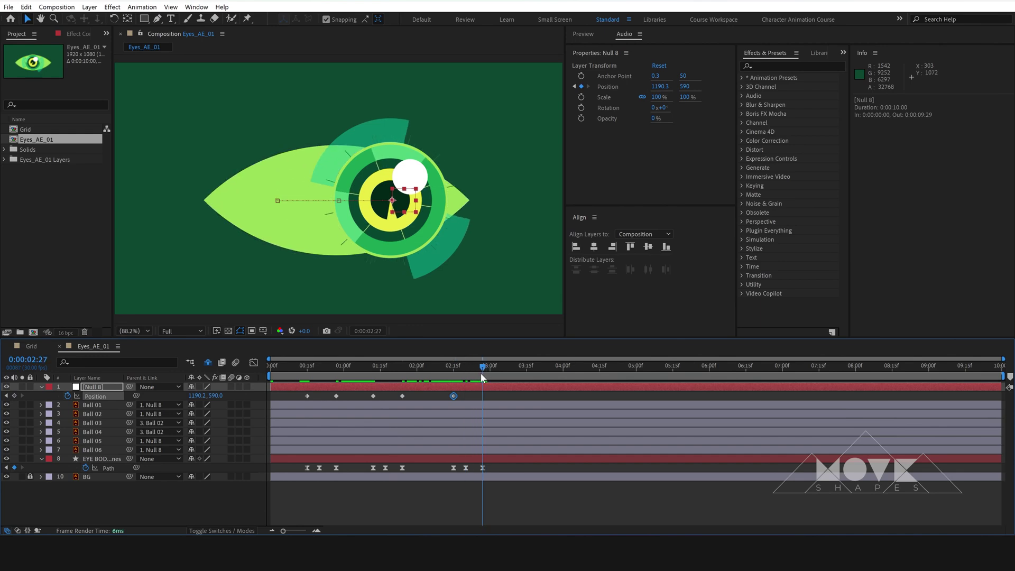
left_click_drag(199, 395, 98, 406)
Copy the null's first Position keyframe from 0:00:00:15 to 0:00:02:27 so the eyeball returns exactly to its starting place
left_click(307, 372)
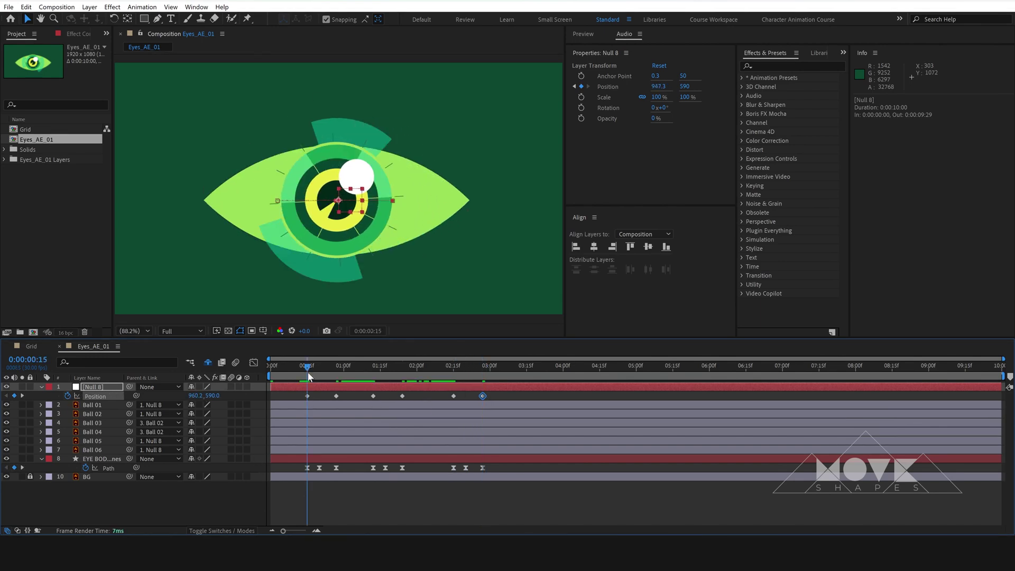
left_click(307, 395)
key("ctrl+c")
Apply Easy Ease to all six Position keyframes of the null
left_click_drag(461, 371, 302, 404)
key("F2")
right_click(306, 398)
mouse_move(349, 389)
left_click(443, 427)
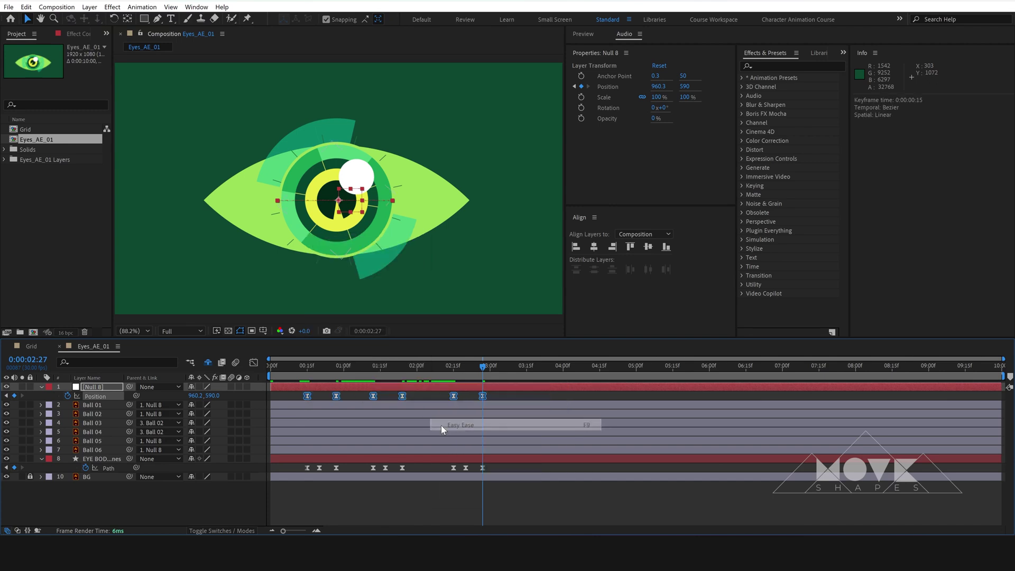
Lengthen the ease handles of the null's Position keyframes in the speed graph for sharper mid-move peaks, and preview the eye movement
left_click(255, 364)
double_click(324, 499)
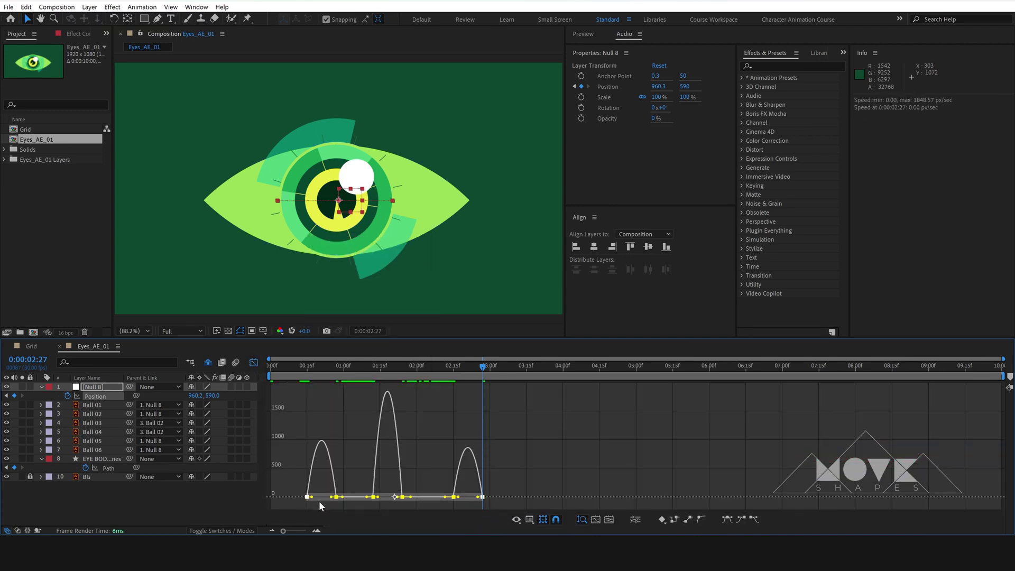
left_click_drag(312, 497, 329, 496)
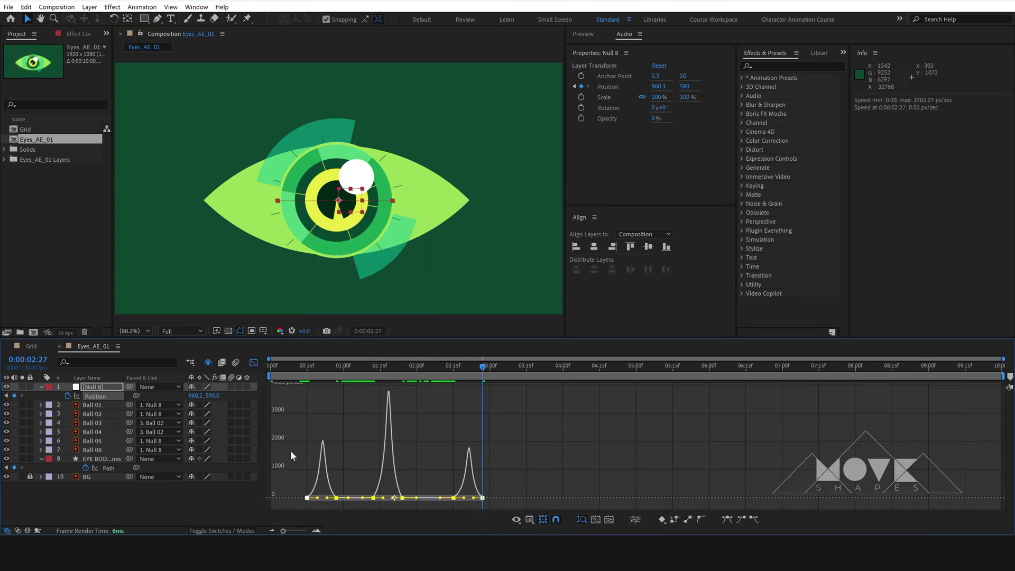
left_click(254, 364)
key("space")
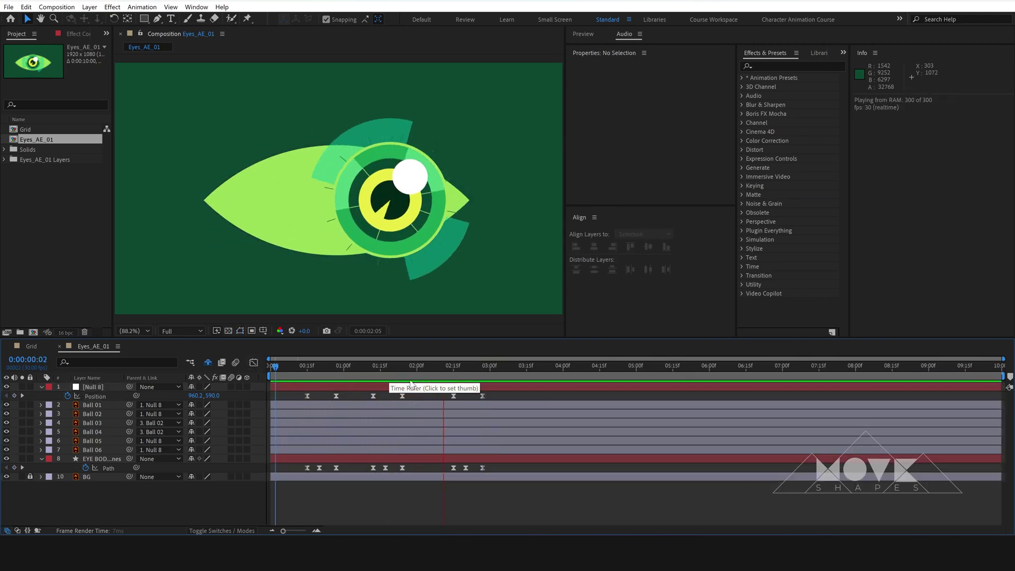
key("space")
key("k")
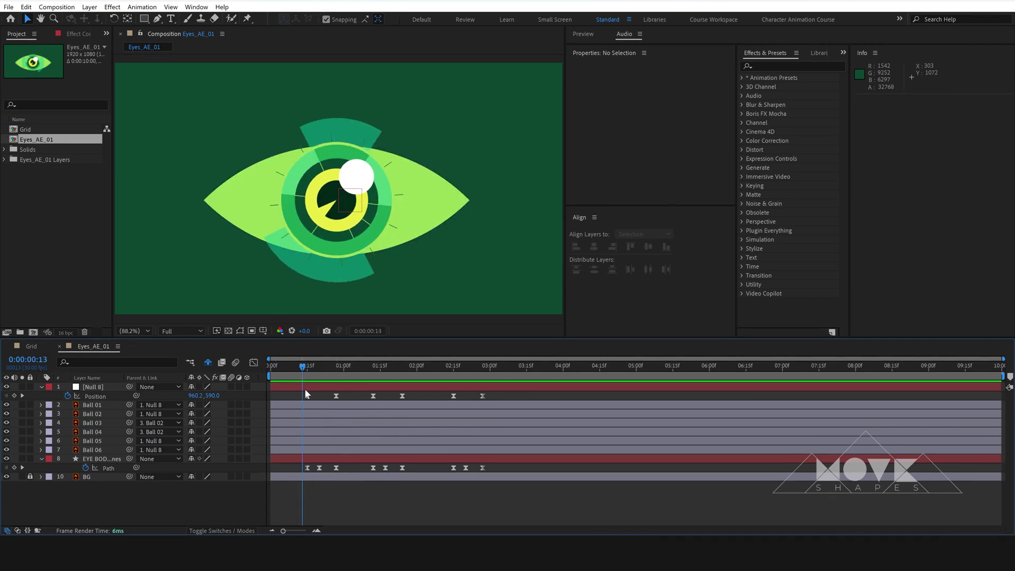
Collapse the null's revealed properties and duplicate the EYE BODY Outlines layer
key("u")
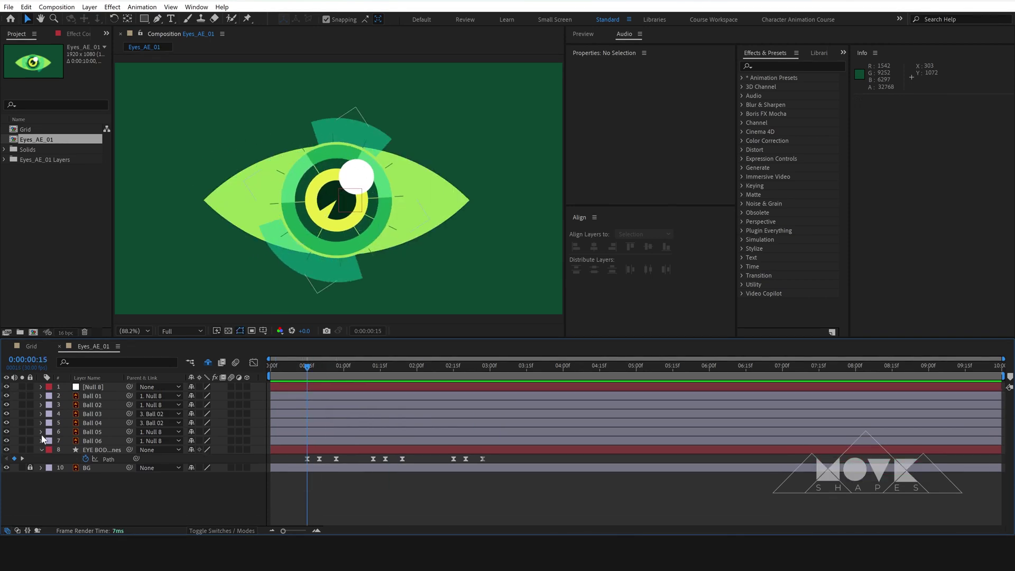
left_click(179, 452)
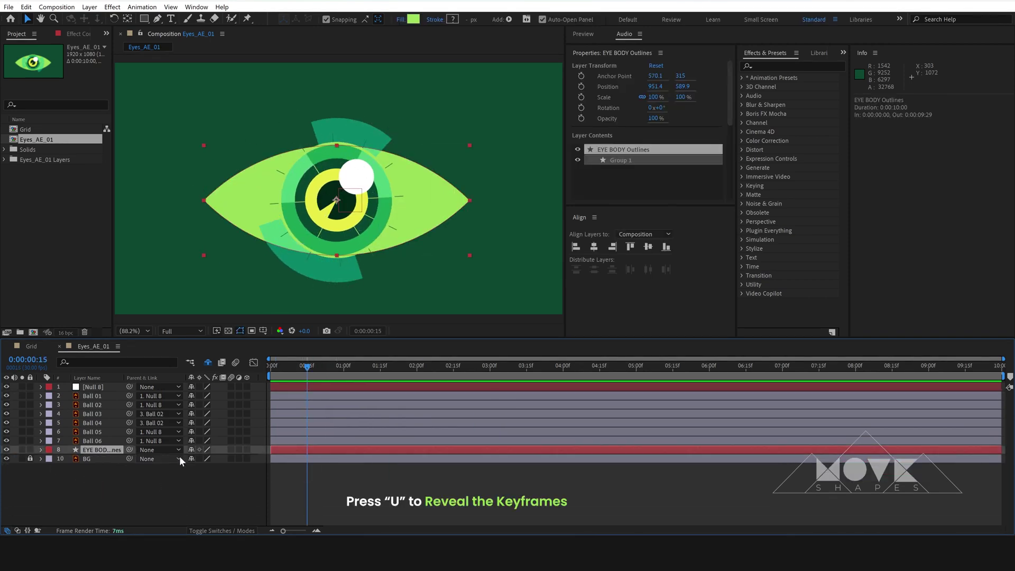
key("u")
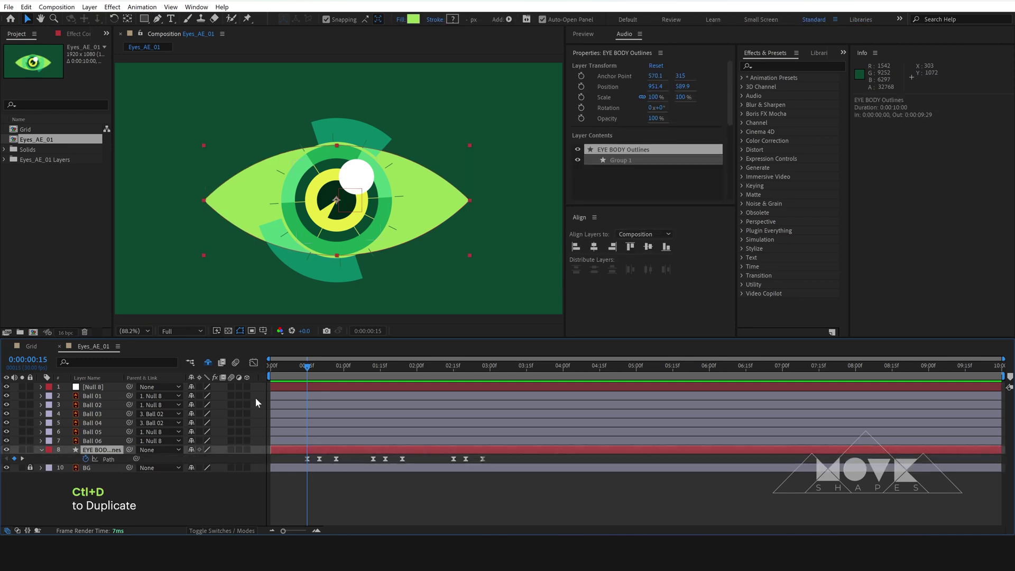
left_click(26, 7)
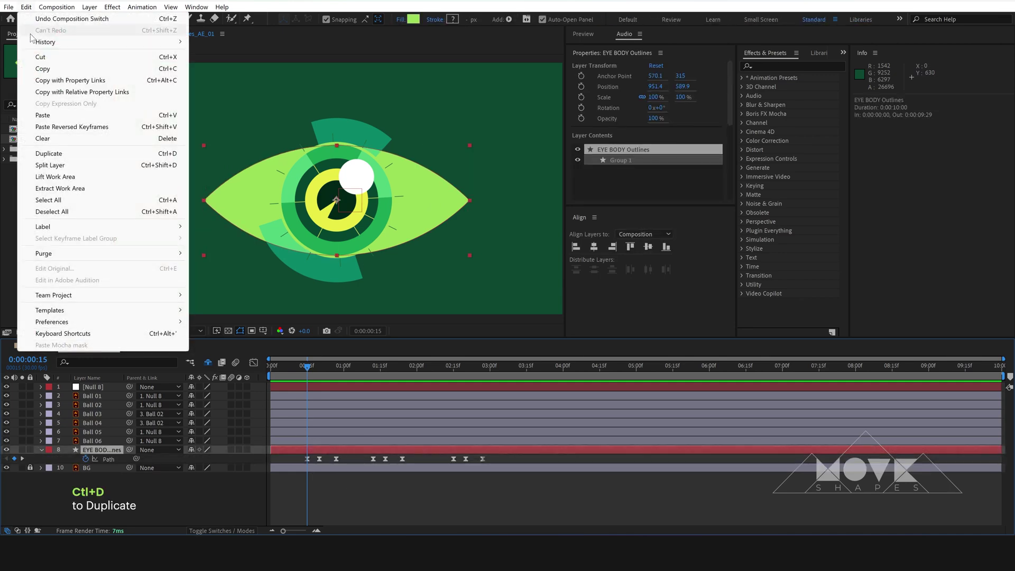
left_click(103, 159)
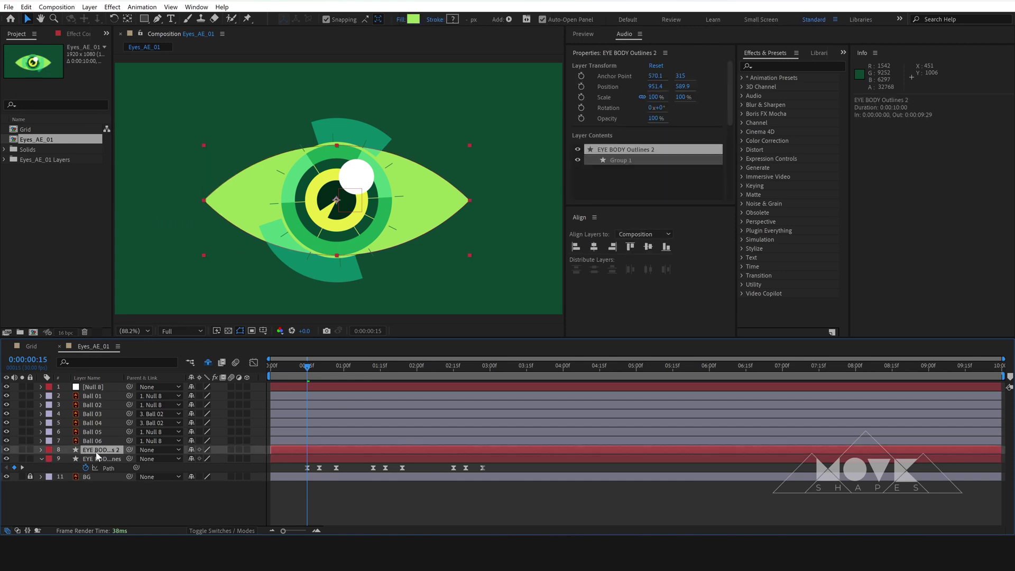
Set EYE BODY Outlines 2 as the track matte for layers Ball 01 to Ball 05, and preview from the start
left_click(206, 530)
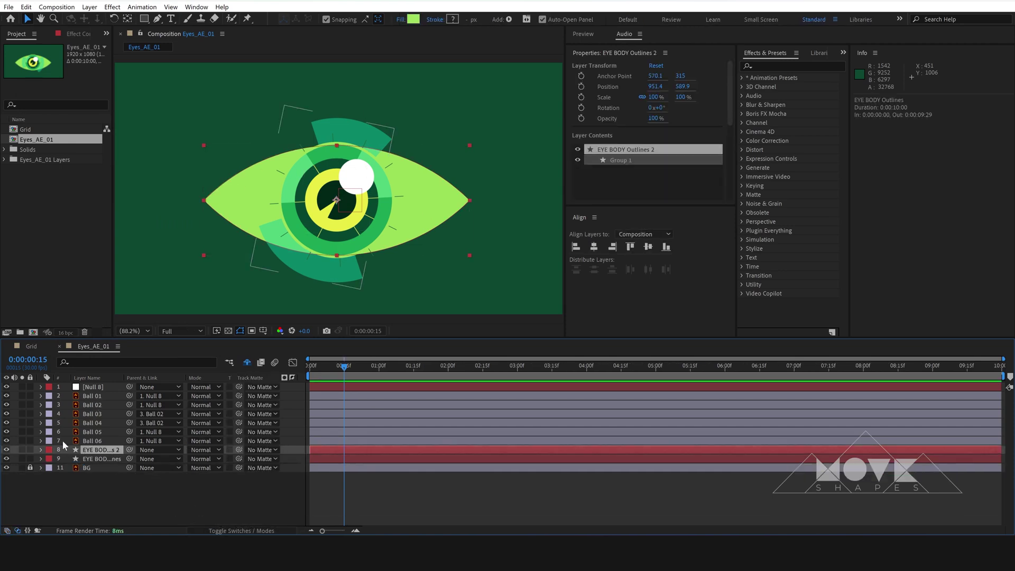
left_click(10, 441)
left_click(10, 442)
left_click(92, 396)
left_click(92, 441, "shift")
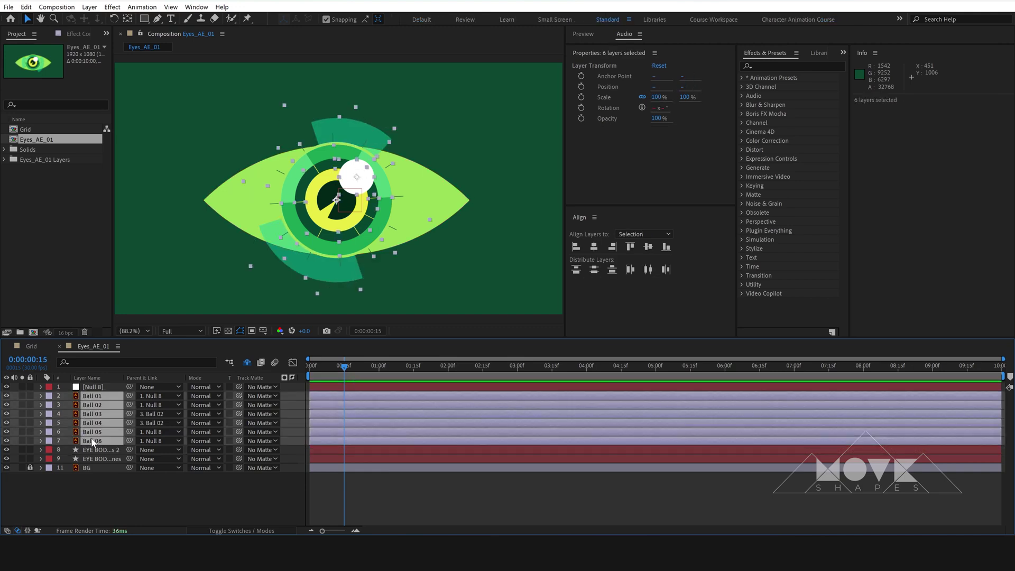
left_click(91, 441, "ctrl")
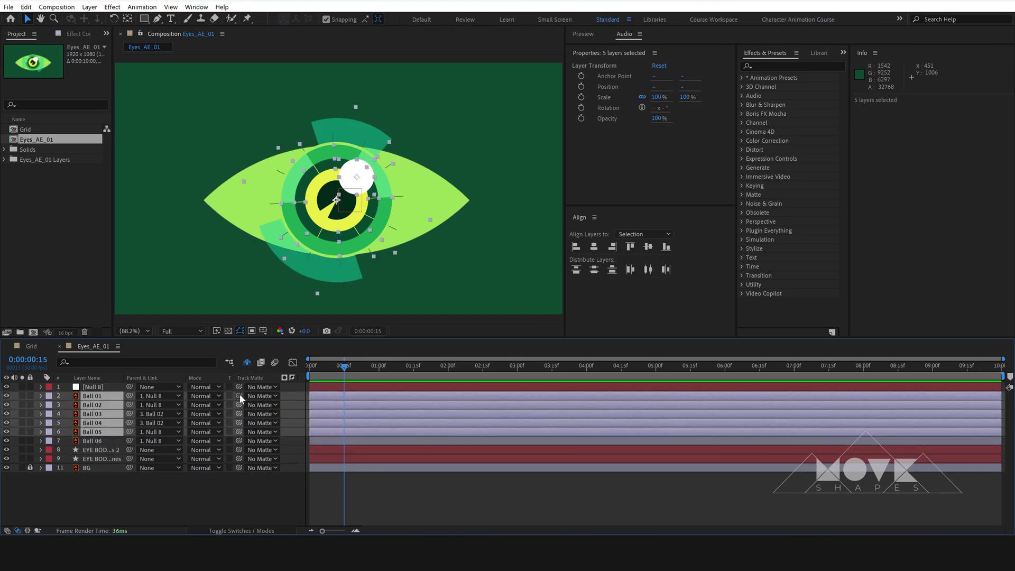
left_click_drag(239, 395, 108, 450)
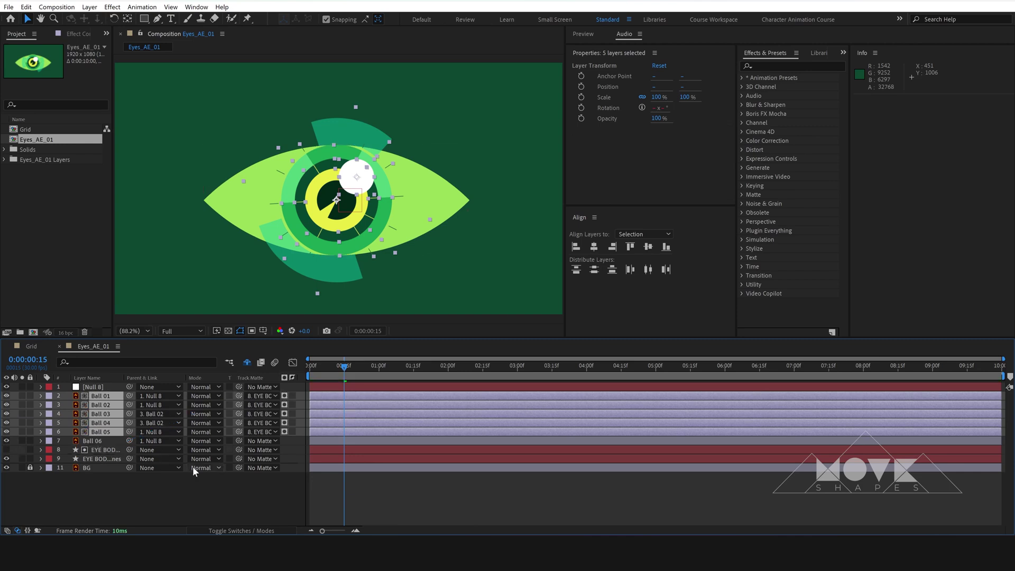
key("F2")
key("Home")
key("space")
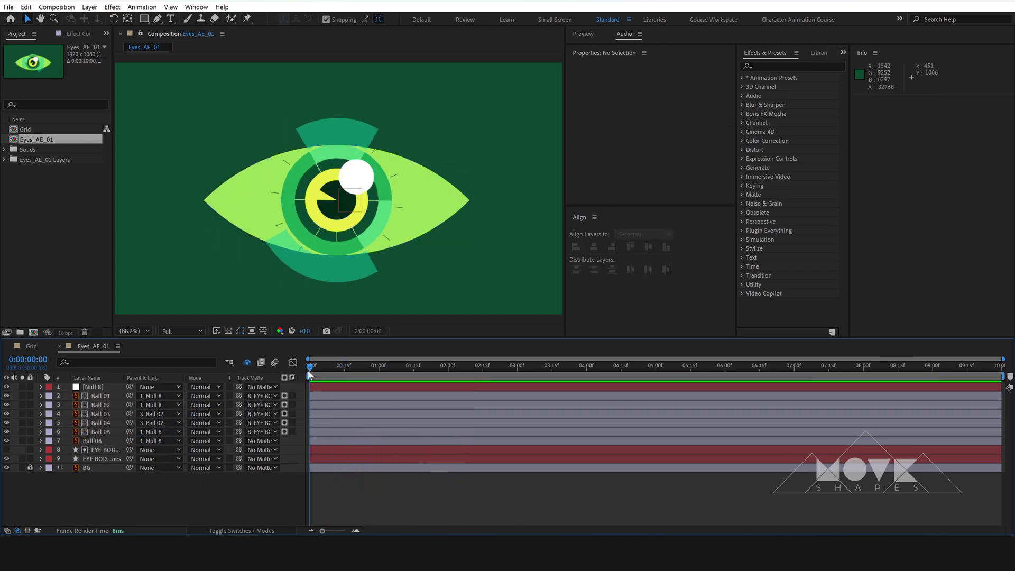
Keyframe Ball 06's Scale at 100% at 0:00:00:15 and at the null's second Position keyframe
mouse_move(328, 373)
left_mouse_down()
mouse_move(368, 380)
mouse_move(341, 382)
mouse_move(349, 399)
mouse_move(344, 375)
left_mouse_up()
left_click(354, 386)
key("p")
left_click(396, 492)
left_click(91, 449)
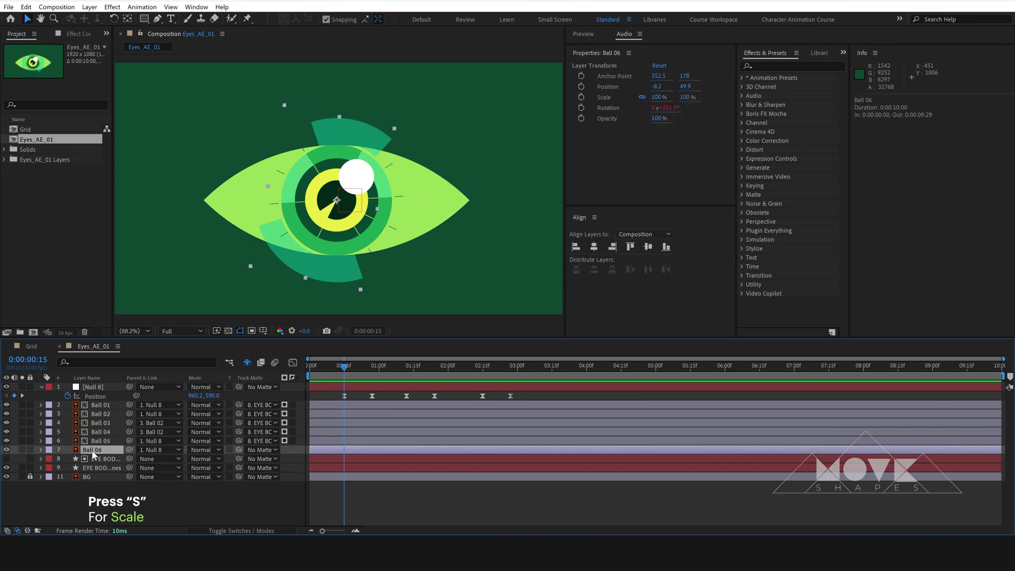
key("s")
left_click(68, 458)
mouse_move(344, 370)
left_mouse_down()
mouse_move(371, 378)
mouse_move(356, 370)
left_mouse_up()
left_click(14, 458)
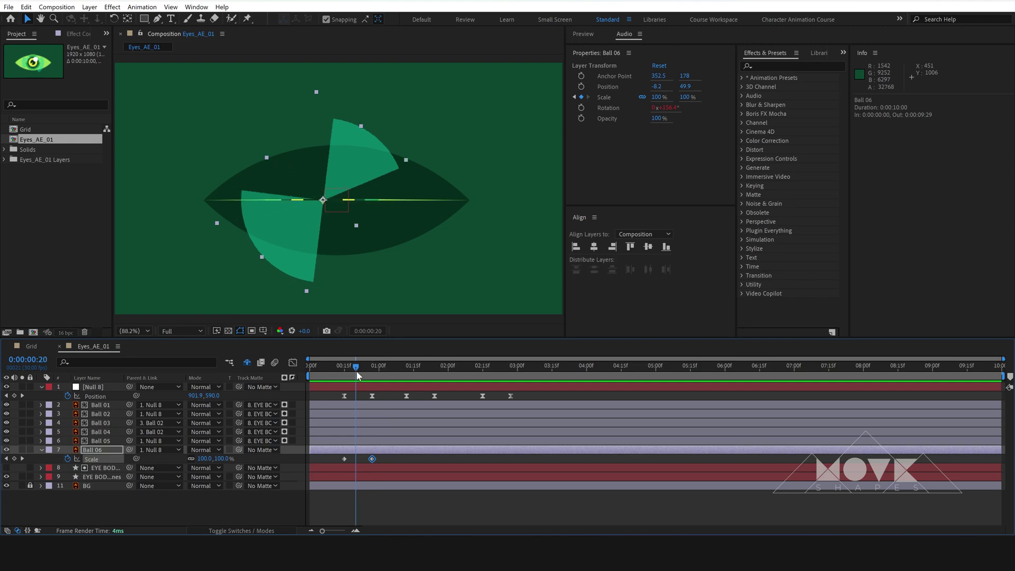
Set Ball 06's Scale to 10% at 0:00:00:20 and apply Easy Ease to its three Scale keyframes
left_click(221, 457)
type("10")
key("Return")
left_click_drag(377, 455, 340, 461)
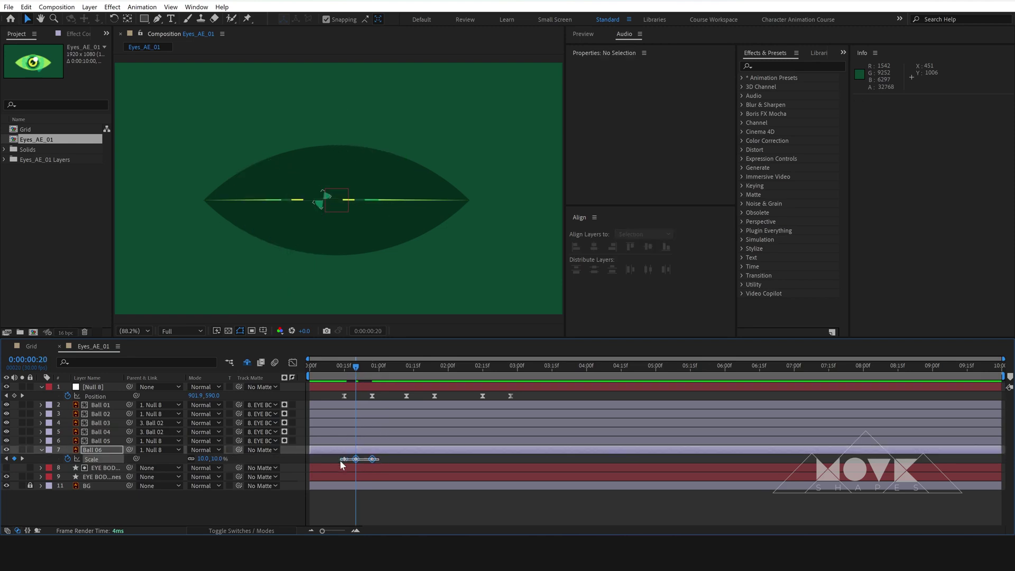
Copy Ball 06's three Scale keyframes to 0:00:01:12 and to the start of the third blink, and preview the animation
left_click_drag(386, 366, 405, 370)
key("ctrl+c")
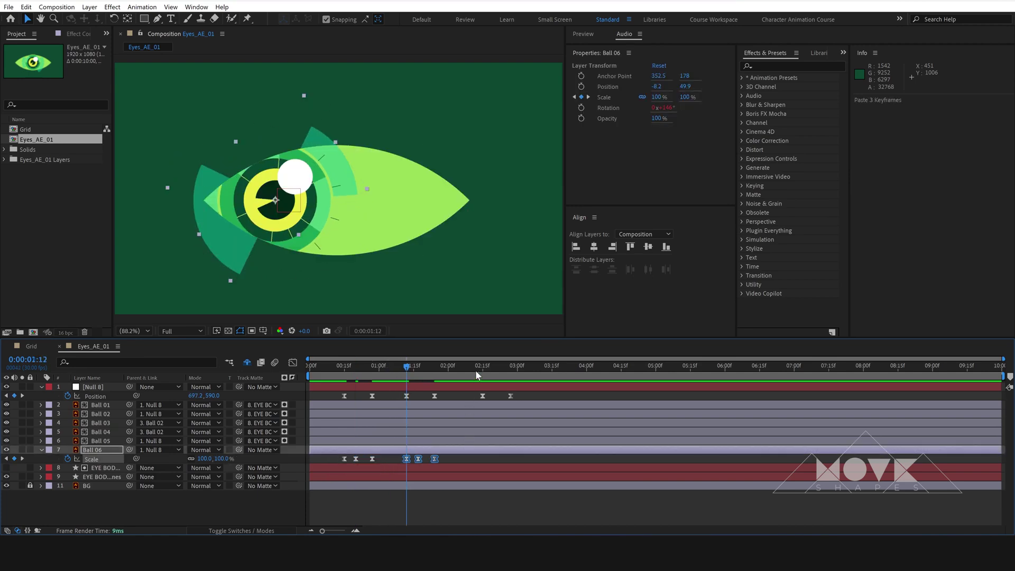
left_click(481, 371)
key("ctrl+v")
left_click(452, 459)
key("Home")
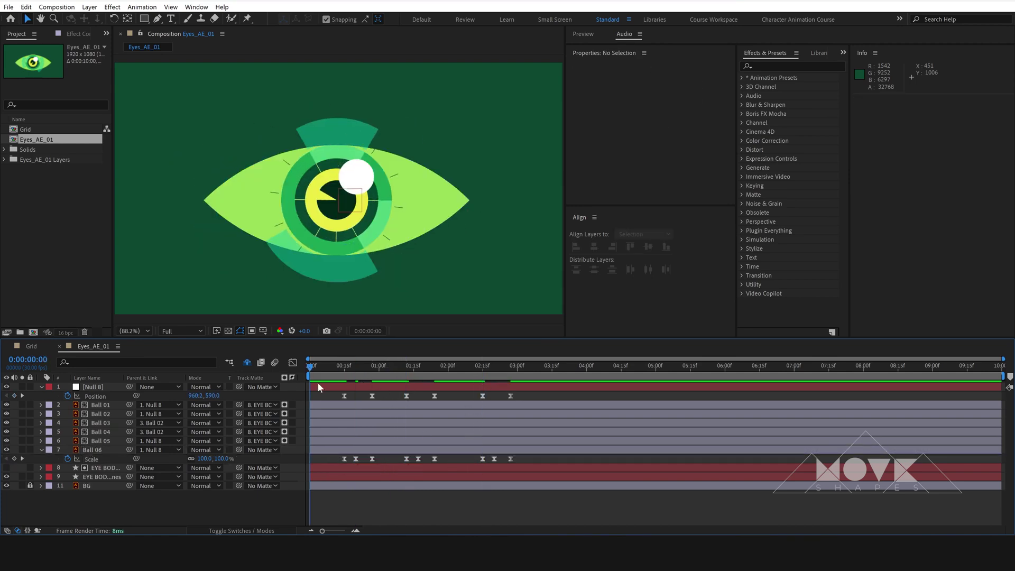
key("space")
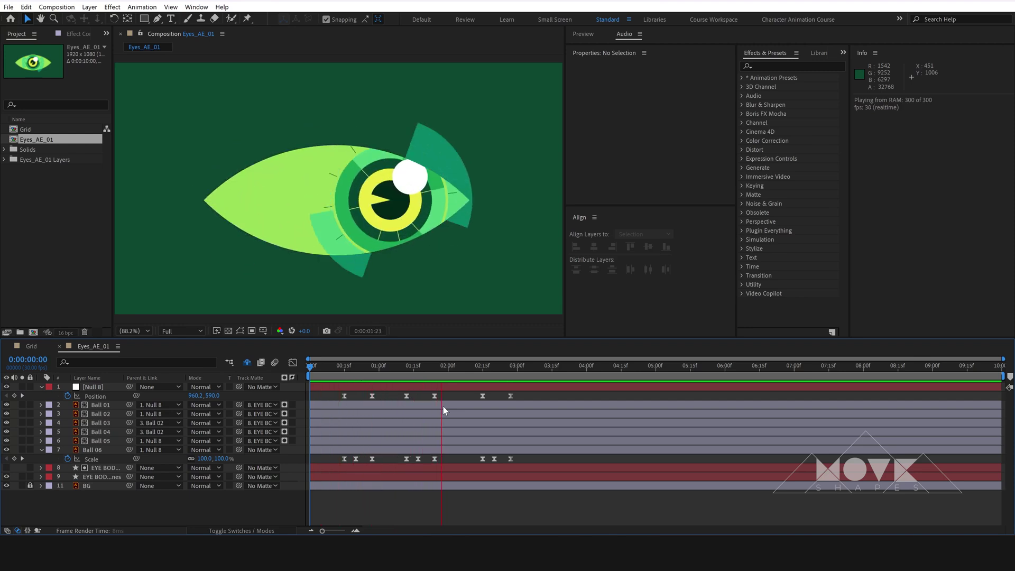
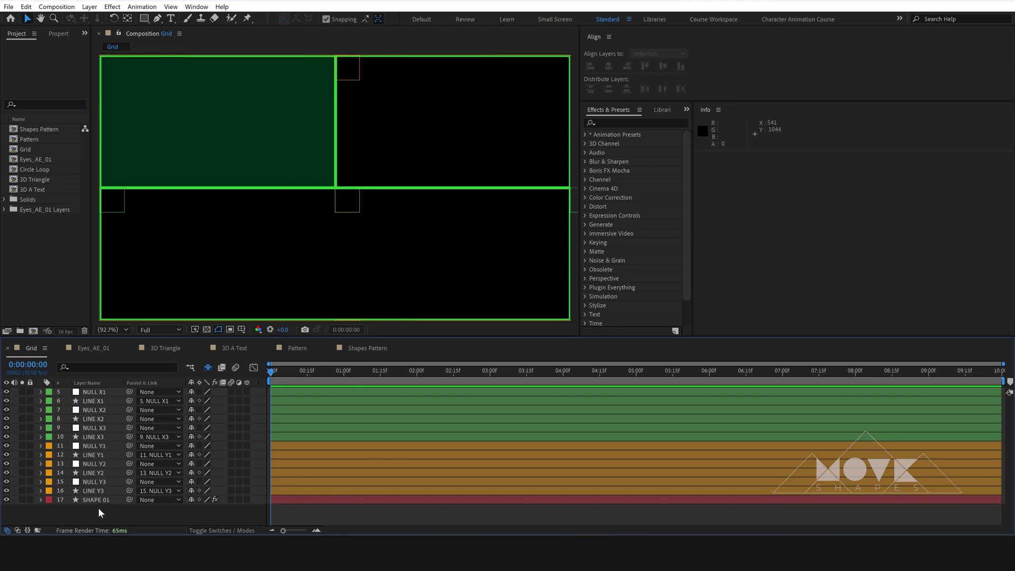
Make the six LINE layers (X1–X3 and Y1–Y3) in the Grid composition shy to hide them from the timeline
left_click_drag(98, 512, 104, 390)
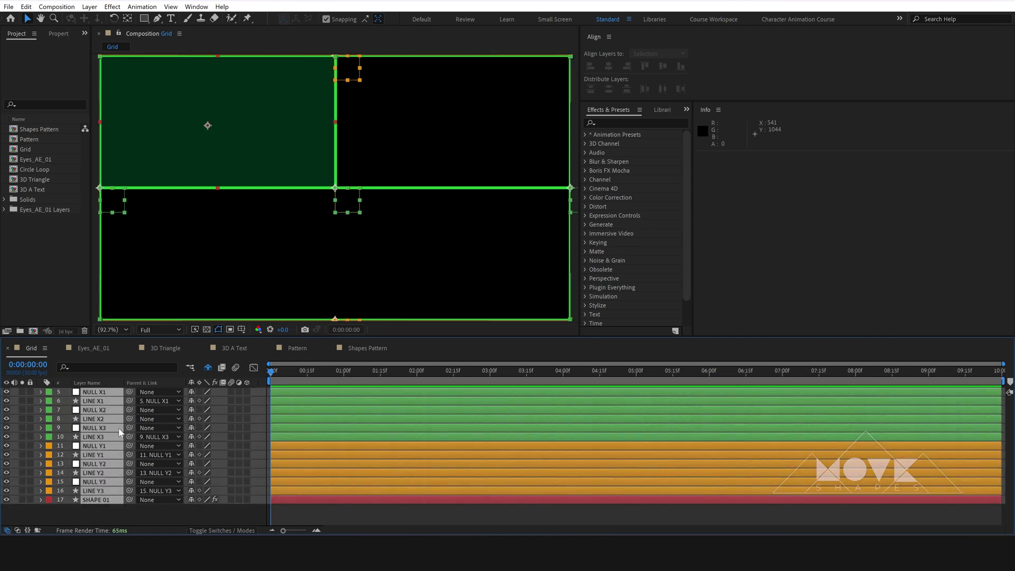
left_click(106, 507)
left_click(96, 400)
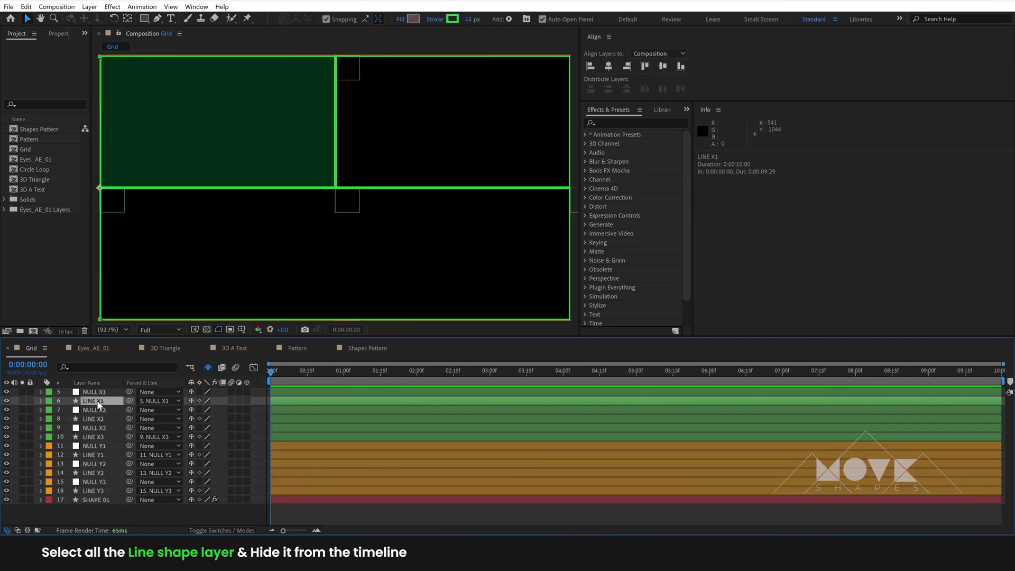
left_click(94, 419, "ctrl")
left_click(94, 436, "ctrl")
left_click(91, 455, "ctrl")
left_click(93, 472, "ctrl")
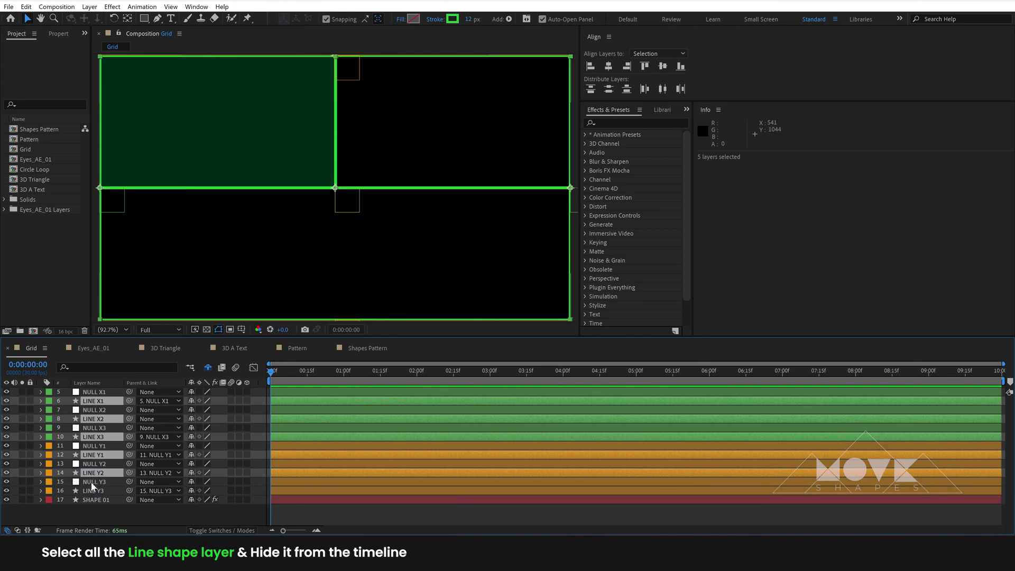
left_click(100, 491, "ctrl")
left_click(191, 401)
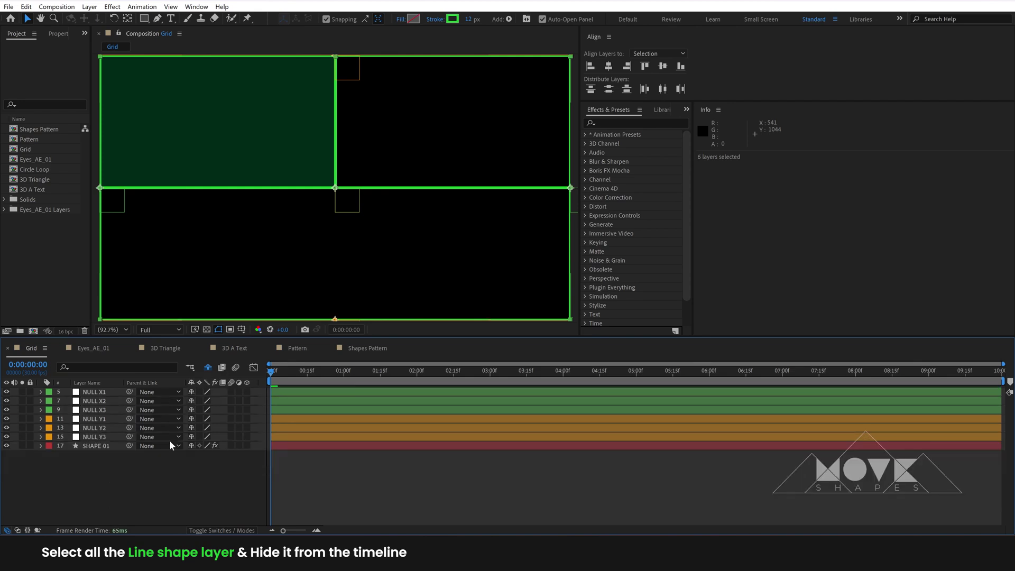
Reveal the Position of NULL X1, X2 and X3, and separate the dimensions of NULL X3's Position
left_click(96, 393)
left_click(94, 411, "shift")
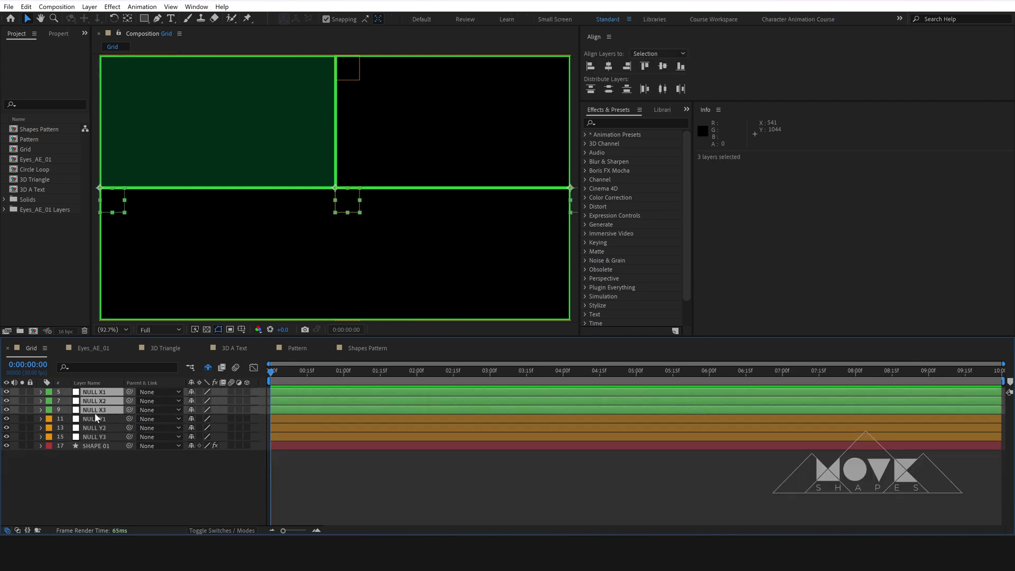
key("p")
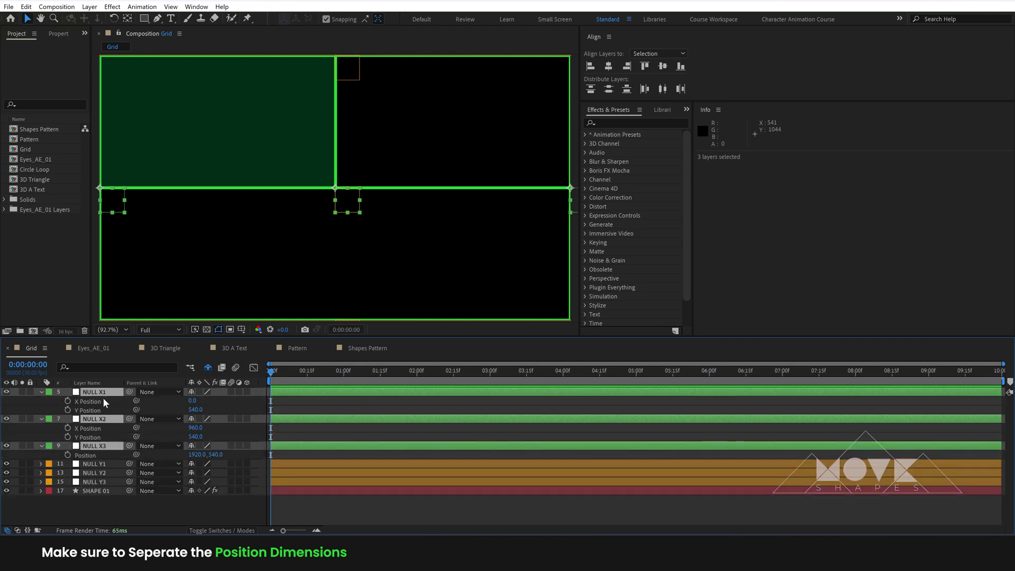
key("F2")
right_click(89, 455)
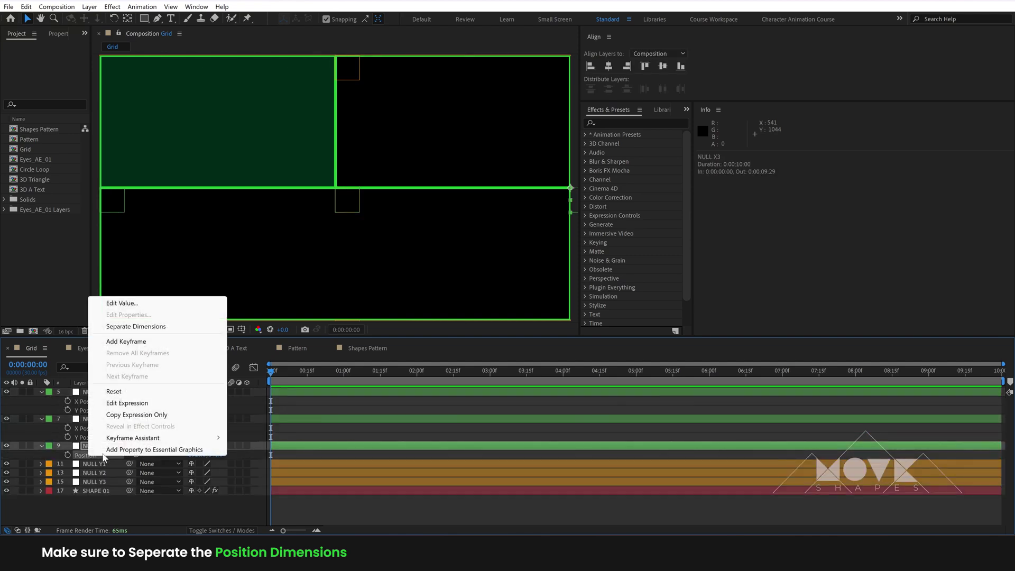
left_click(126, 325)
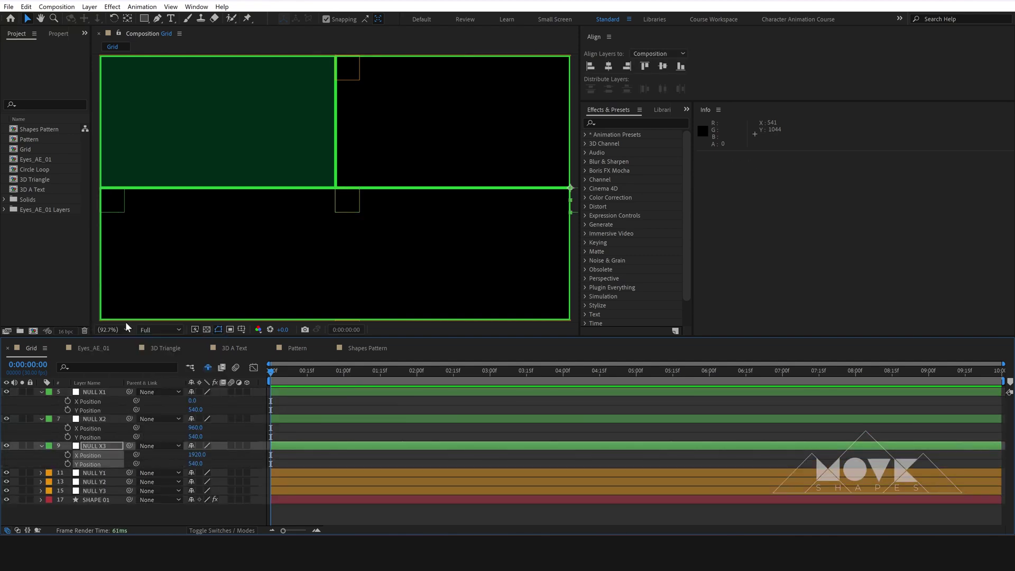
Add X Position keyframes to NULL X1, NULL X2 and NULL X3 at 0:00:00:00 and collapse their properties
left_click(97, 391)
left_click(93, 445, "shift")
left_click(67, 401)
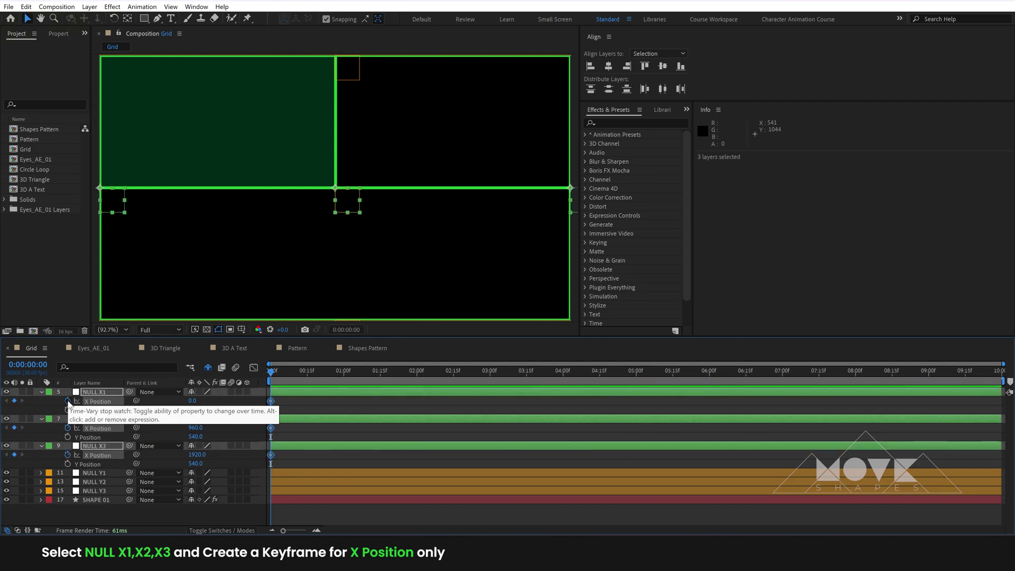
key("p")
left_click(107, 452)
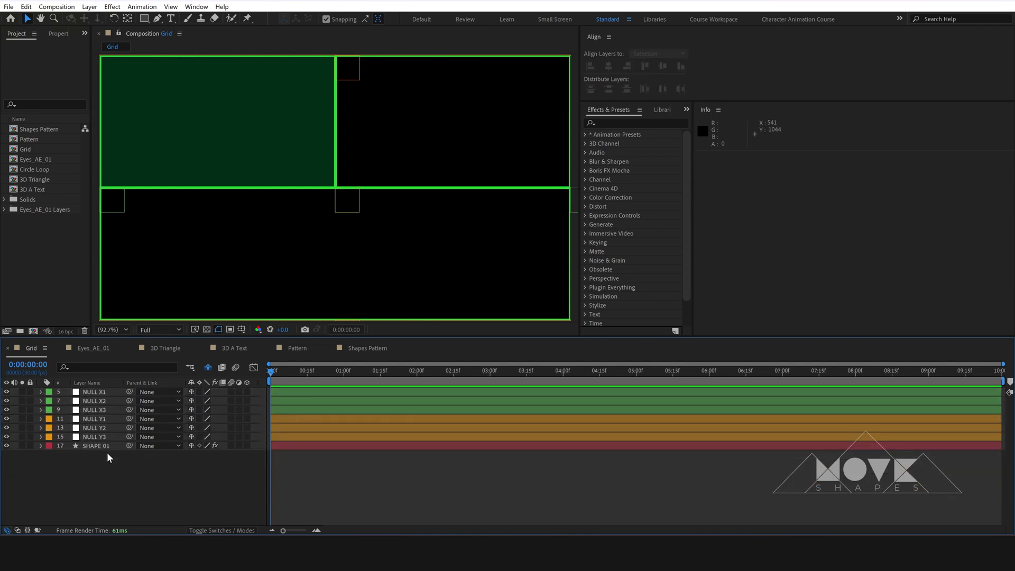
Reveal the Position of NULL Y1, Y2 and Y3, and separate the dimensions of NULL Y3's Position
left_click(96, 419)
left_click(102, 437, "shift")
key("p")
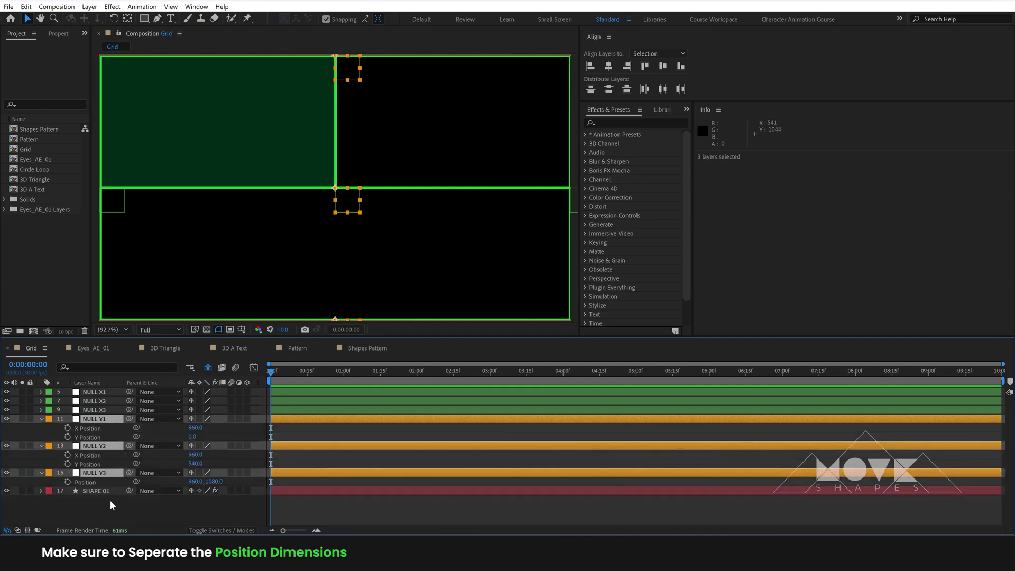
left_click(85, 481)
right_click(92, 482)
left_click(140, 353)
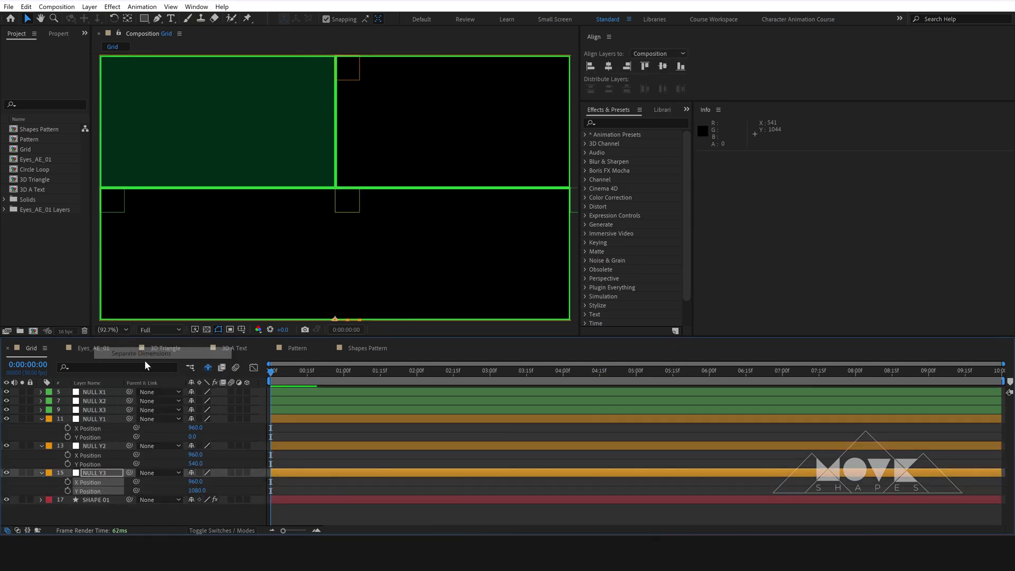
left_click(295, 438)
Add Y Position keyframes to NULL Y1, NULL Y2 and NULL Y3 at 0:00:00:00
left_click(94, 417)
left_click(95, 472, "shift")
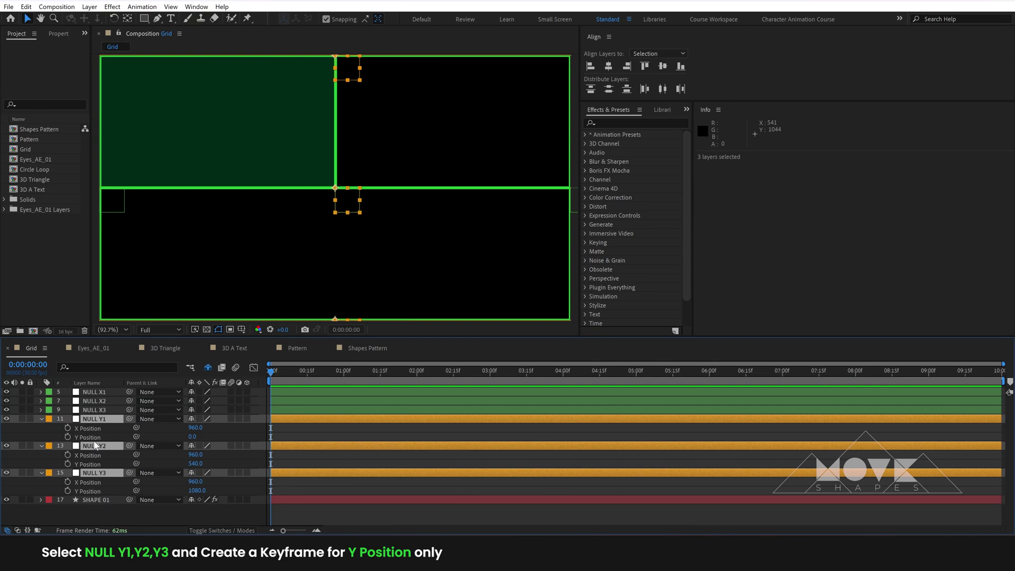
left_click(67, 436)
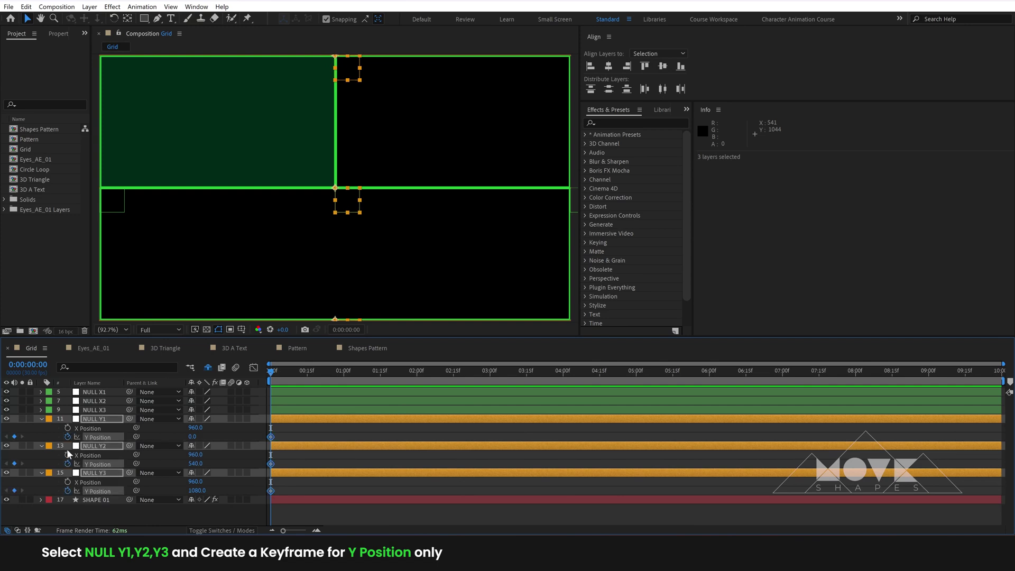
left_click(304, 438)
Show only the keyframed properties of all six X and Y nulls in the timeline
left_click(291, 391)
left_click(291, 472, "shift")
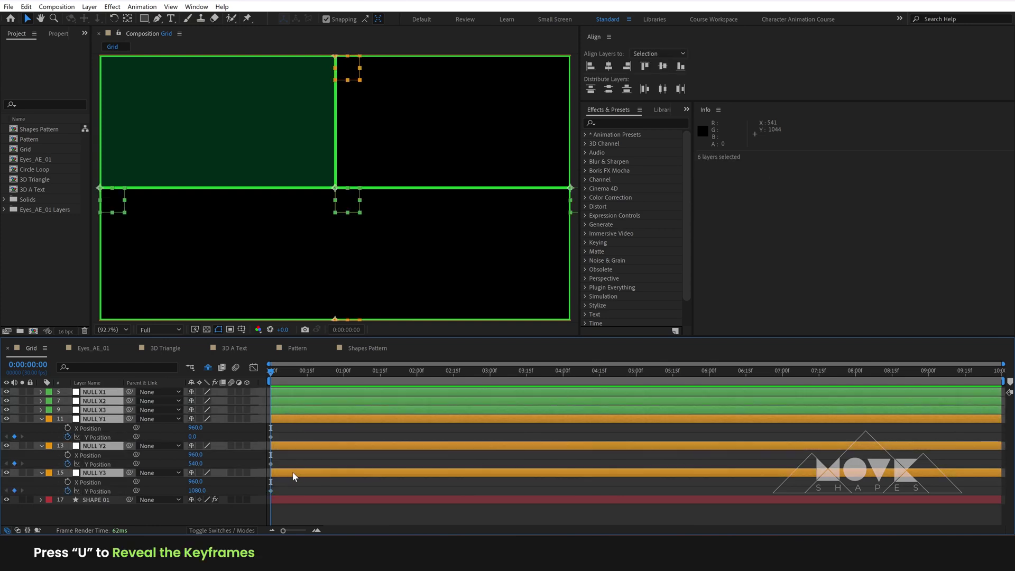
key("u")
left_click(296, 508)
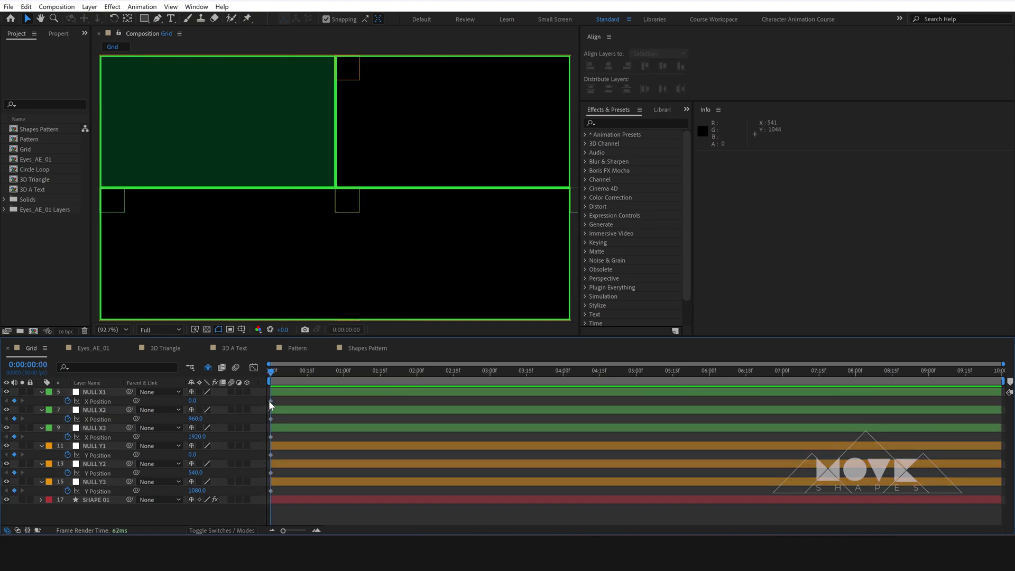
Move NULL X1 and NULL X2 past the composition's left edge at 0:00:00:00, to X positions of about -154 and -44
key("comma")
key("comma")
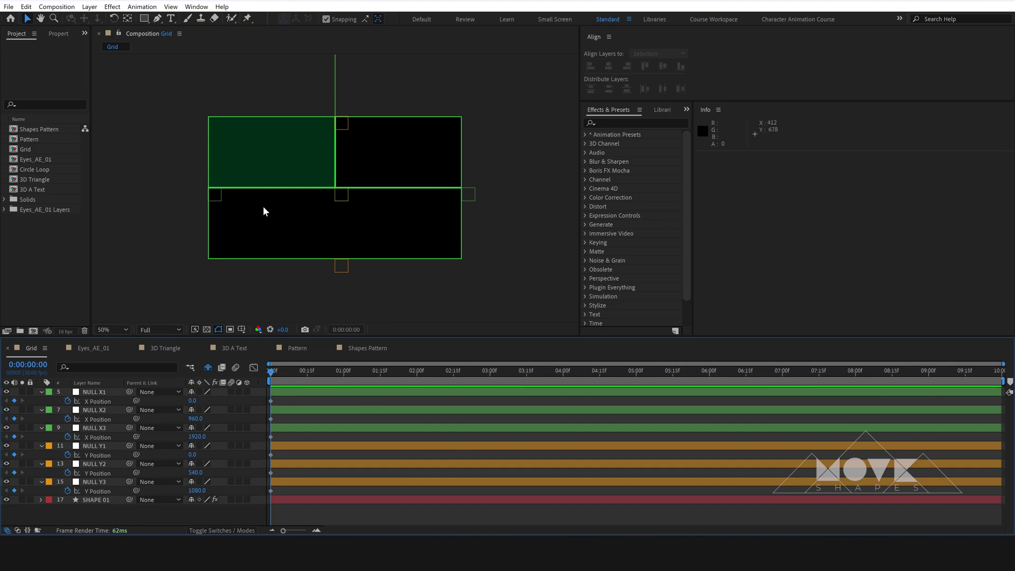
left_click_drag(341, 196, 217, 199)
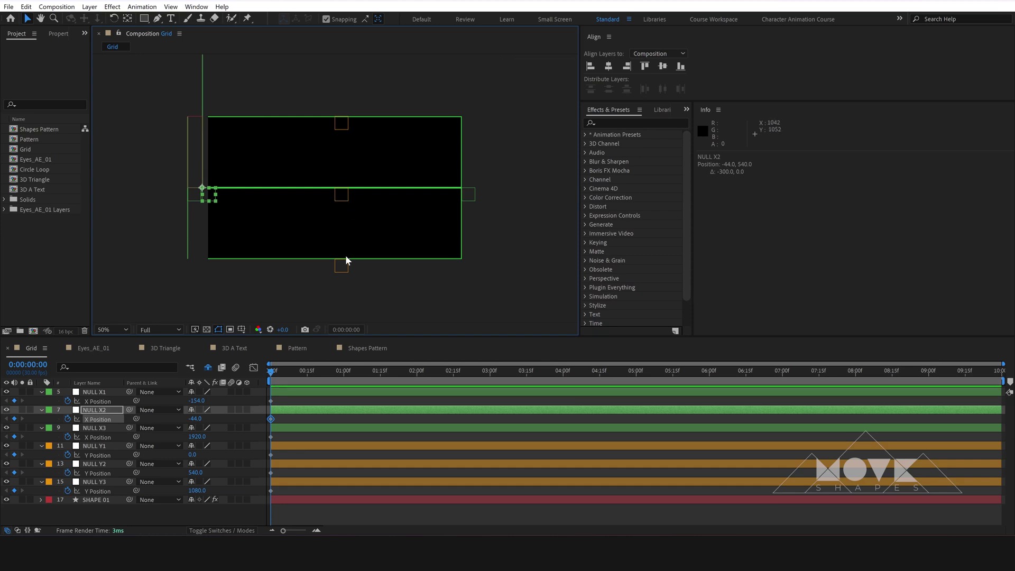
At 0:00:00:00, move NULL Y3, Y2 and Y1 to Y positions of about 1194, 1126 and -68, and NULL X3 to X about 2018
left_click_drag(346, 260, 341, 282)
left_click_drag(344, 201, 344, 261)
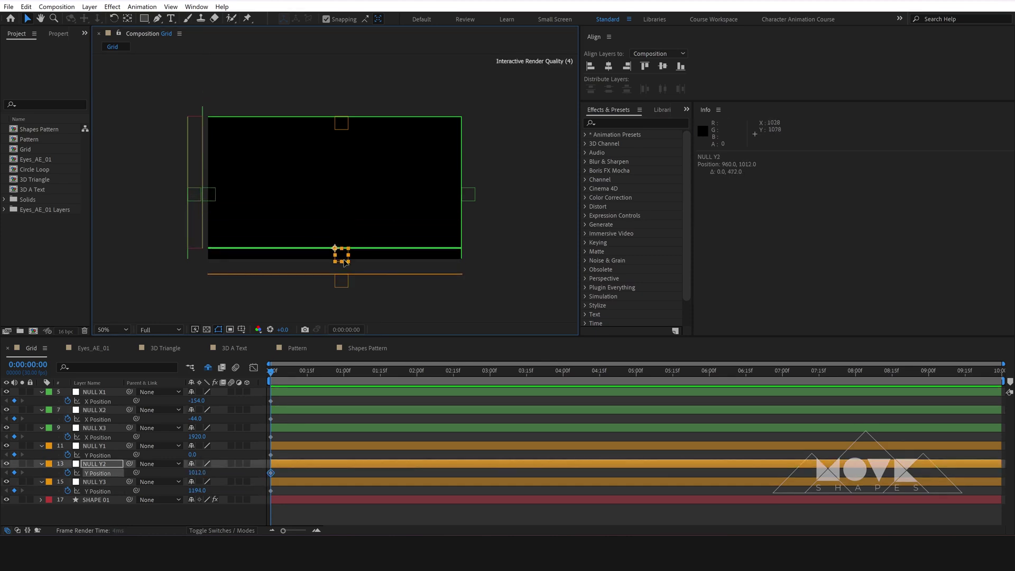
left_click_drag(469, 197, 482, 199)
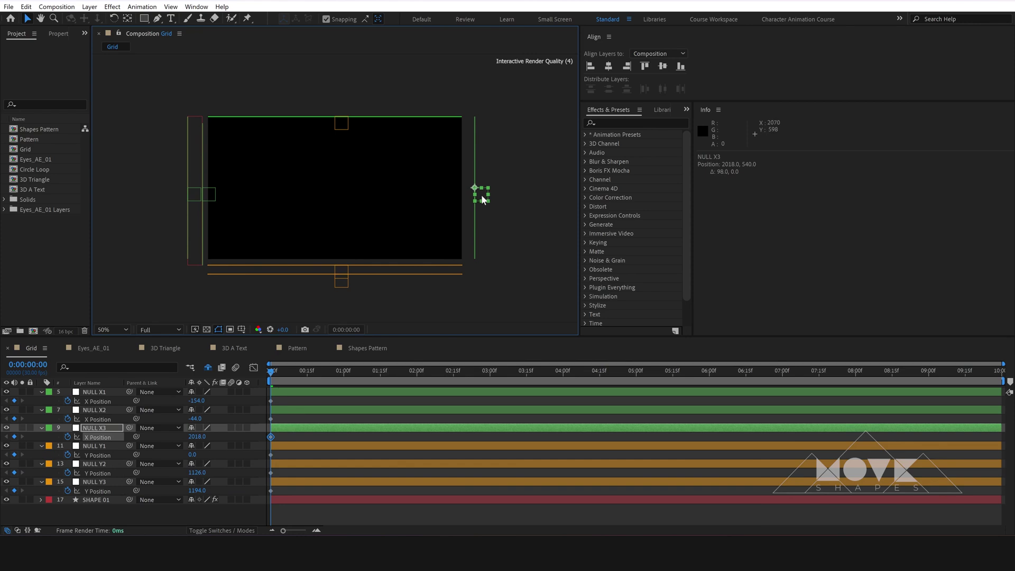
left_click_drag(343, 127, 342, 119)
left_click(500, 165)
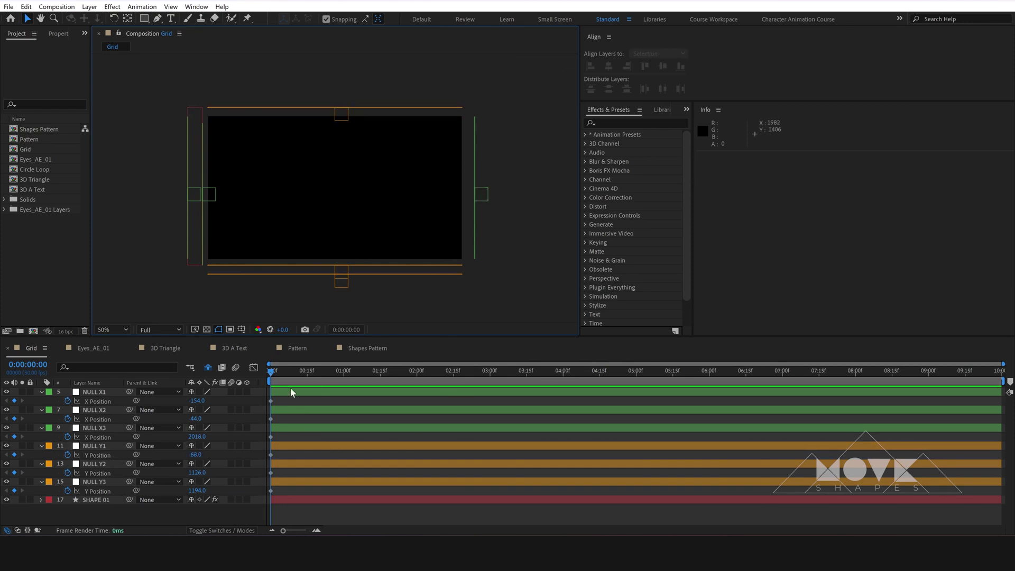
At 0:00:01:07, move NULL X2 to X about 856, NULL Y2 to Y about 704 and NULL Y1 to Y about 164
left_click(280, 372)
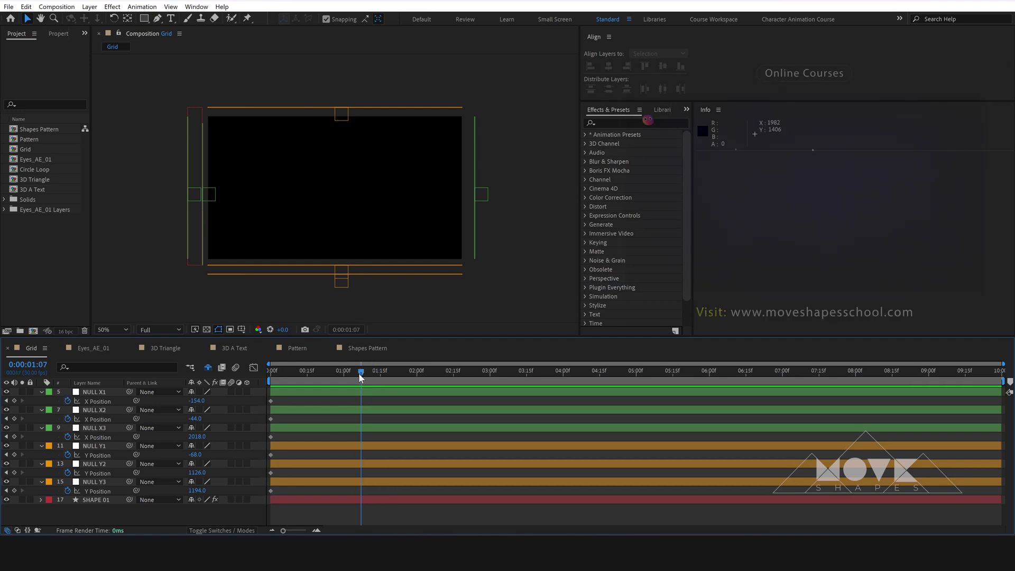
left_click_drag(204, 197, 329, 209)
left_click_drag(339, 272, 345, 213)
left_click(341, 114, "shift")
left_click(369, 84)
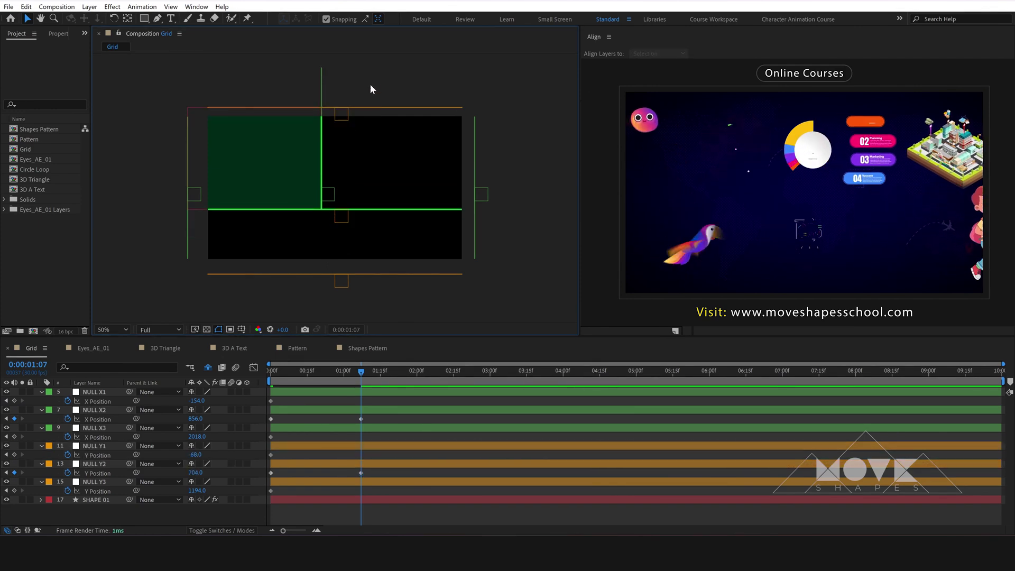
left_click_drag(342, 114, 341, 145)
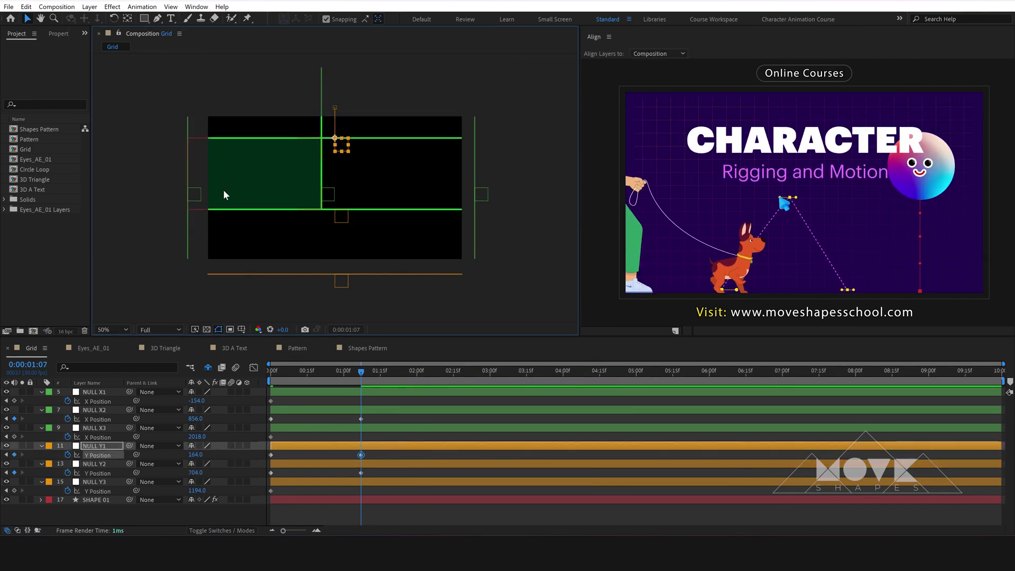
At 0:00:01:07, move NULL X1, X2 and X3 to X positions of about 194, 1092 and 1698, and NULL Y3 to Y about 1010
left_click_drag(194, 194, 240, 194)
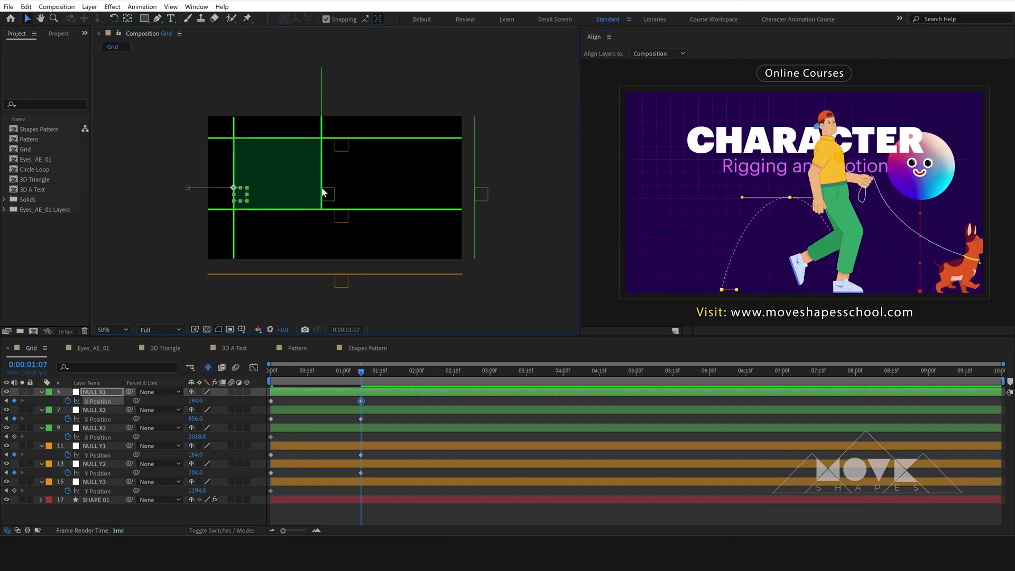
left_click(323, 192)
left_click_drag(344, 195, 357, 193)
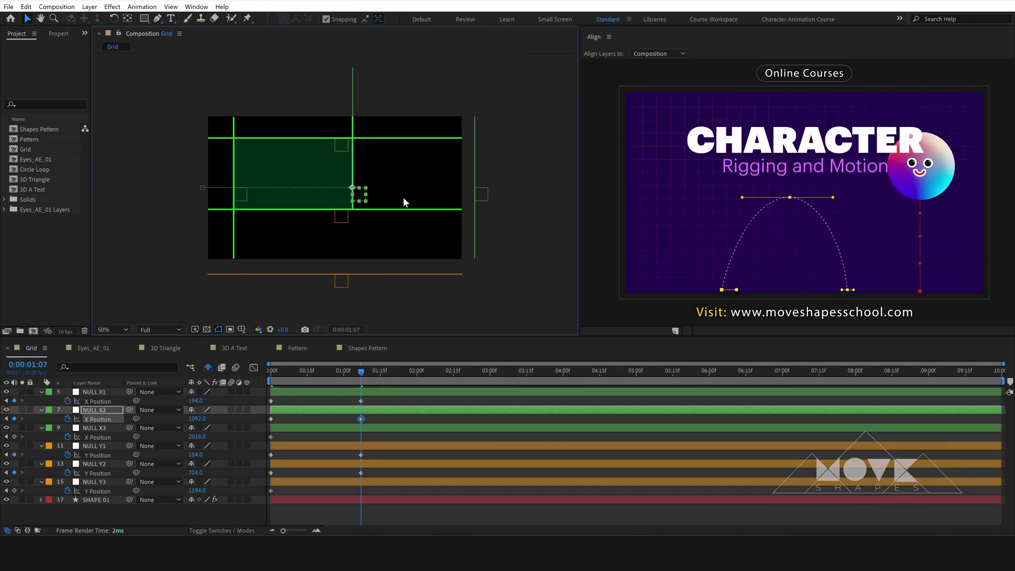
left_click_drag(480, 195, 440, 198)
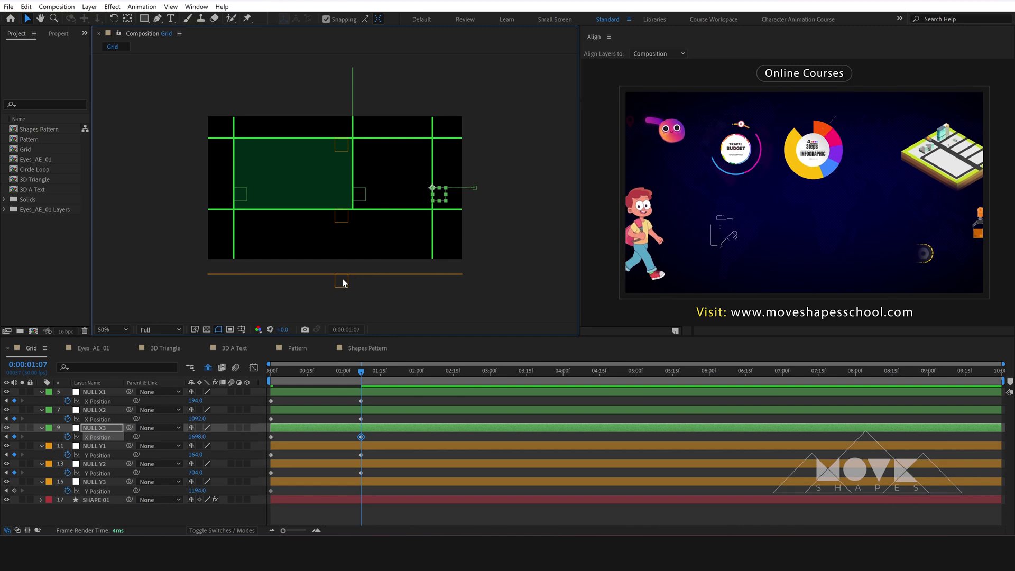
left_click_drag(342, 283, 346, 259)
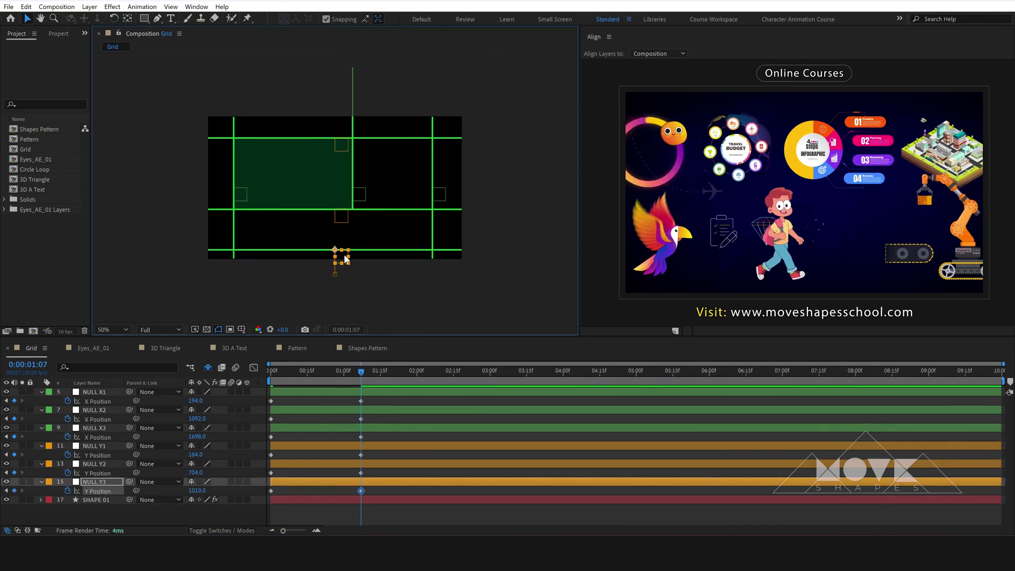
left_click(399, 401)
At 0:00:02:15, move NULL X2, X3 and X1 to X positions of about 1370, 1552 and 446
left_click_drag(355, 374, 452, 380)
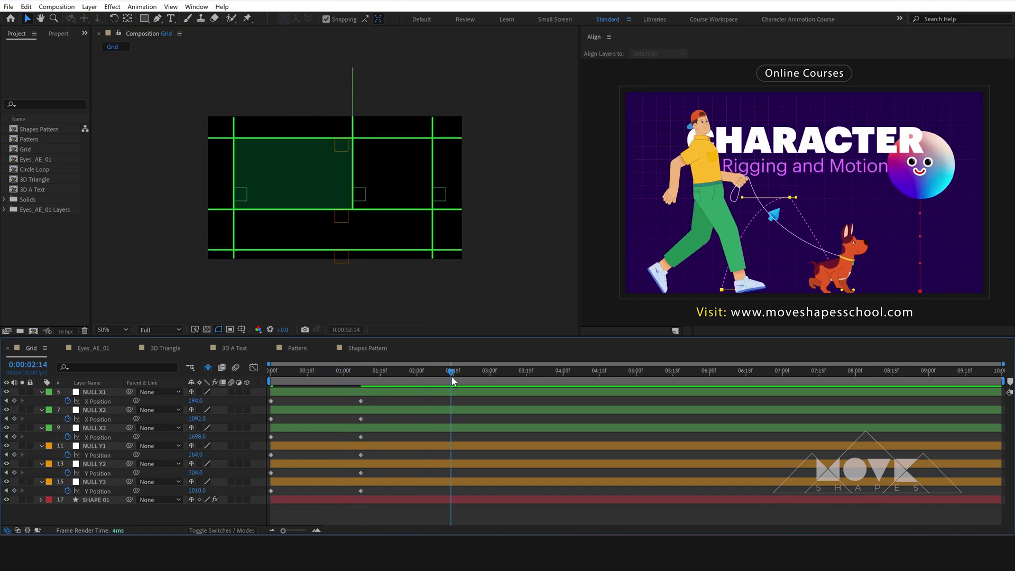
left_click_drag(361, 199, 437, 195)
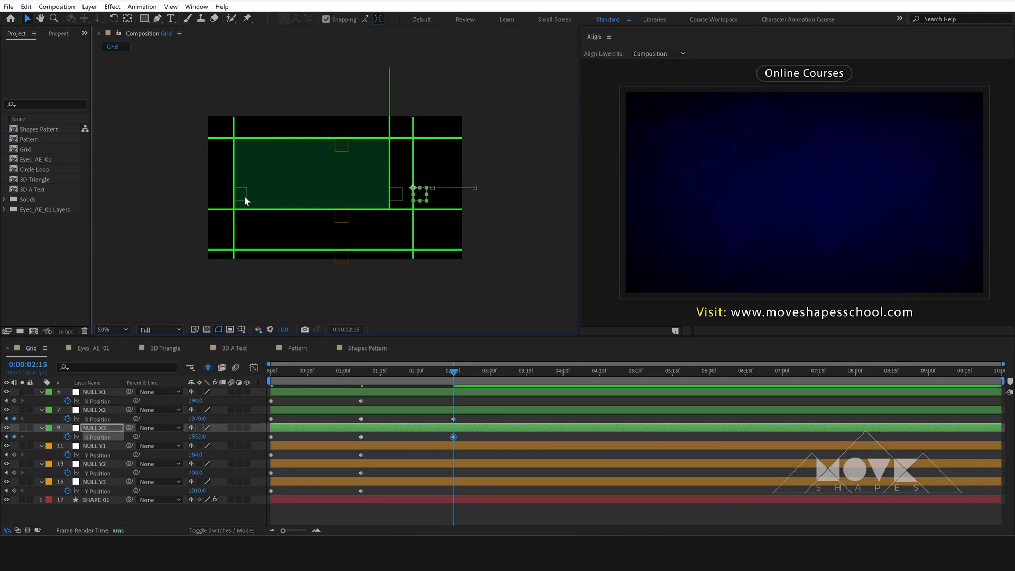
left_click_drag(244, 196, 279, 199)
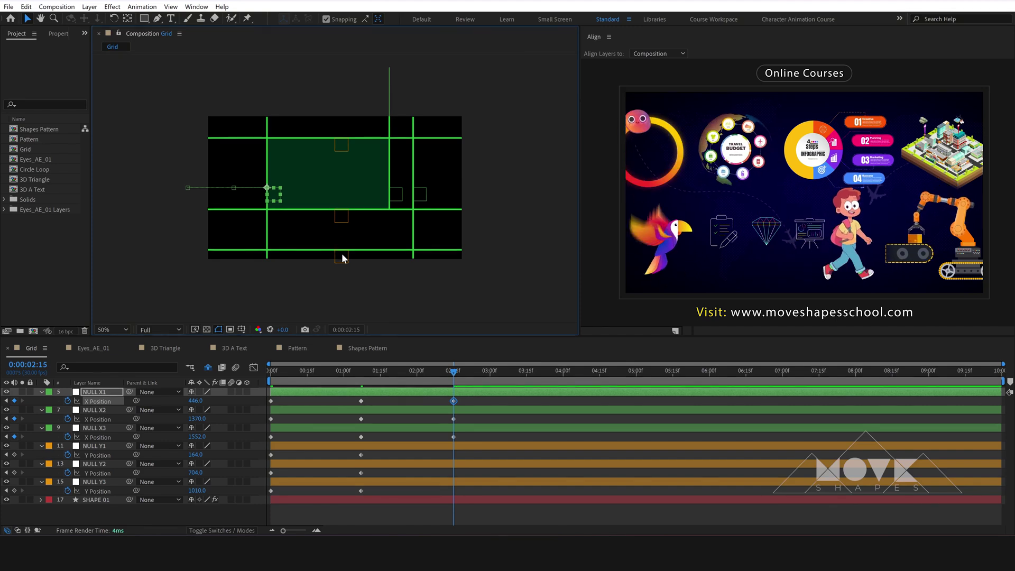
left_click_drag(342, 257, 342, 261)
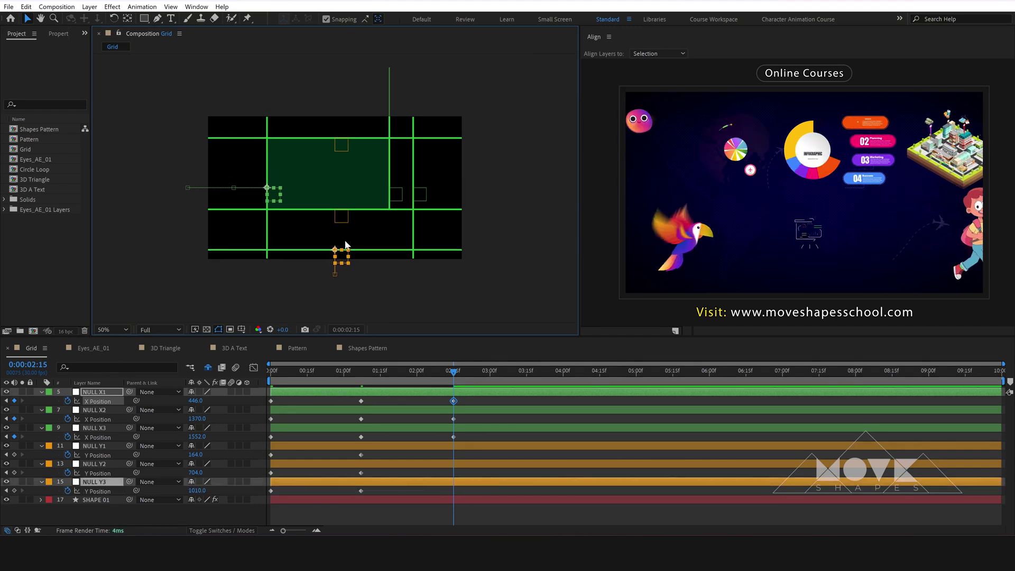
left_click(342, 224, "shift")
key("ctrl+z")
key("ctrl+z")
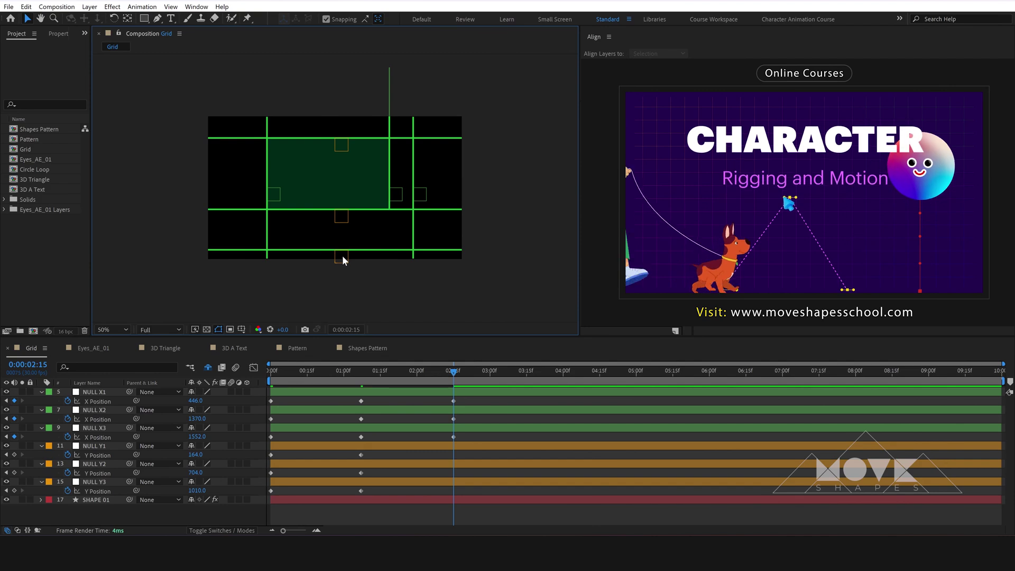
Fit the composition in the viewer and move NULL Y3 to Y about 930 and NULL Y1 to Y about 186 at 0:00:02:15
left_click(343, 259)
left_click(111, 330)
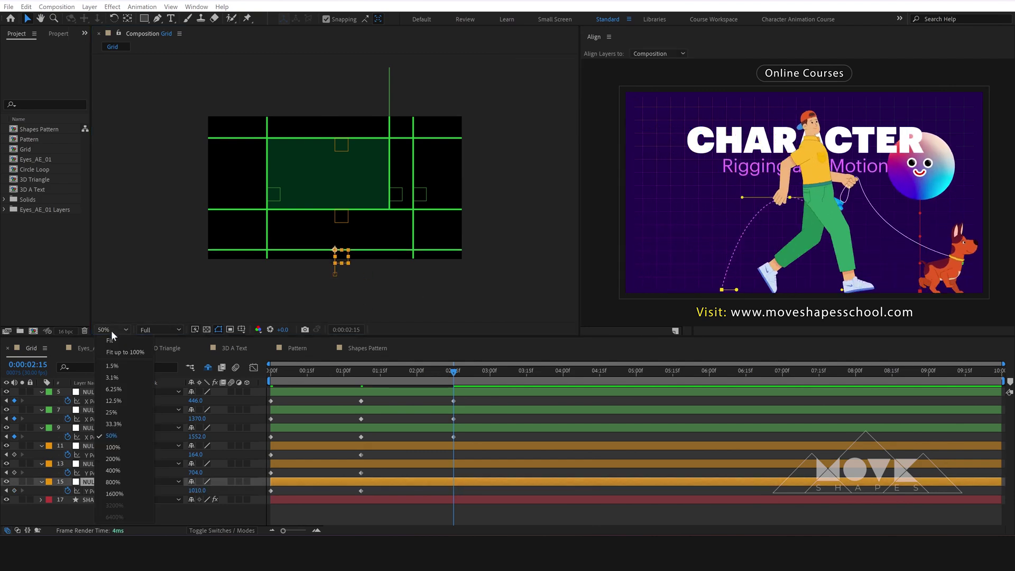
left_click(110, 340)
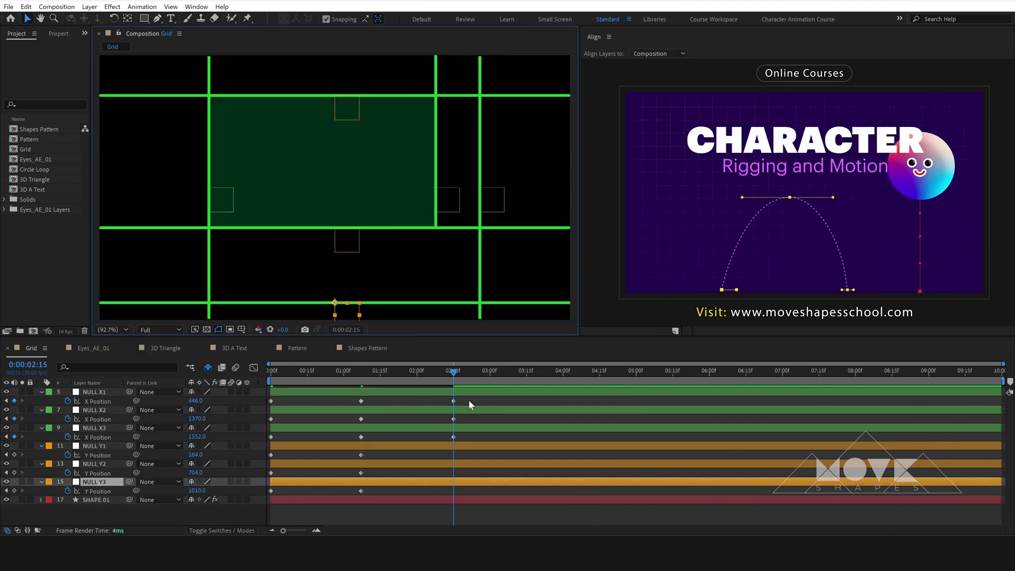
left_click_drag(350, 314, 350, 294)
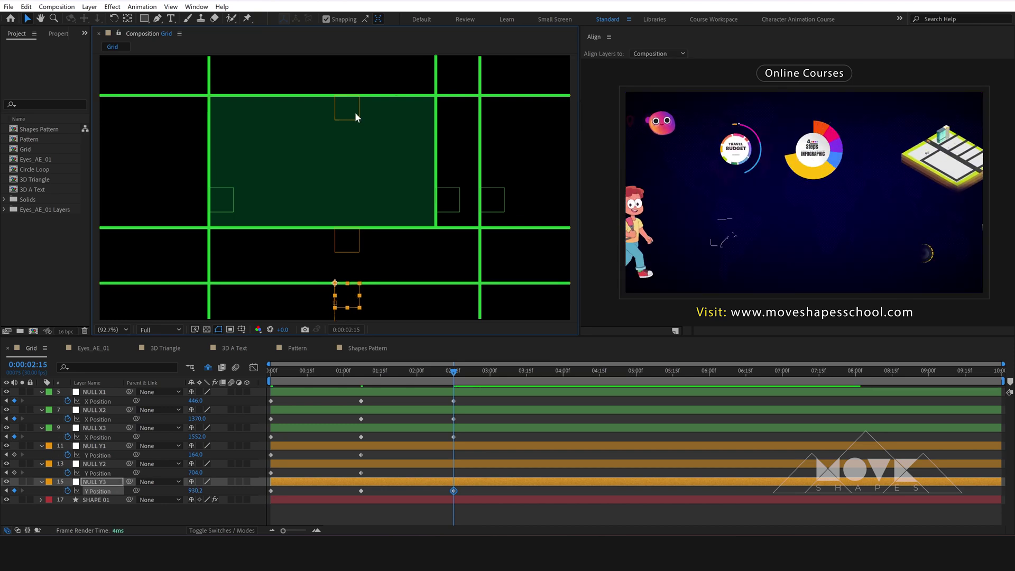
left_click_drag(351, 115, 351, 120)
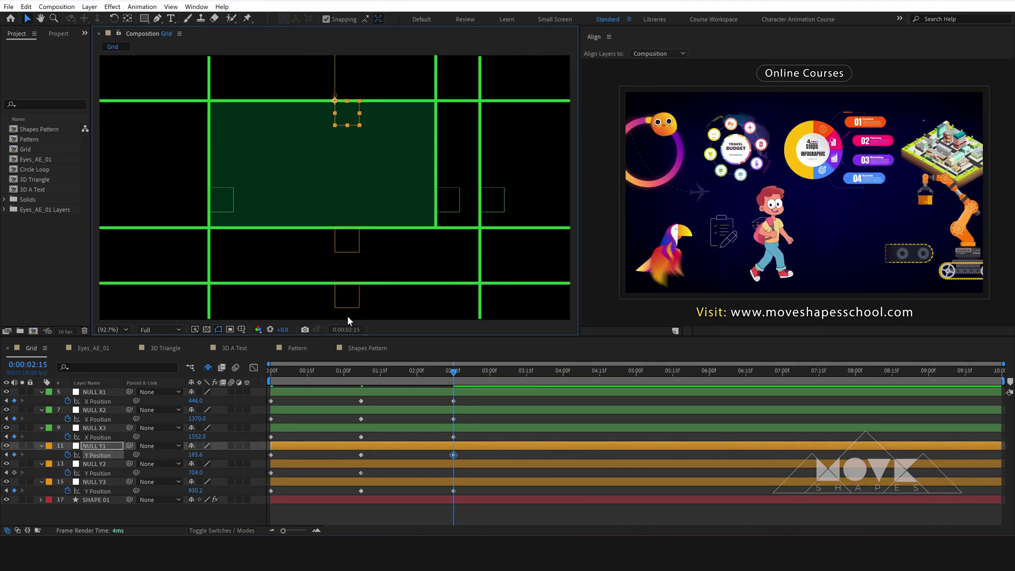
At 0:00:02:15, move NULL Y2 up to Y about 615 and NULL Y1 up to Y about 150
left_click(349, 251)
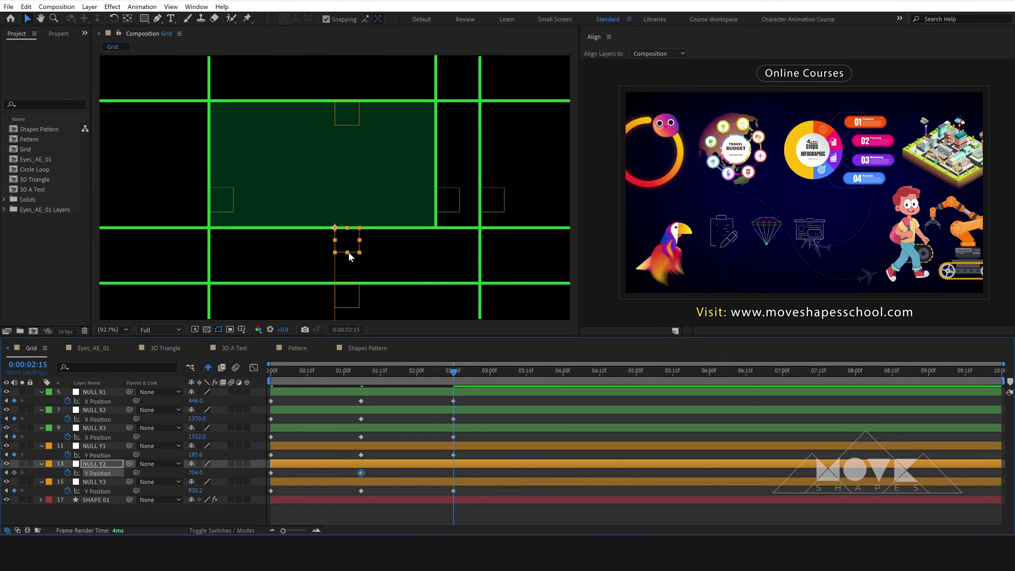
left_click_drag(349, 252, 348, 231)
left_click_drag(445, 371, 455, 394)
key("ctrl+shift+a")
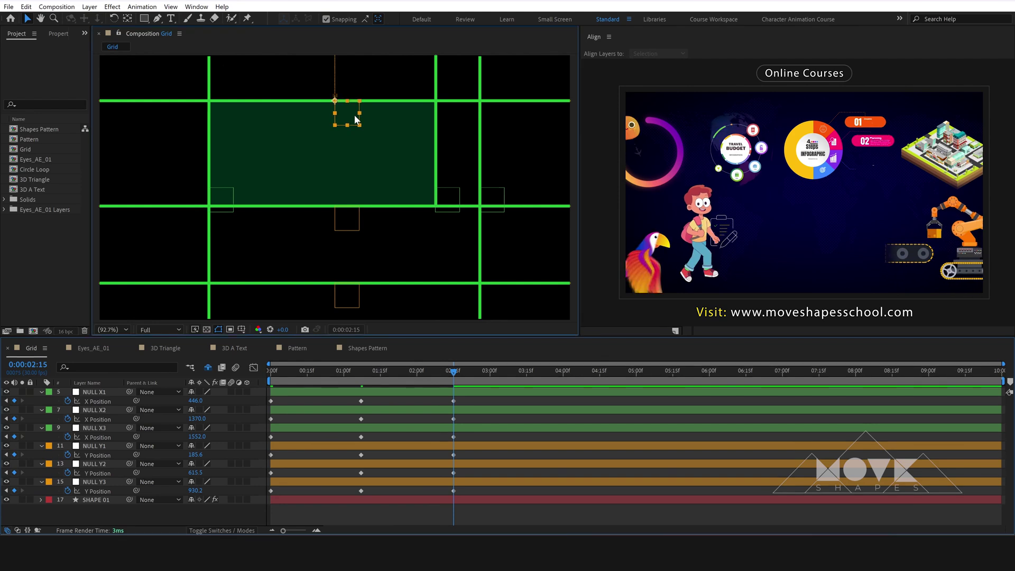
left_click_drag(354, 115, 354, 110)
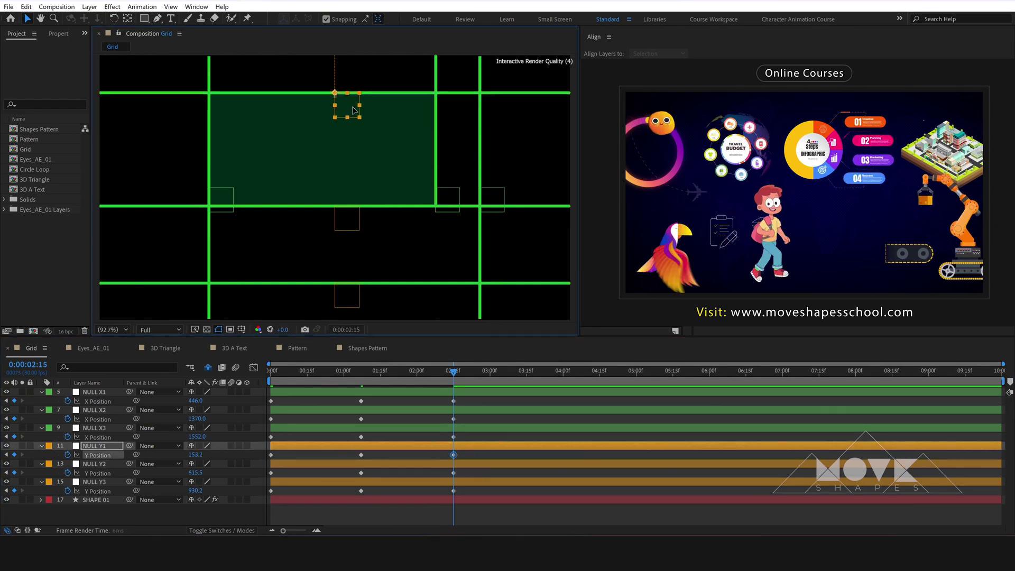
left_click(467, 400)
At 0:00:03:23, move NULL X3, X2 and X1 past the composition's right edge, to X positions of about 1968, 1944 and 1938
left_click(392, 374)
left_click_drag(392, 374, 547, 376)
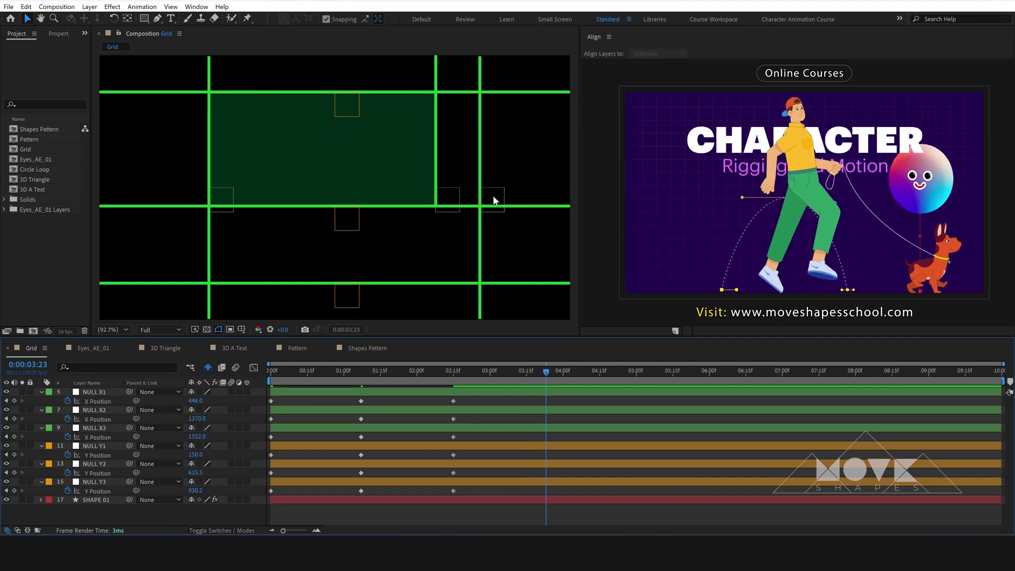
left_click_drag(493, 199, 583, 199)
key("comma")
key("comma")
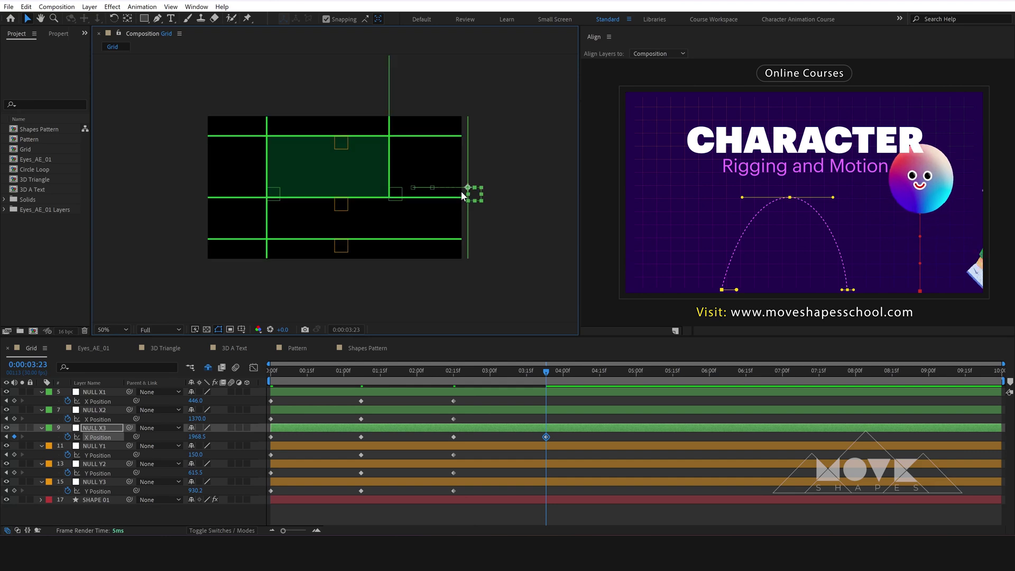
left_click_drag(397, 194, 467, 194)
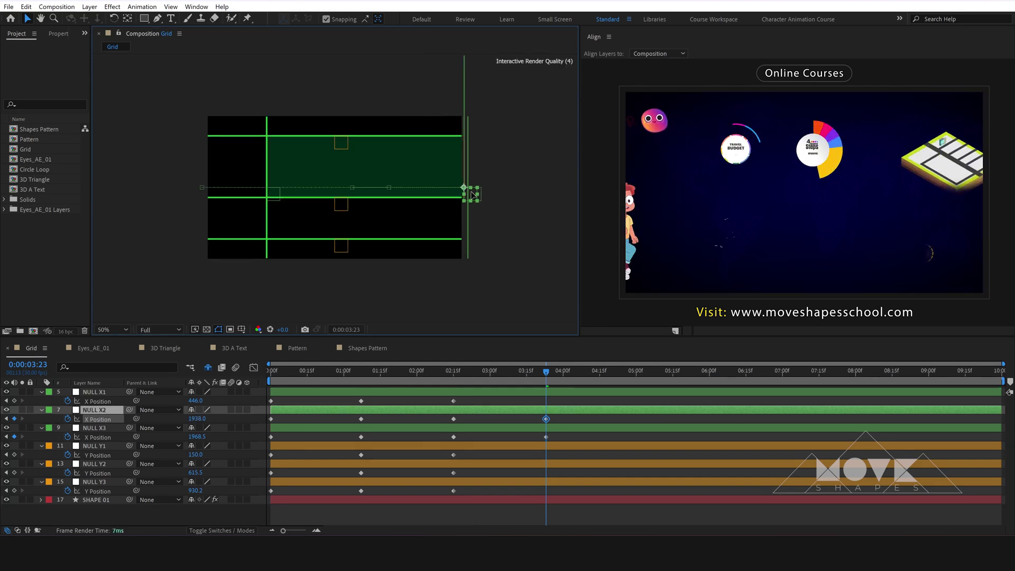
left_click_drag(287, 191, 473, 195)
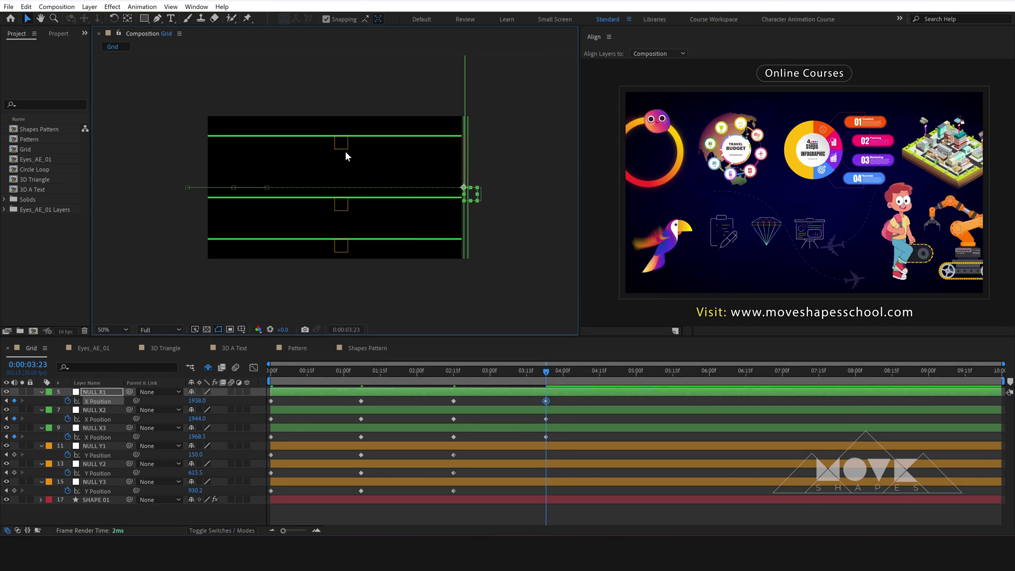
At 0:00:03:23, move NULL Y1 above the frame to Y about -40, and NULL Y3 and Y2 below it to about 1146 and 1105
left_click_drag(345, 144, 342, 117)
left_click_drag(341, 246, 340, 279)
left_click_drag(345, 208, 346, 273)
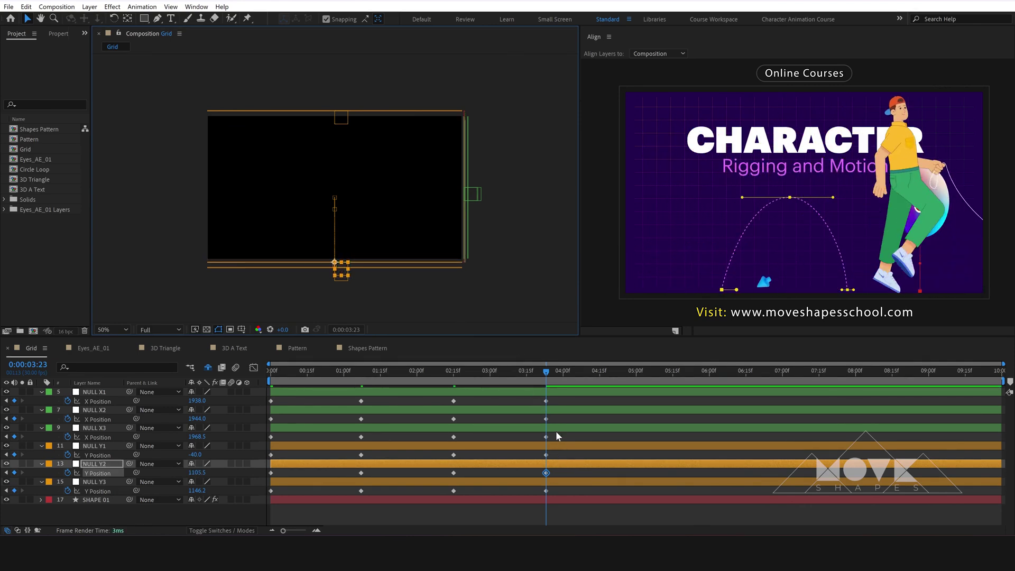
Apply Easy Ease to all the position keyframes of the six X and Y nulls
left_click(532, 372)
left_click_drag(528, 373, 278, 378)
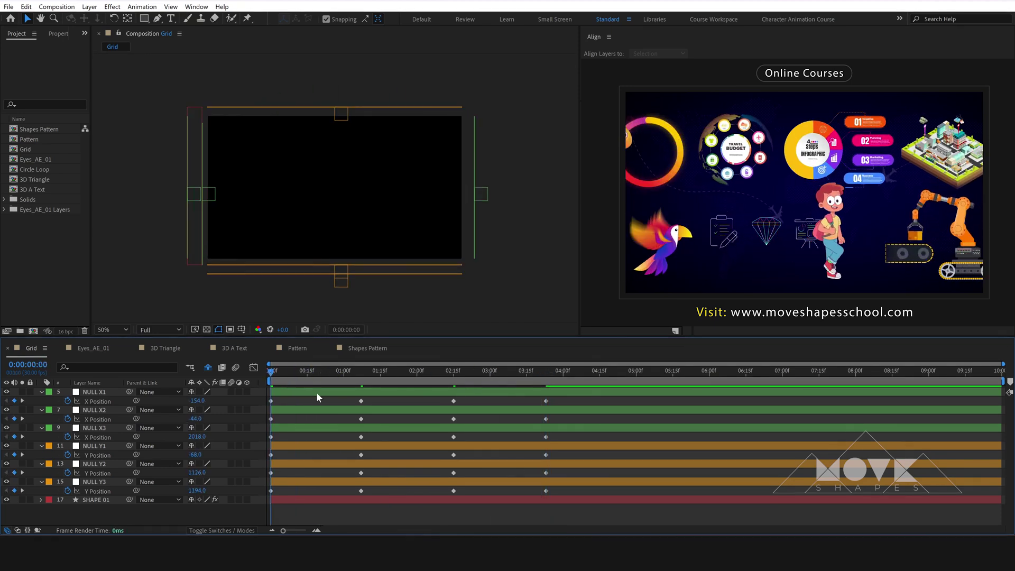
key("shift+slash")
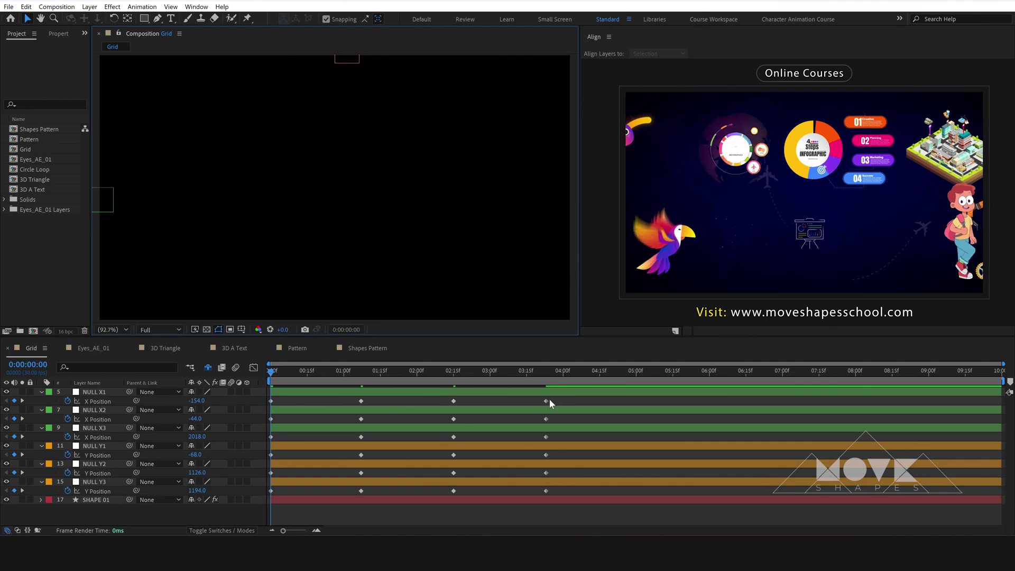
left_click_drag(549, 400, 266, 505)
right_click(271, 490)
mouse_move(317, 482)
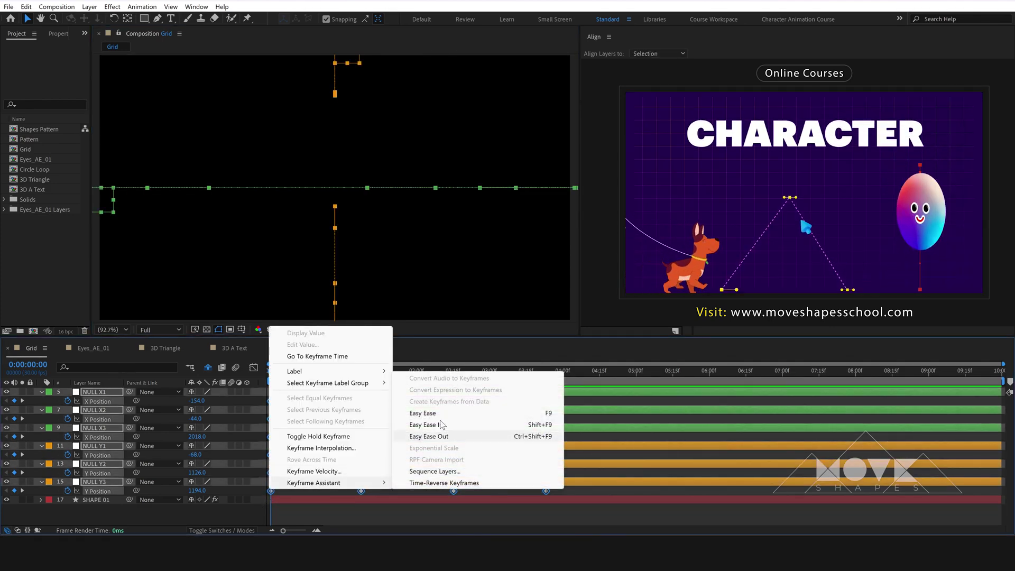
left_click(422, 413)
End the work area at 0:00:03:23 and preview the grid animation from the start
left_click(546, 370)
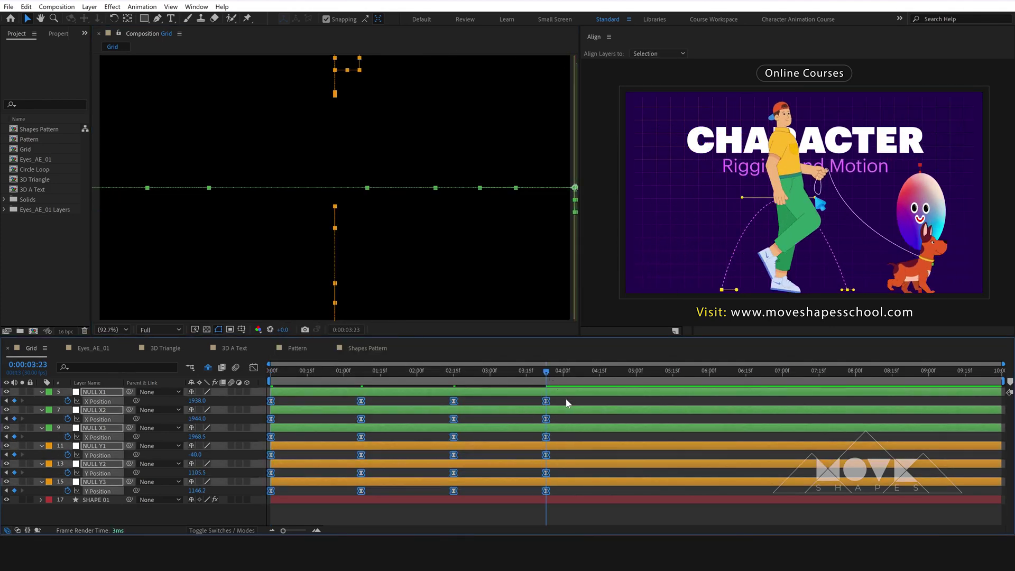
left_click(565, 400)
key("n")
left_click(271, 371)
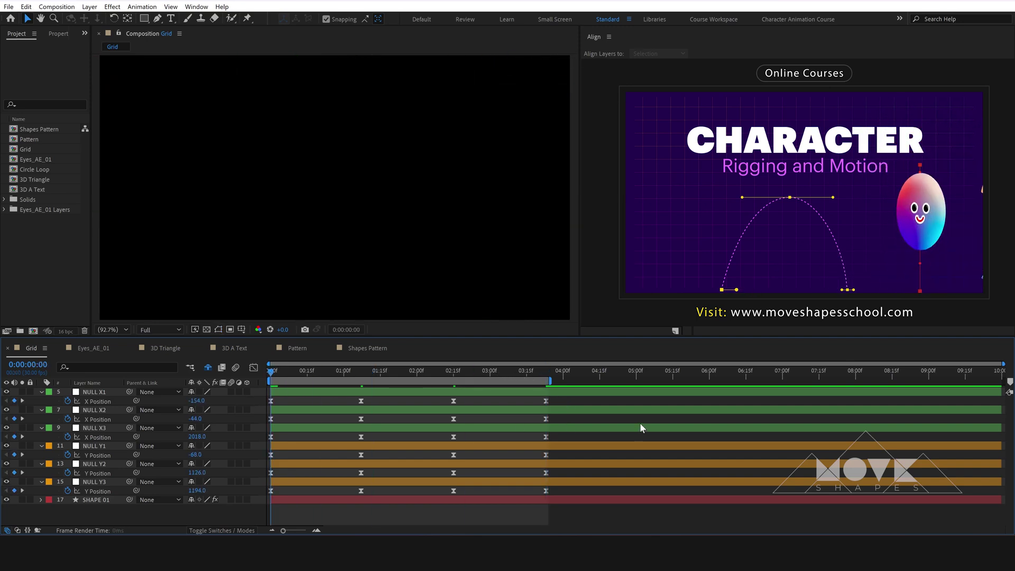
key("space")
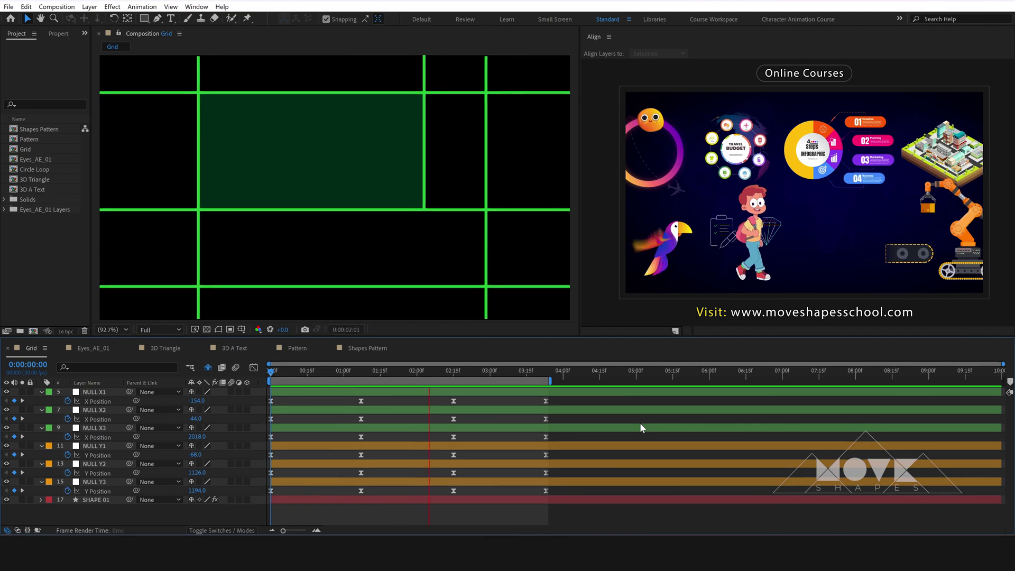
Select all position keyframes of the six nulls and show their speed curves in the Graph Editor
left_click(360, 372)
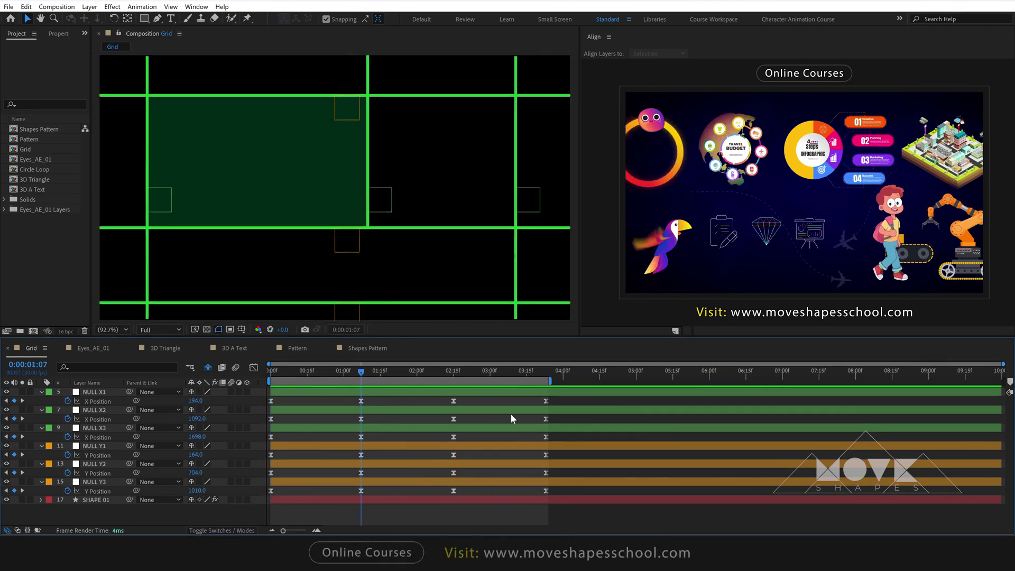
left_click_drag(552, 389, 267, 496)
left_click(254, 367)
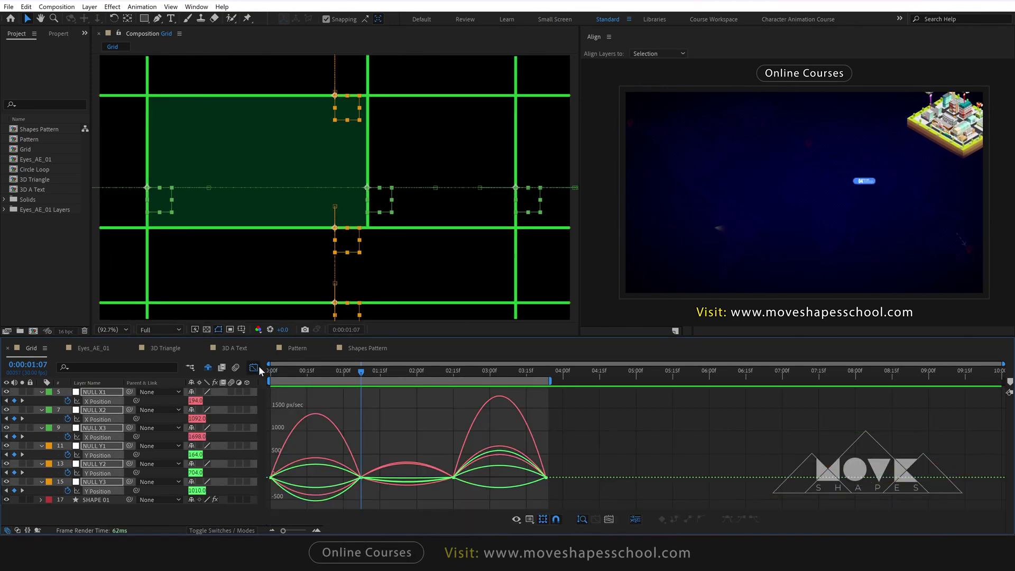
Extend all nulls' incoming influence to 100% at 0:00:01:07 and outgoing influence to about 74% at 0:00:02:15, and preview the animation
left_click_drag(378, 454, 312, 478)
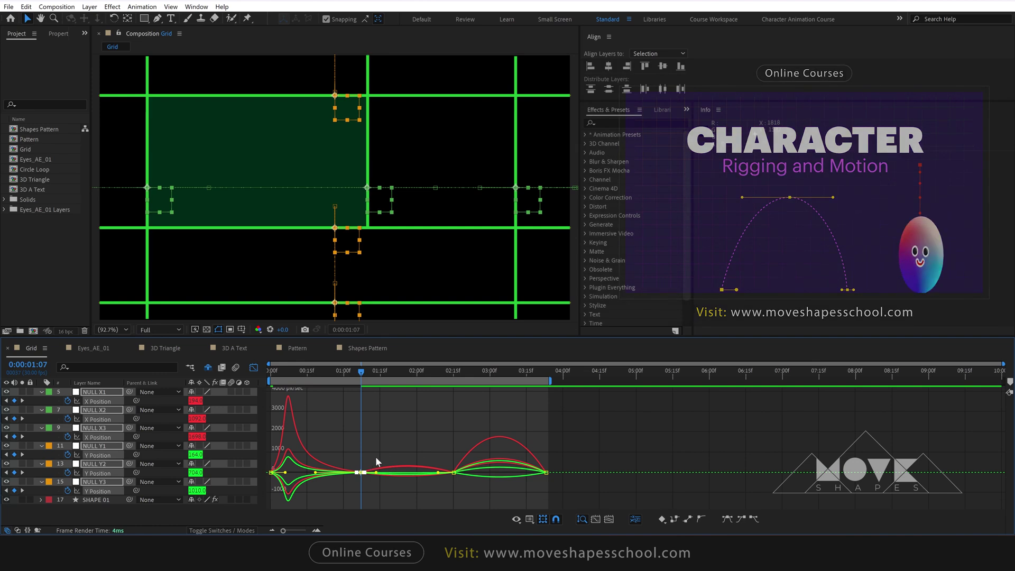
left_click_drag(446, 457, 486, 472)
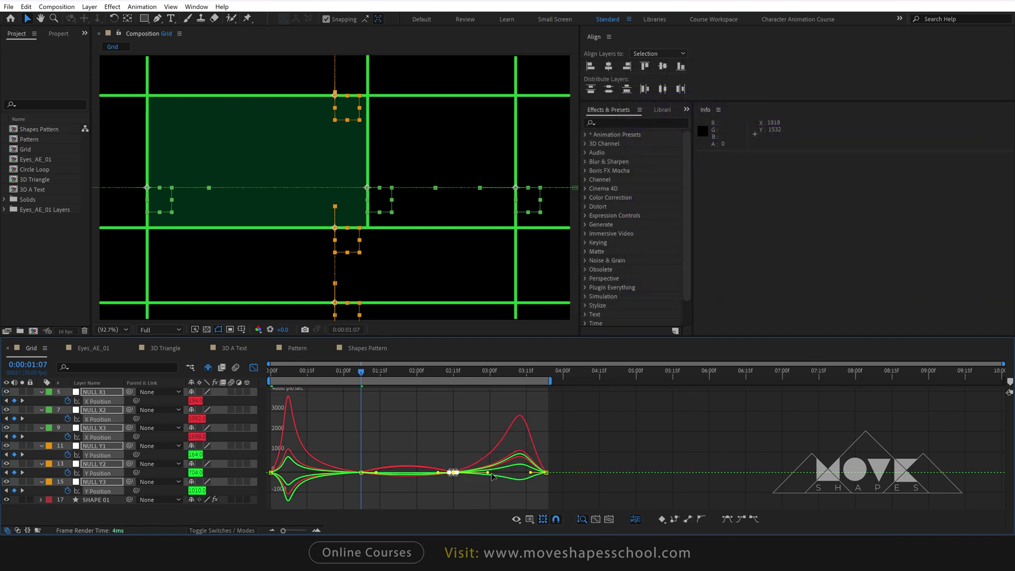
left_click(253, 368)
key("Home")
key("space")
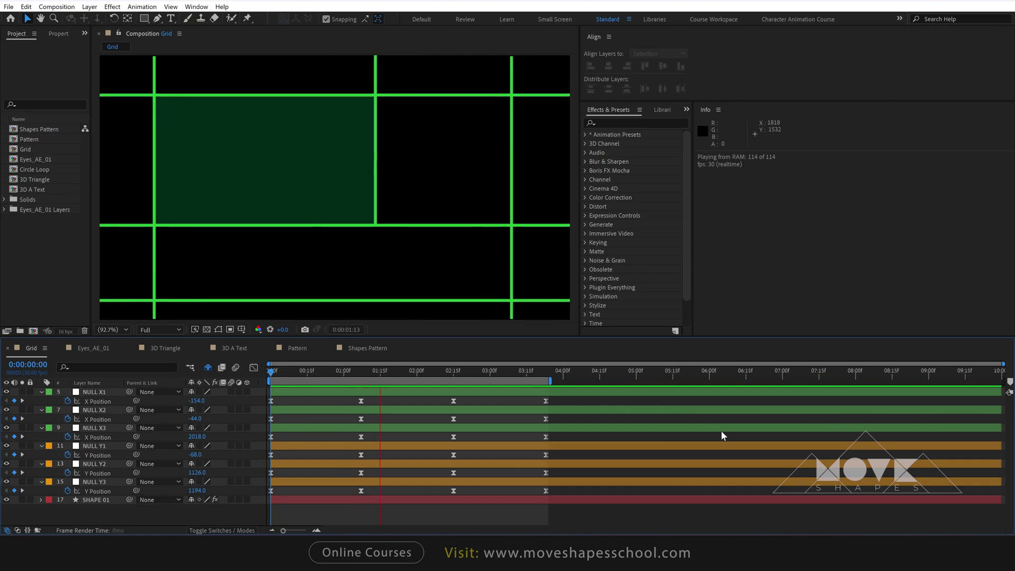
Make NULL X1's velocity continuous at its 0:00:01:07 keyframe and raise the speed there to about 155 px/sec
left_click(361, 376)
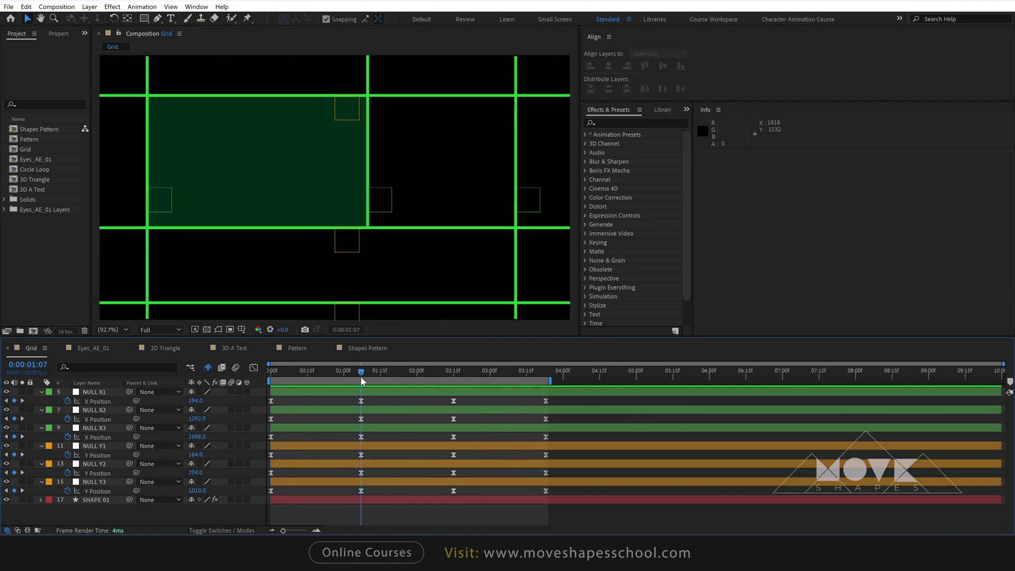
left_click(253, 368)
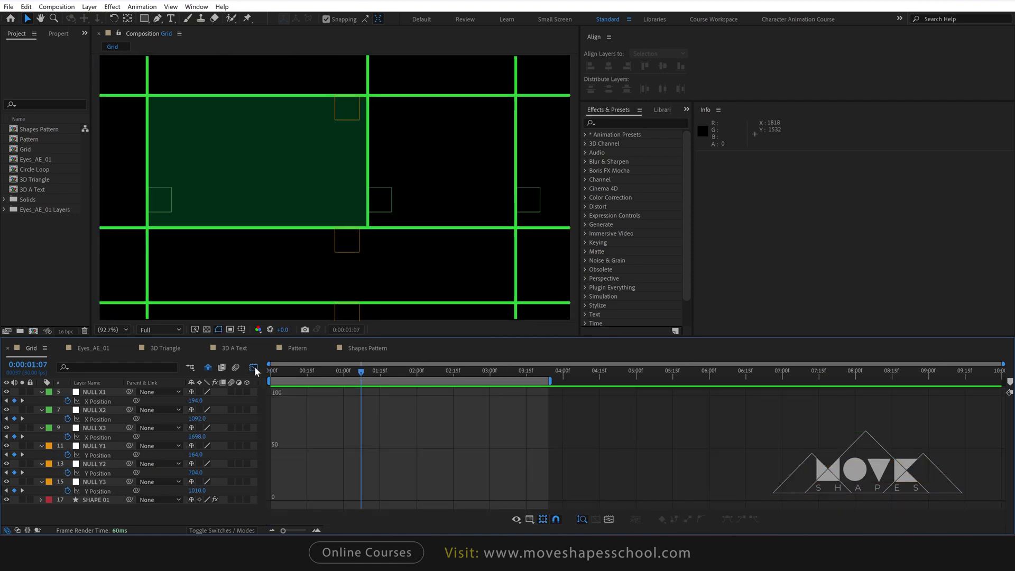
left_click(93, 404)
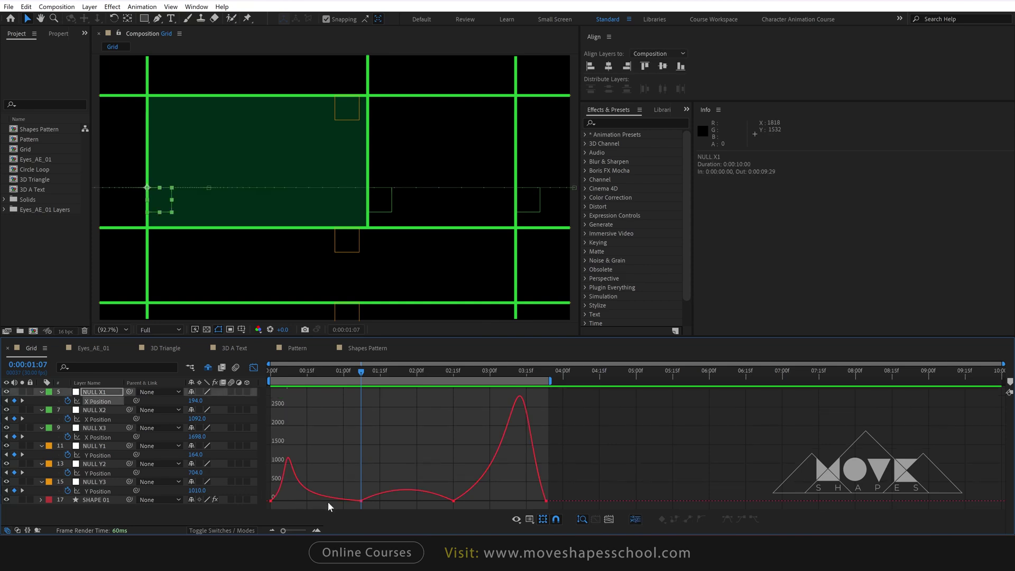
left_click_drag(362, 501, 394, 506)
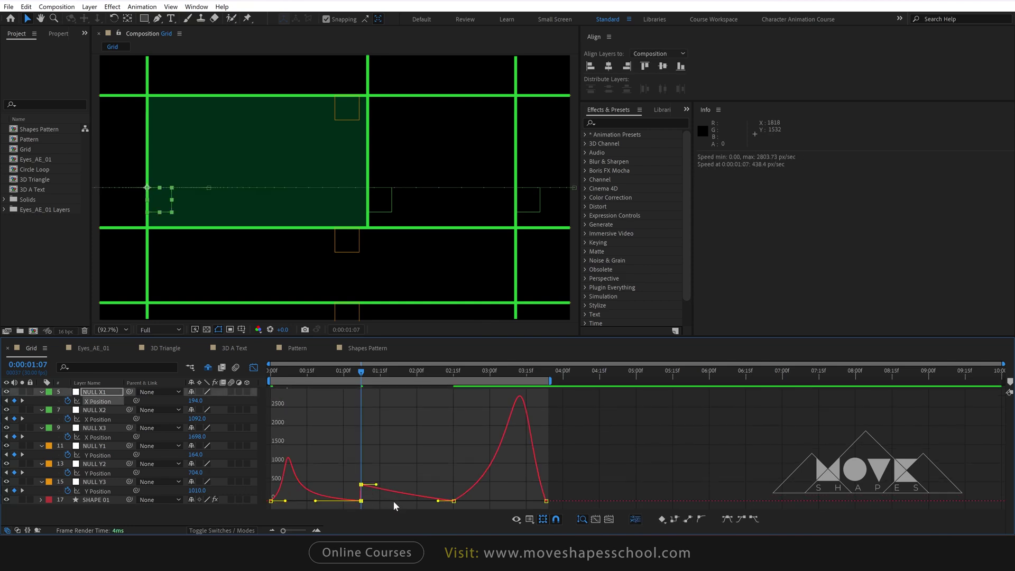
double_click(362, 501)
left_click(249, 239)
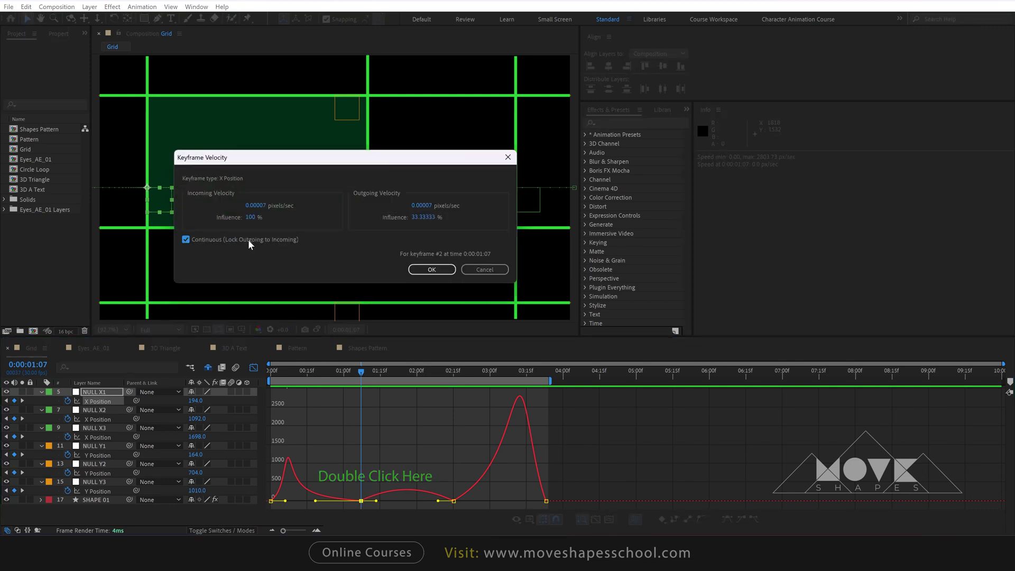
key("Return")
left_click_drag(361, 501, 364, 495)
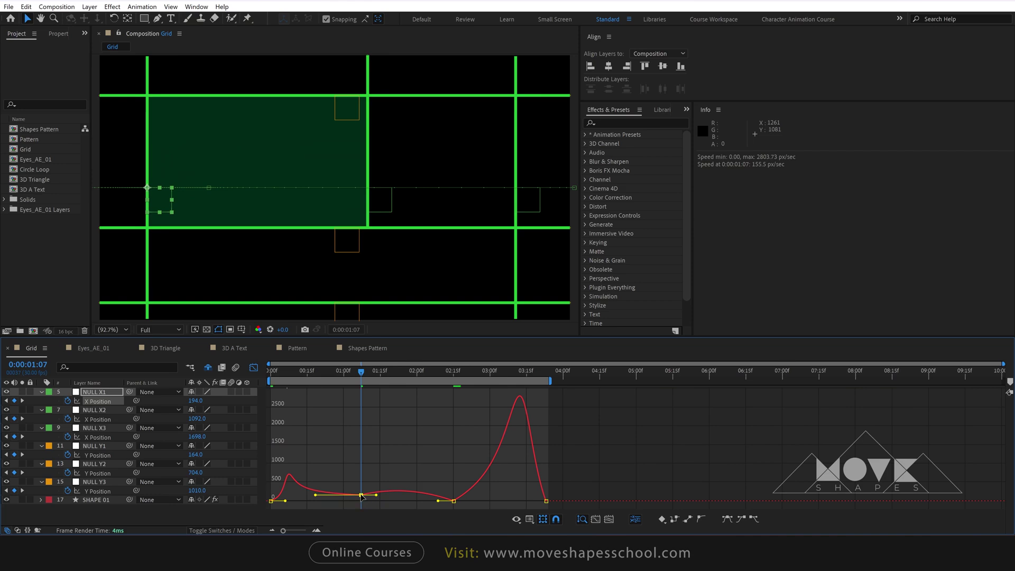
Make NULL X1's velocity continuous at 0:00:02:15 and raise its speed to roughly level with the 0:00:01:07 keyframe
double_click(453, 501)
left_click(431, 270)
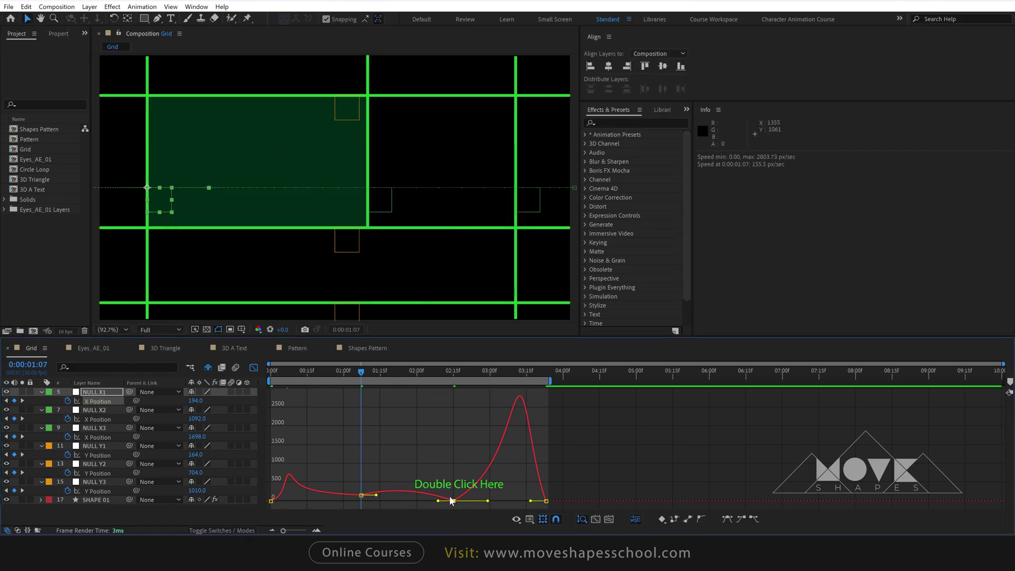
left_click_drag(453, 501, 454, 494)
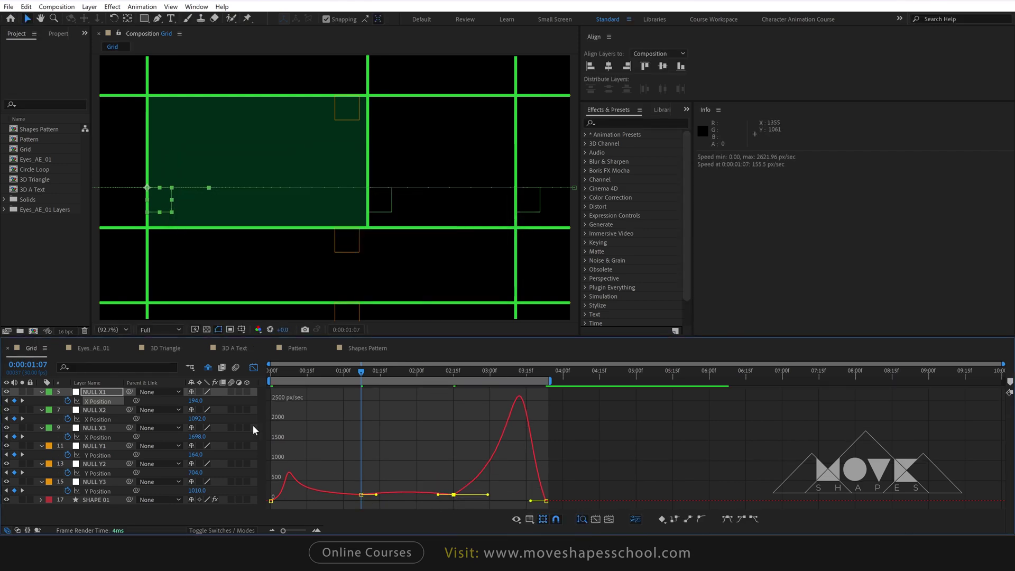
Make NULL X2's velocity continuous at both middle keyframes, with speeds of about 247 px/sec at 0:00:01:07 and 93 px/sec at 0:00:02:15
left_click(104, 419)
double_click(361, 500)
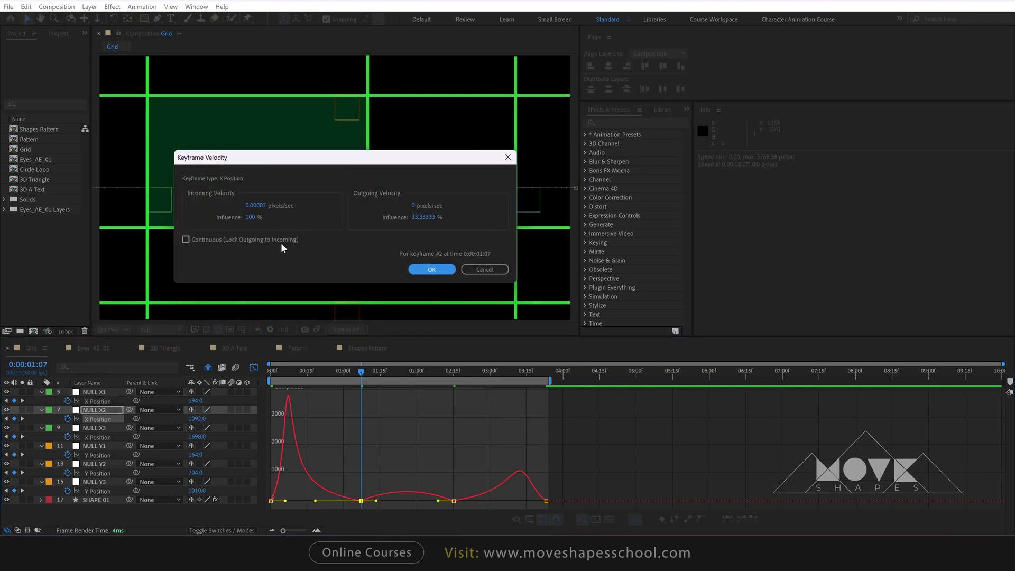
left_click_drag(328, 170, 317, 304)
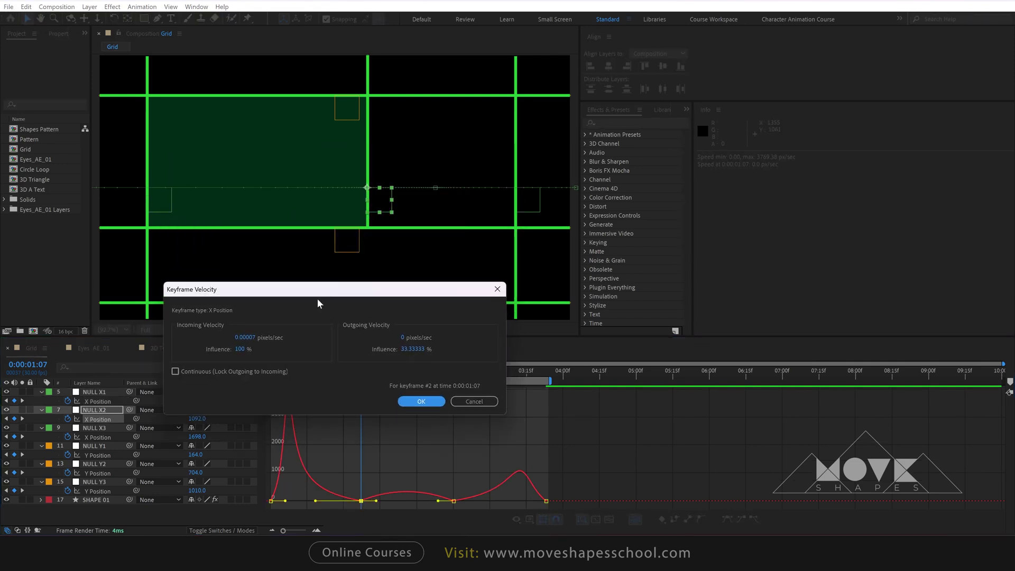
left_click(421, 402)
left_click_drag(361, 500, 360, 493)
double_click(361, 492)
left_click(422, 402)
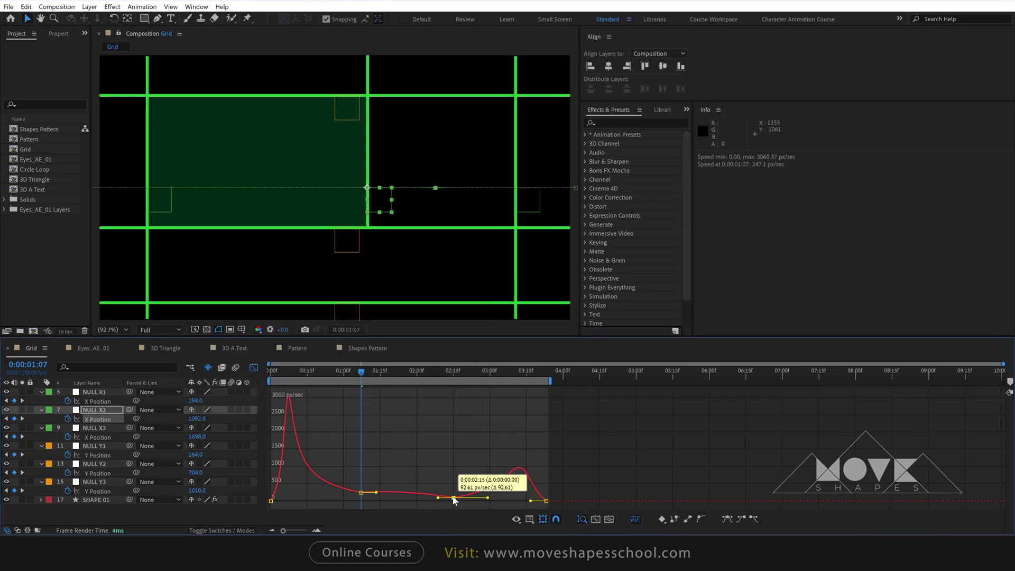
Make NULL X3's velocity continuous at both middle keyframes, with about -93 px/sec at 0:00:01:07 and slightly below zero at 0:00:02:15
left_click(101, 437)
double_click(361, 445)
left_click(421, 401)
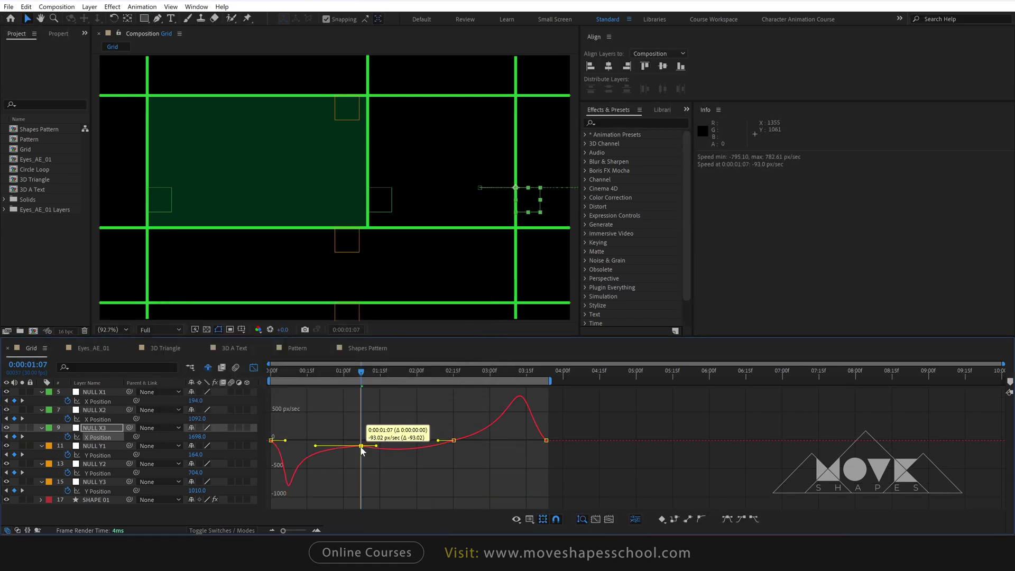
double_click(454, 449)
left_click(421, 401)
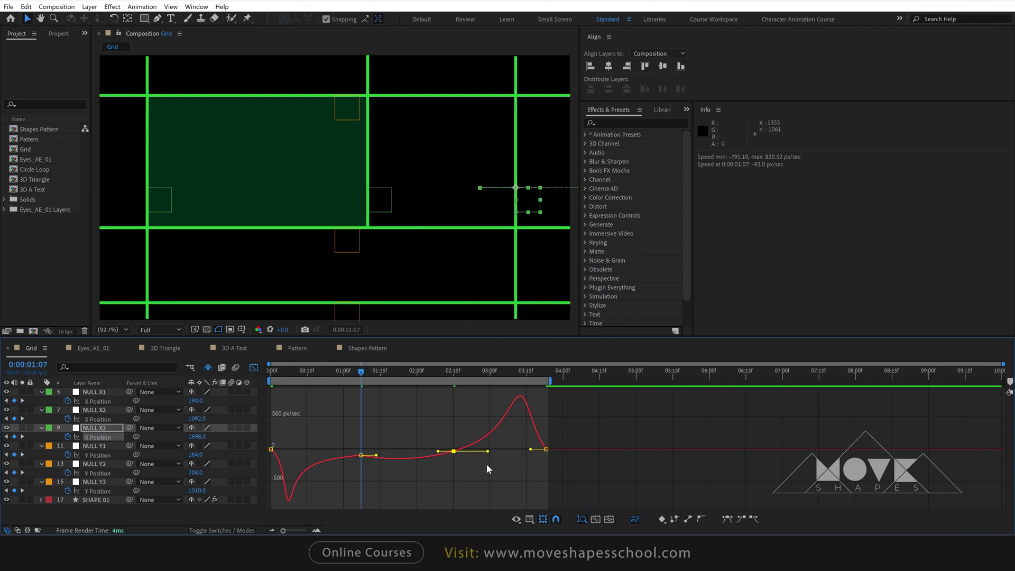
Make NULL Y1's velocity continuous at both middle keyframes, with about 62 px/sec at 0:00:01:07 and slightly below zero at 0:00:02:15
left_click(100, 455)
double_click(361, 467)
left_click(421, 401)
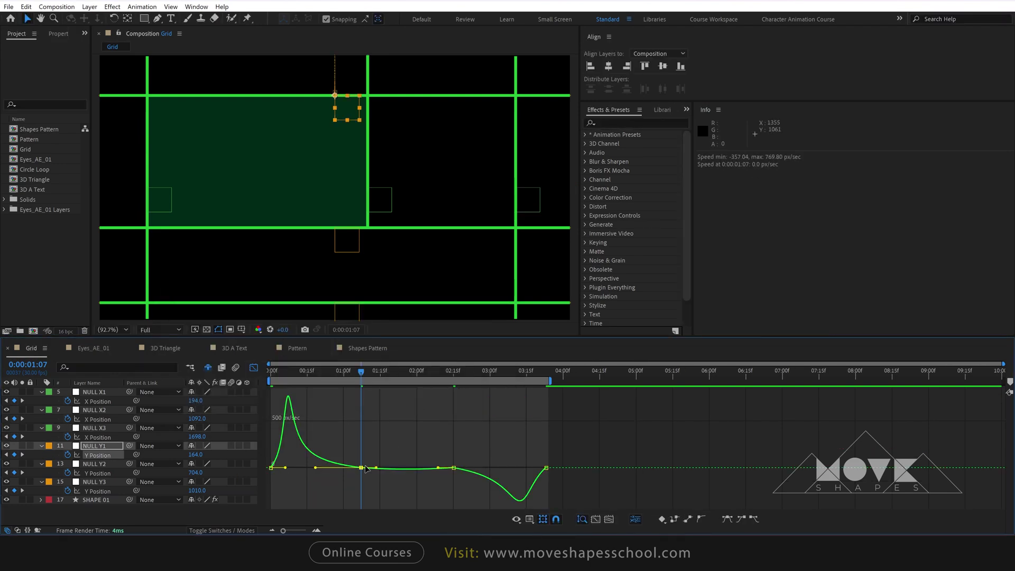
double_click(453, 463)
key("Return")
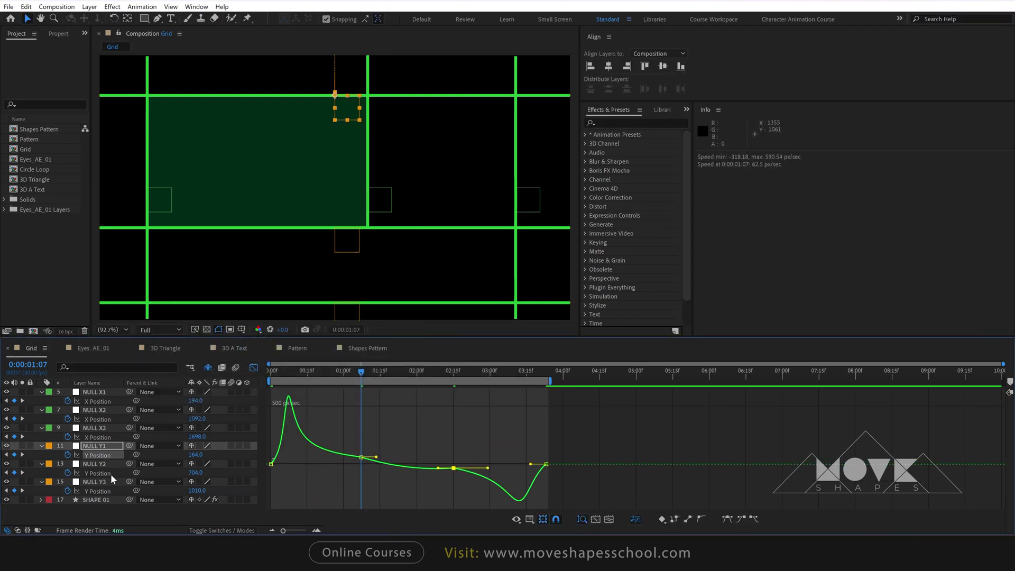
Make NULL Y2's velocity continuous at the 0:00:01:07 and 0:00:02:15 keyframes, with a speed of about -58 px/sec at the first
left_click(101, 472)
double_click(361, 443)
key("Return")
double_click(361, 443)
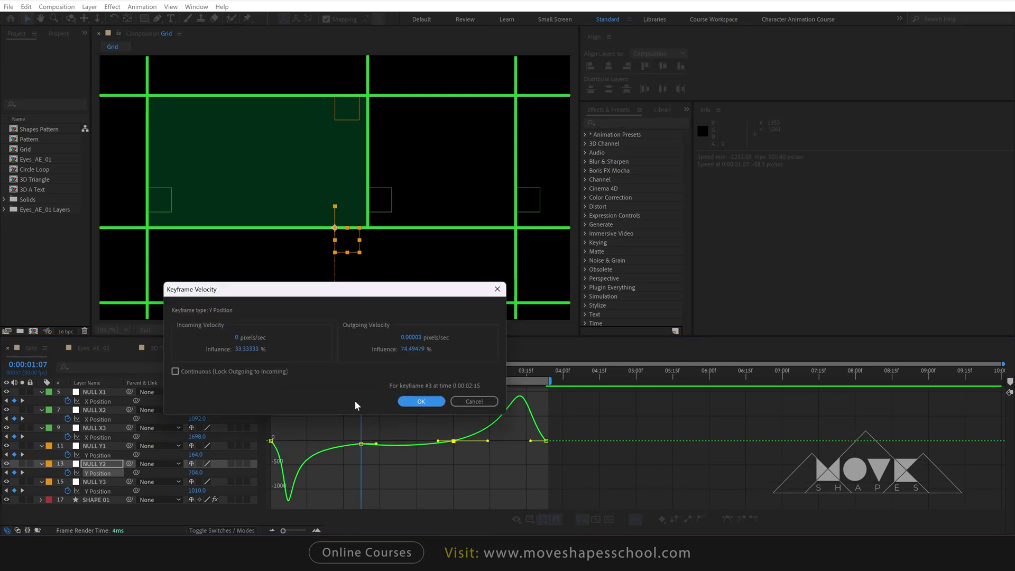
left_click(421, 401)
Make NULL Y3's velocity continuous at both middle keyframes, with about -26 px/sec at 0:00:01:07 and -10 px/sec at 0:00:02:15
left_click(100, 491)
double_click(361, 438)
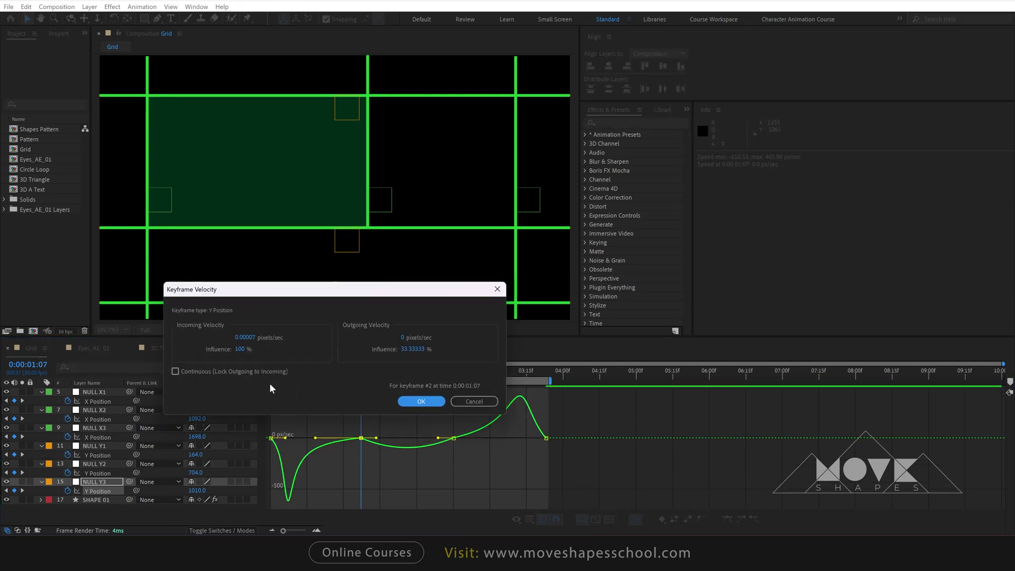
key("Return")
double_click(453, 438)
key("Return")
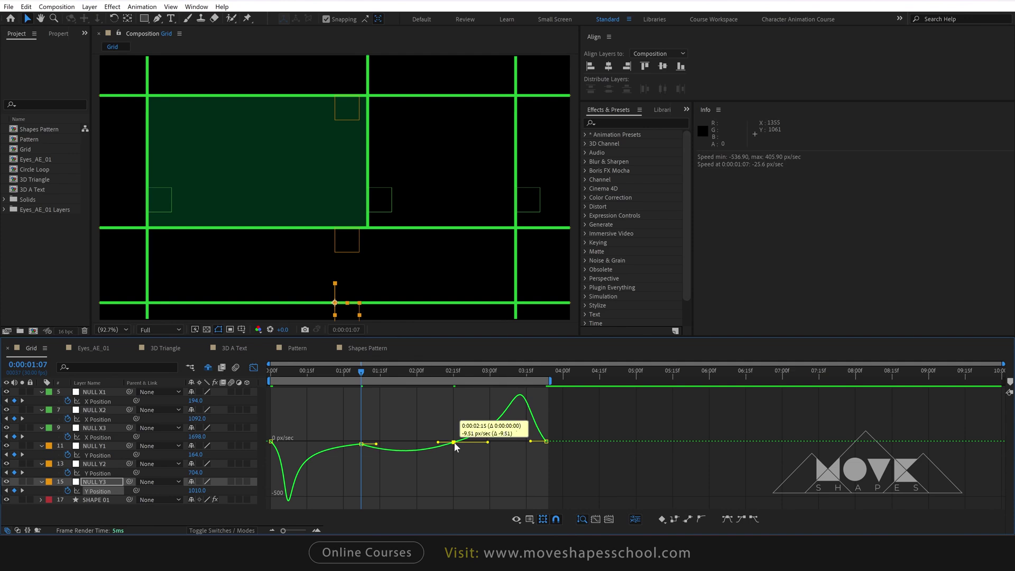
Leave the Graph Editor and preview the refined grid animation from the start
left_click(465, 421)
left_click(254, 368)
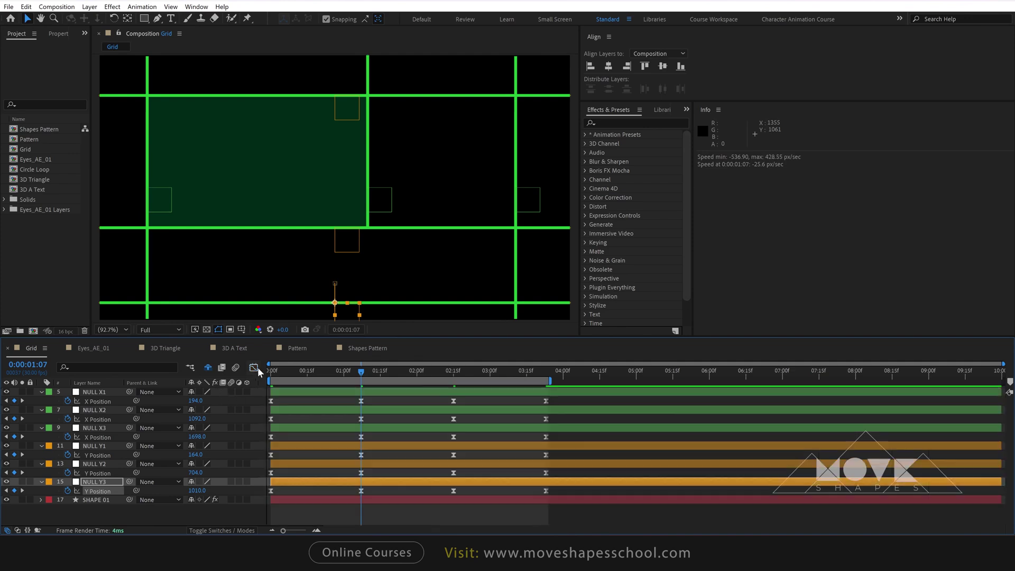
left_click(308, 401)
key("Home")
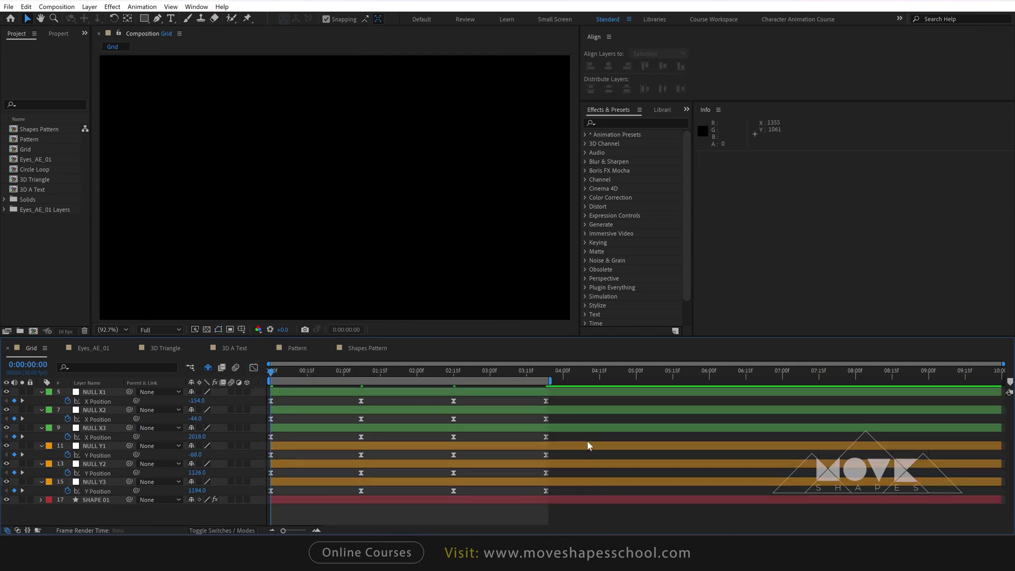
key("space")
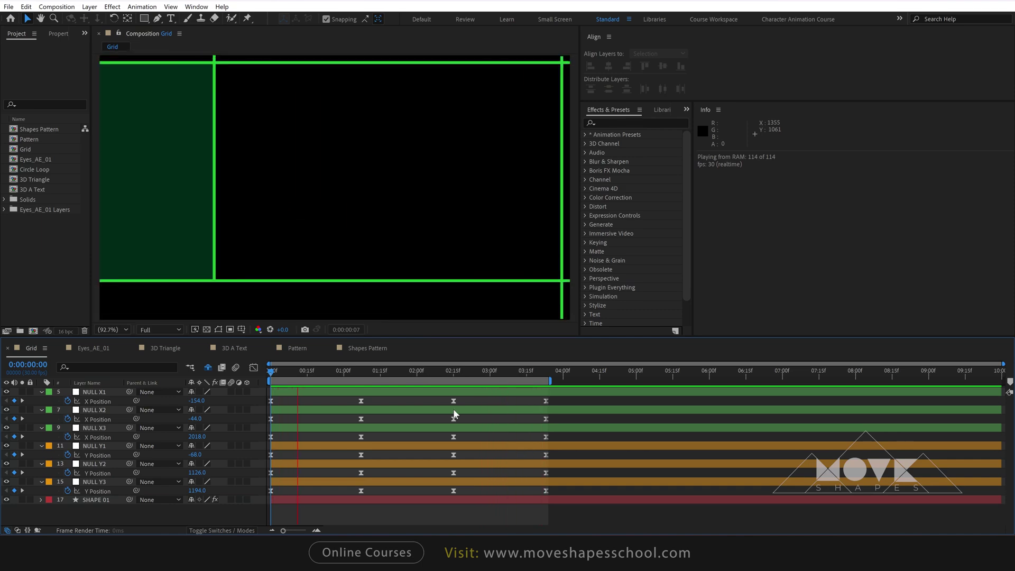
Move the current time to 0:00:01:23 and collapse the position properties of all six X and Y nulls
left_click_drag(361, 374, 399, 389)
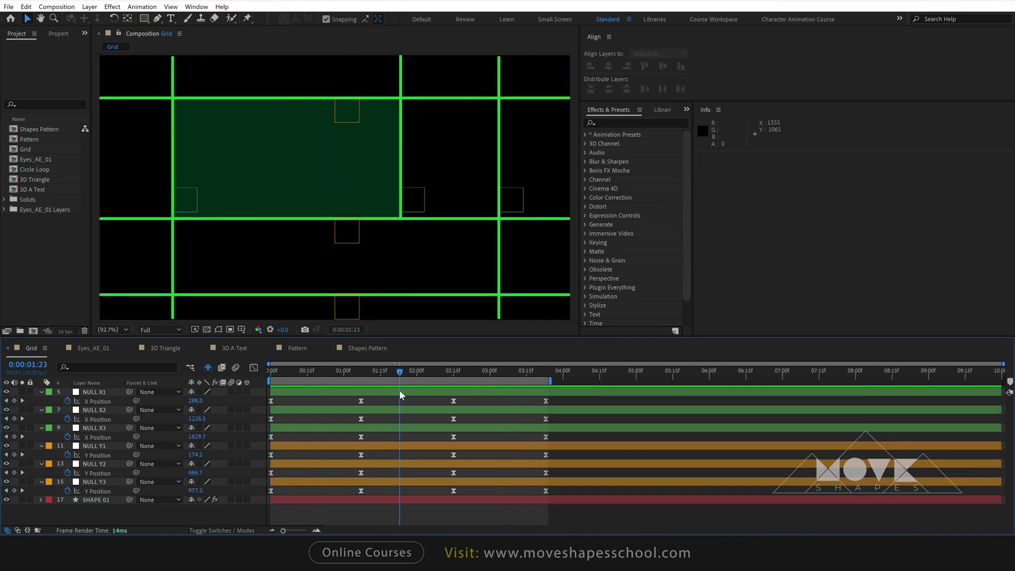
left_click(42, 392)
left_click(41, 400)
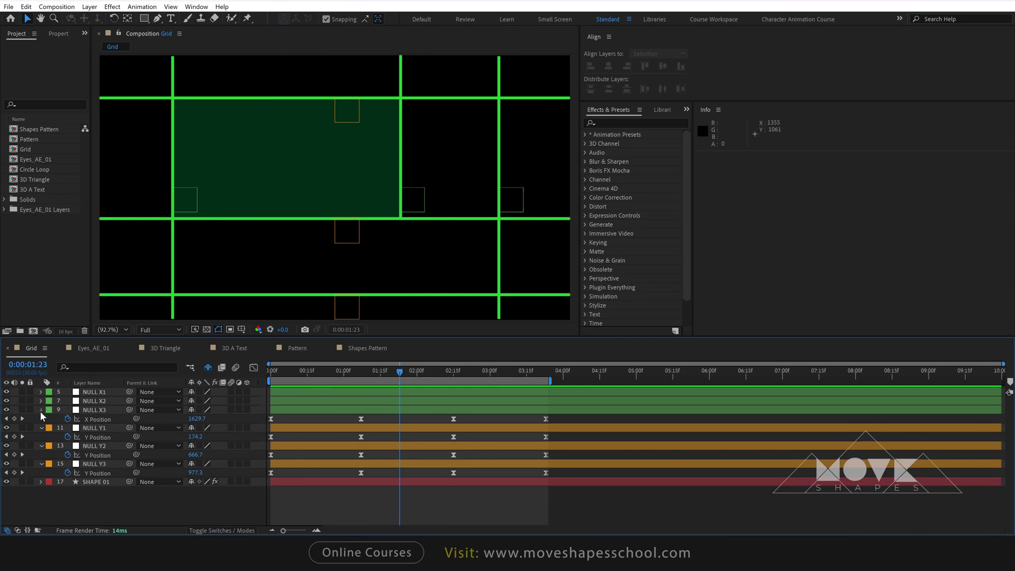
left_click(40, 410)
left_click(41, 419)
left_click(42, 427)
left_click(42, 437)
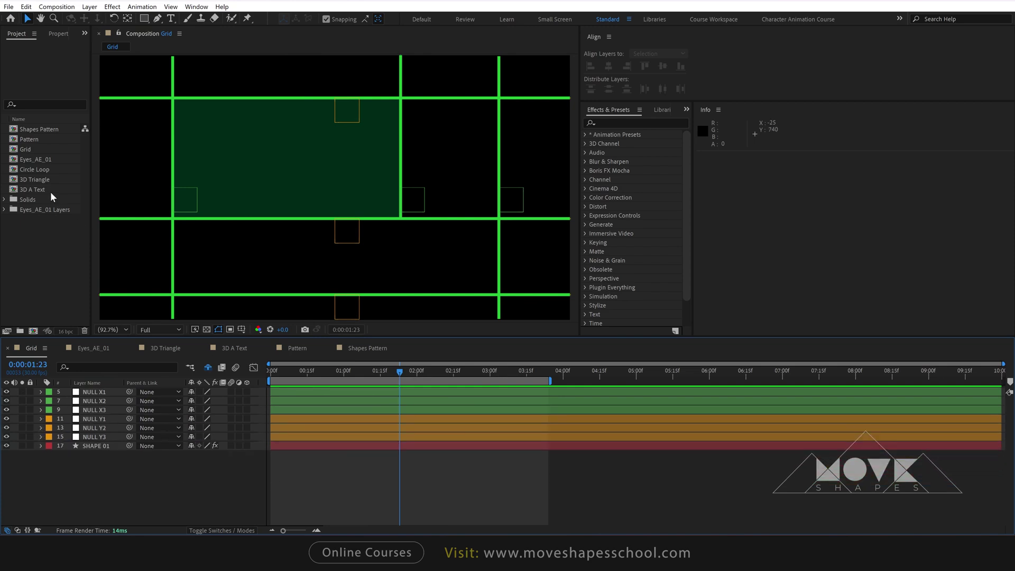
Add the Eyes_AE_01 composition as a layer between NULL Y3 and SHAPE 01 and scale it to 80%
left_click(34, 160)
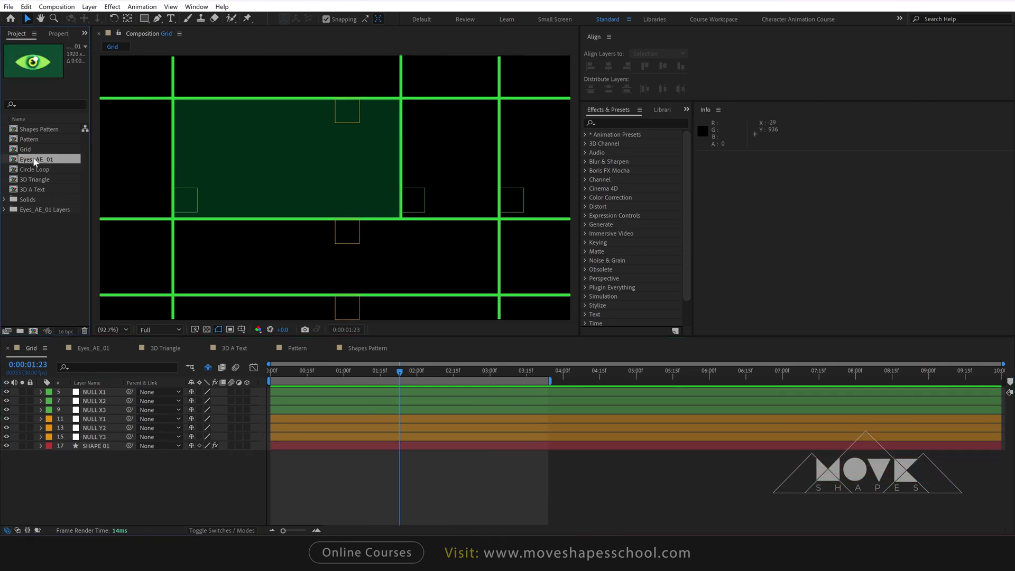
left_click_drag(72, 286, 94, 441)
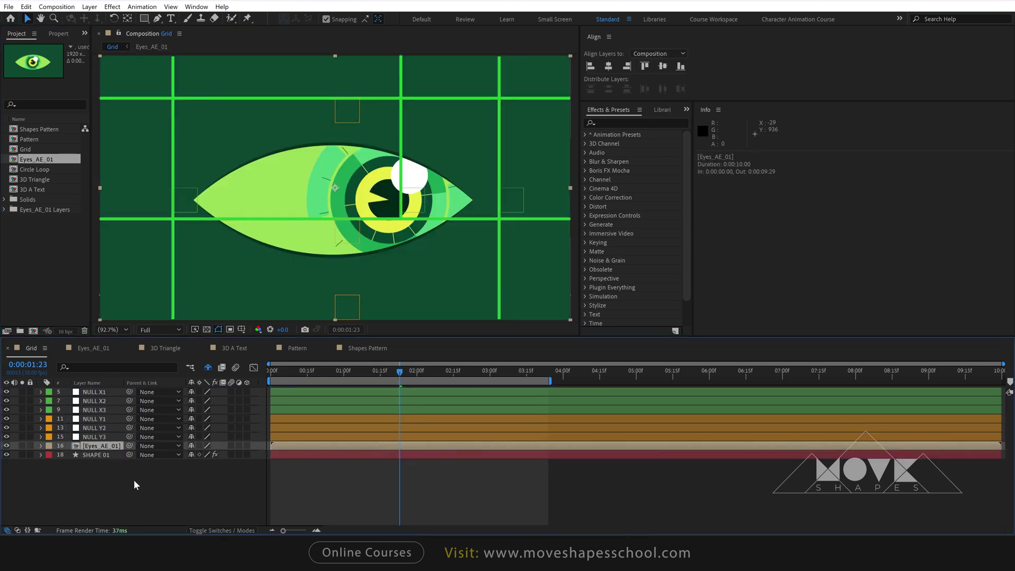
key("s")
left_click(222, 454)
type("80")
key("Return")
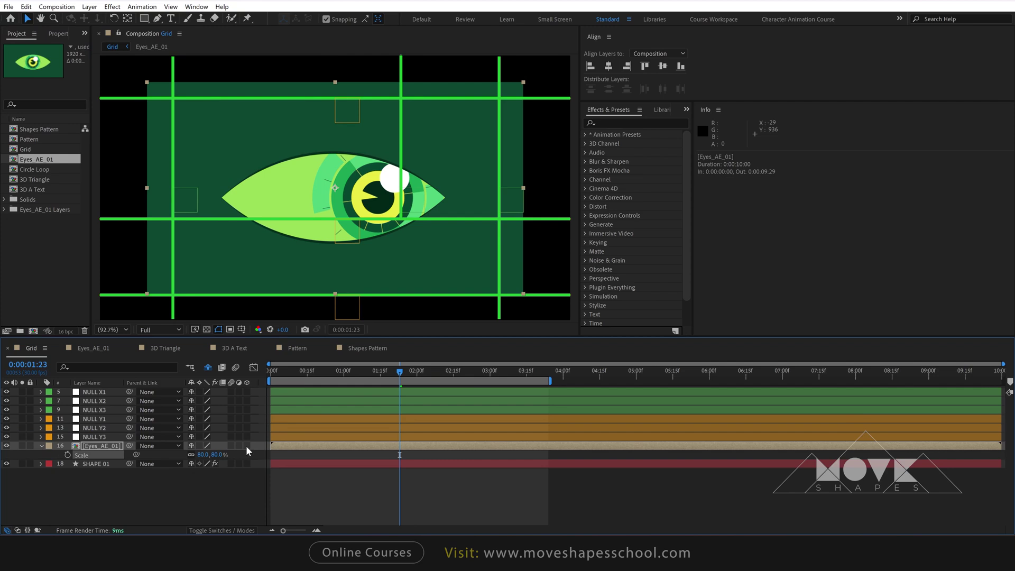
left_click(202, 487)
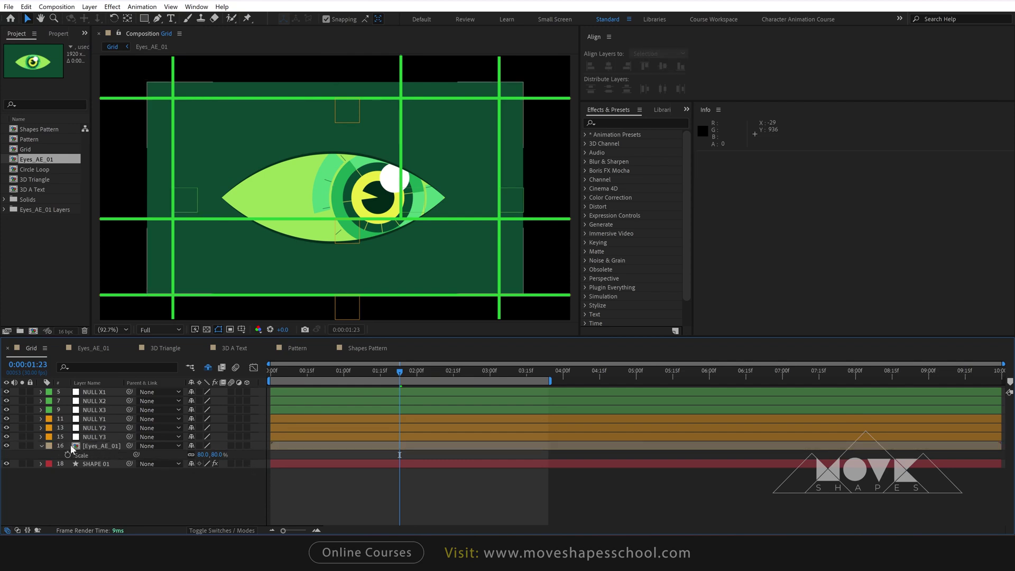
left_click(42, 446)
left_click(100, 445)
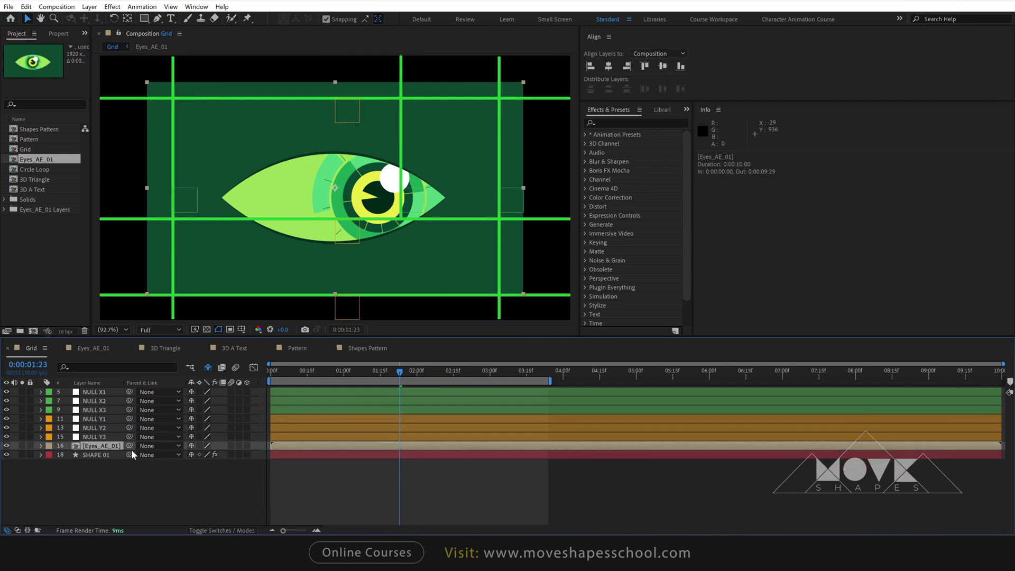
key("p")
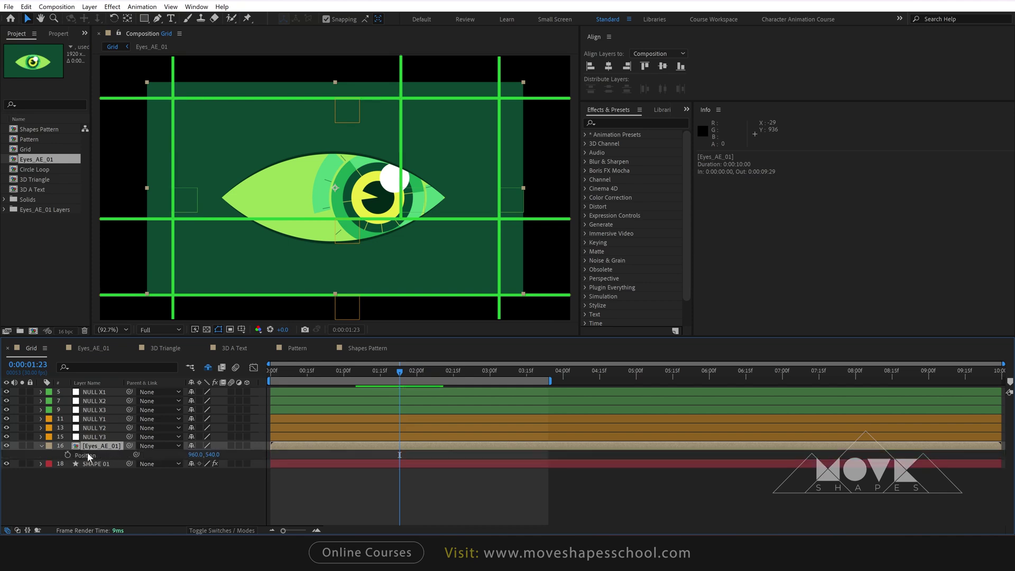
right_click(86, 454)
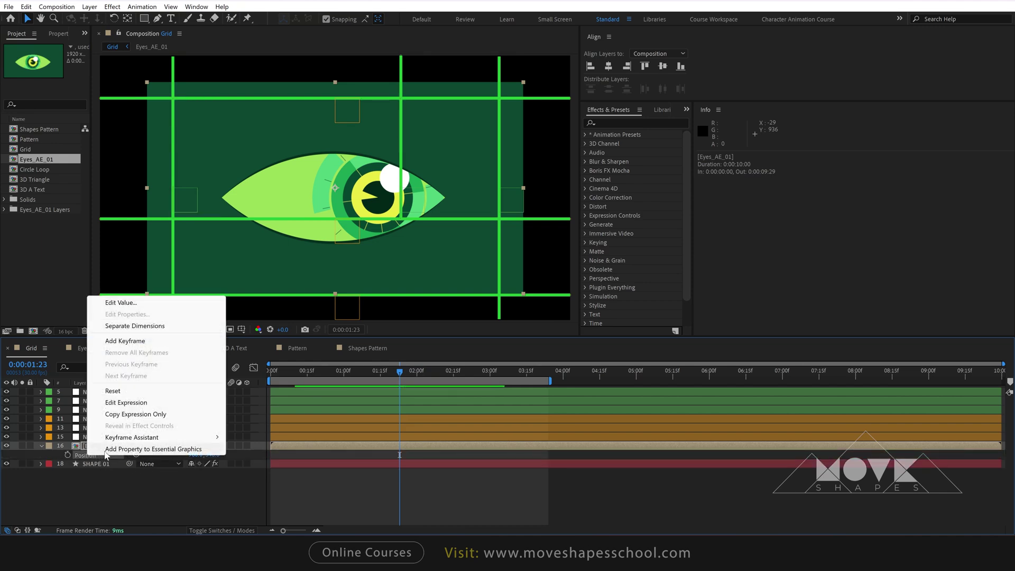
left_click(95, 468)
left_click(41, 445)
left_click(97, 445)
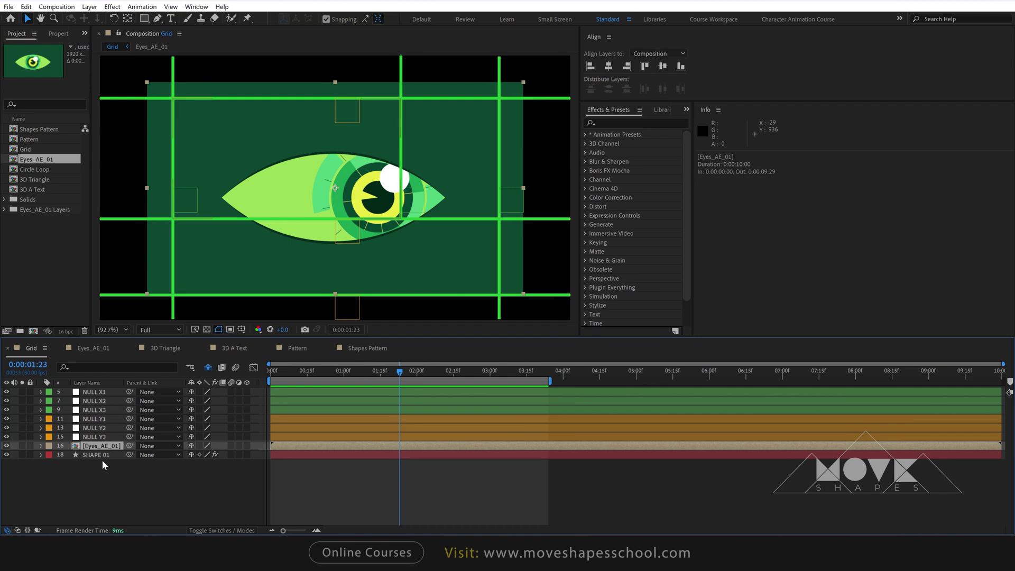
Hide the Eyes_AE_01 layer to examine which X and Y nulls border the dark green cell, and show the layer again
left_click(8, 446)
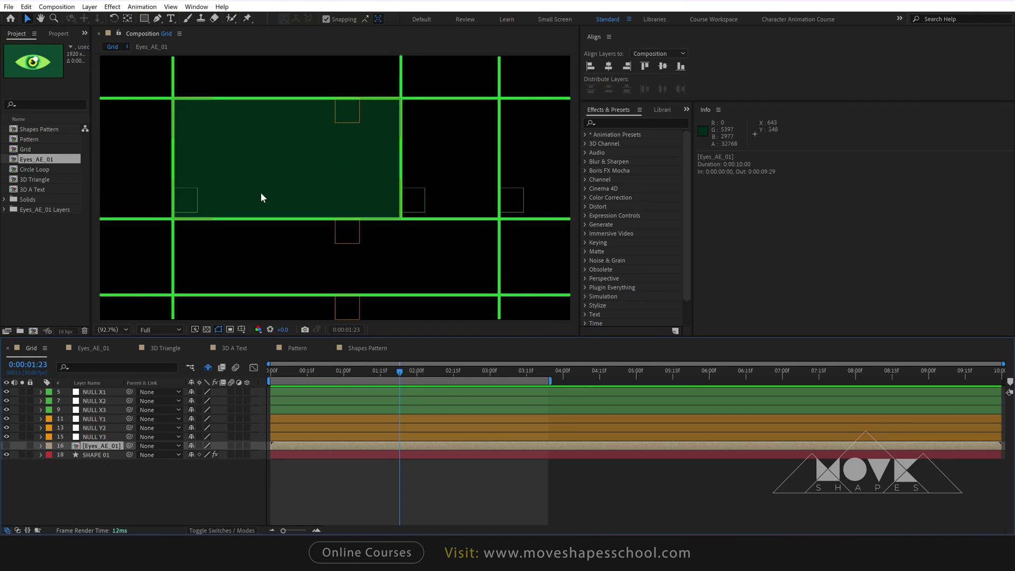
left_click(191, 200)
left_click(411, 204)
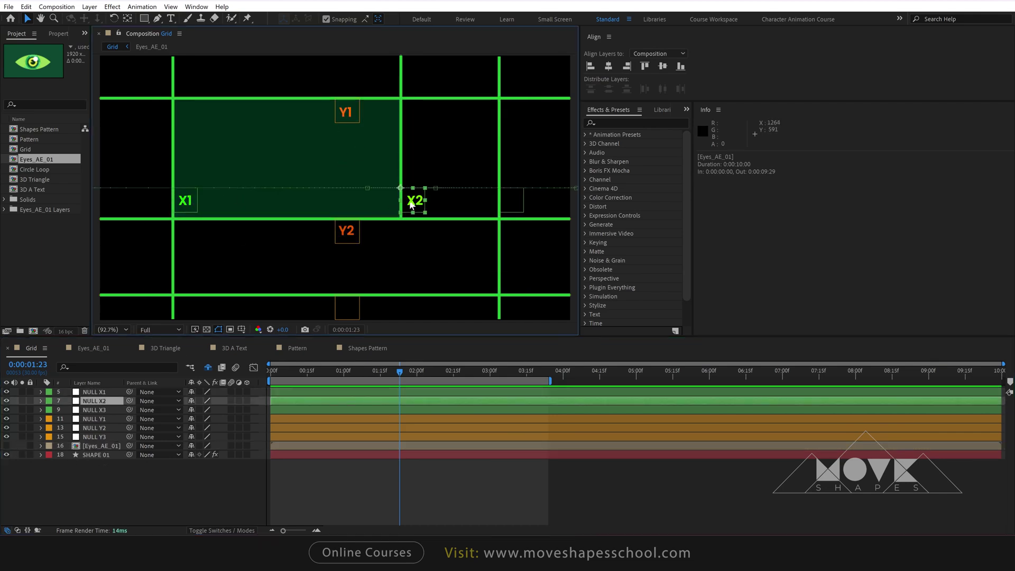
left_click(351, 113)
left_click(352, 238)
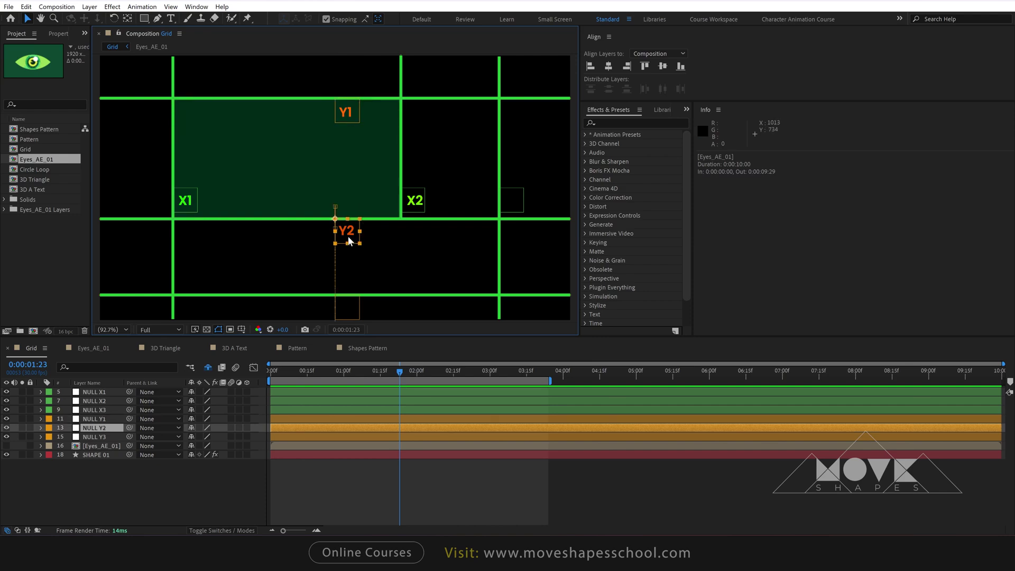
left_click(100, 392)
left_click(106, 400, "ctrl")
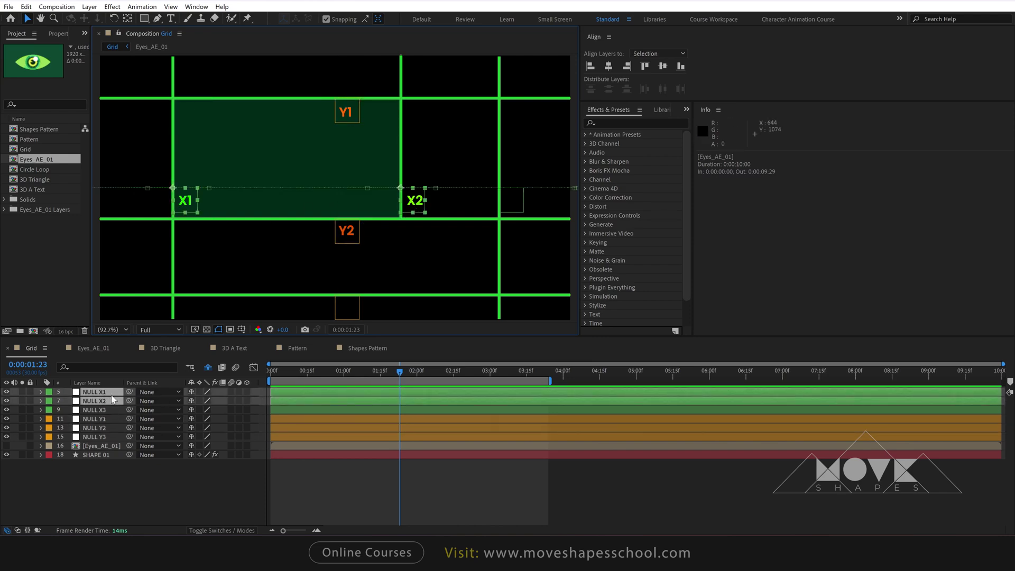
left_click(352, 119)
left_click(348, 236, "shift")
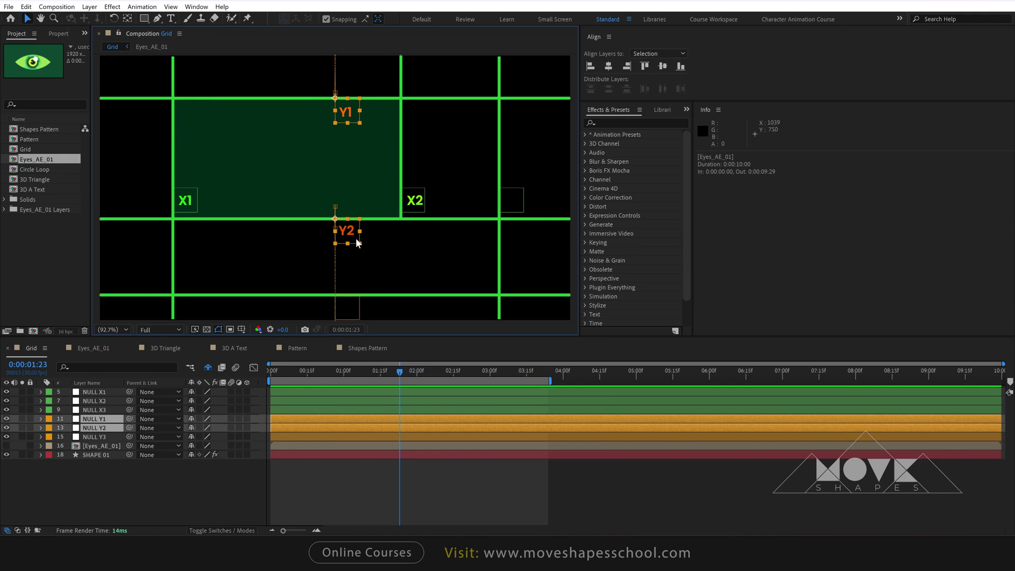
left_click(366, 474)
left_click(96, 445)
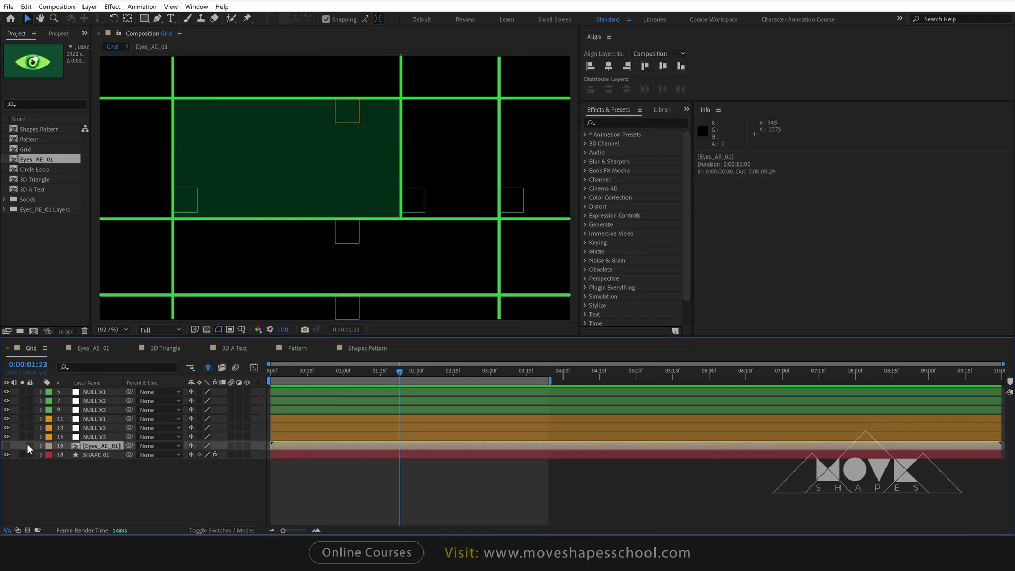
left_click(6, 446)
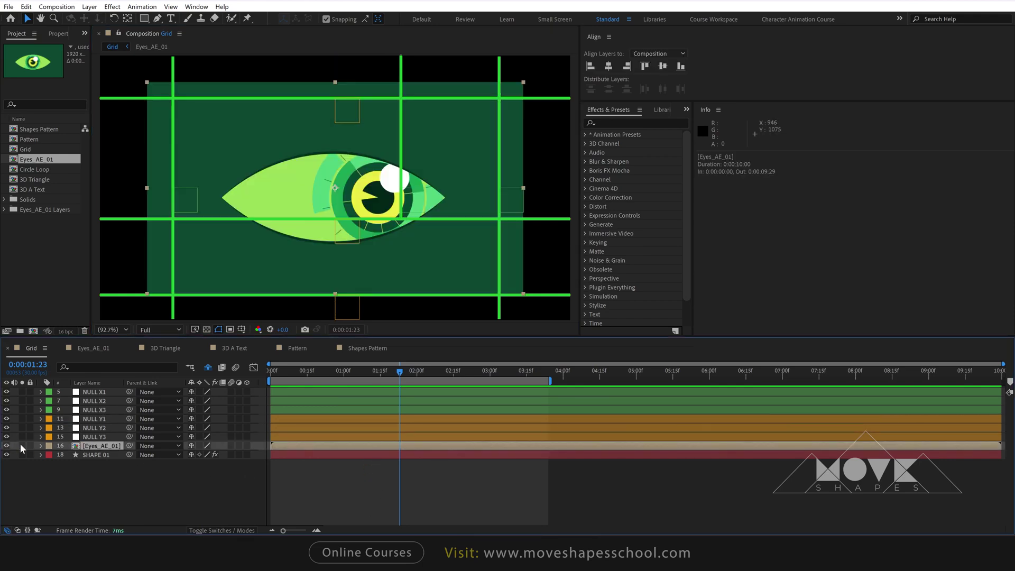
Separate the Position property of the Eyes_AE_01 layer into X and Y dimensions
key("p")
right_click(89, 455)
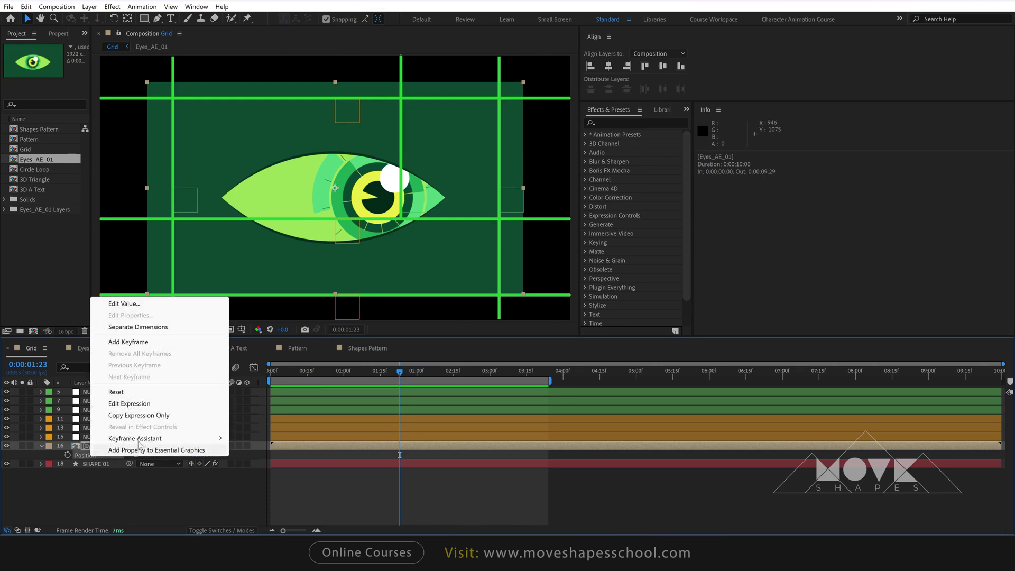
left_click(164, 327)
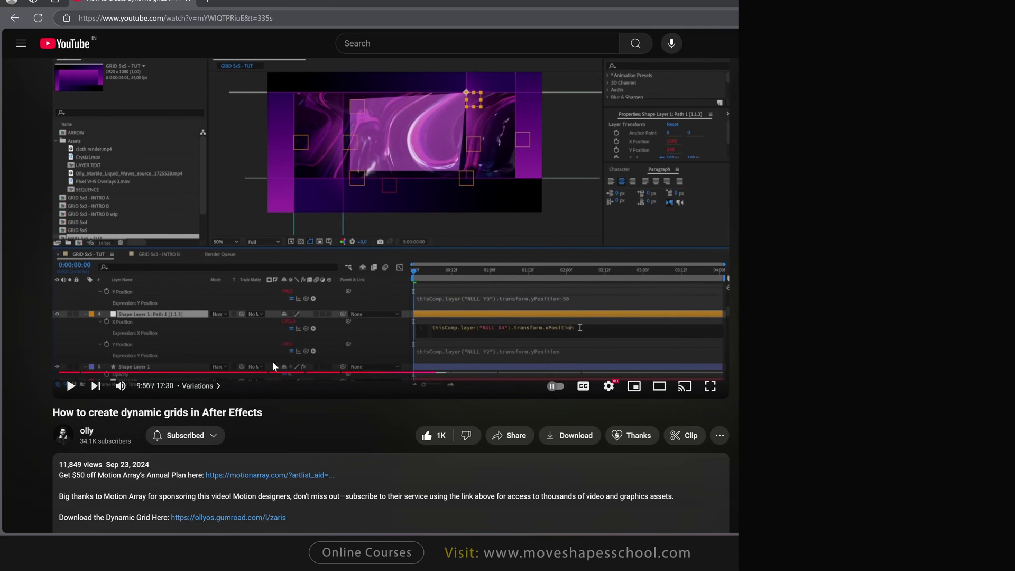
Switch to the YouTube page in the browser and copy the x-position "Center between guides" expression from the video description
scroll(379, 246, "up", 1)
scroll(379, 247, "down", 4)
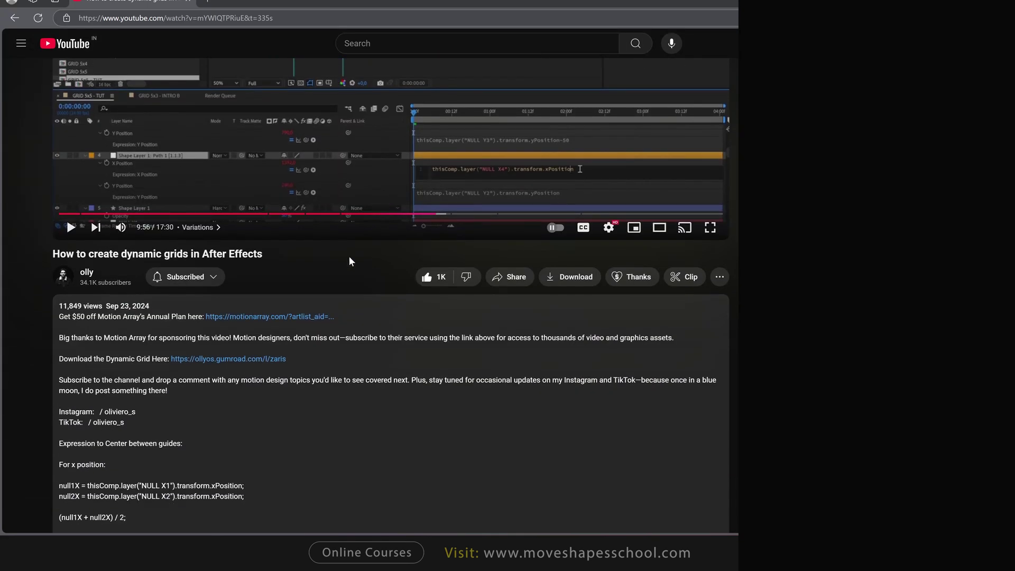
scroll(277, 322, "down", 6)
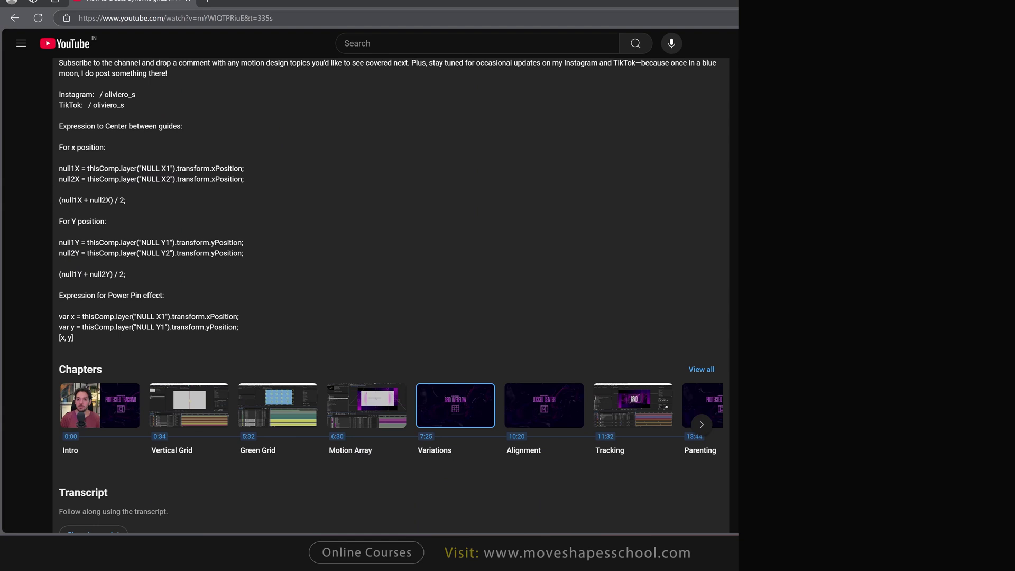
left_click_drag(59, 168, 99, 194)
right_click(144, 170)
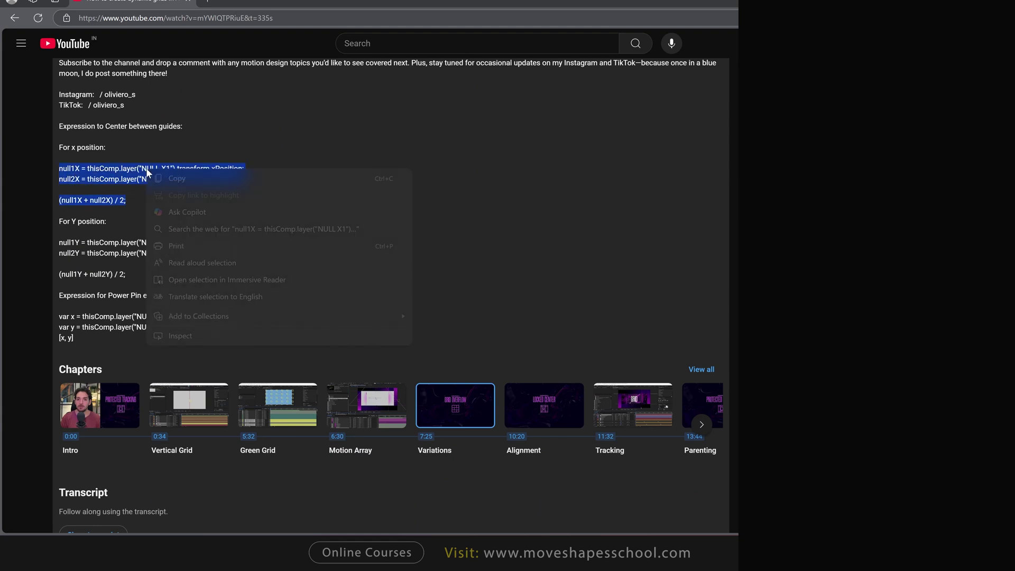
left_click(169, 177)
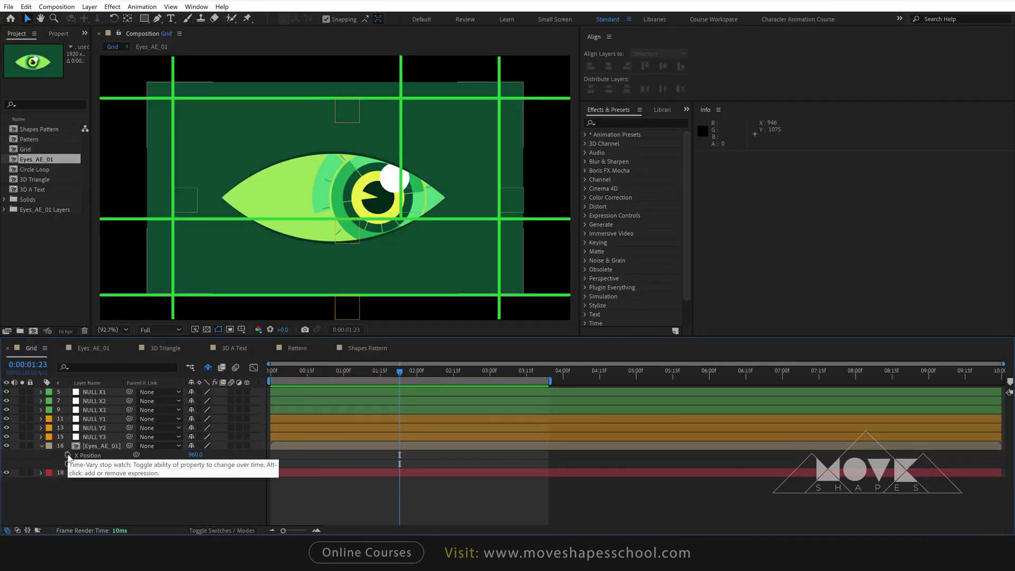
In After Effects, paste the copied expression onto Eyes_AE_01's X Position to centre it between NULL X1 and NULL X2, and check against both nulls
left_click(68, 455, "alt")
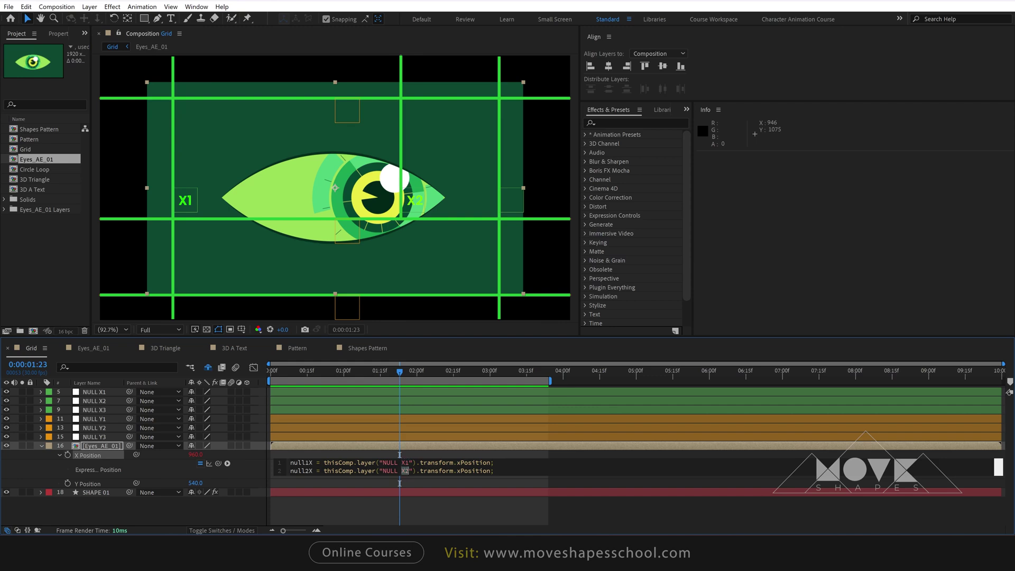
left_click(459, 395)
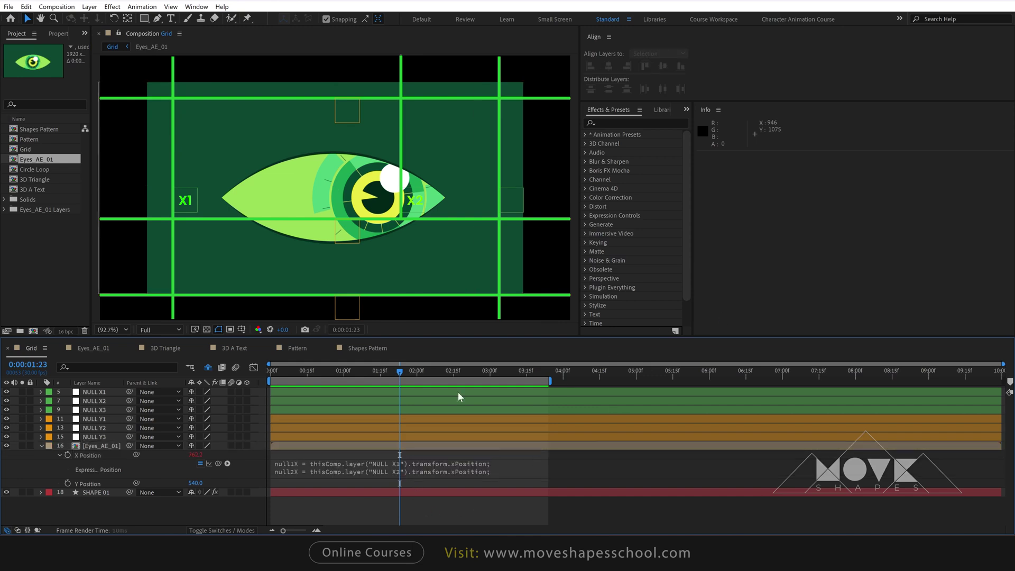
left_click(186, 198)
left_click(409, 205, "shift")
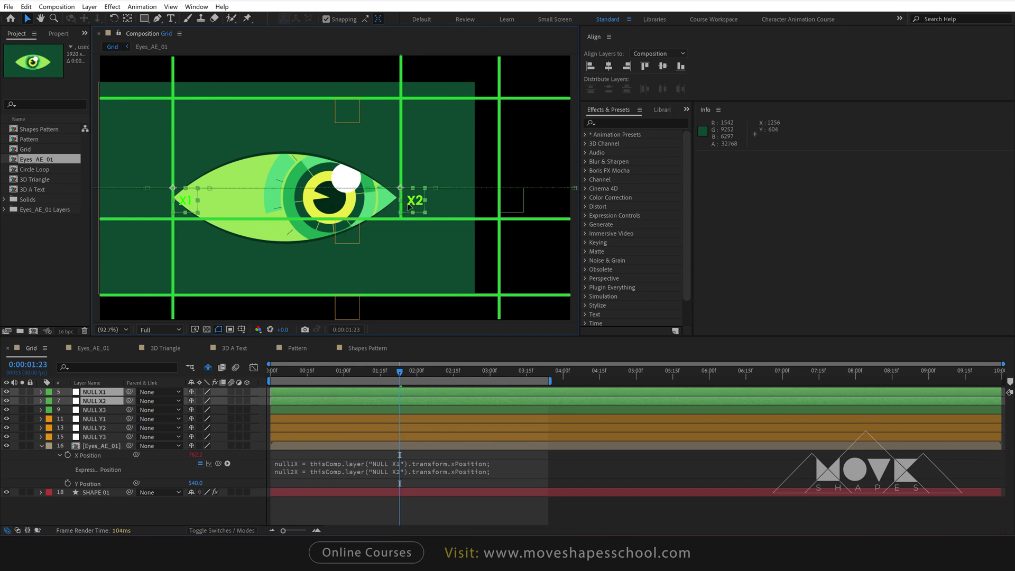
left_click(506, 459)
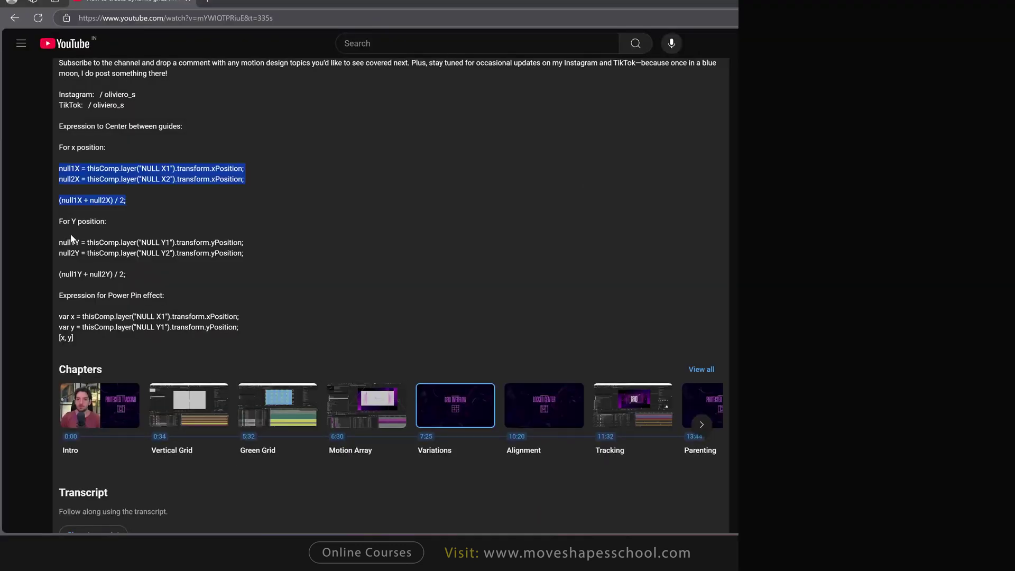
Copy the Y-position centring expression, ending in (null1Y + null2Y) / 2, from the YouTube video description in the browser
left_click(59, 242)
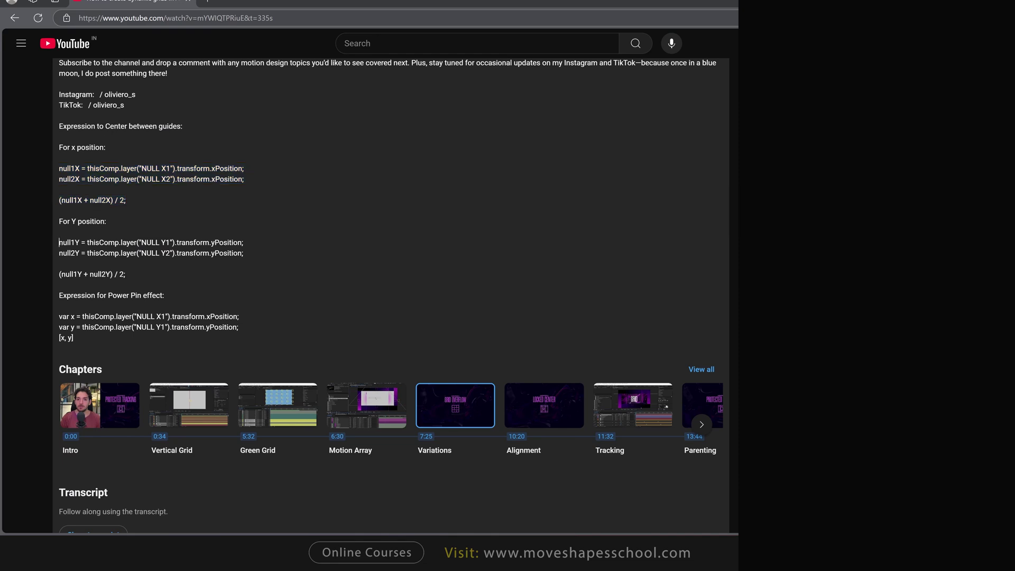
right_click(126, 259)
left_click(157, 262)
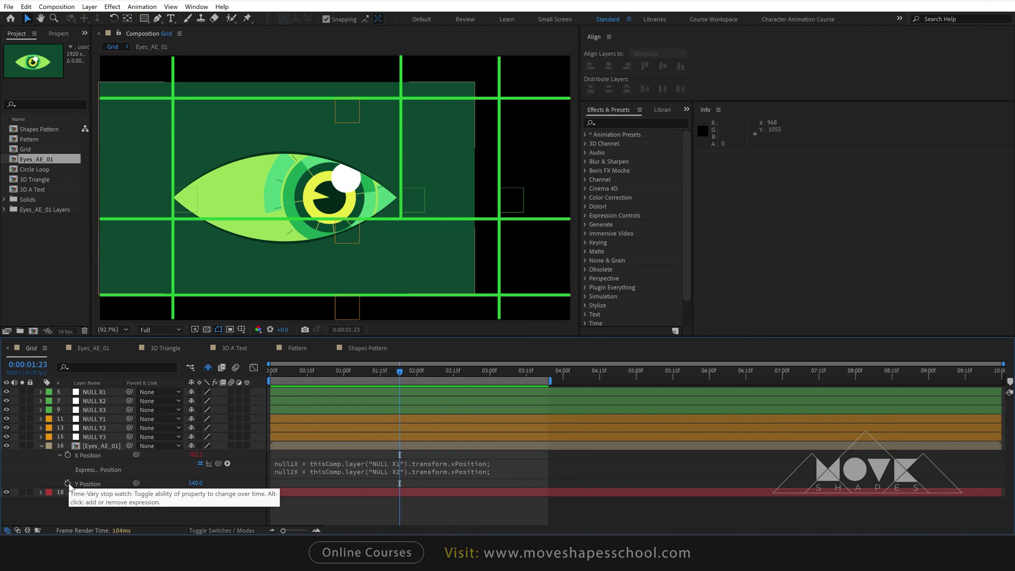
Back in After Effects, paste the expression onto Eyes_AE_01's Y Position to centre it between NULL Y1 and NULL Y2, and check against both nulls
left_click(68, 483, "alt")
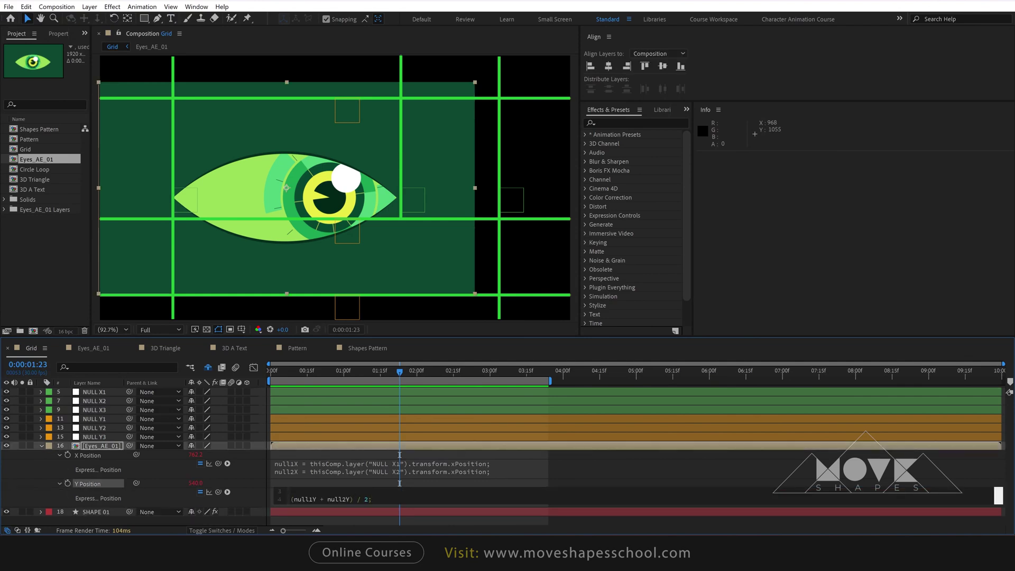
left_click(458, 490)
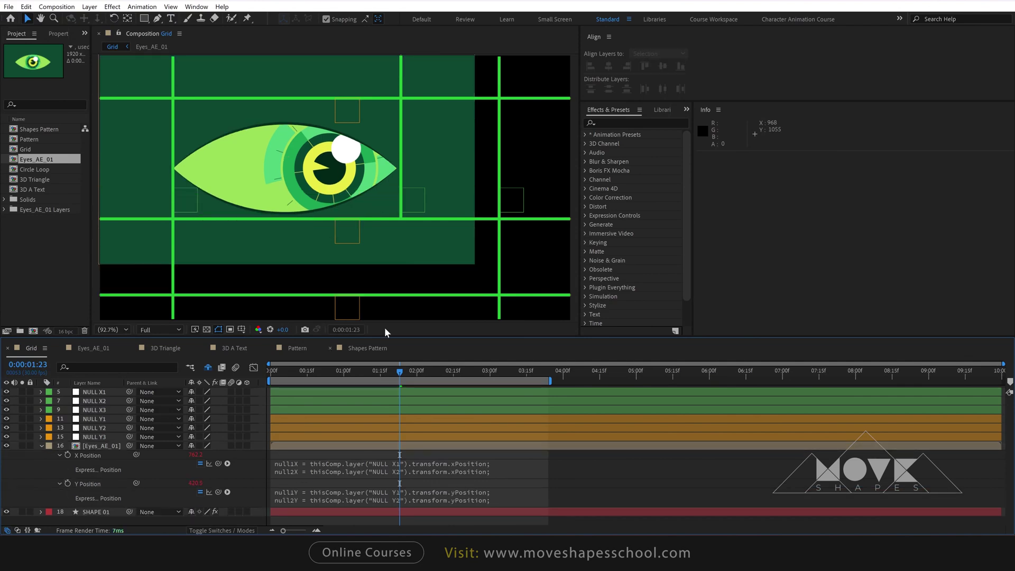
left_click(341, 110)
left_click(331, 239, "shift")
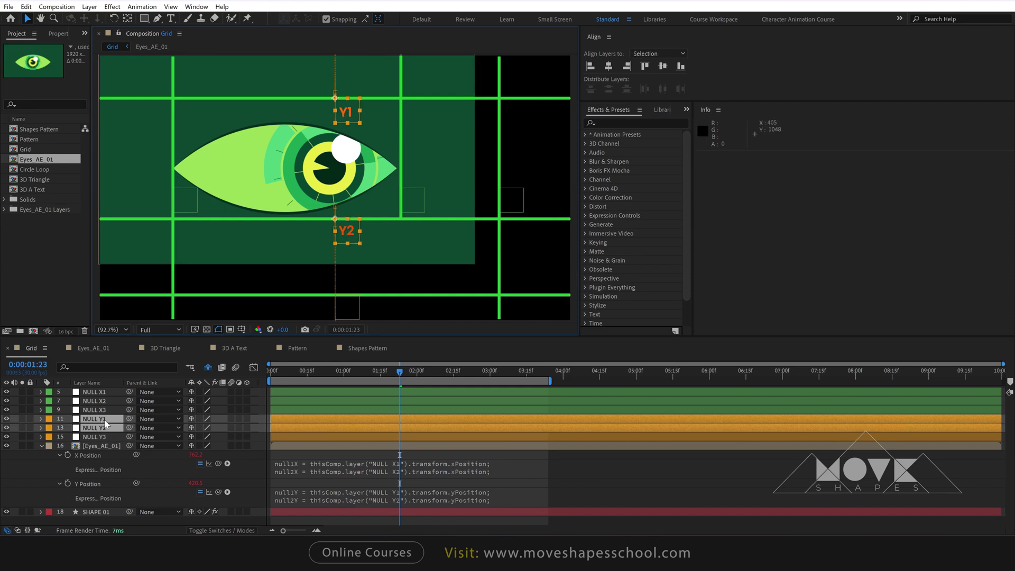
left_click(515, 459)
Collapse the Eyes_AE_01 properties and preview the eye following the grid from 0:00:00:00
left_click(502, 372)
left_click_drag(502, 374, 249, 379)
left_click(44, 445)
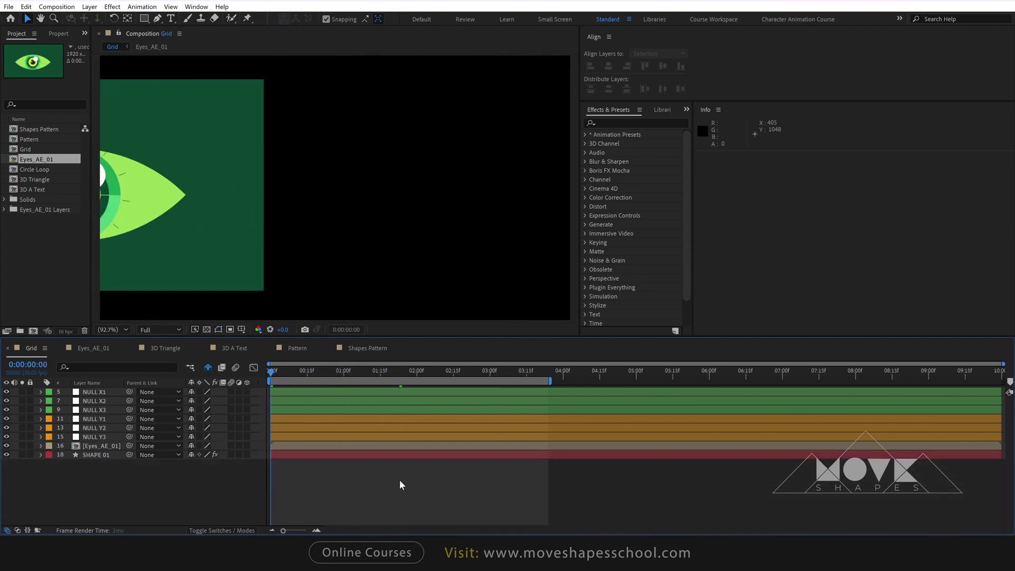
key("space")
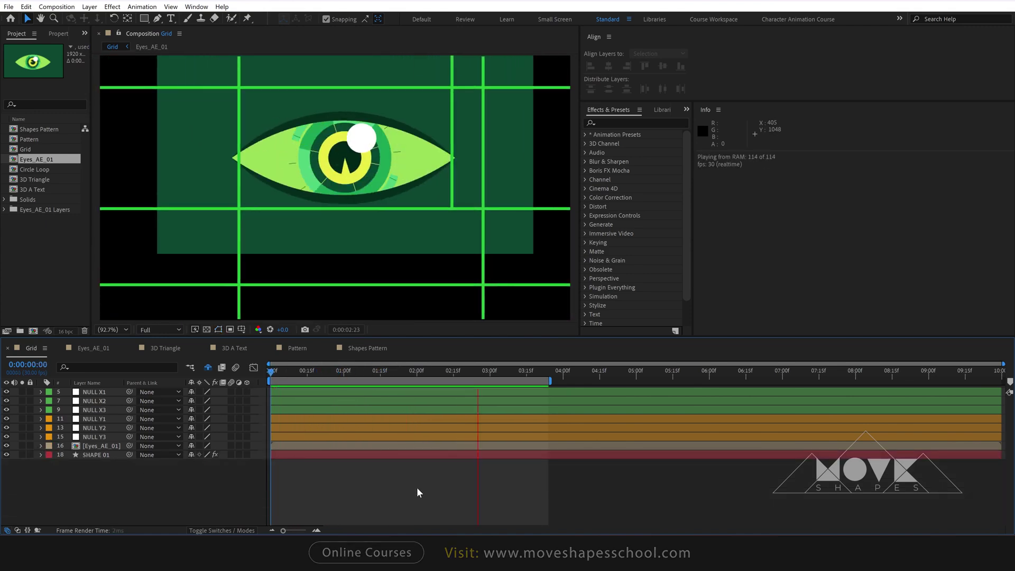
key("space")
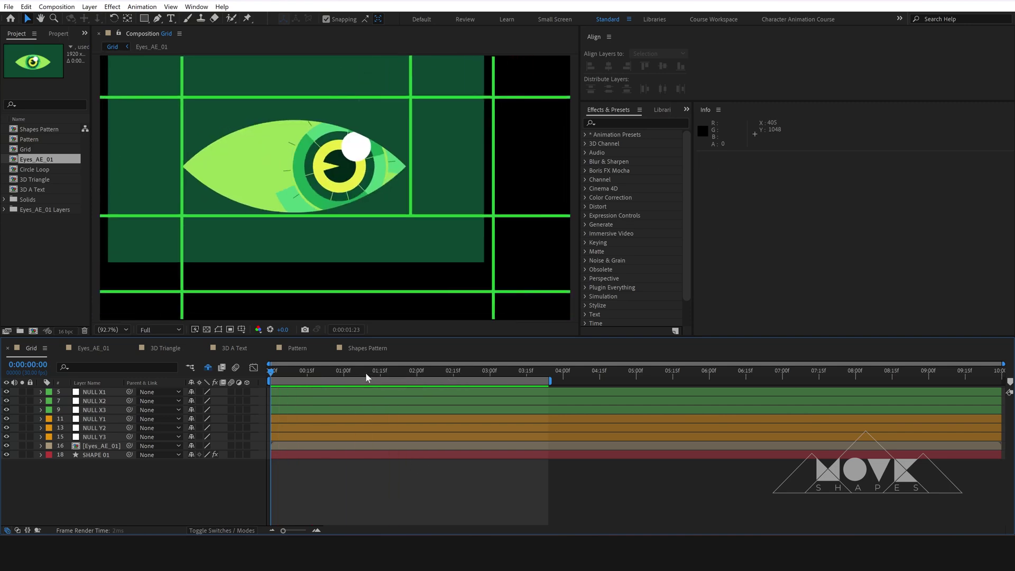
At 0:00:01:05, duplicate SHAPE 01 and set the copy, SHAPE 02, as the track matte of Eyes_AE_01
mouse_move(365, 373)
left_mouse_down()
mouse_move(336, 378)
mouse_move(356, 380)
left_mouse_up()
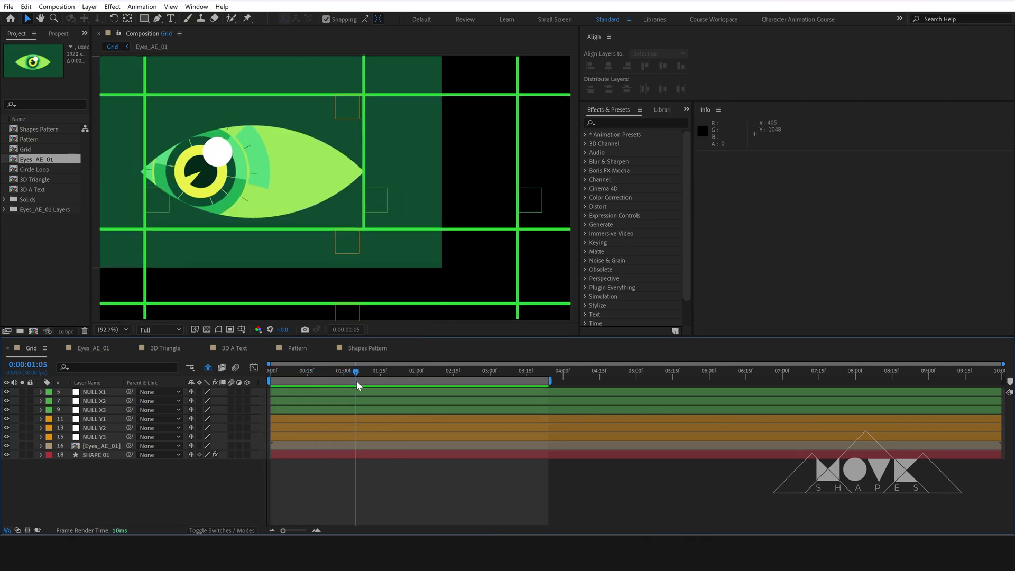
left_click(100, 453)
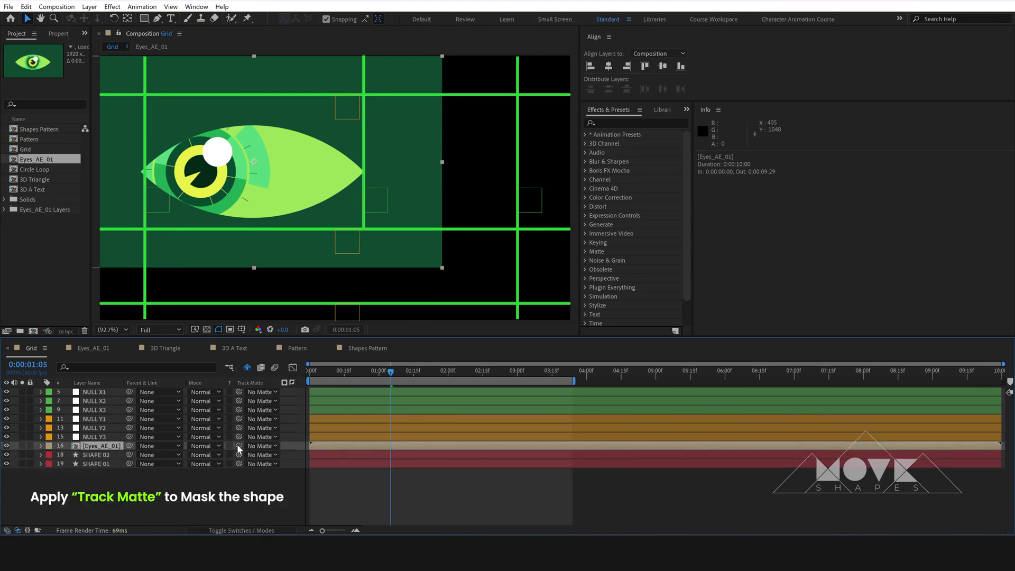
left_click_drag(237, 445, 99, 453)
Deselect all layers and preview the masked eye inside the moving grid cell from the start
key("F2")
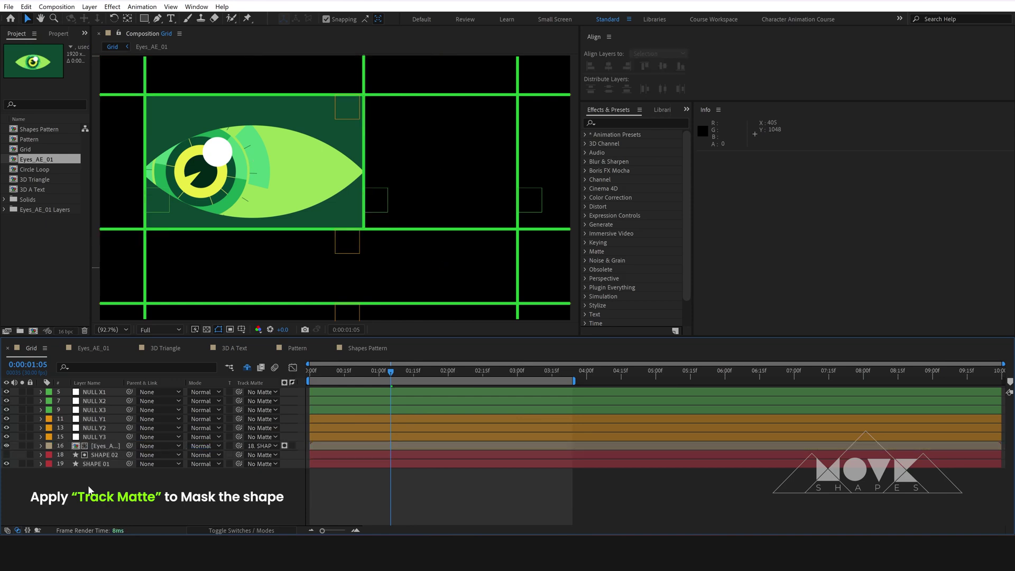
key("Home")
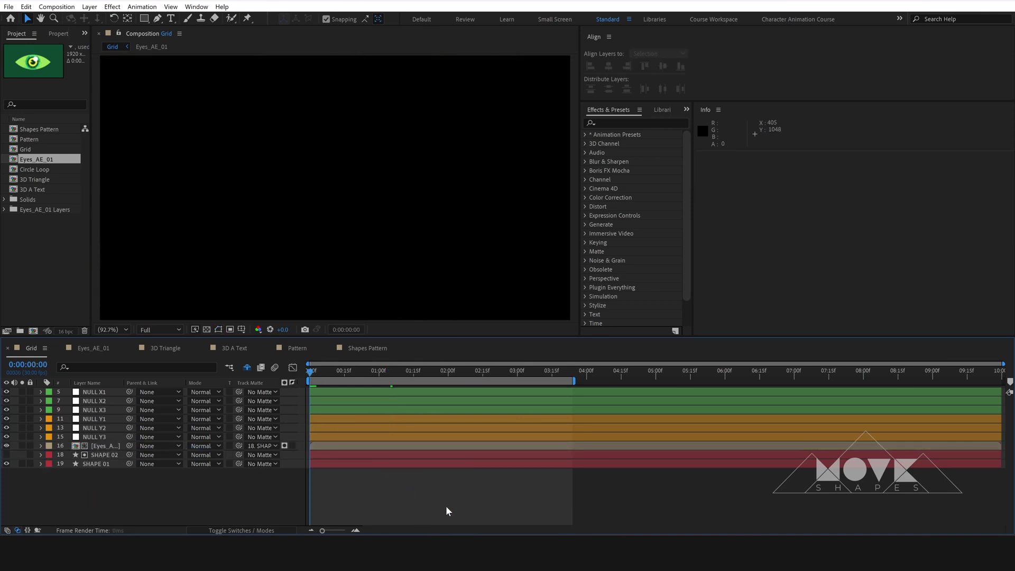
key("space")
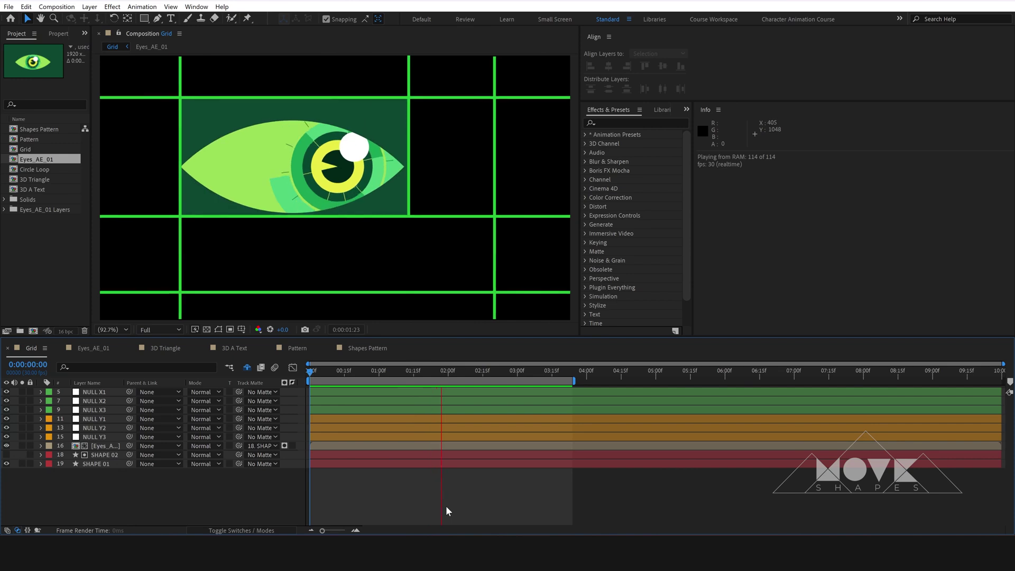